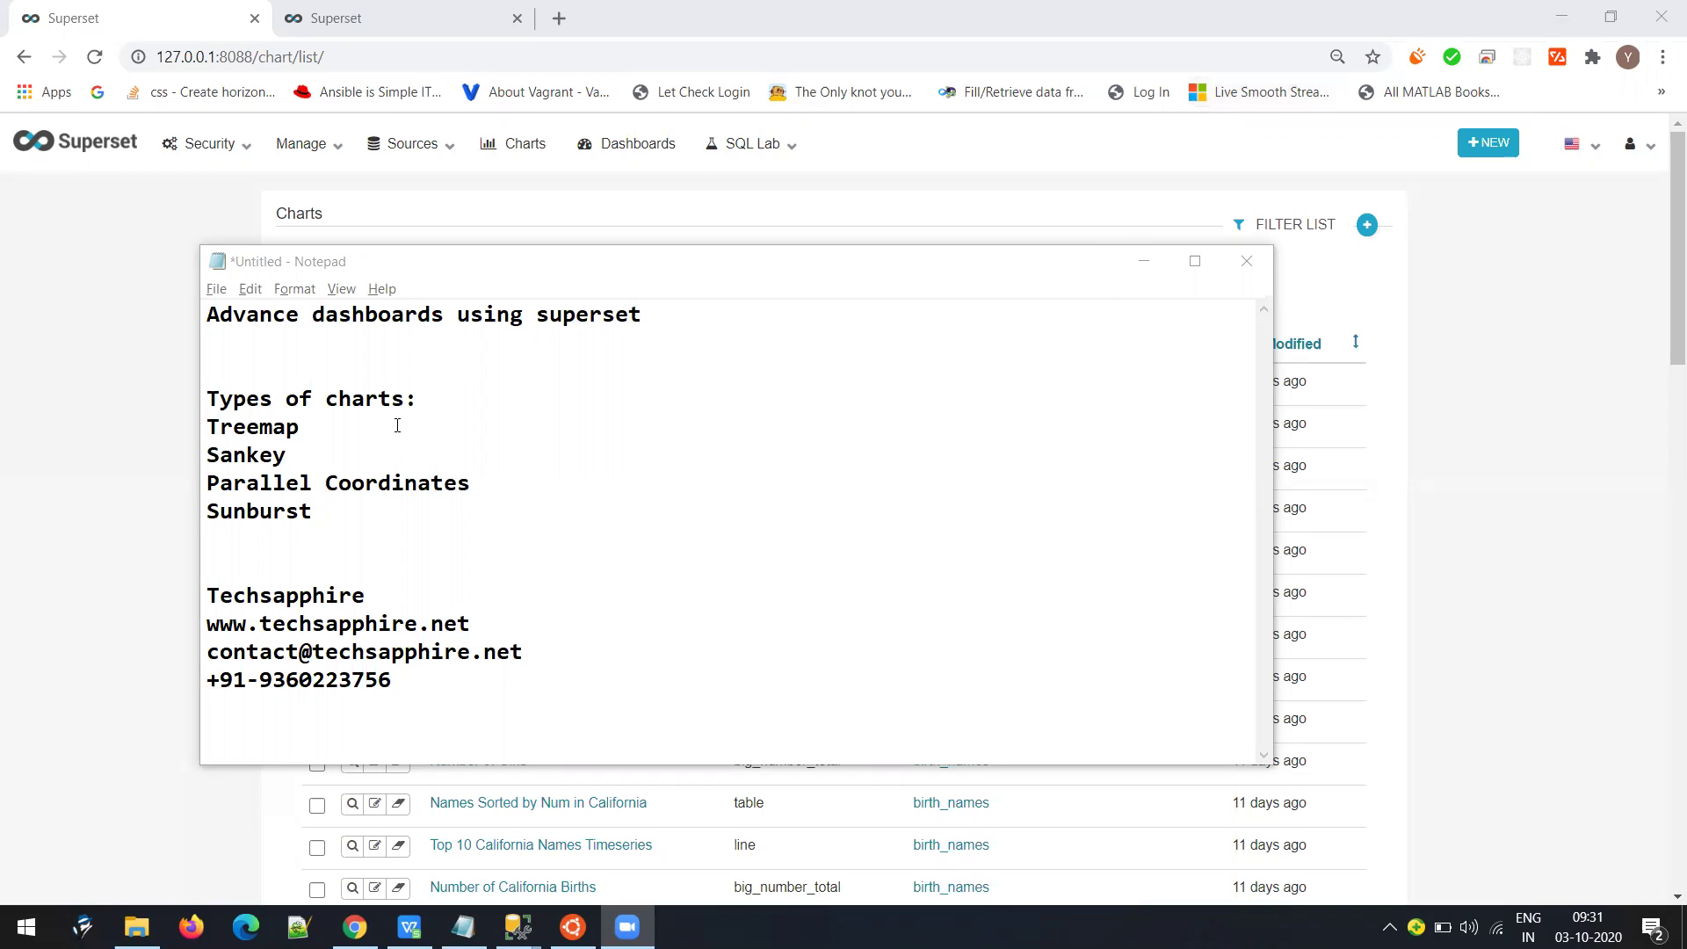
# Highlight the Treemap entry in the list of chart types in the Notepad notes
pyautogui.moveTo(334, 429); pyautogui.dragTo(90, 442)
pyautogui.click(316, 442)
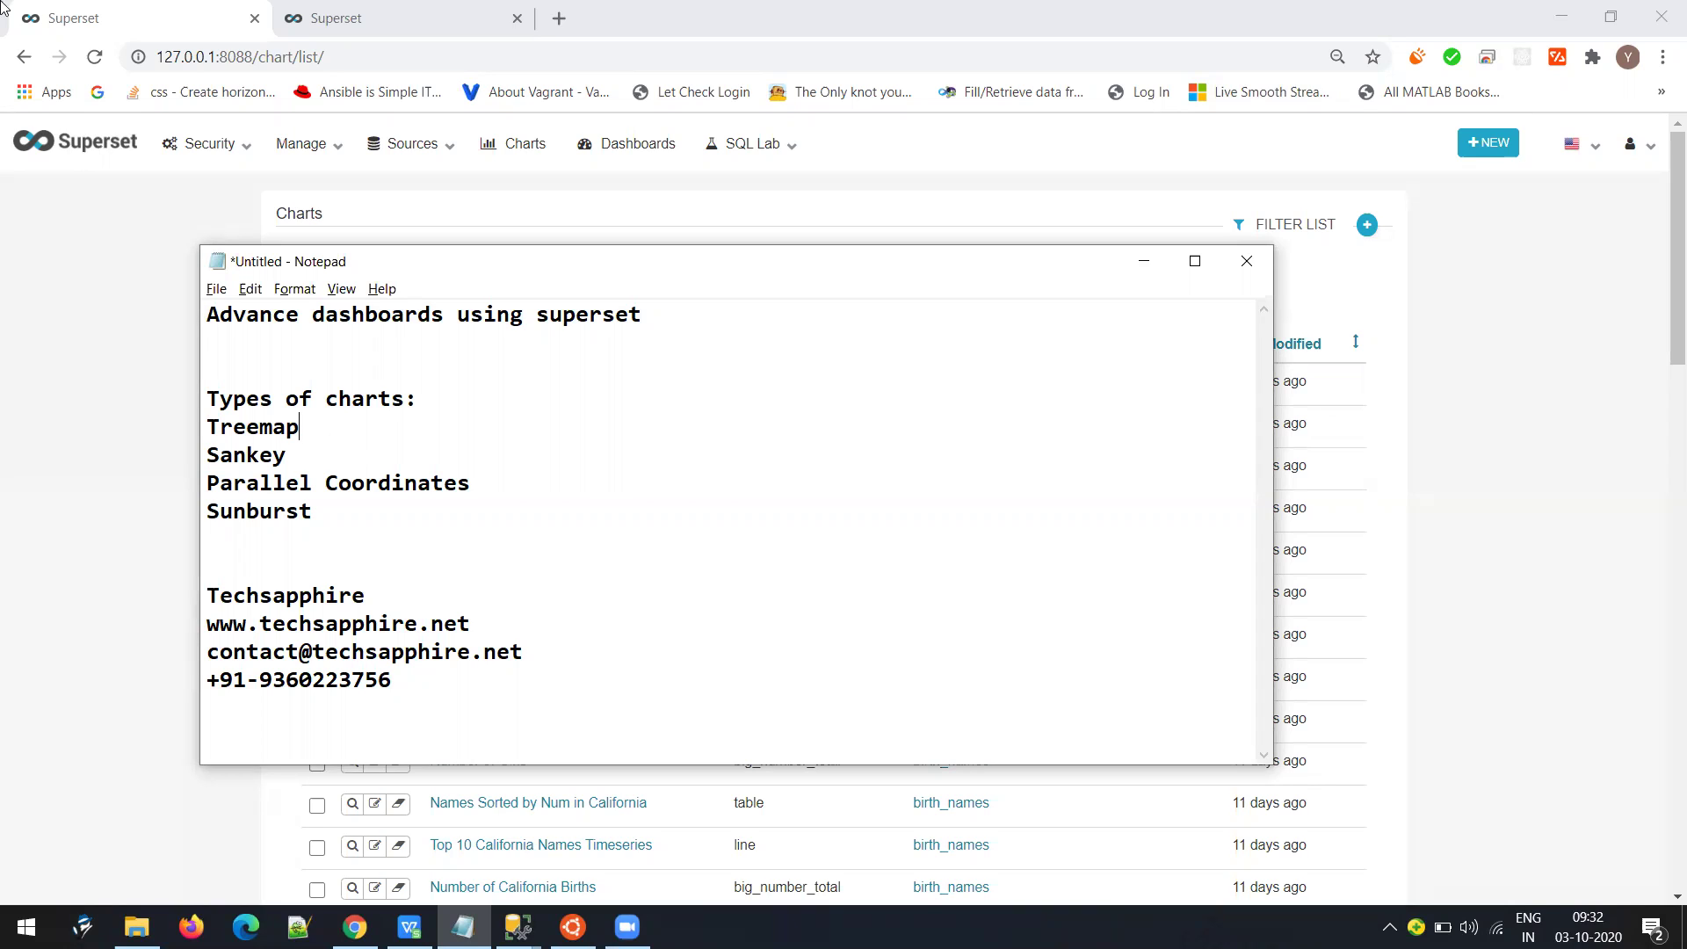
pyautogui.doubleClick(262, 431)
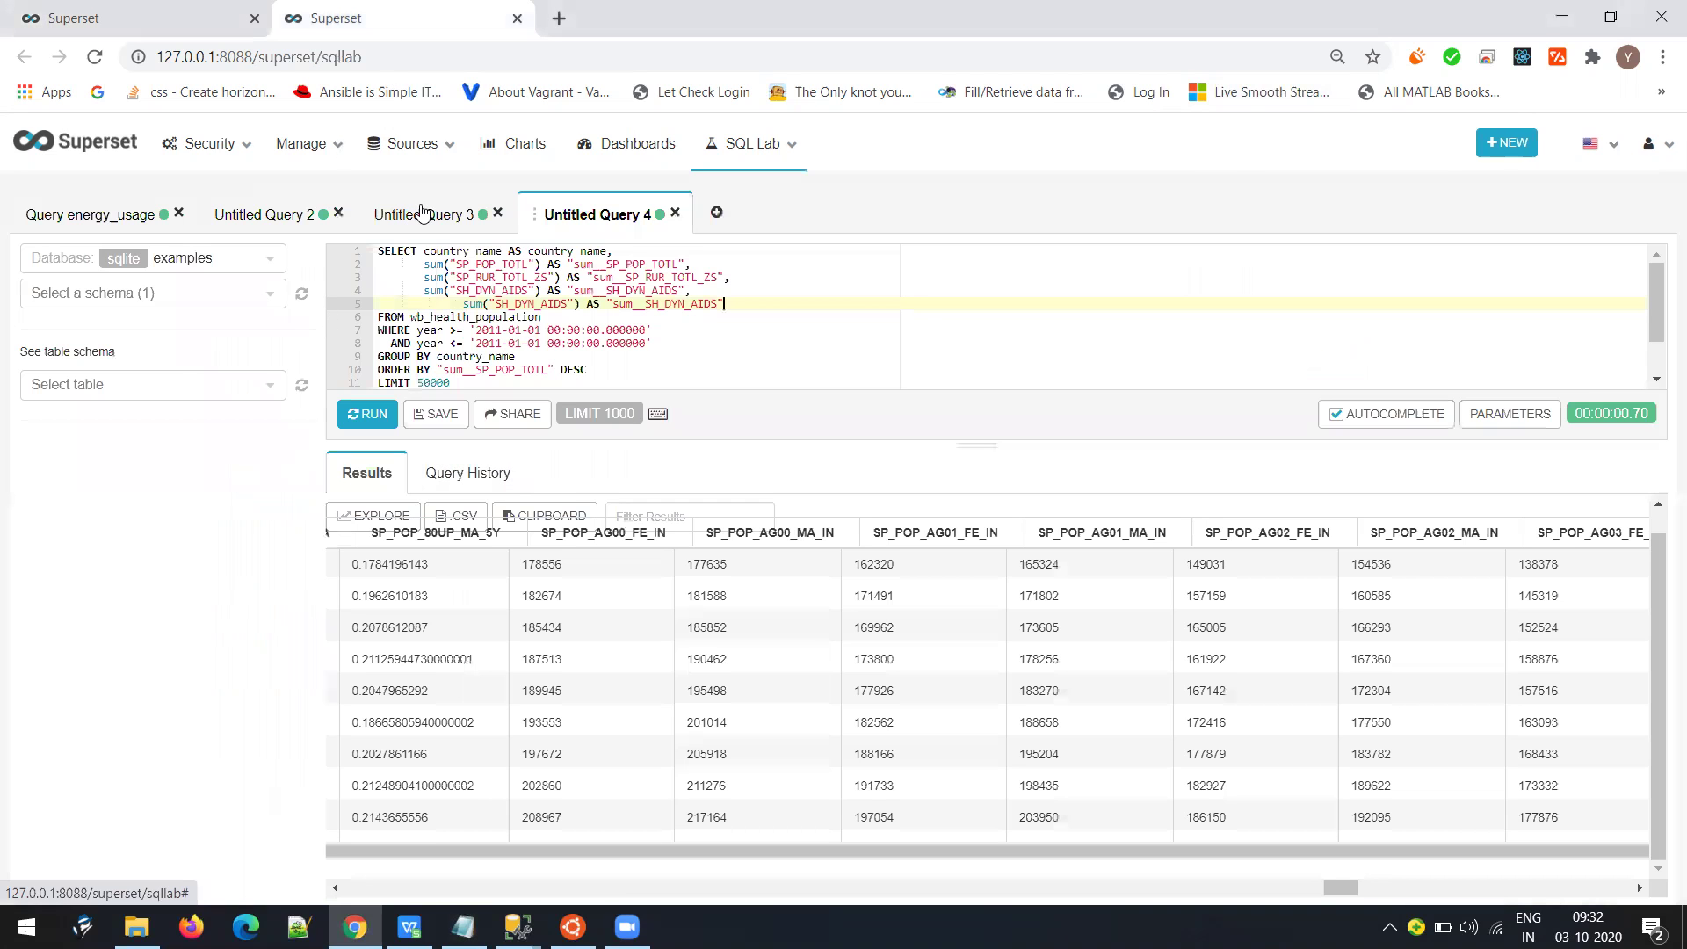
# Switch to SQL Lab in the browser and examine the region, country code and population results of Untitled Query 3
pyautogui.click(422, 214)
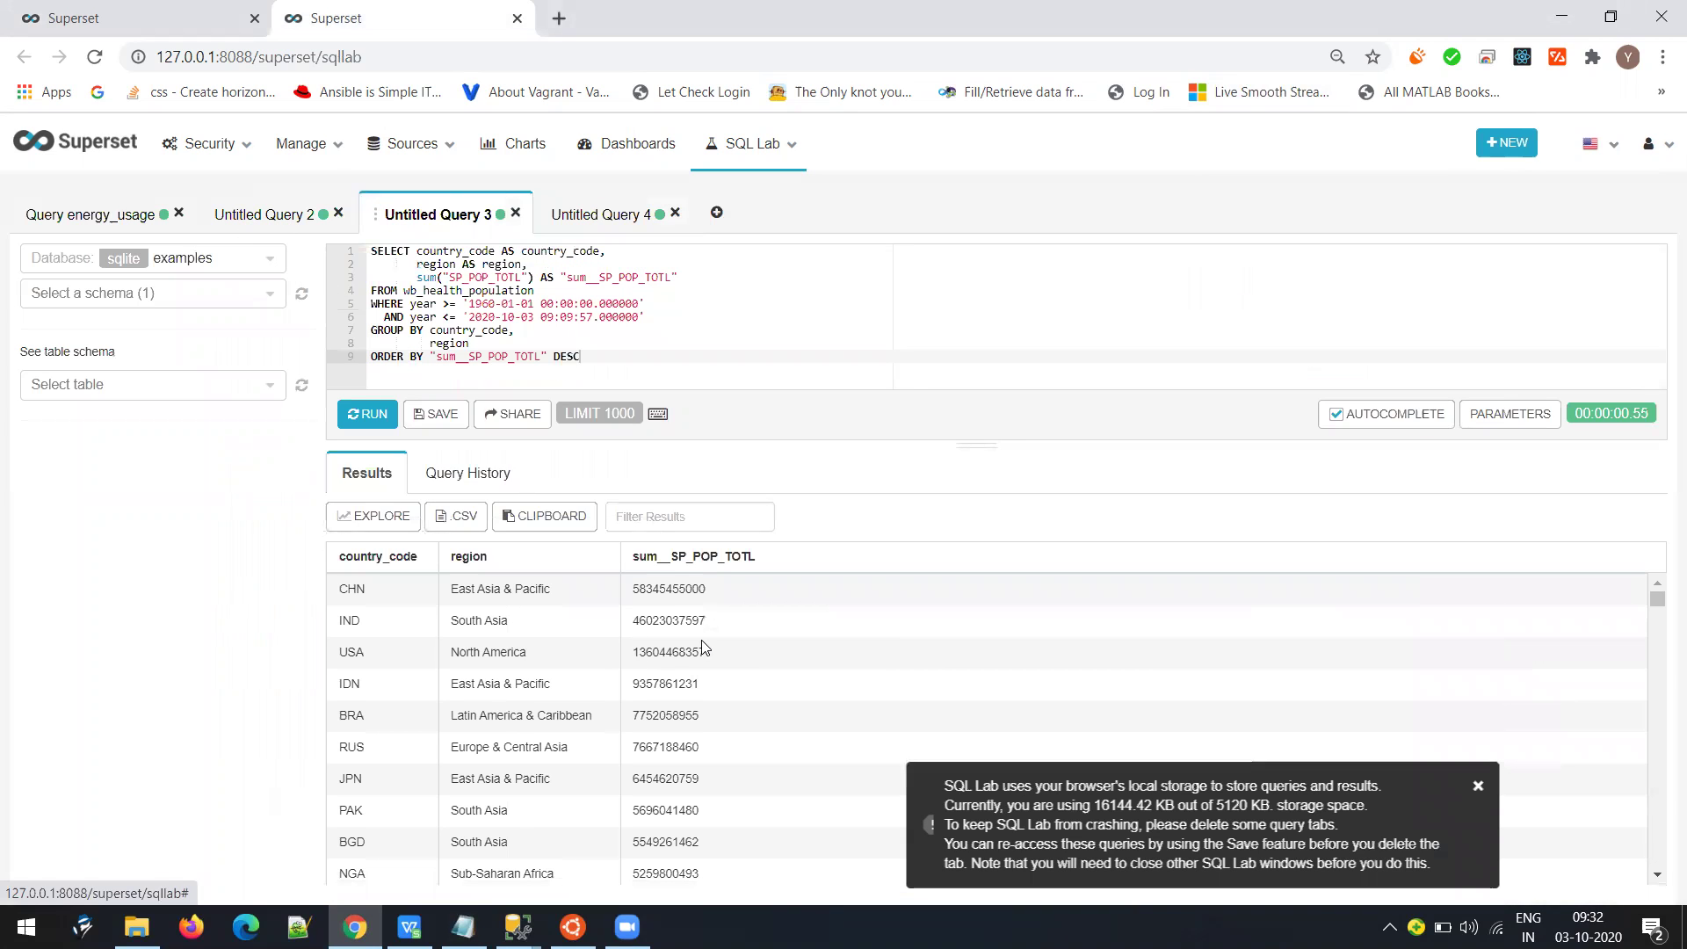
pyautogui.moveTo(451, 600); pyautogui.dragTo(567, 602)
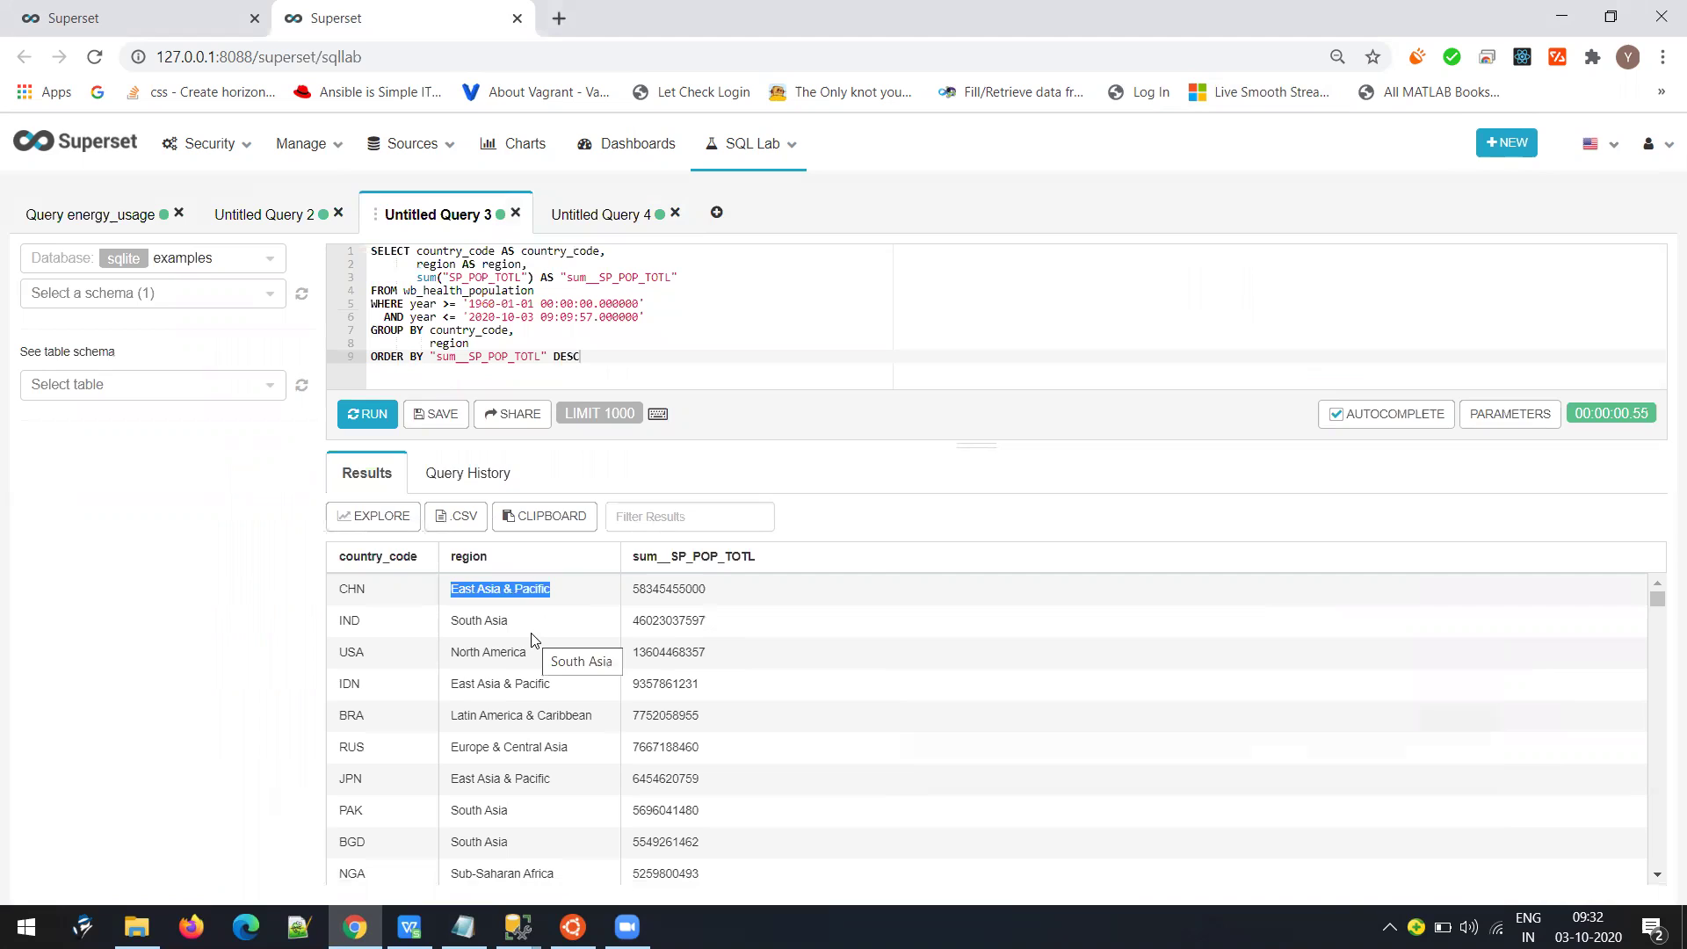
pyautogui.tripleClick(478, 655)
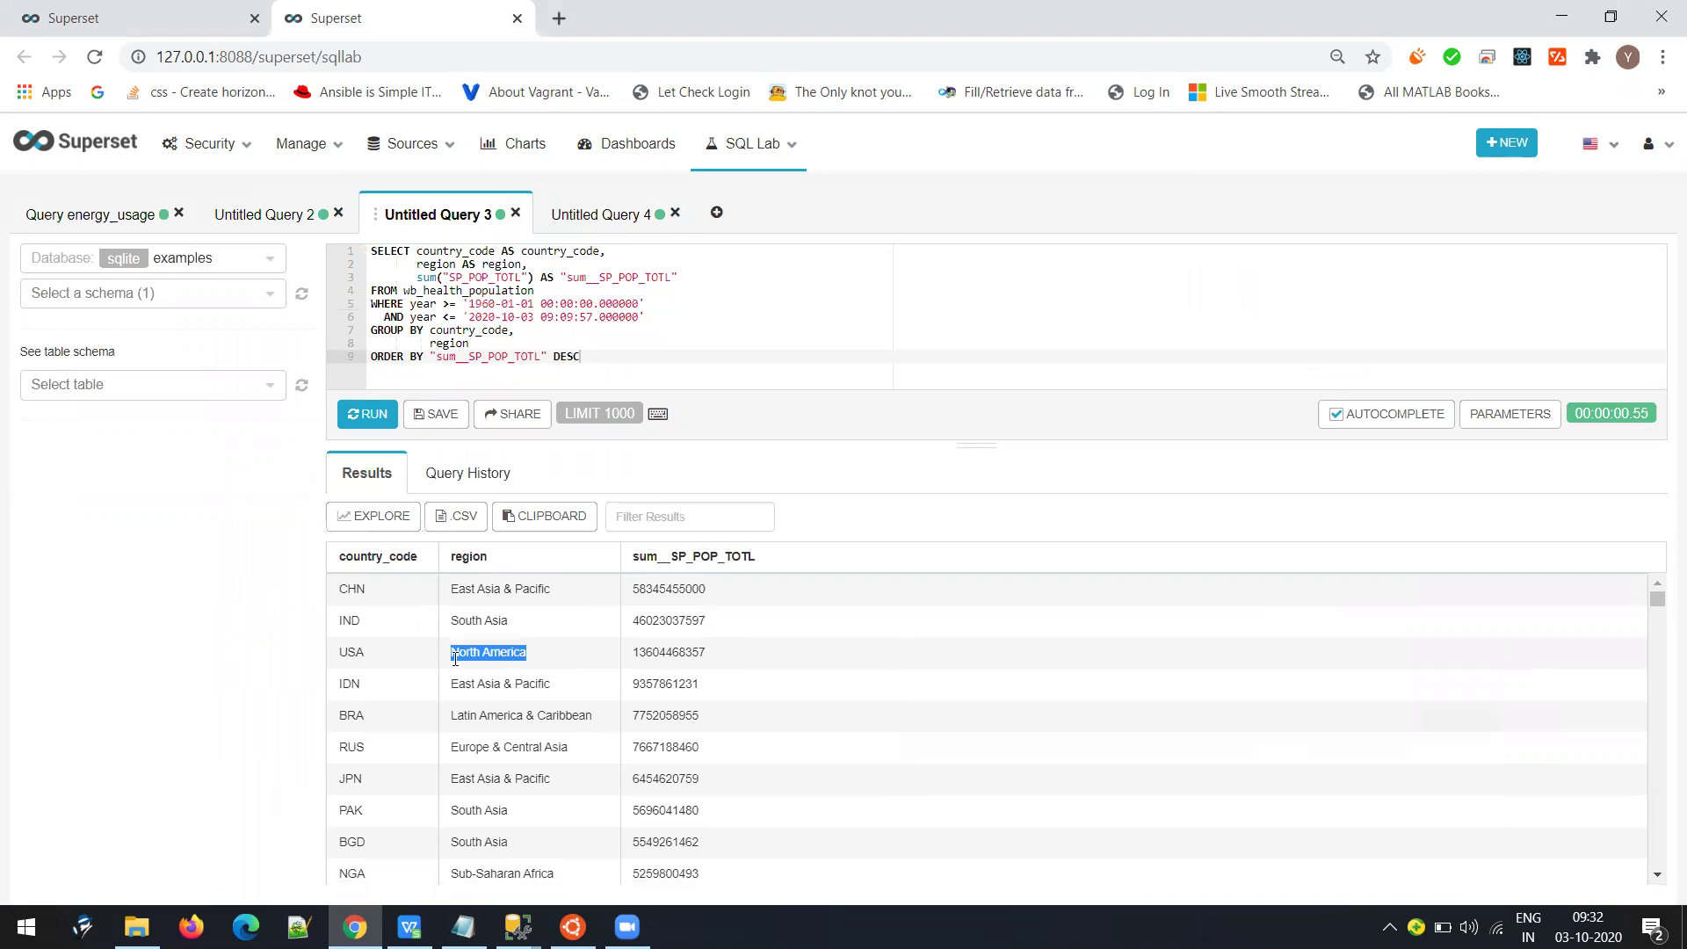
pyautogui.click(373, 590)
pyautogui.doubleClick(654, 589)
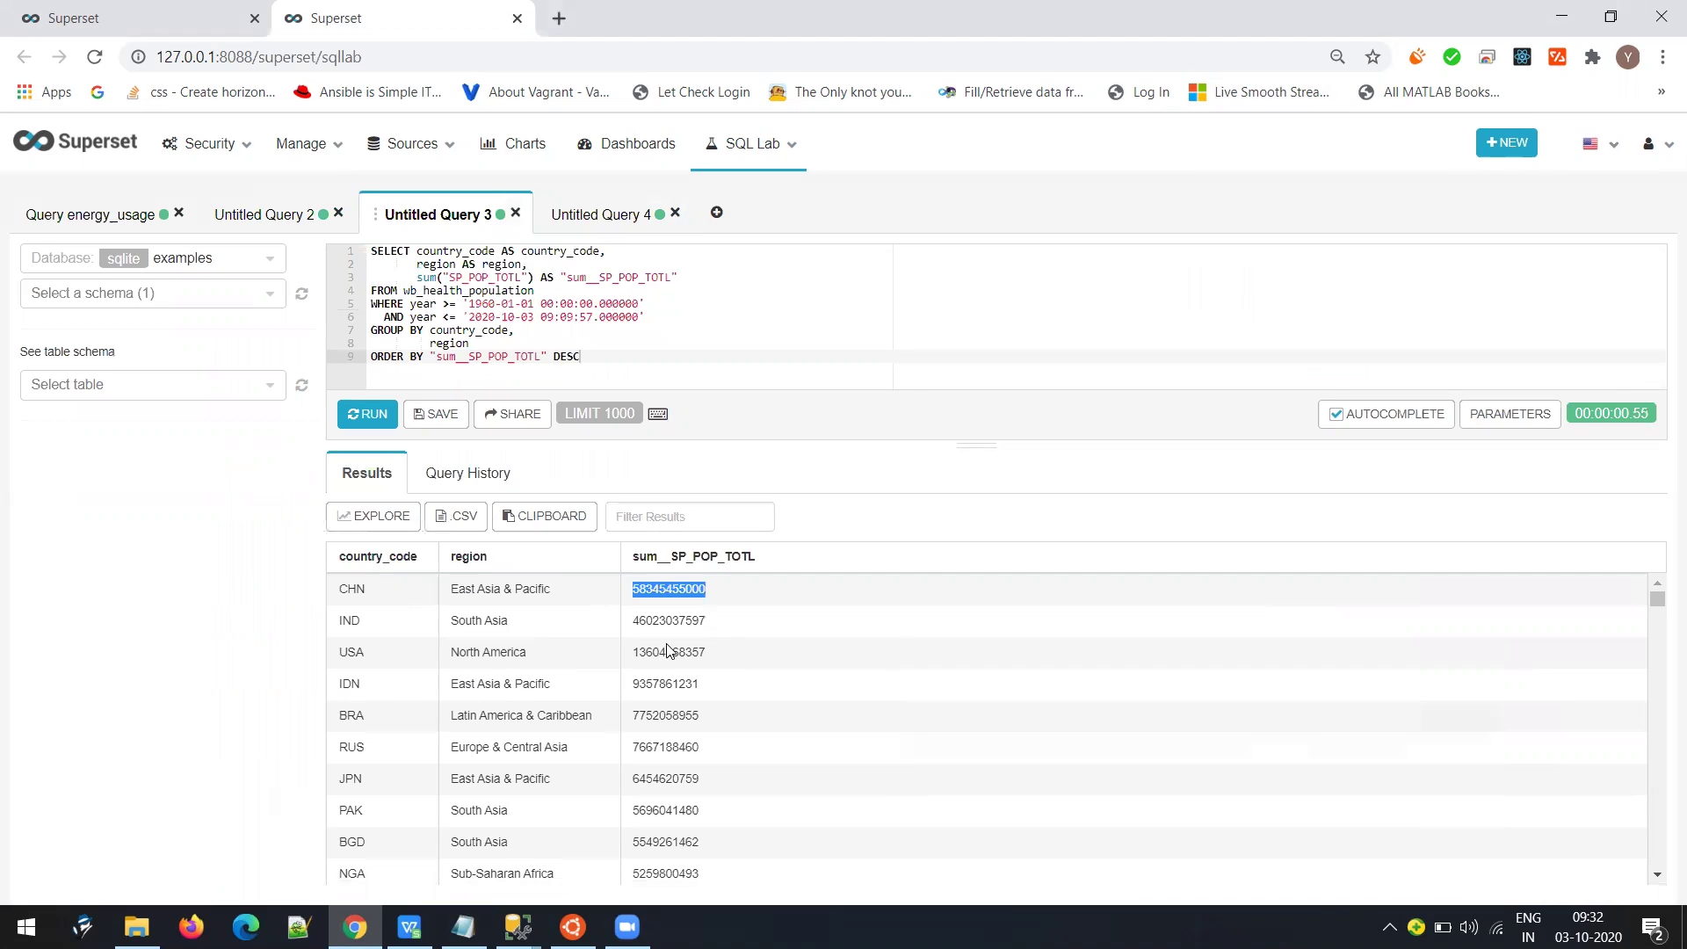
pyautogui.doubleClick(661, 682)
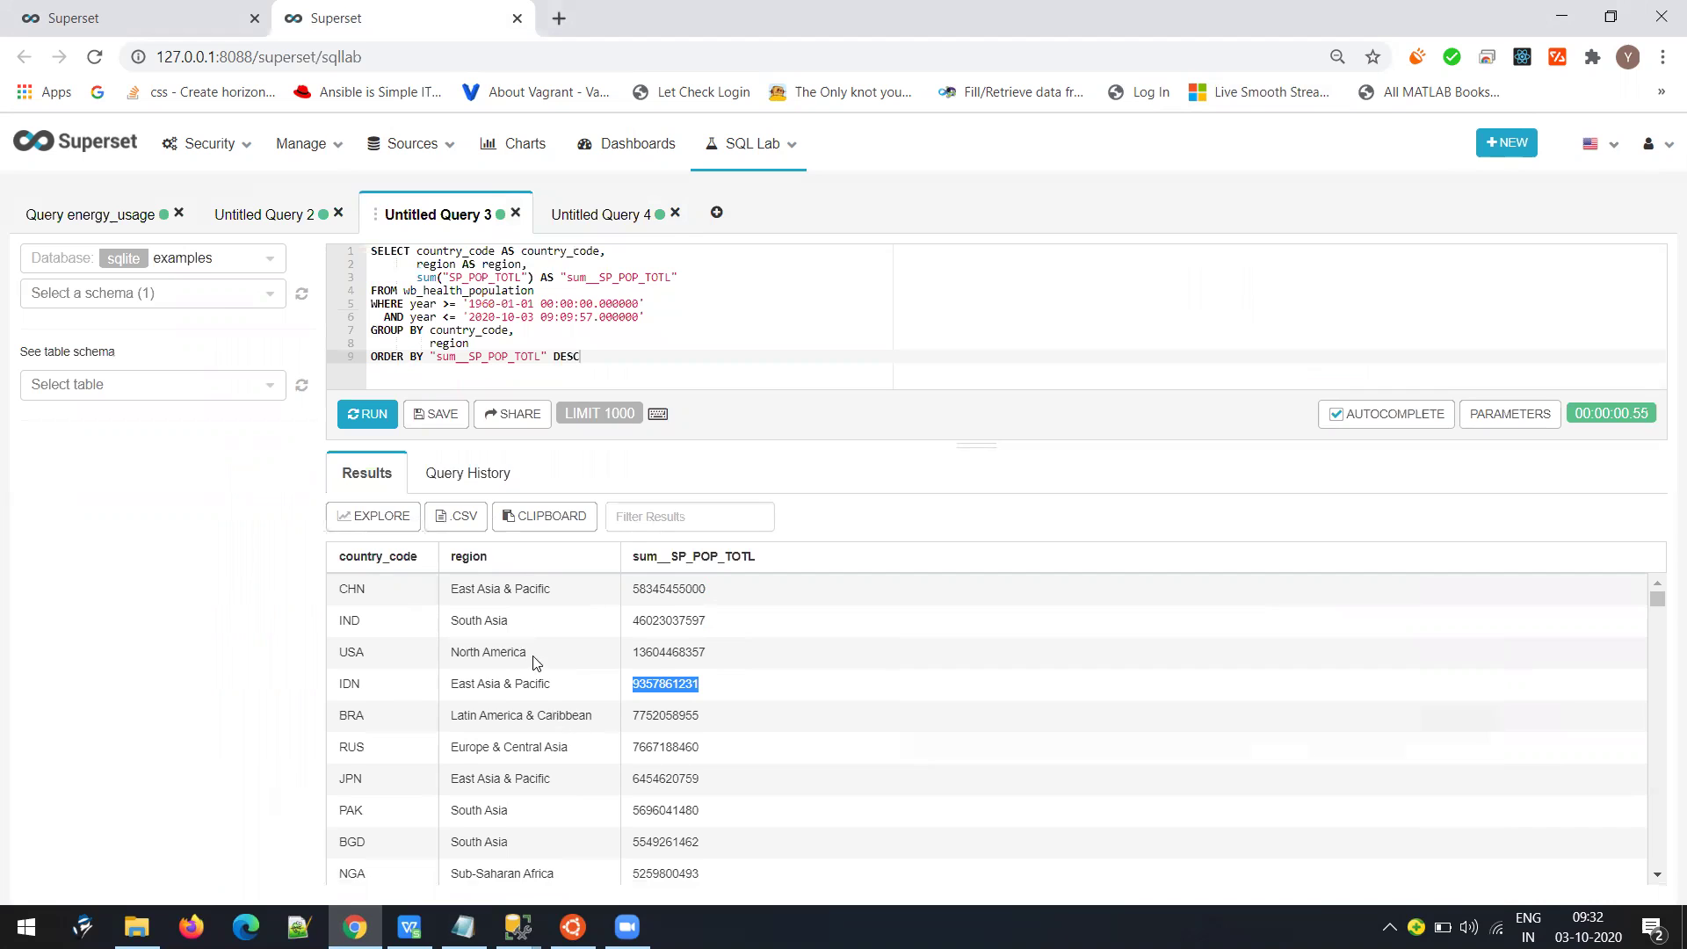
pyautogui.scroll(-8, 535, 661)
pyautogui.scroll(-20, 536, 661)
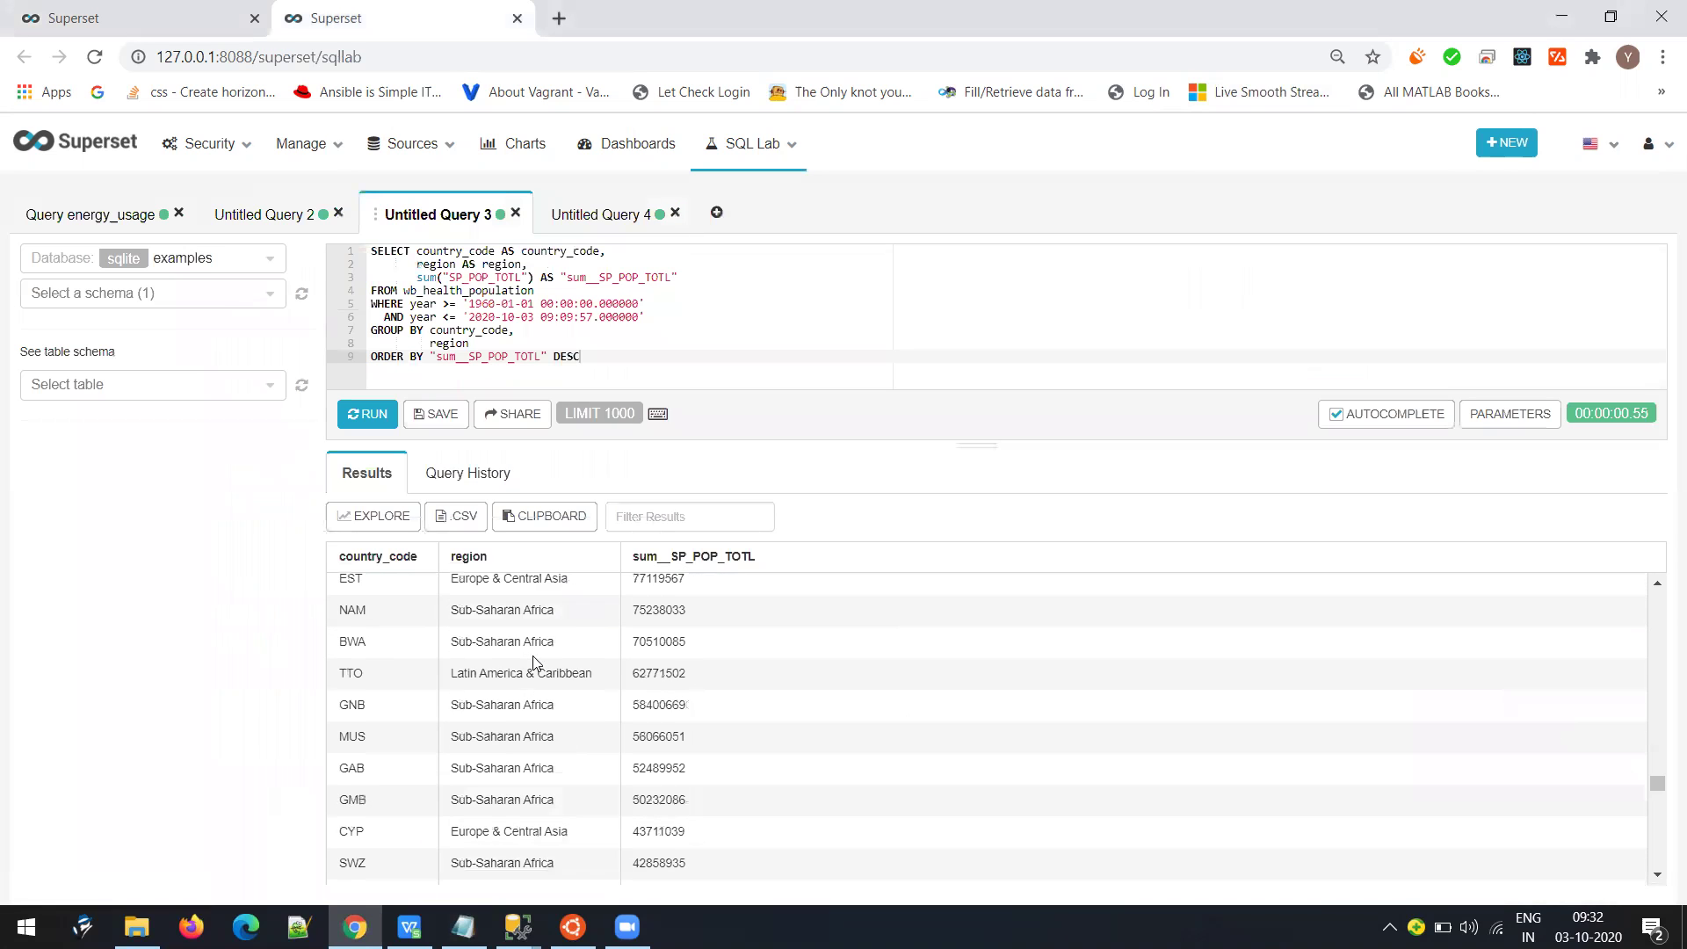
pyautogui.scroll(-10, 535, 661)
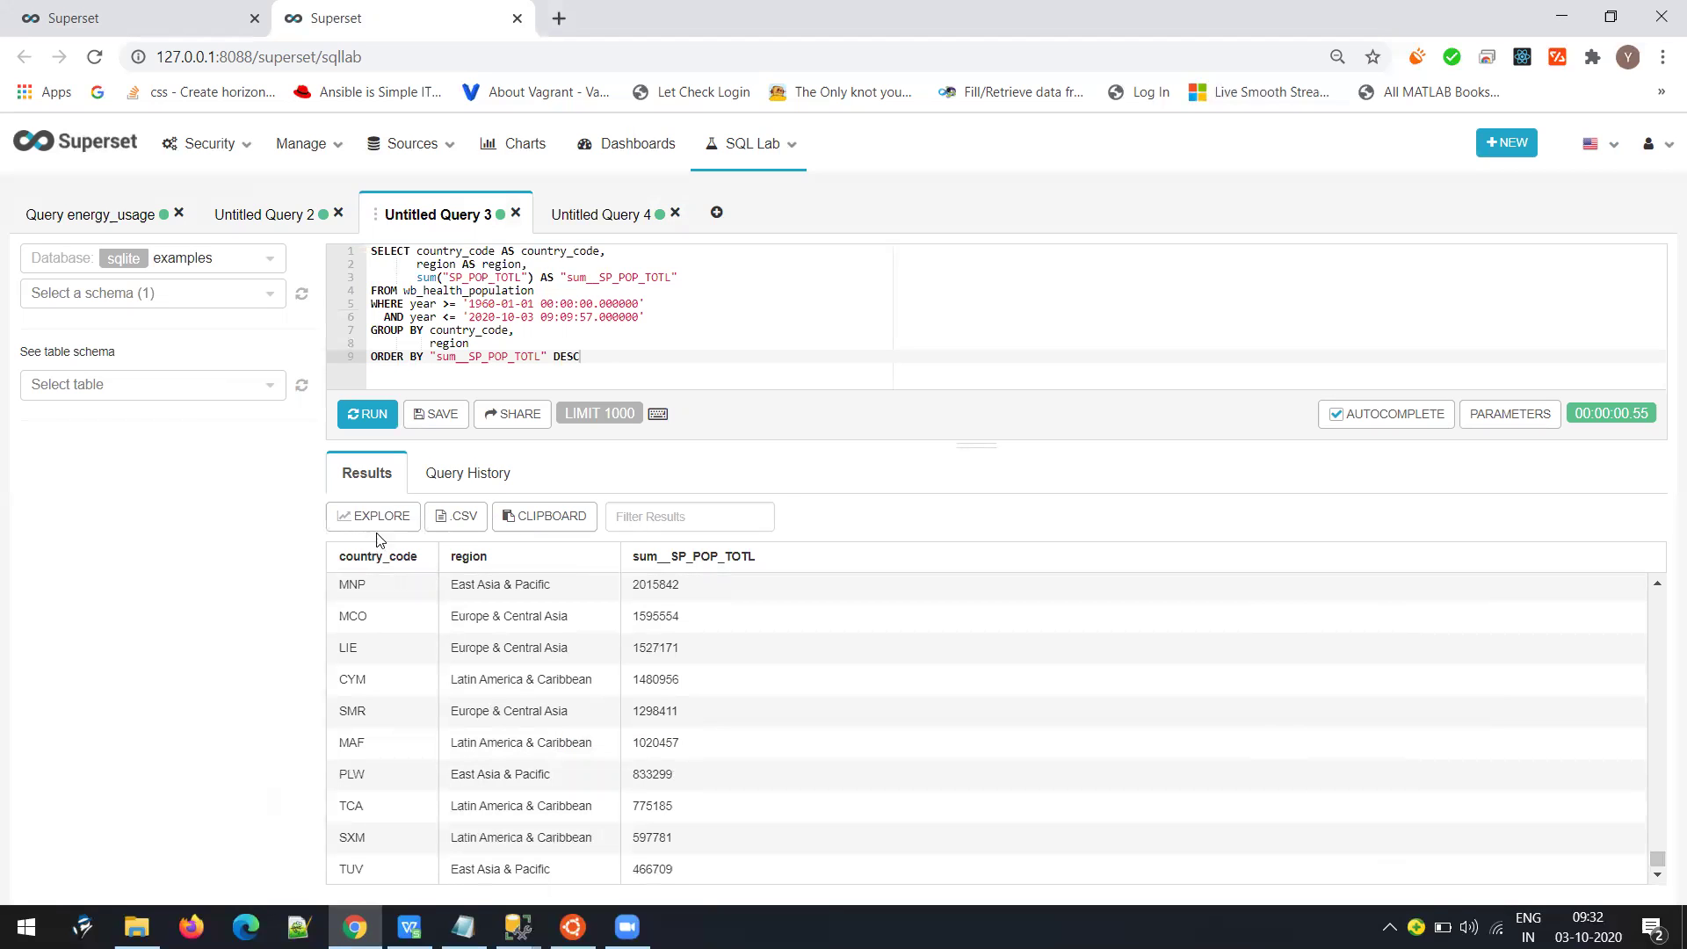
# Find the Treemap chart in the charts list by searching for "tree" and open it in a new browser tab
pyautogui.click(145, 19)
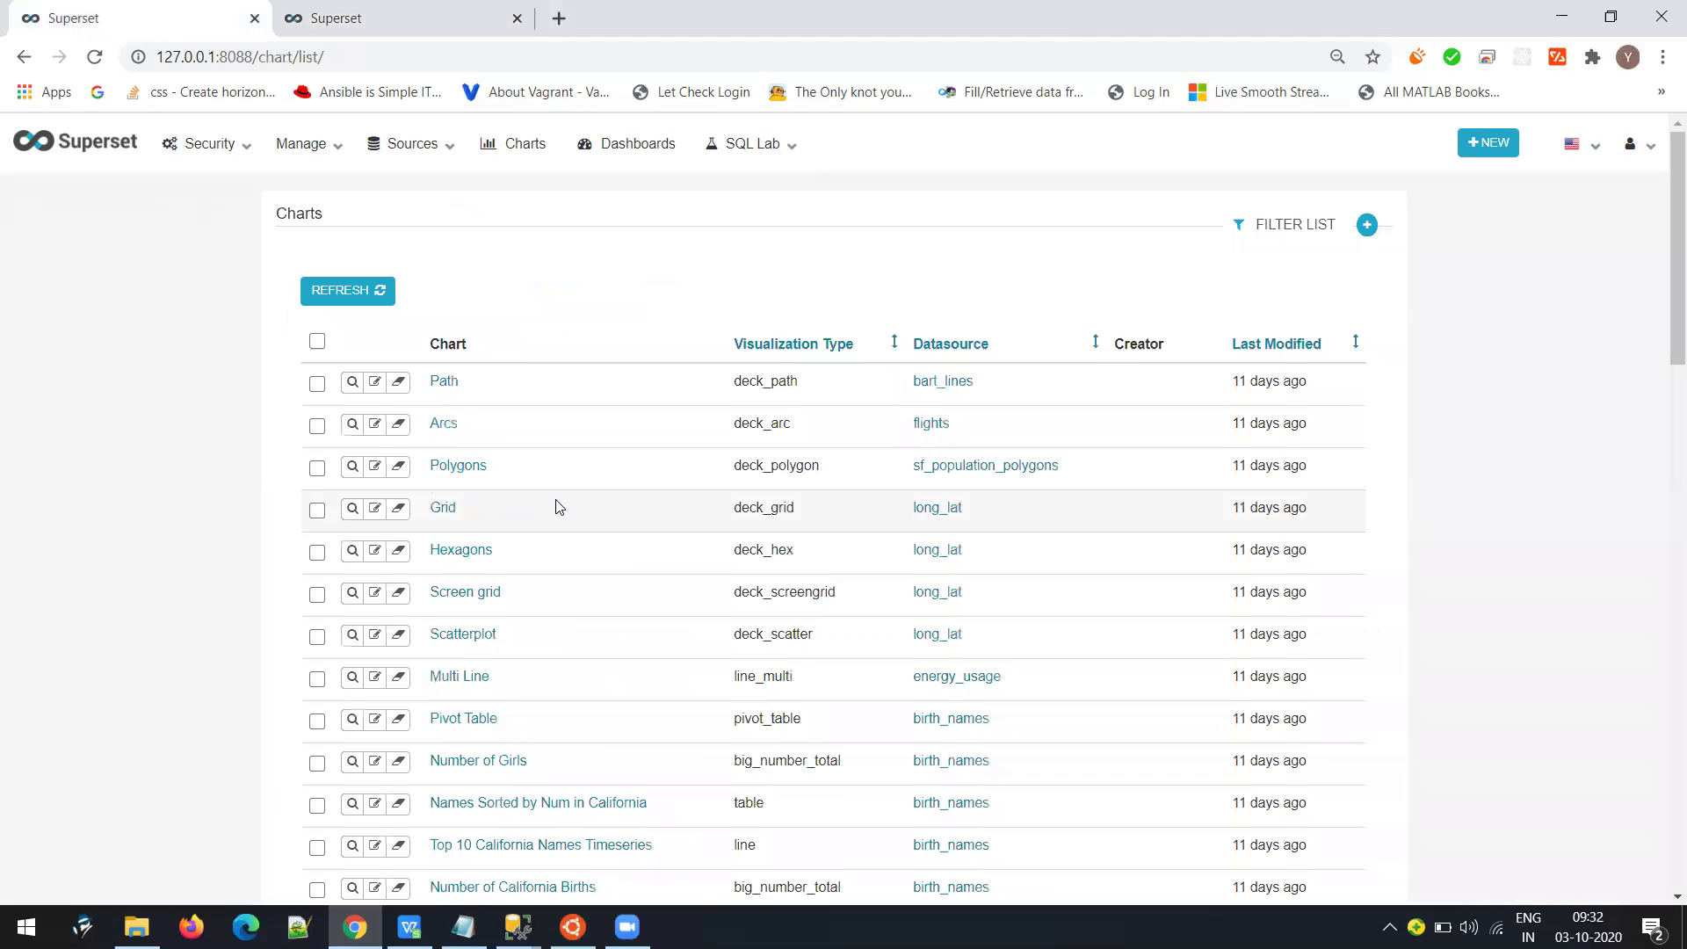
pyautogui.hotkey('ctrl', 'f')
pyautogui.write('tree')
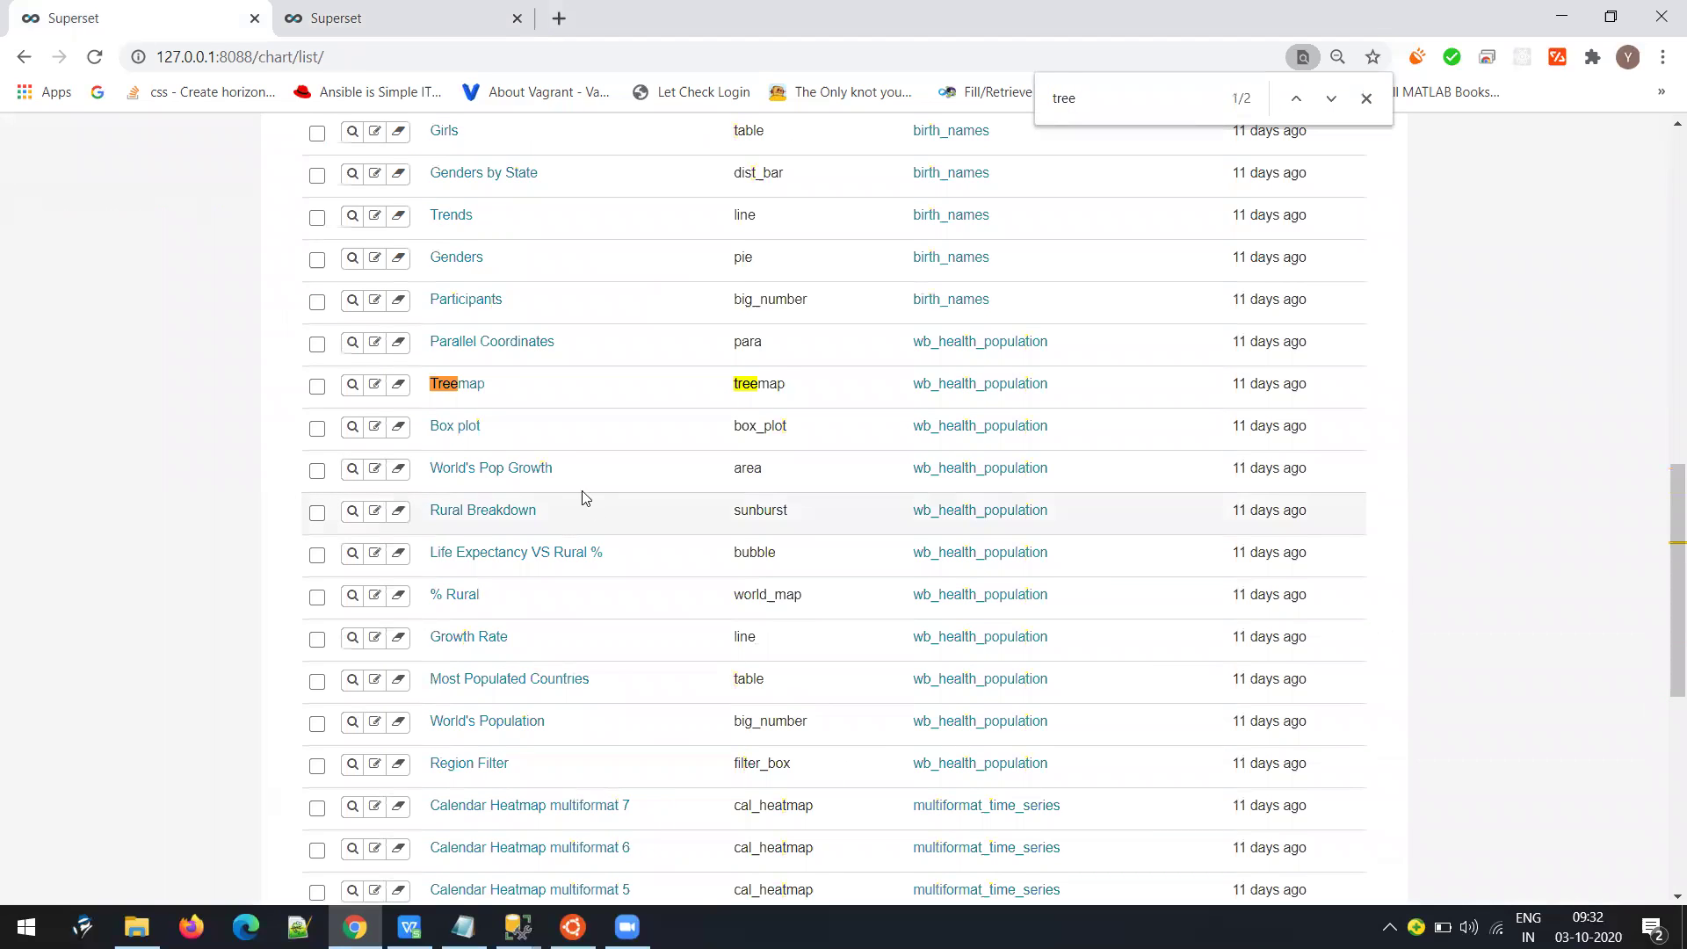
pyautogui.rightClick(446, 385)
pyautogui.click(492, 403)
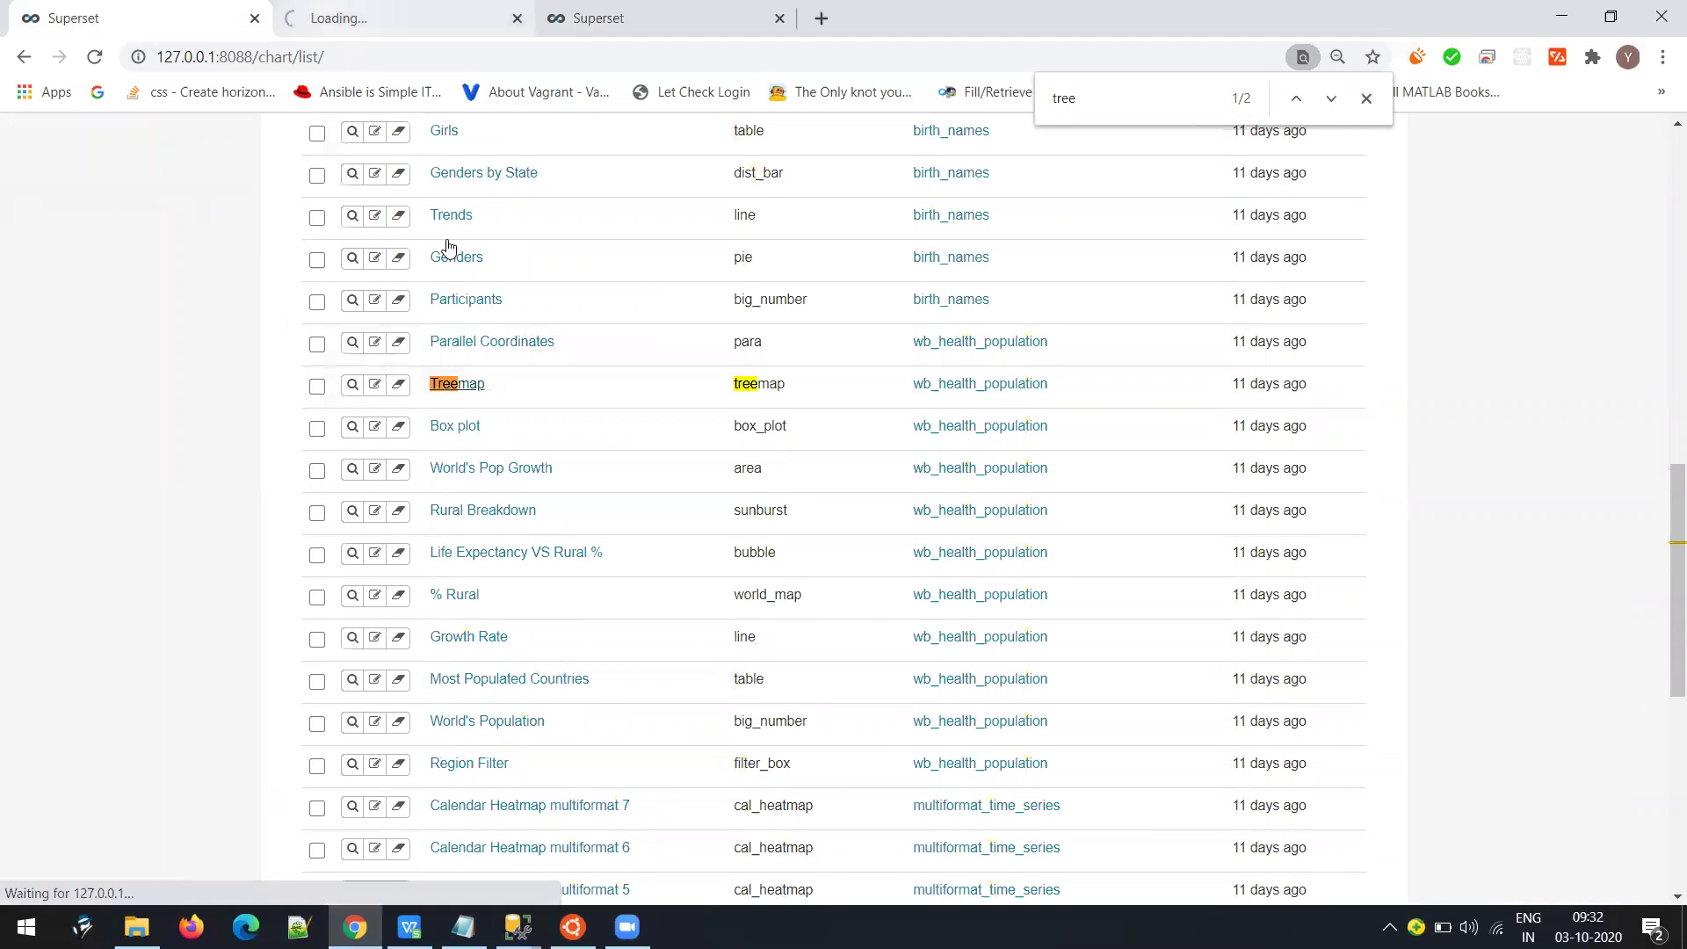
pyautogui.hotkey('ctrl', 'Tab')
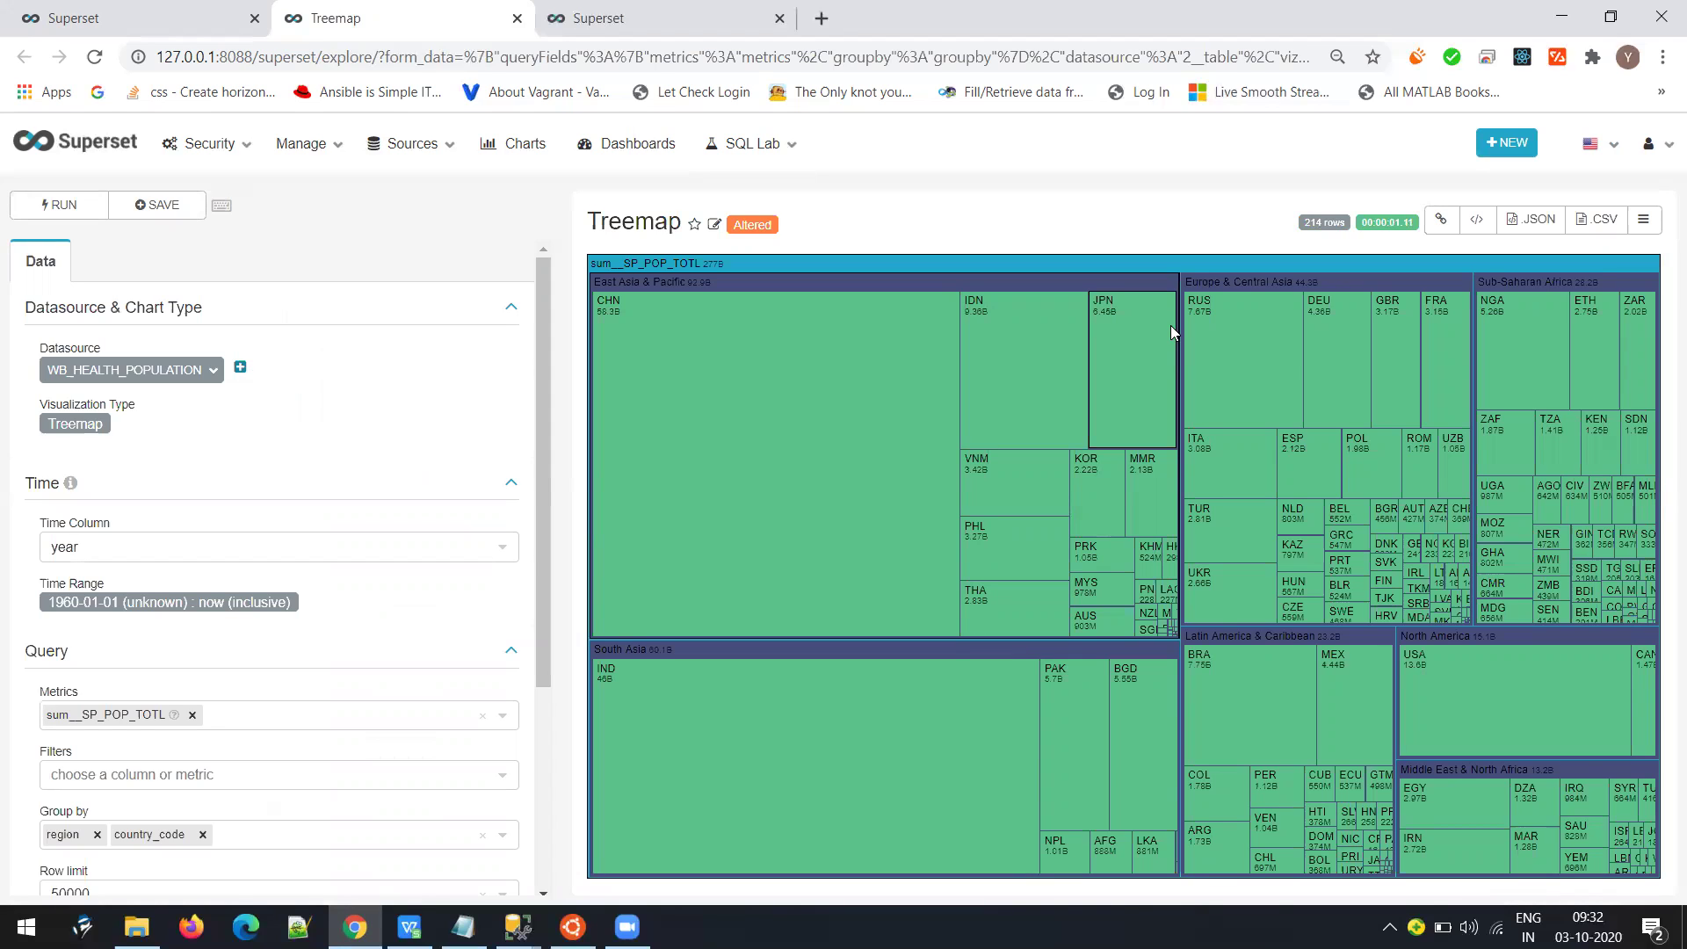
# Remove country_code from the treemap's grouping and rerun the query grouped by region only
pyautogui.scroll(-3, 115, 686)
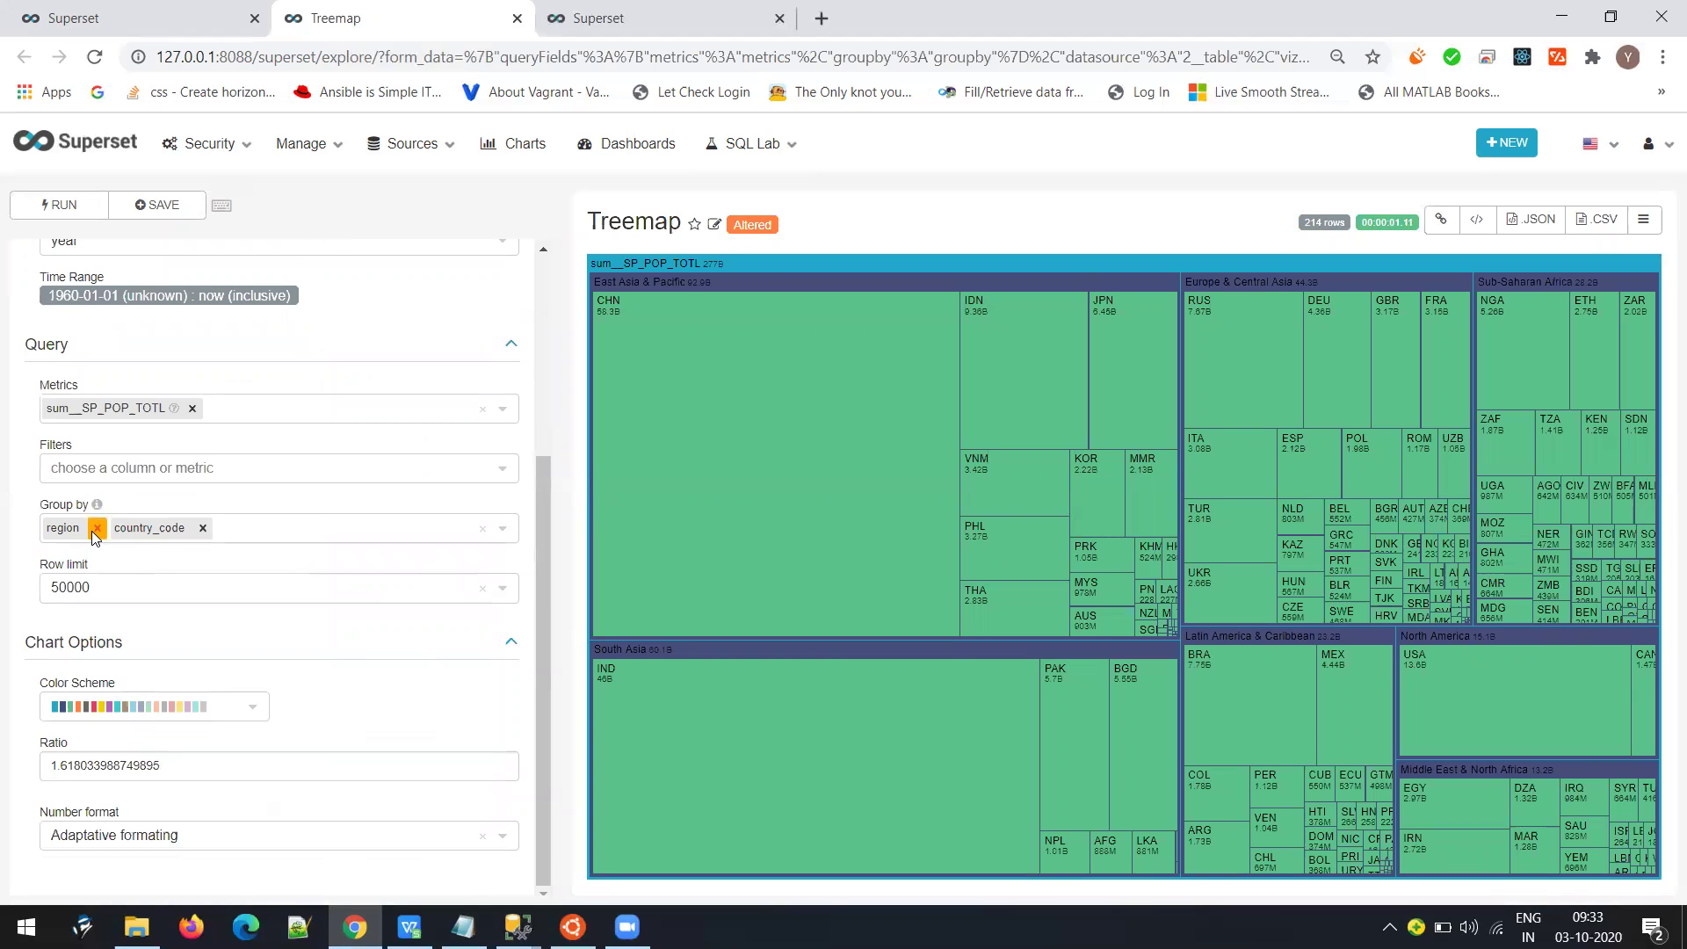
pyautogui.click(203, 528)
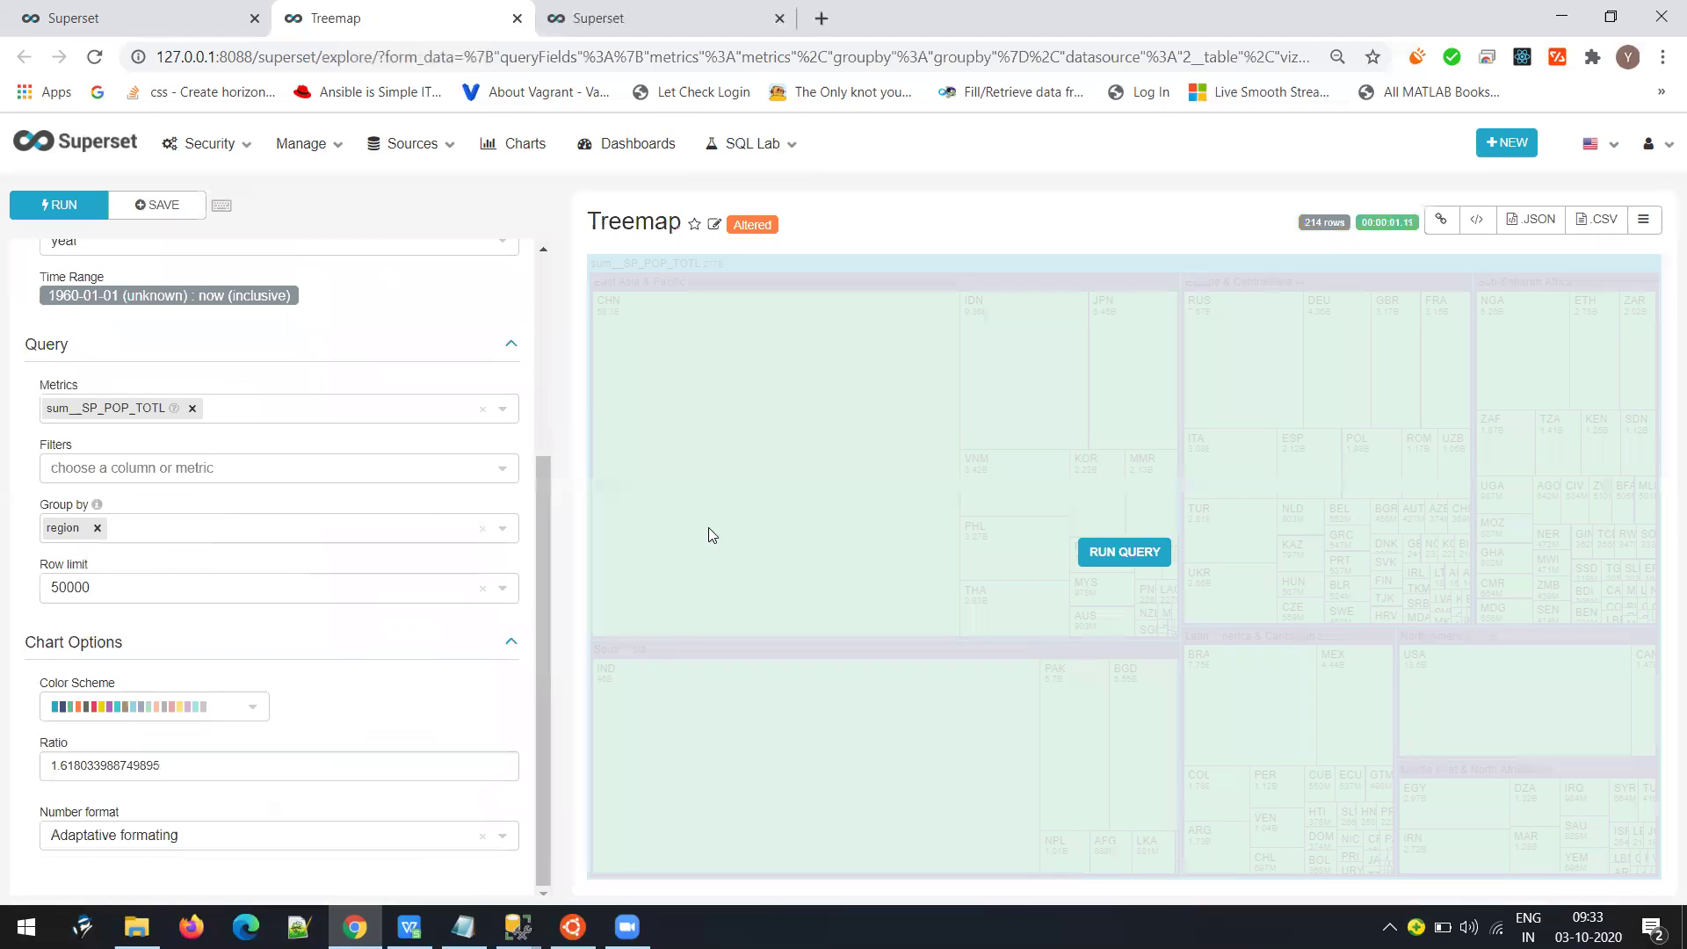
pyautogui.click(1125, 552)
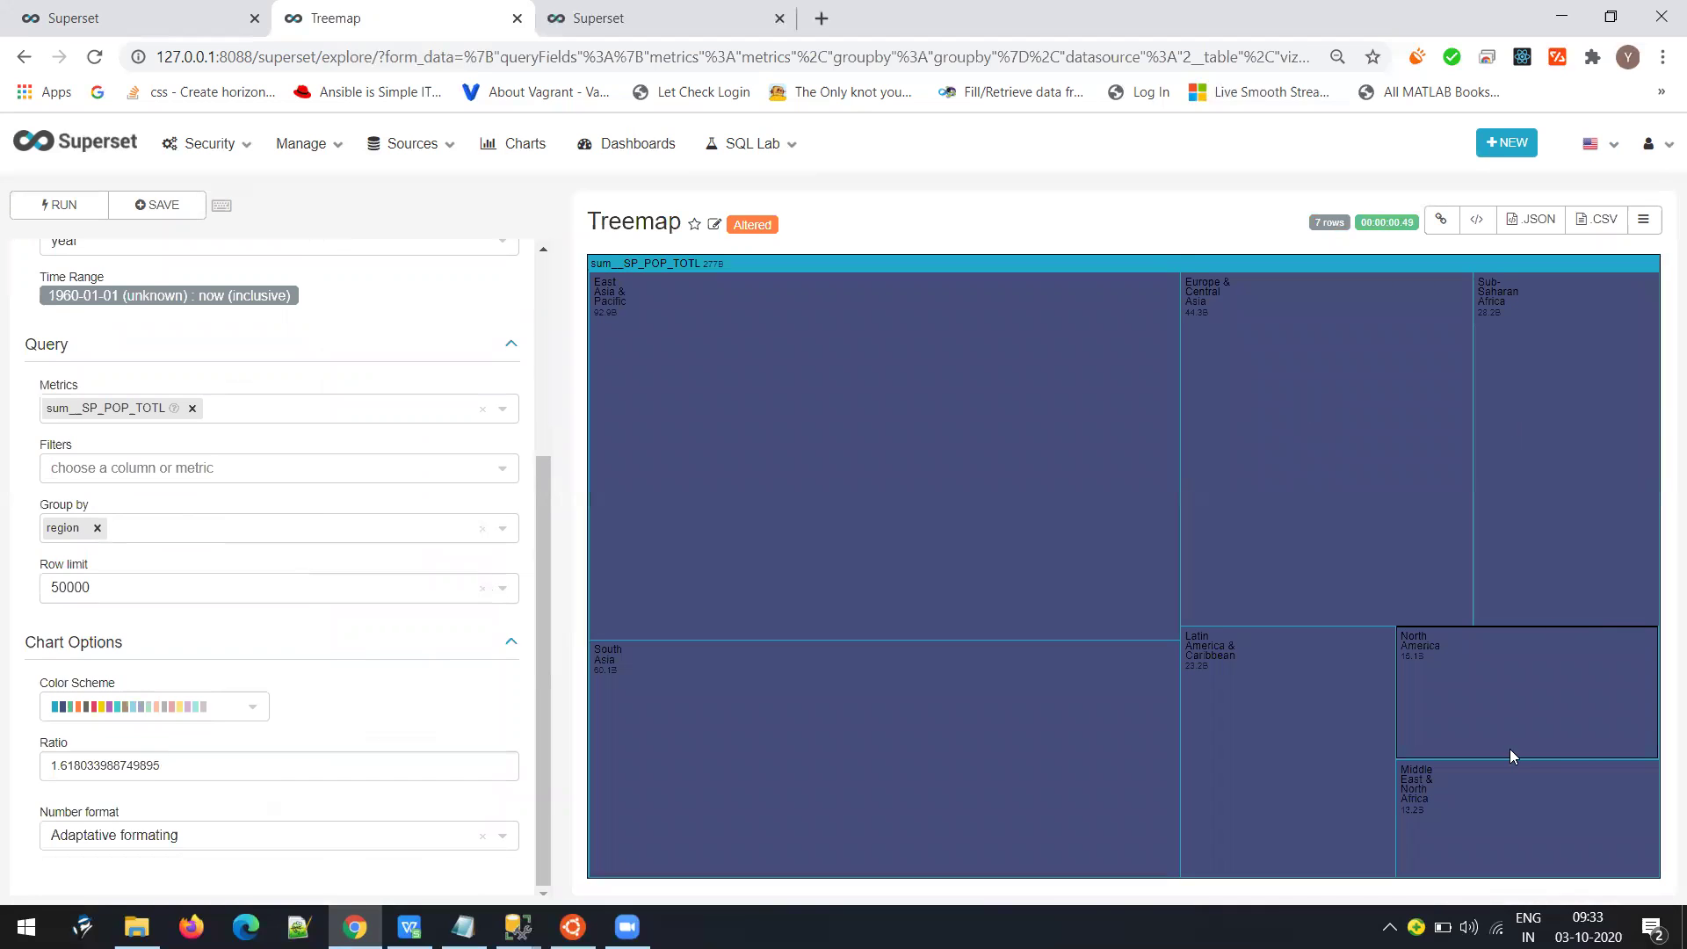
# Add country_code back to the treemap's grouping after region and rerun the query
pyautogui.click(208, 529)
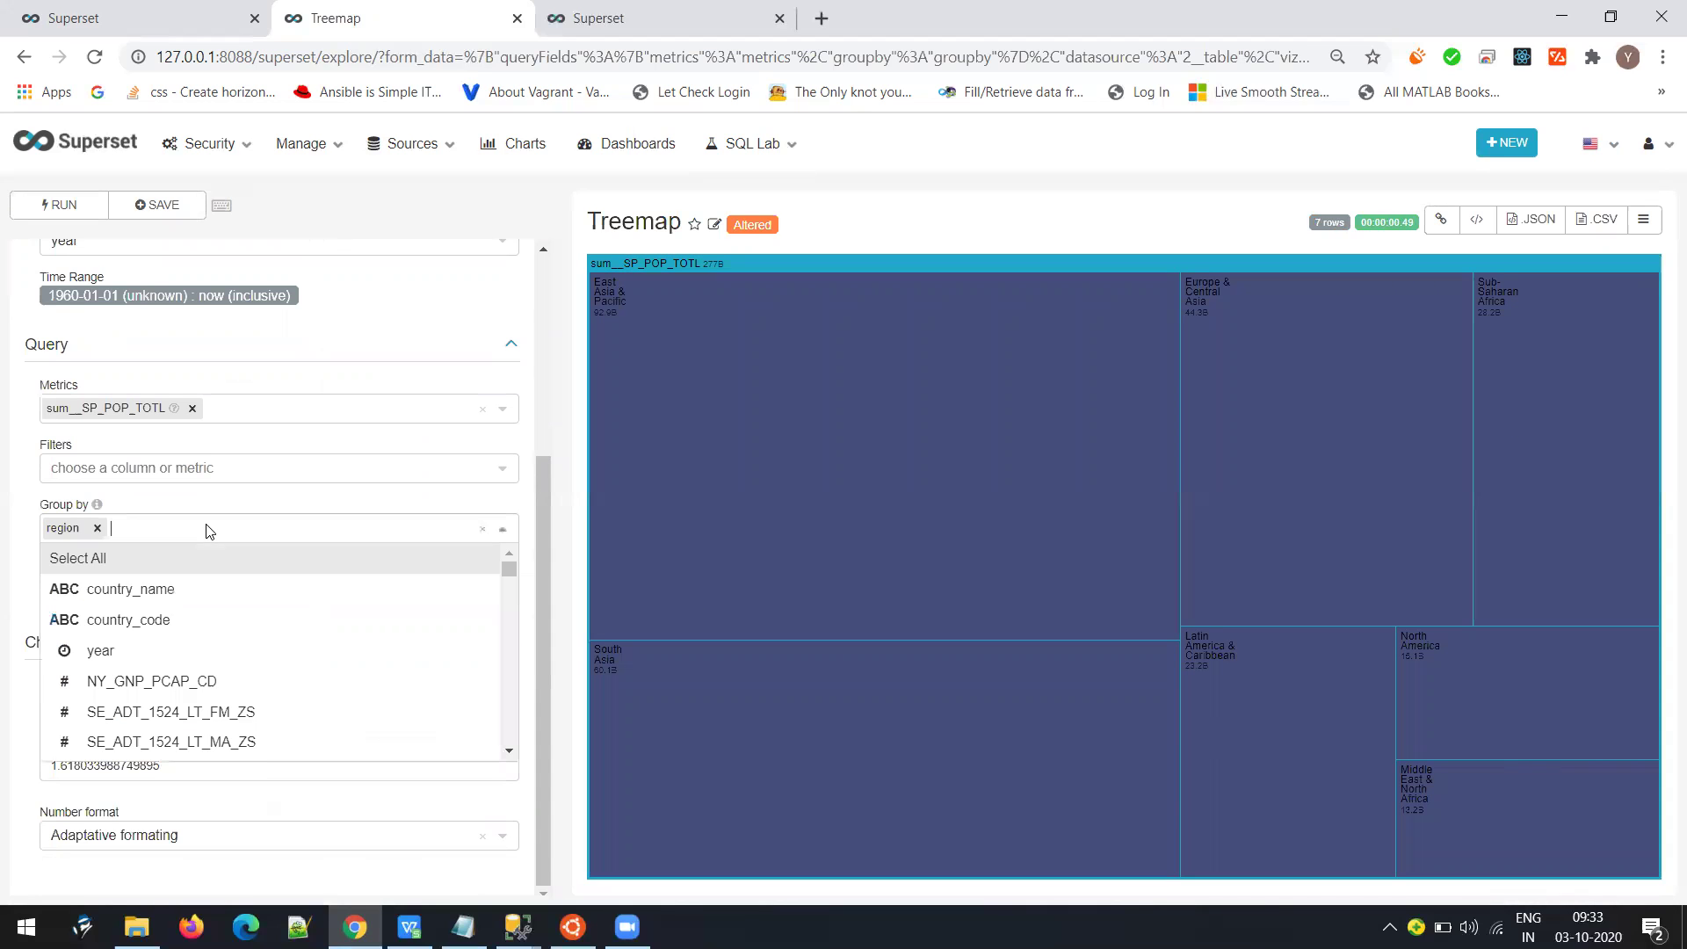
pyautogui.click(188, 617)
pyautogui.click(1124, 552)
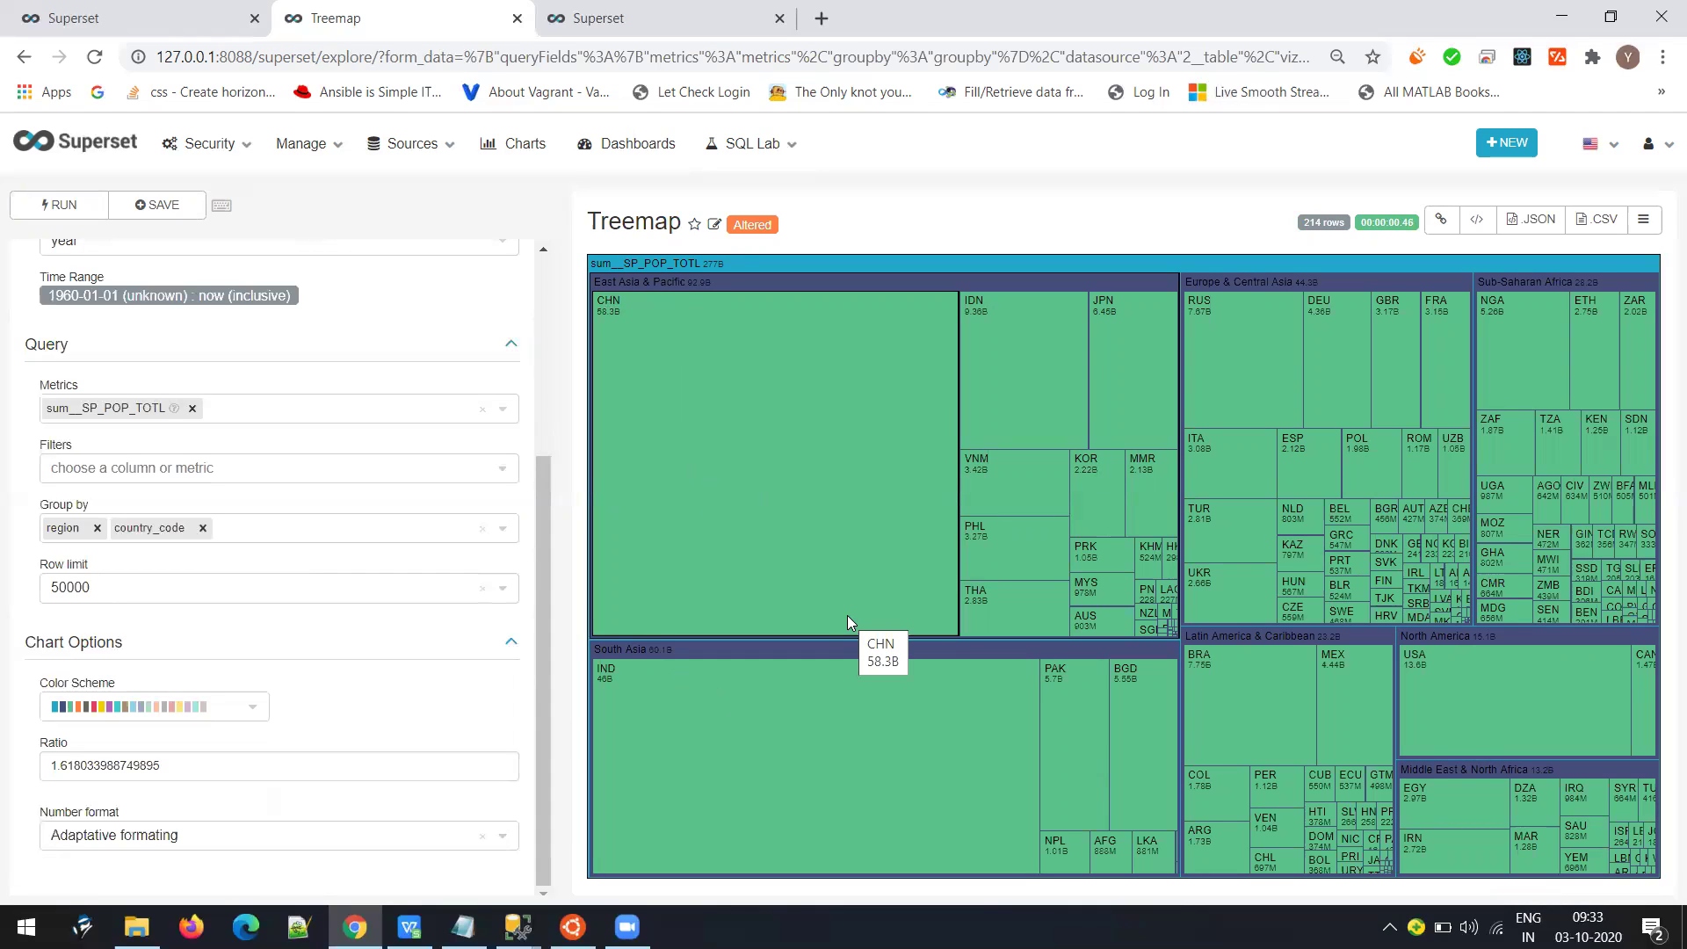
# Switch to the Notepad notes and highlight the Treemap entry followed by the Sankey entry
pyautogui.click(463, 926)
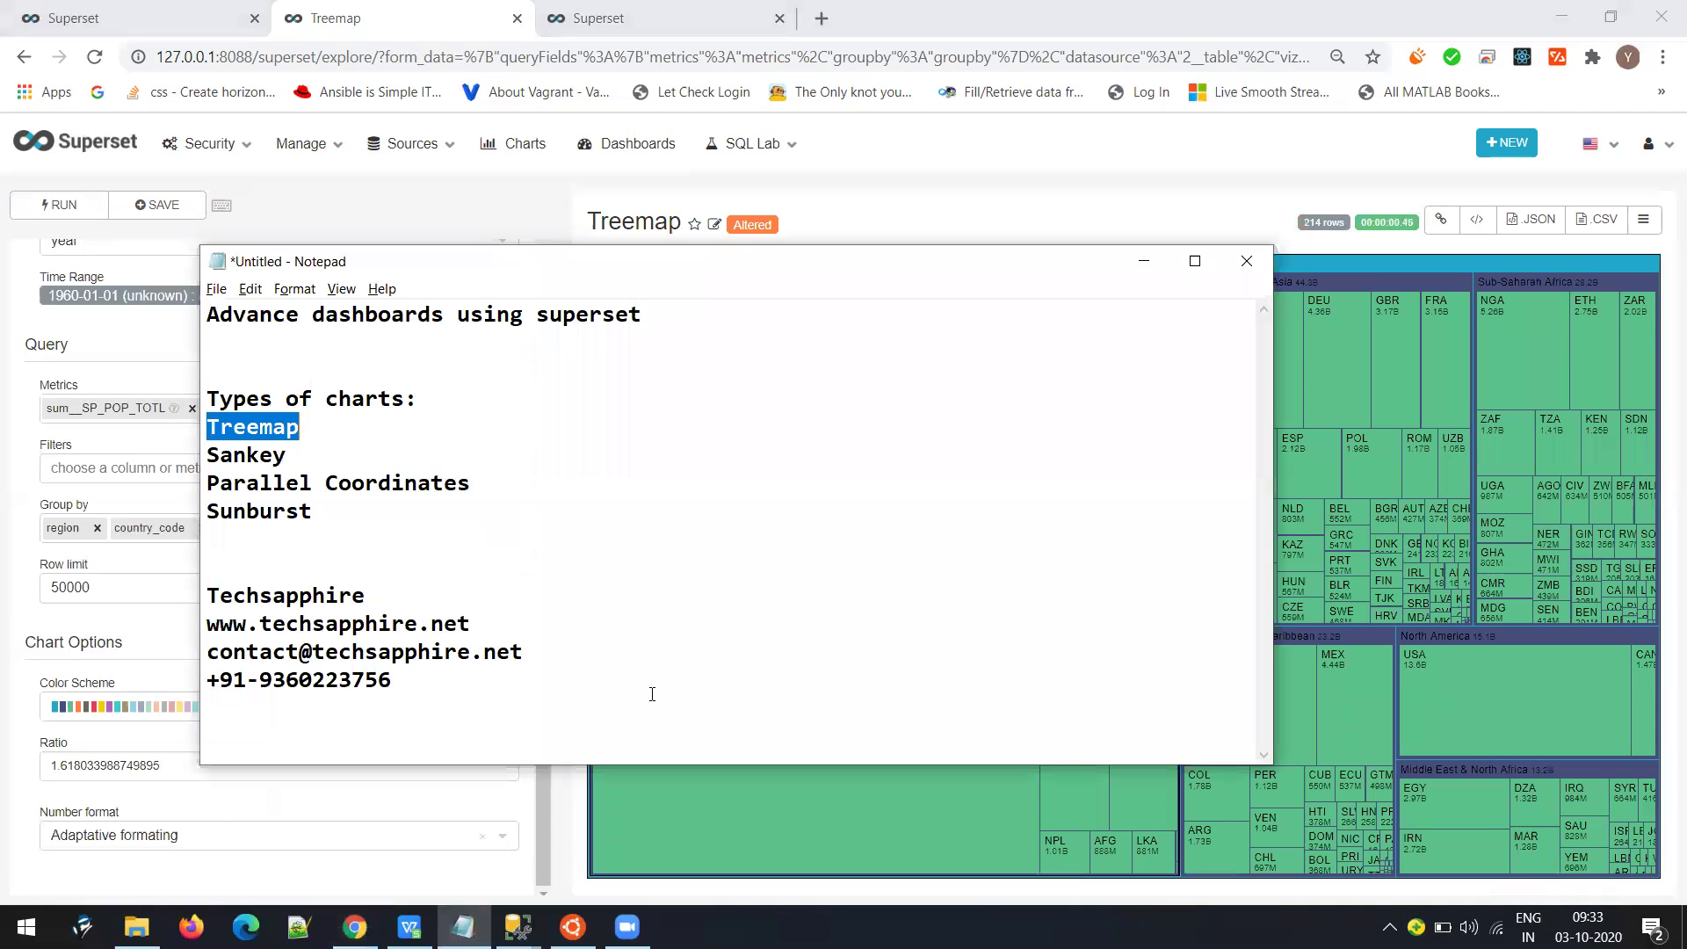
pyautogui.click(369, 433)
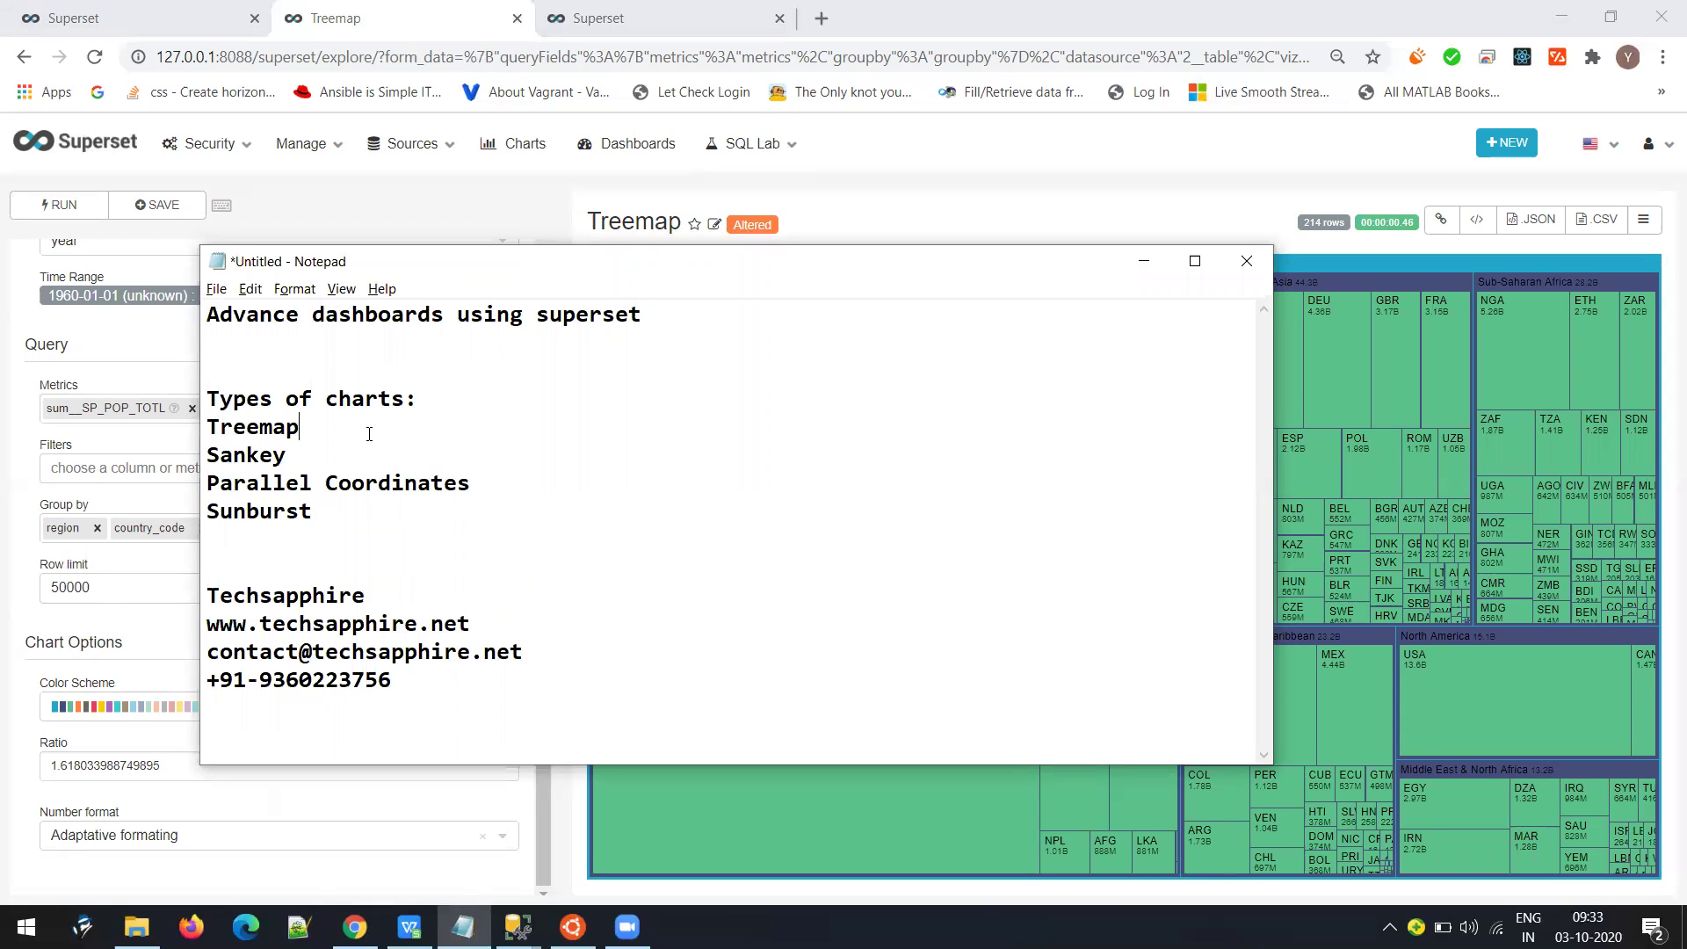
pyautogui.doubleClick(260, 428)
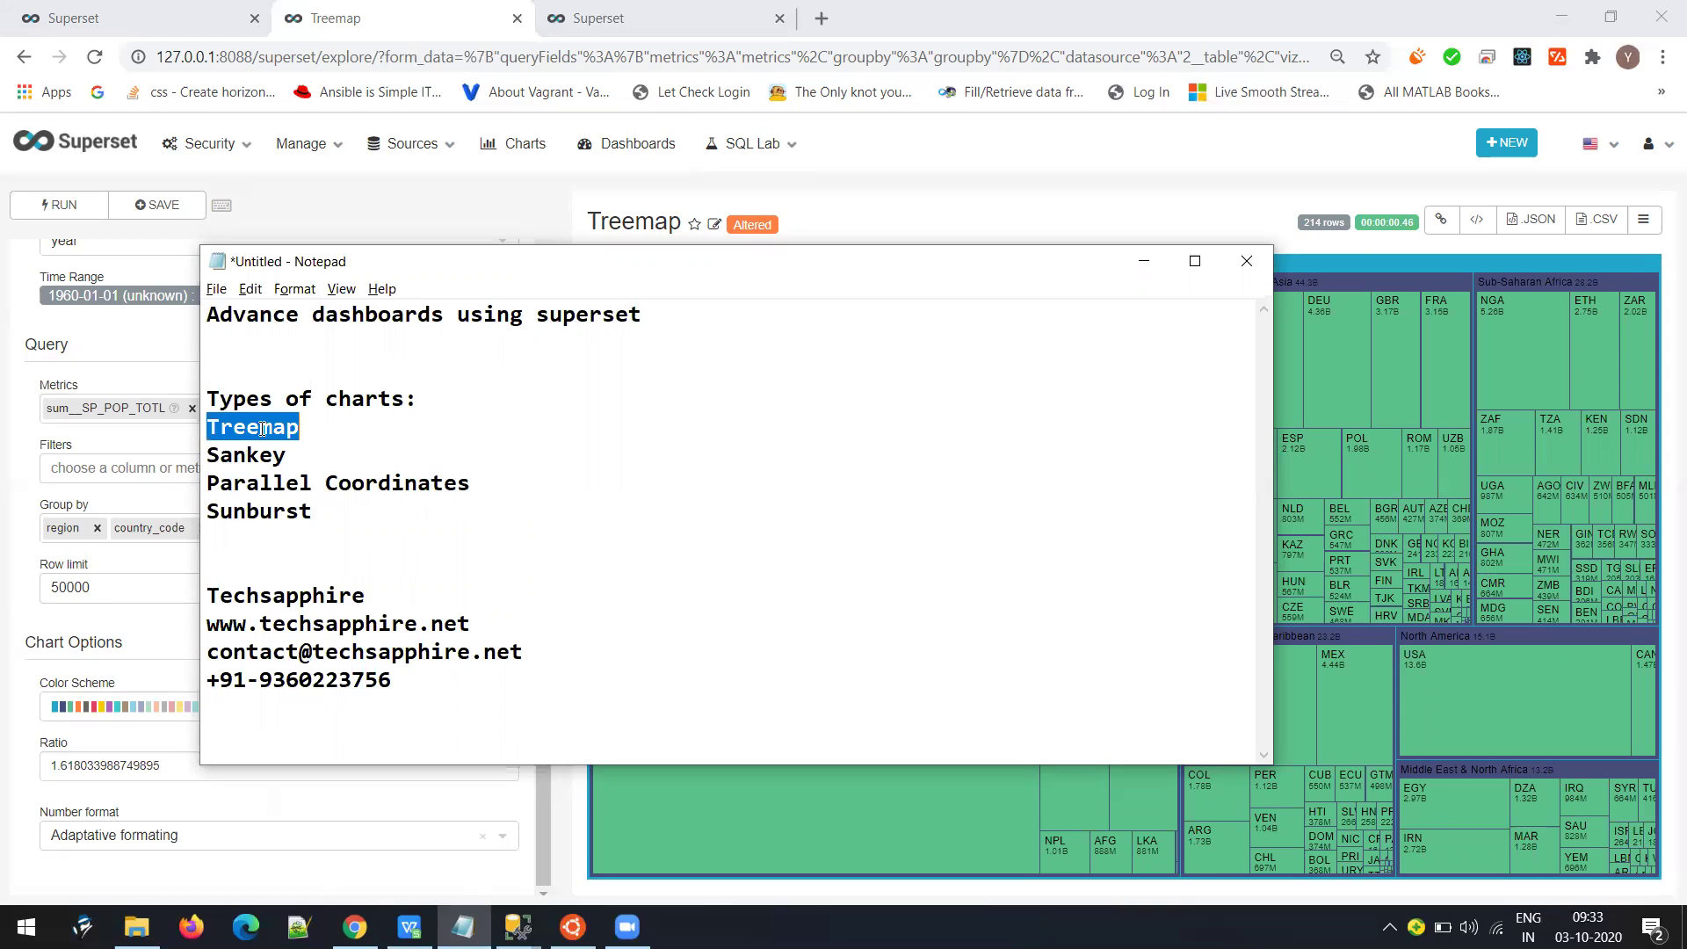
pyautogui.doubleClick(215, 450)
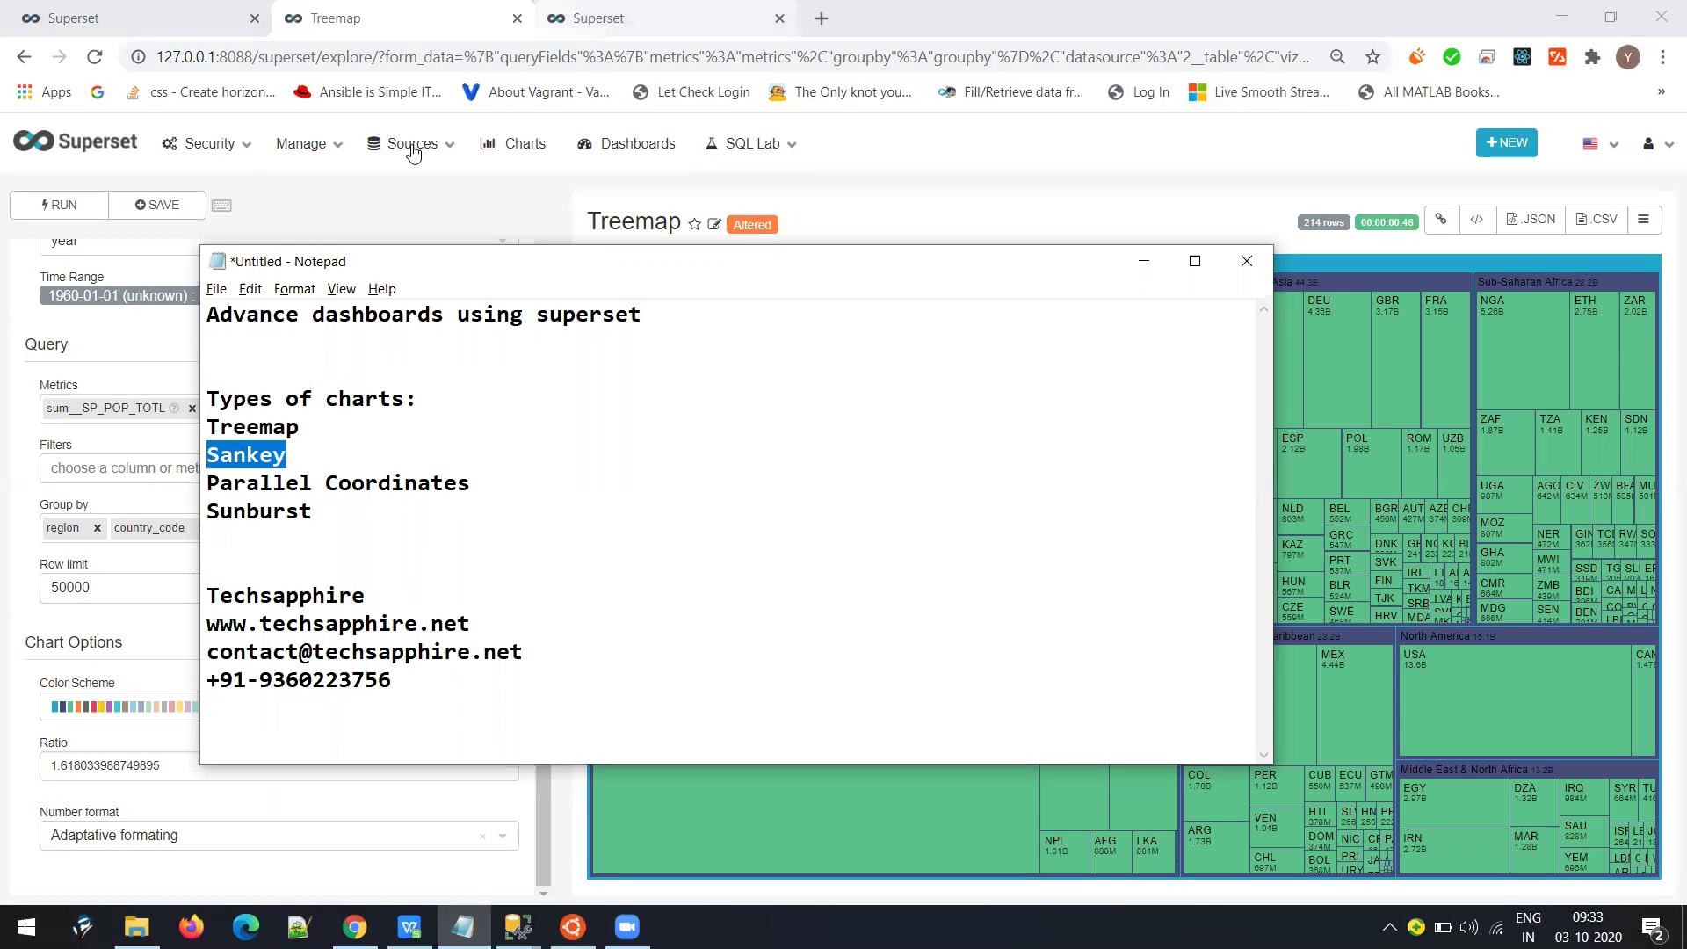
# Switch back to SQL Lab in the browser and examine the target, source and sum__value columns of the energy_usage query results
pyautogui.click(584, 19)
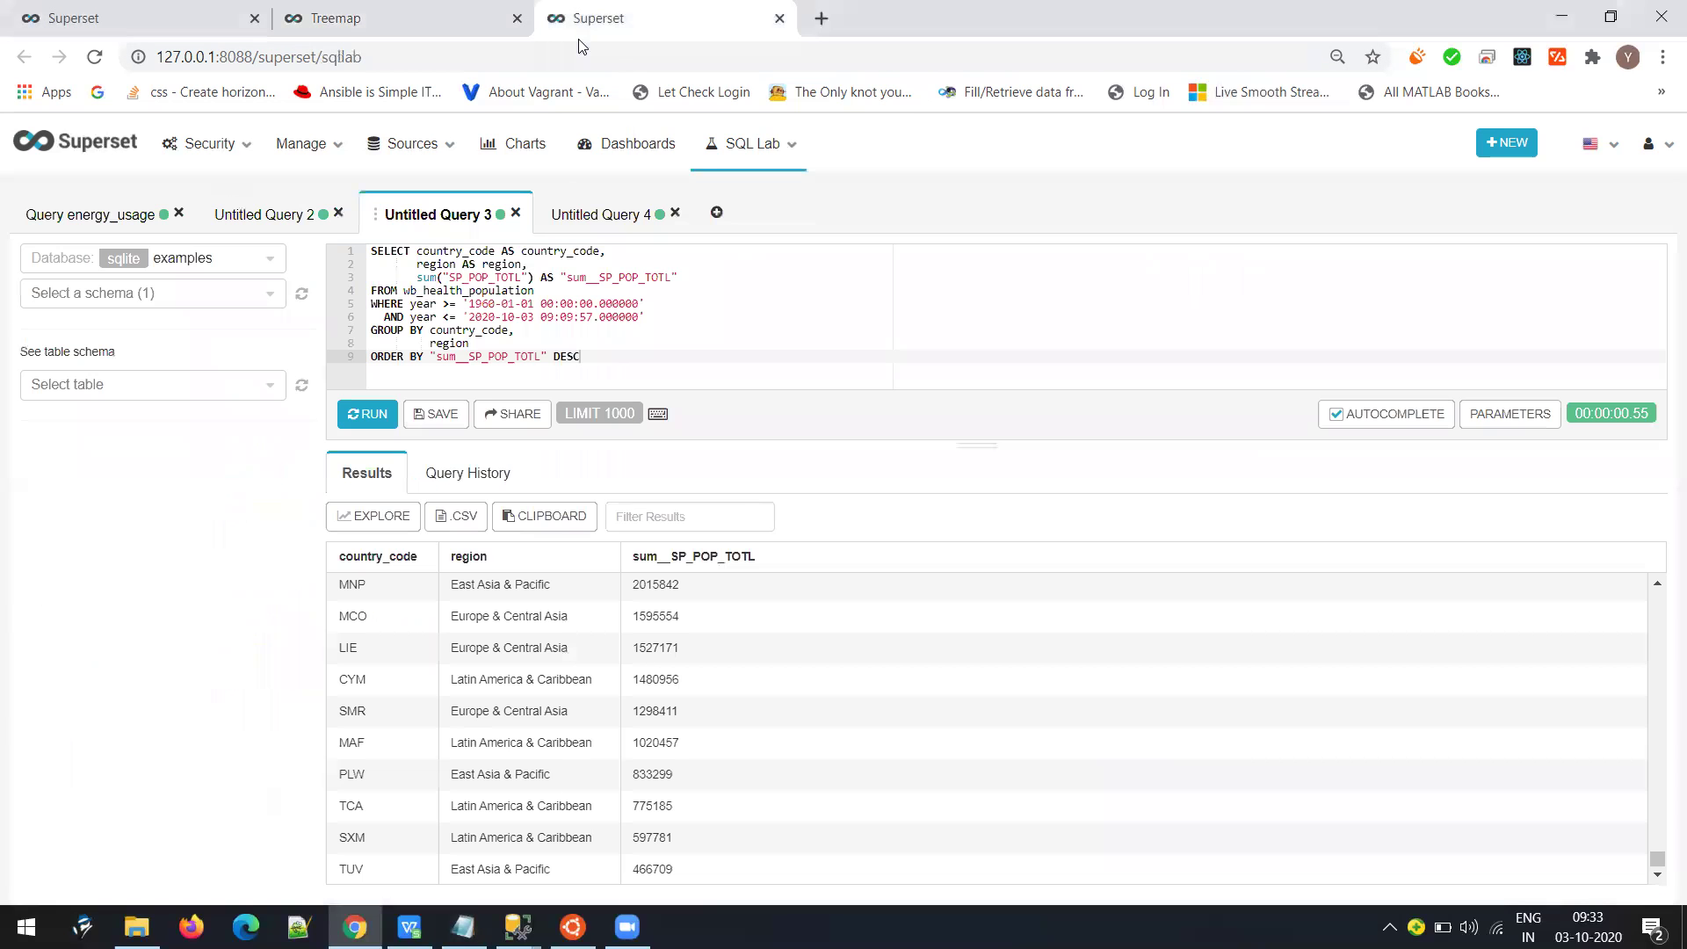
pyautogui.click(233, 219)
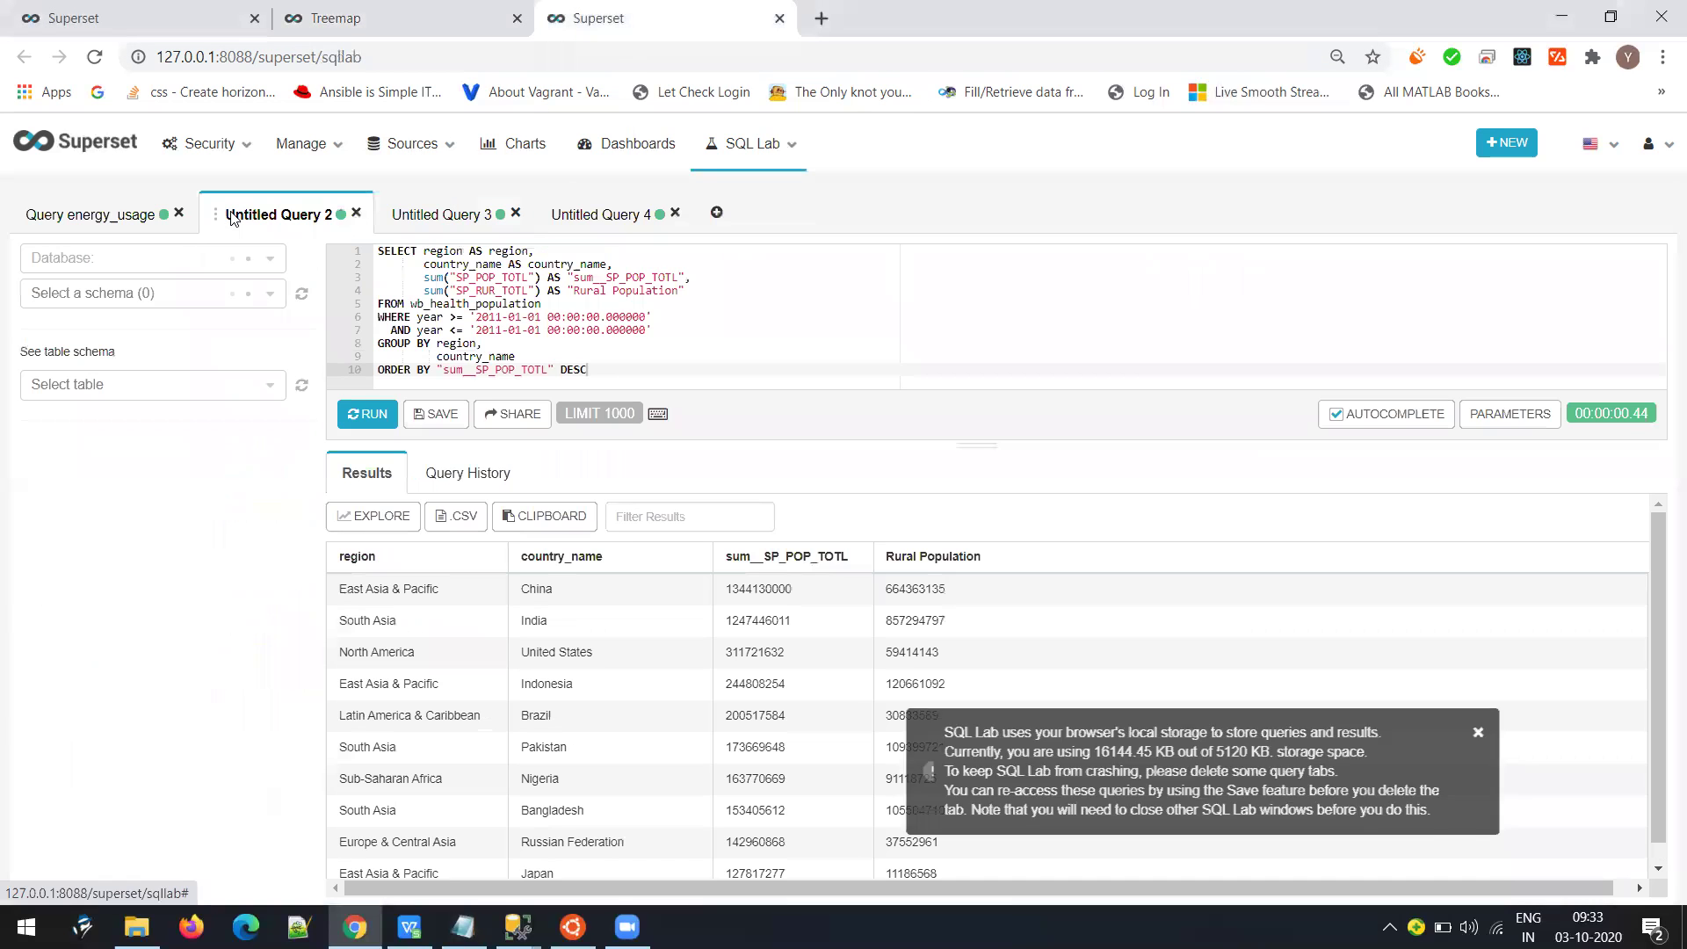
pyautogui.click(42, 216)
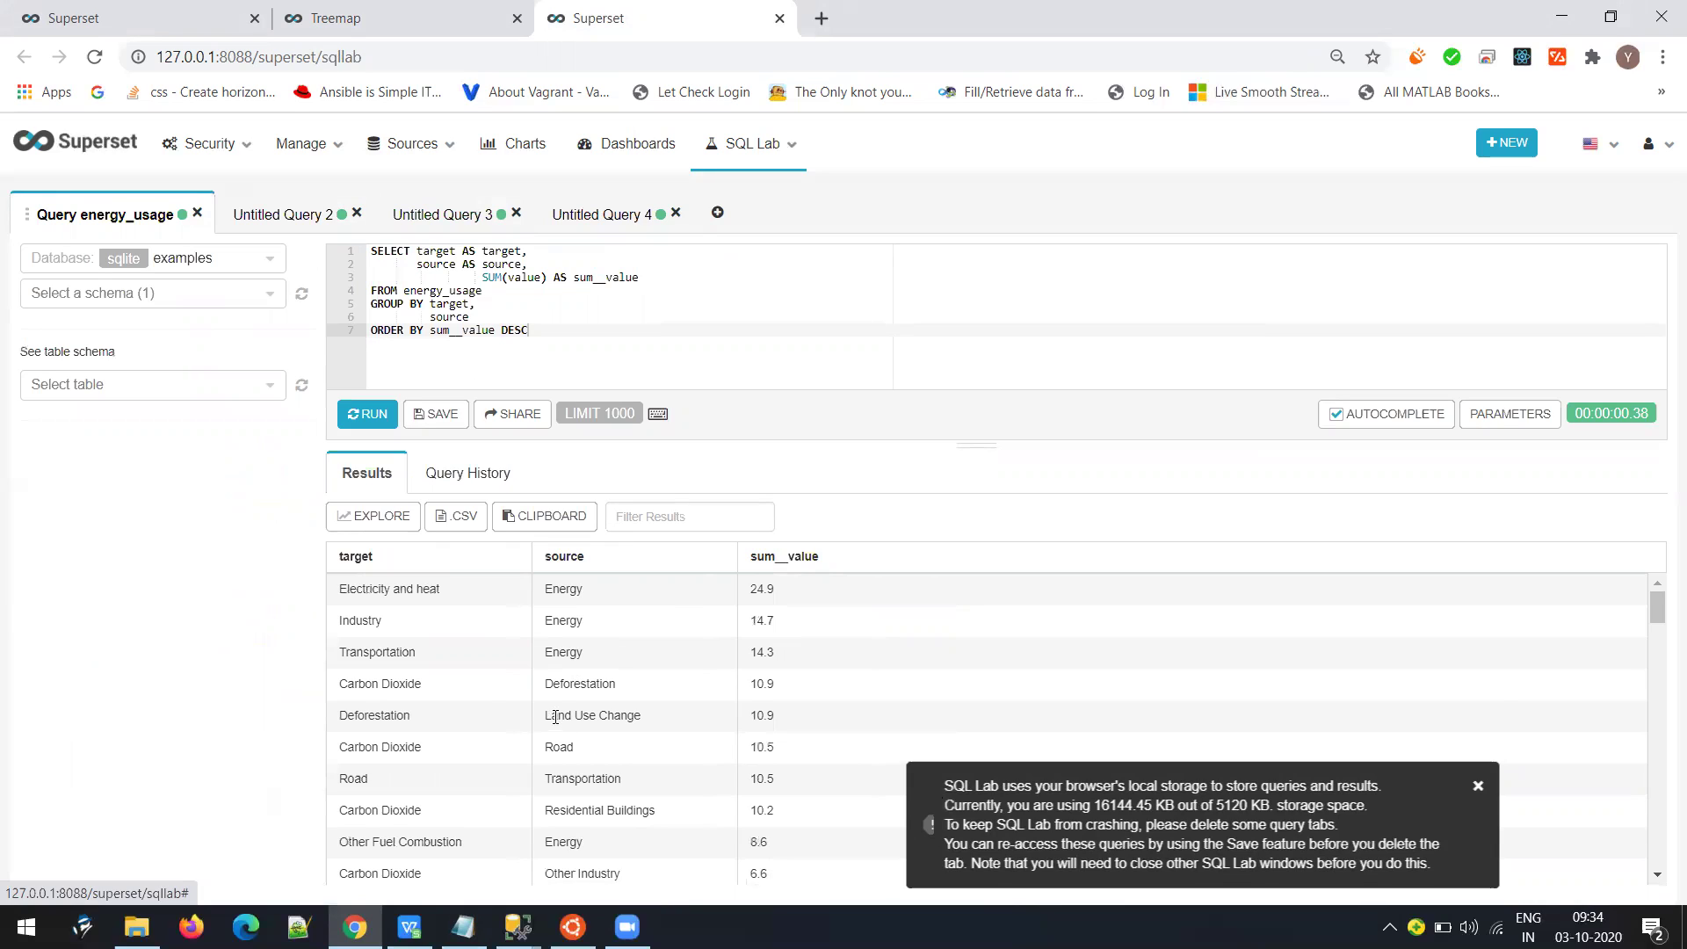
pyautogui.tripleClick(440, 586)
pyautogui.click(699, 589)
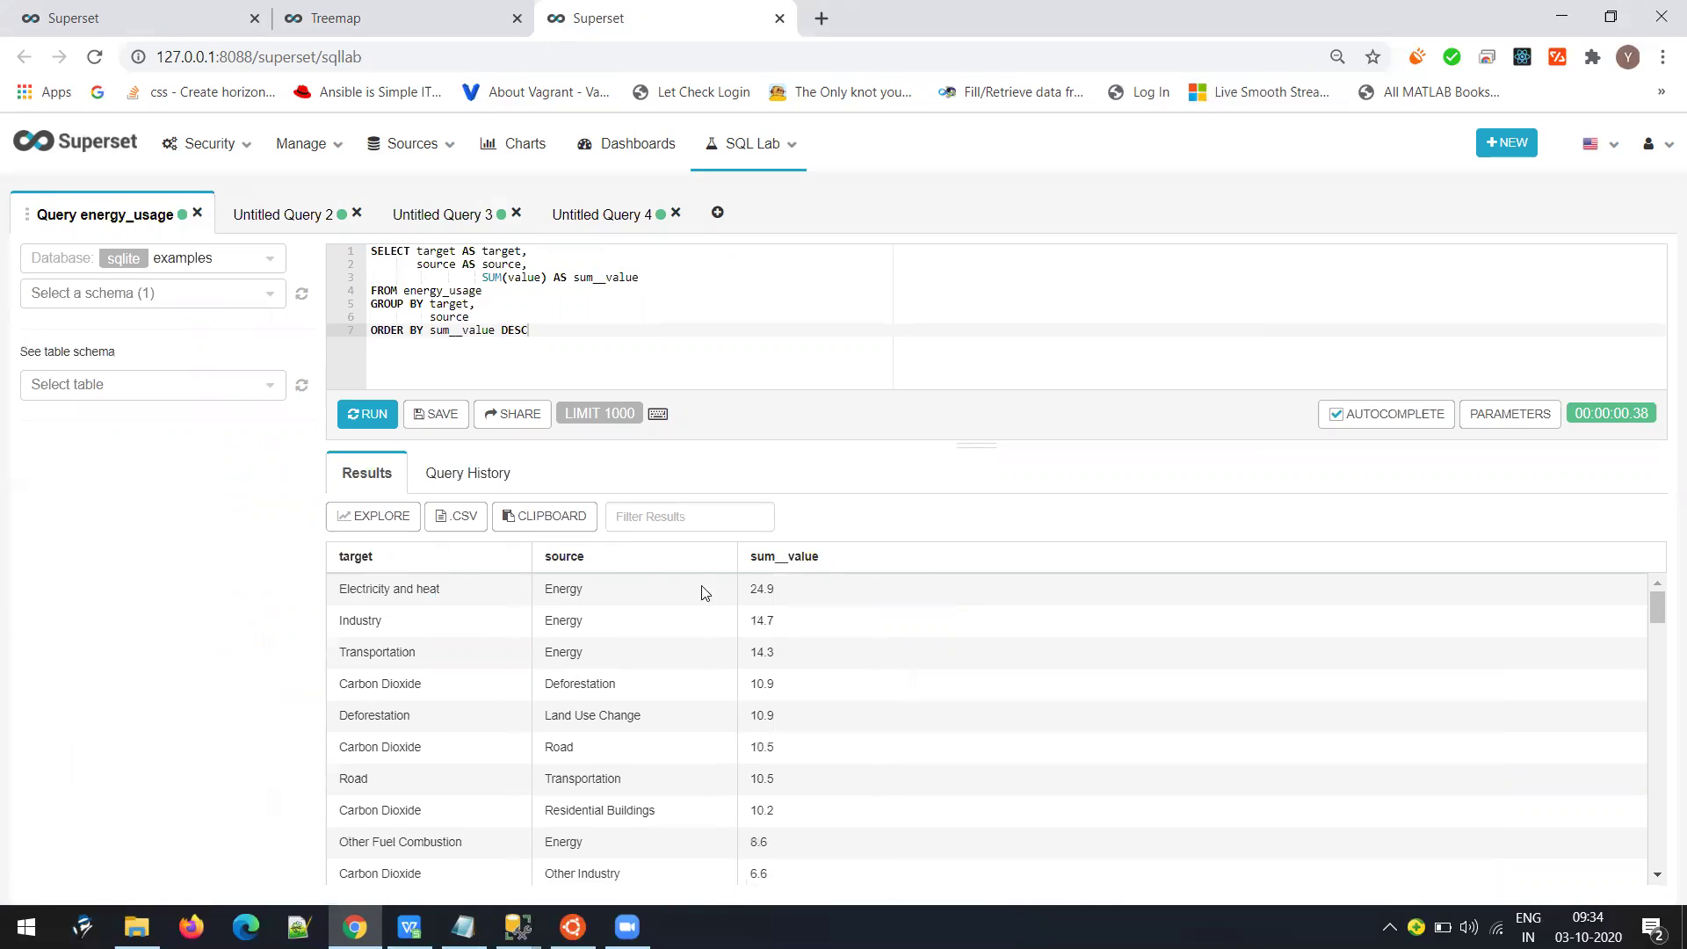
pyautogui.doubleClick(754, 589)
pyautogui.moveTo(583, 590); pyautogui.dragTo(530, 590)
pyautogui.doubleClick(359, 621)
# Search the energy_usage results for Transportation and trace where it occurs as target and as source
pyautogui.click(392, 656)
pyautogui.doubleClick(392, 655)
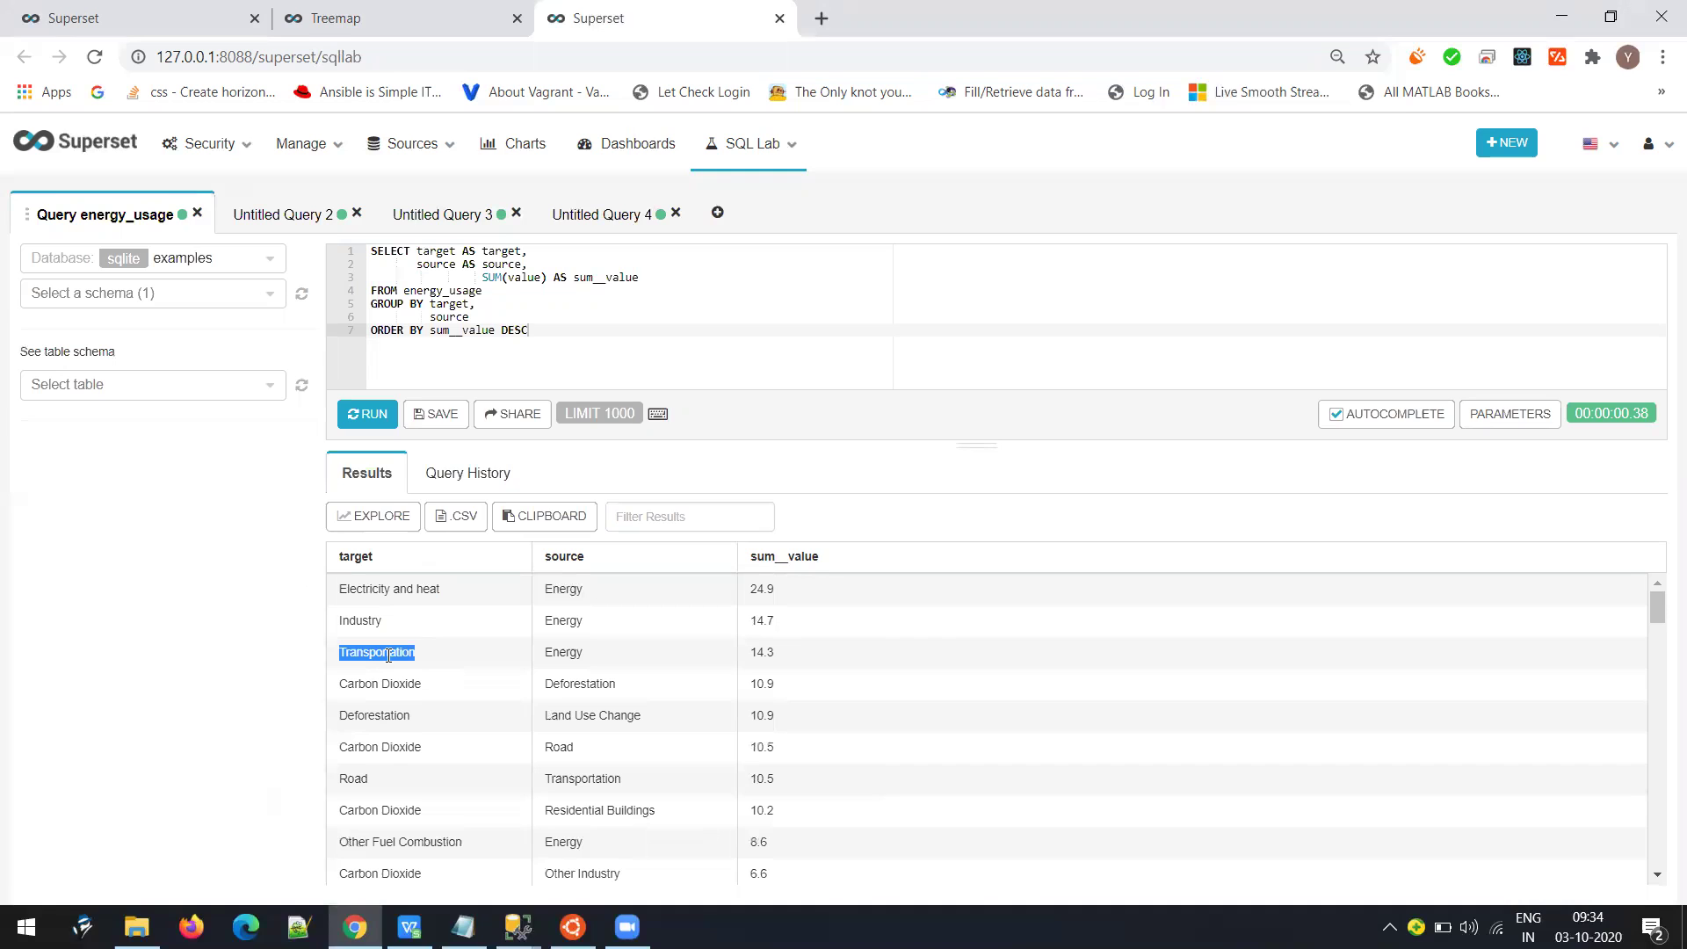
pyautogui.scroll(-3, 682, 745)
pyautogui.scroll(1, 535, 725)
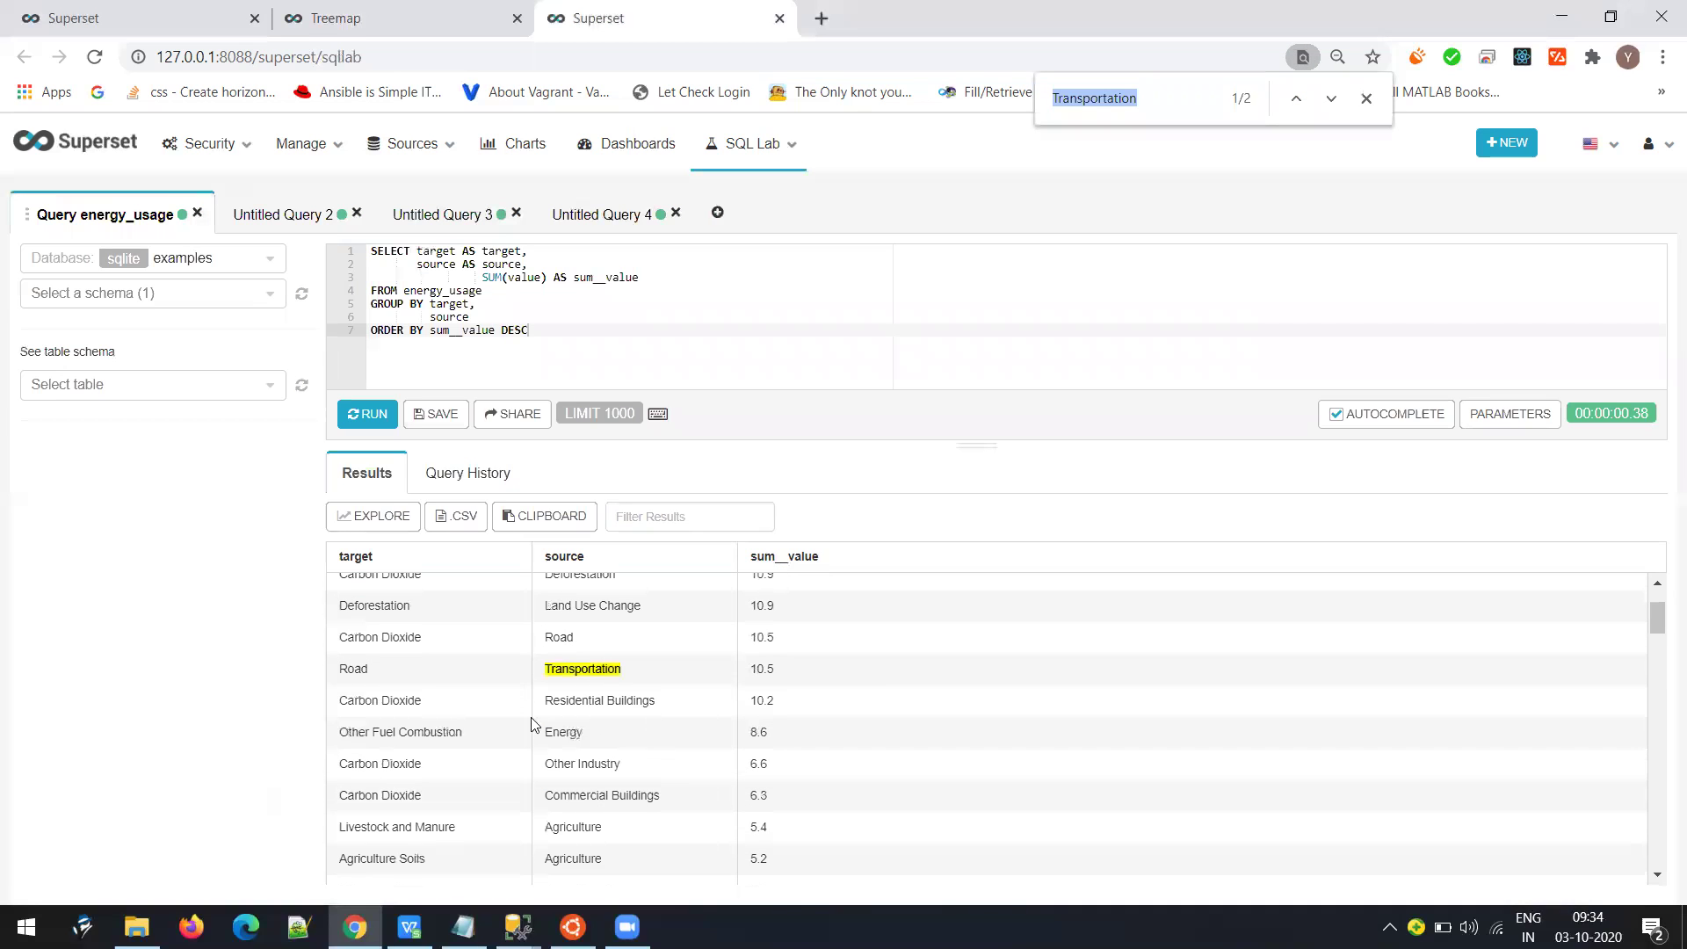
pyautogui.click(338, 679)
pyautogui.doubleClick(338, 680)
pyautogui.scroll(-2, 351, 676)
pyautogui.scroll(1, 543, 676)
pyautogui.scroll(-12, 542, 678)
pyautogui.click(1332, 98)
pyautogui.scroll(5, 710, 772)
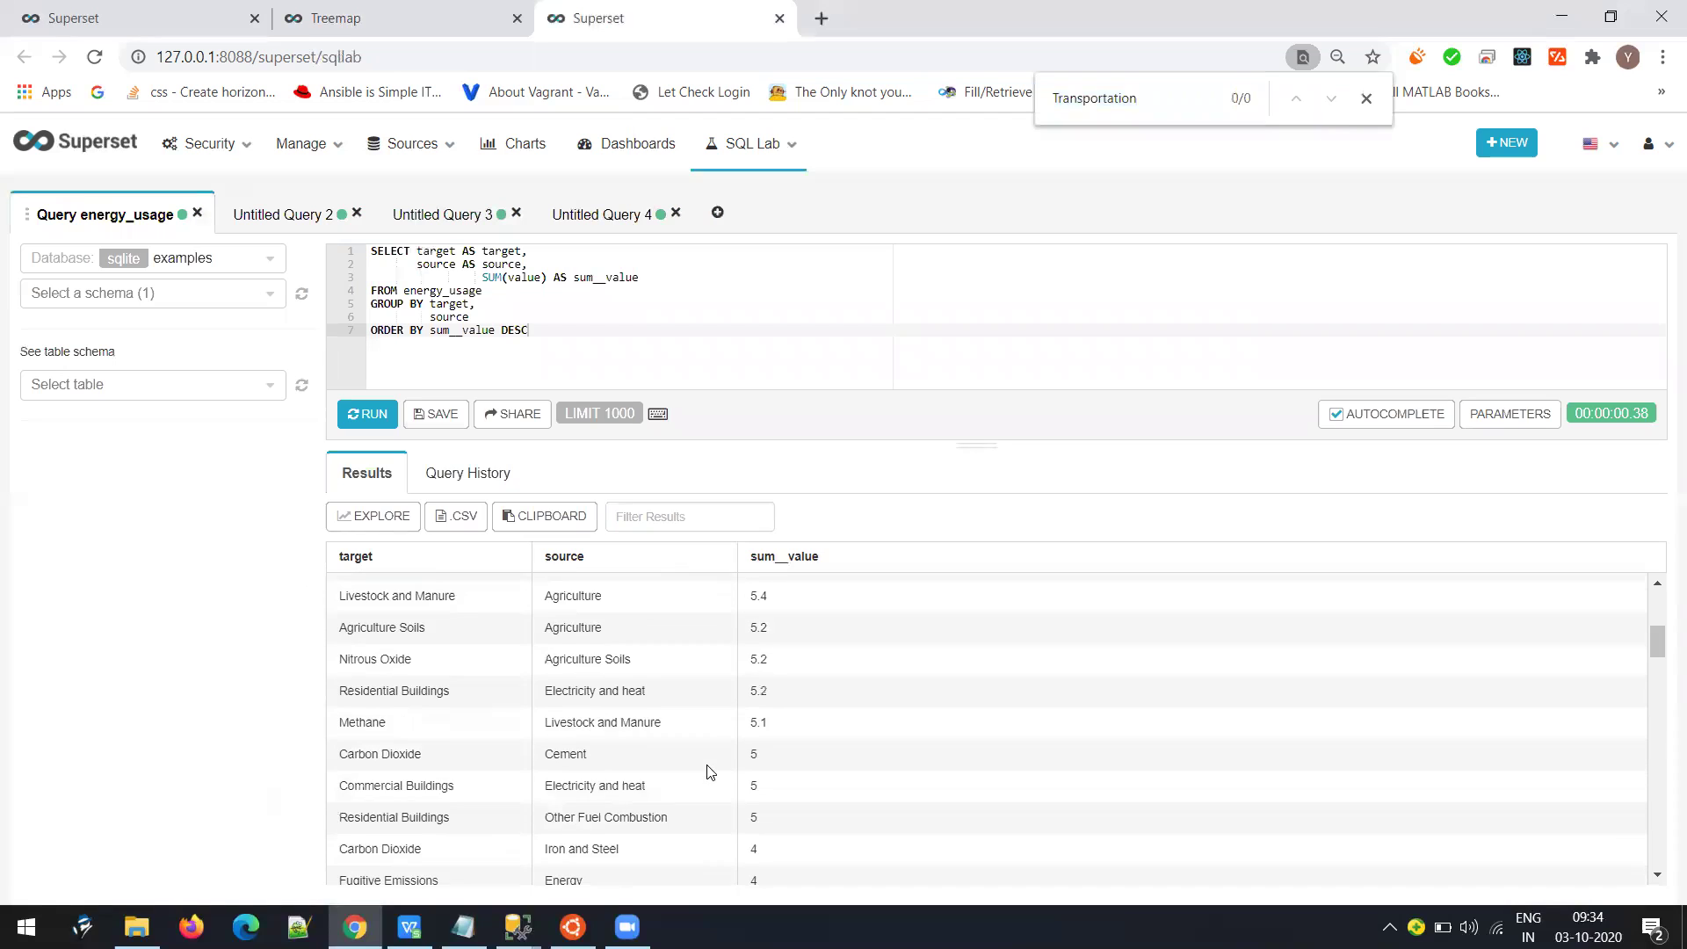
pyautogui.scroll(10, 710, 771)
# Search the energy_usage results for Industry and examine the rows where it occurs as source or target
pyautogui.moveTo(425, 692); pyautogui.dragTo(337, 695)
pyautogui.doubleClick(368, 622)
pyautogui.hotkey('ctrl', 'c')
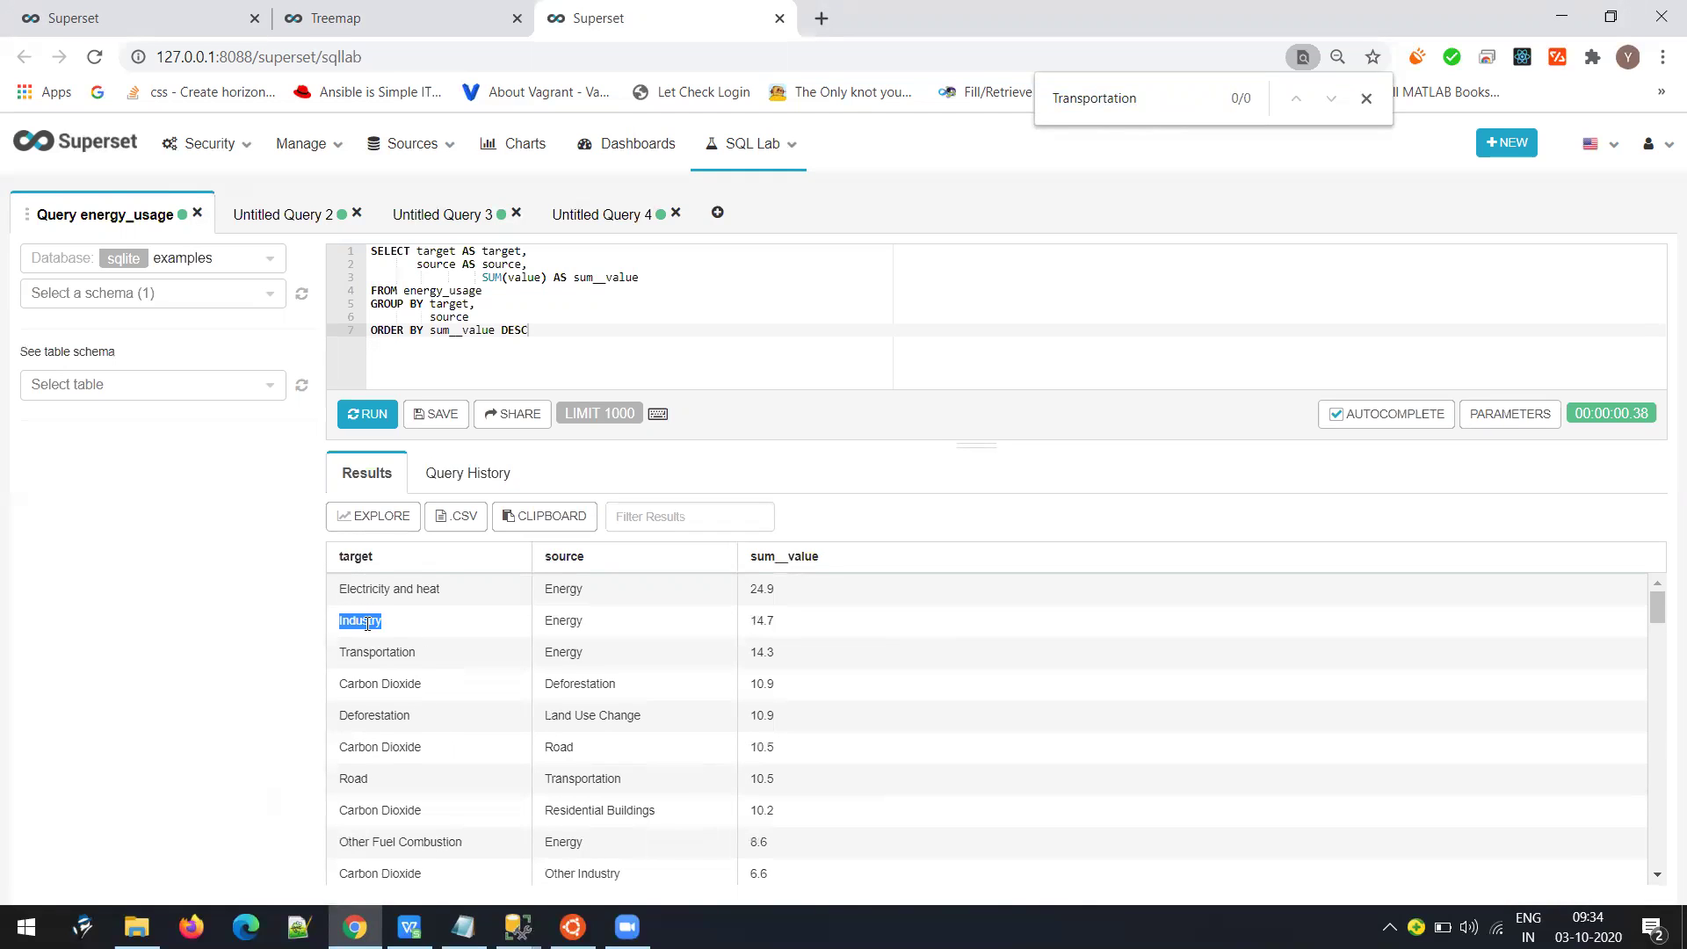
pyautogui.hotkey('ctrl', 'f')
pyautogui.hotkey('ctrl', 'v')
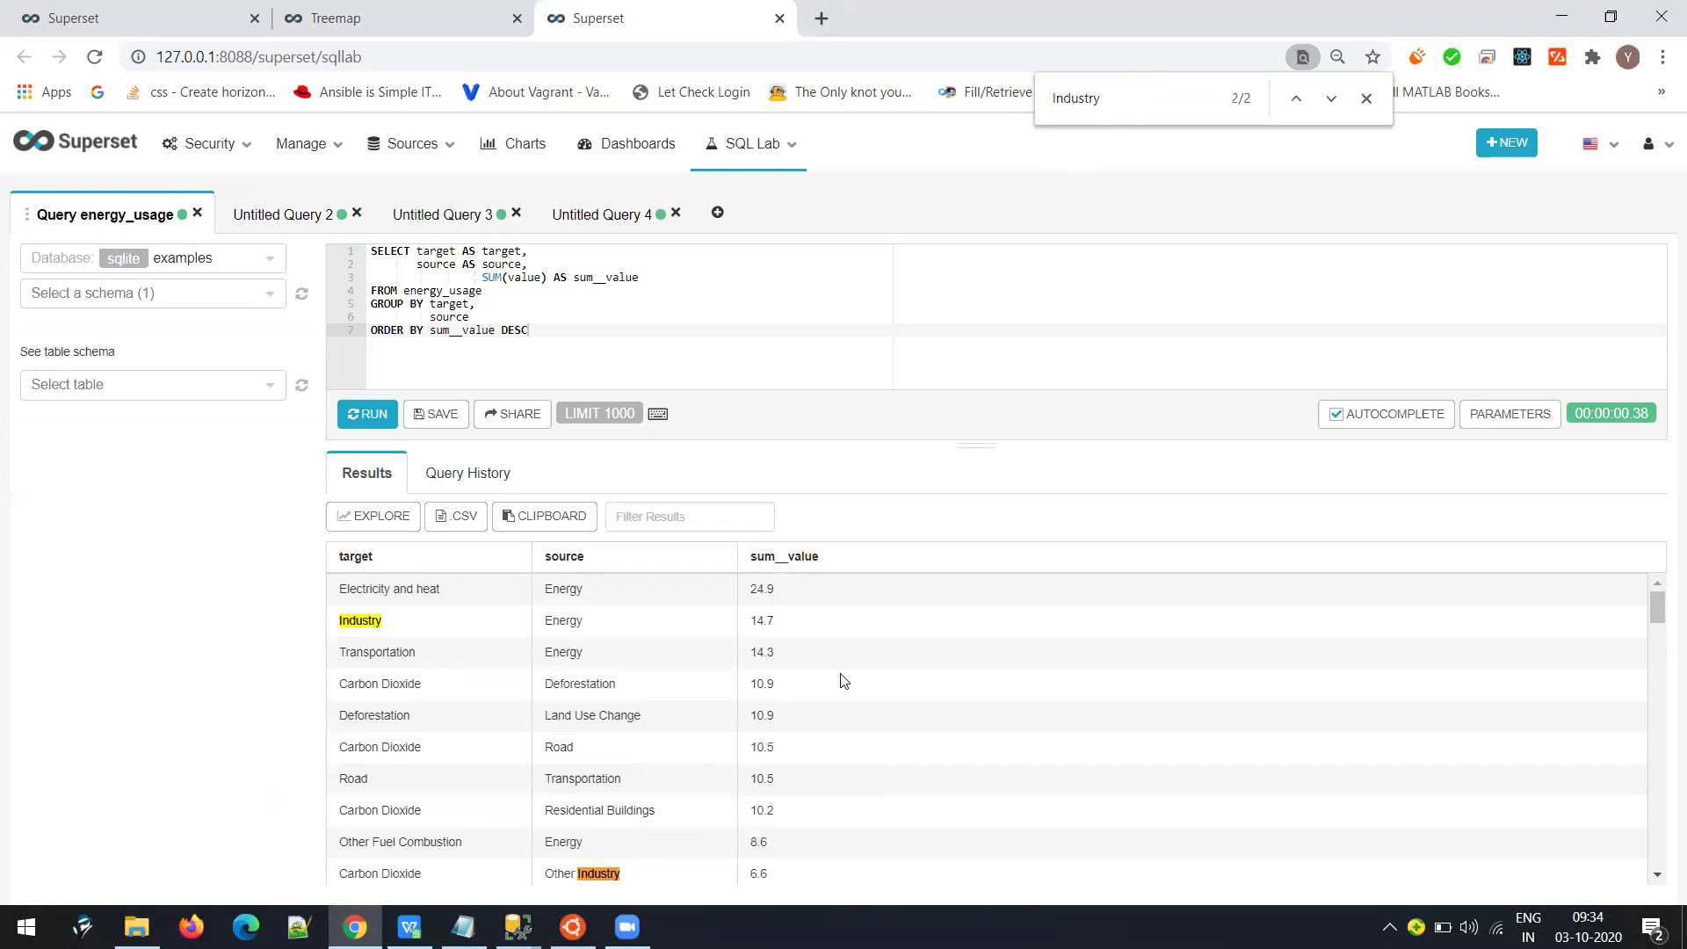
pyautogui.click(1330, 98)
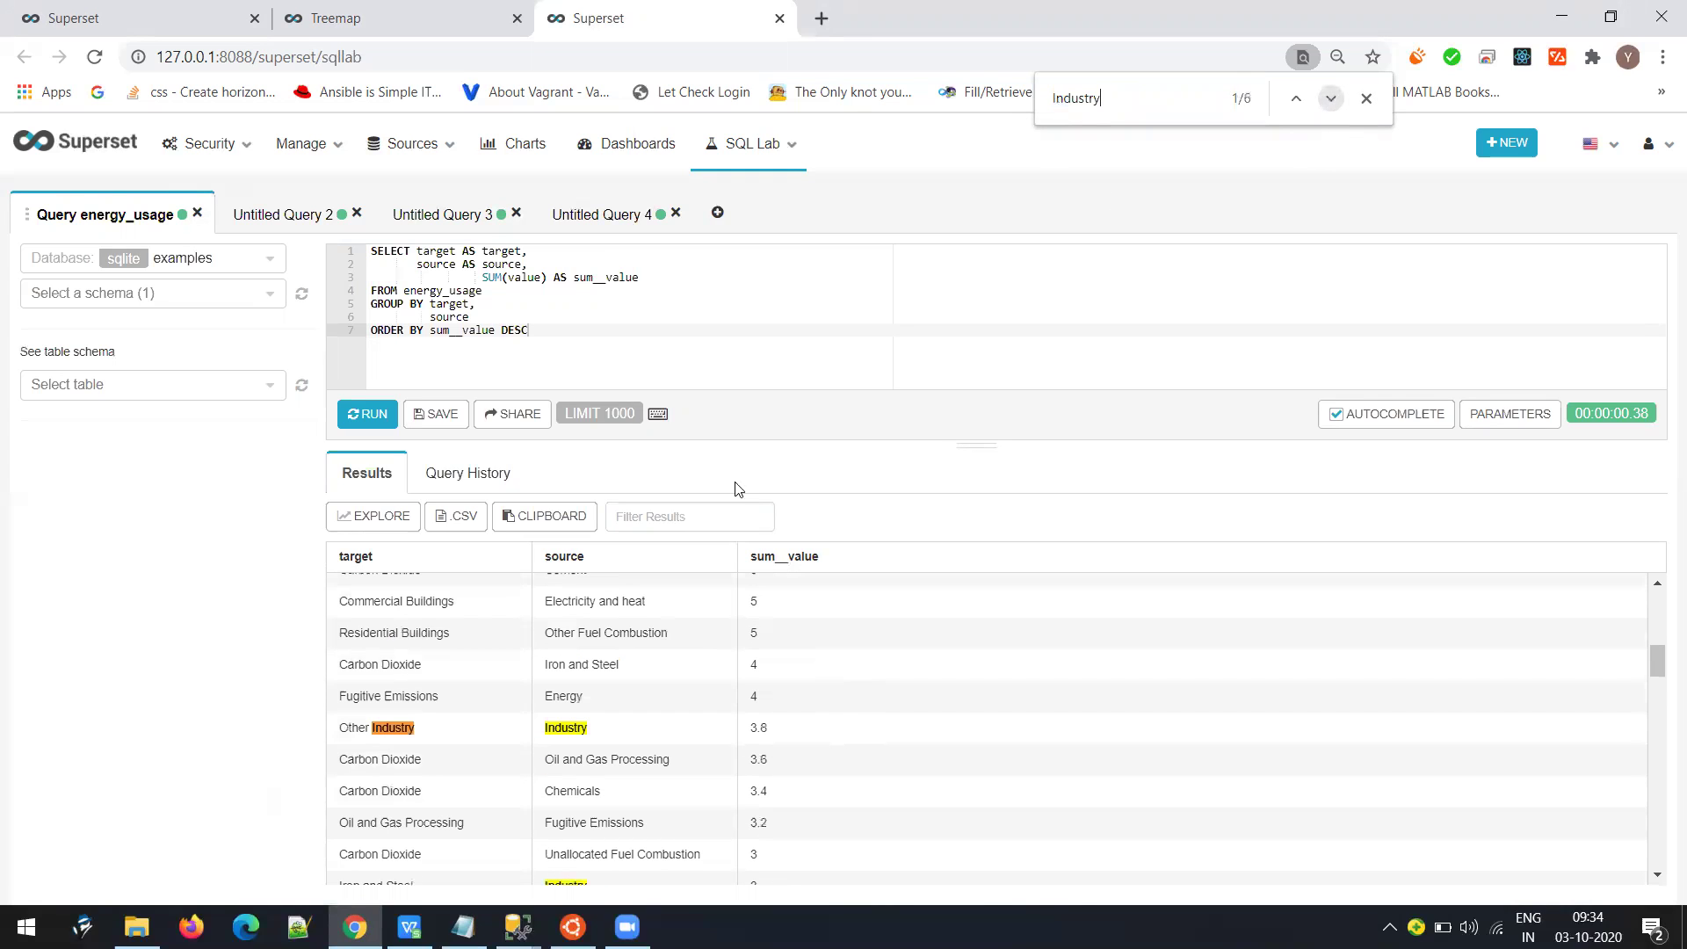
pyautogui.scroll(-3, 373, 763)
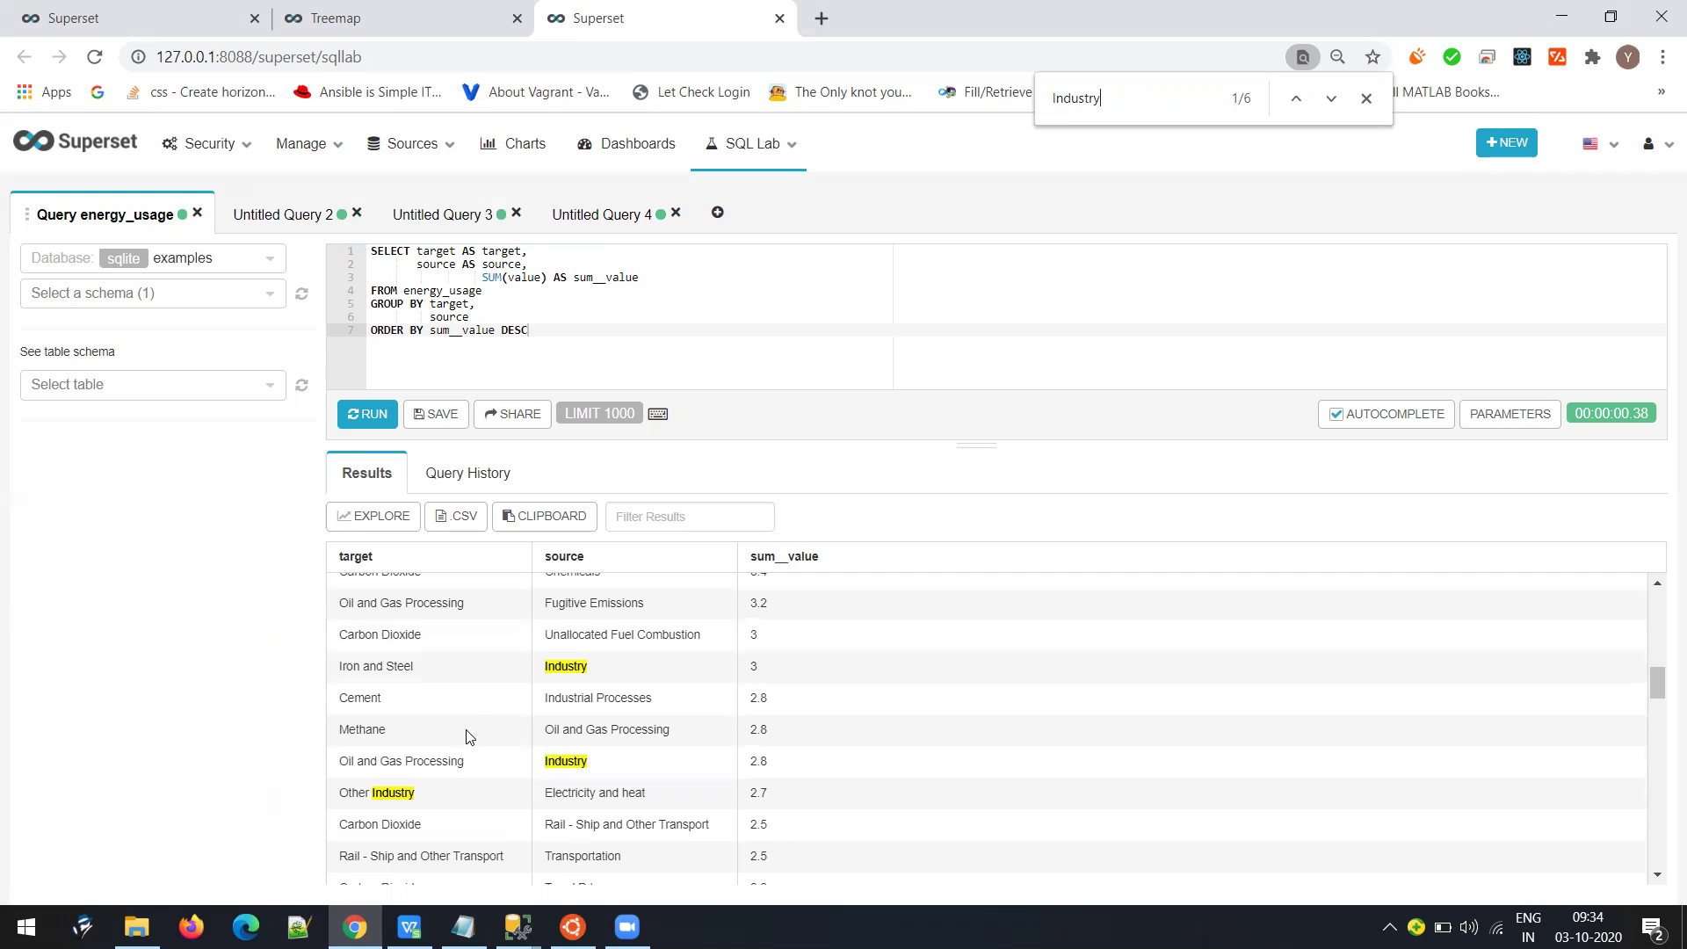
pyautogui.moveTo(297, 660); pyautogui.dragTo(545, 694)
pyautogui.click(547, 704)
pyautogui.scroll(10, 555, 703)
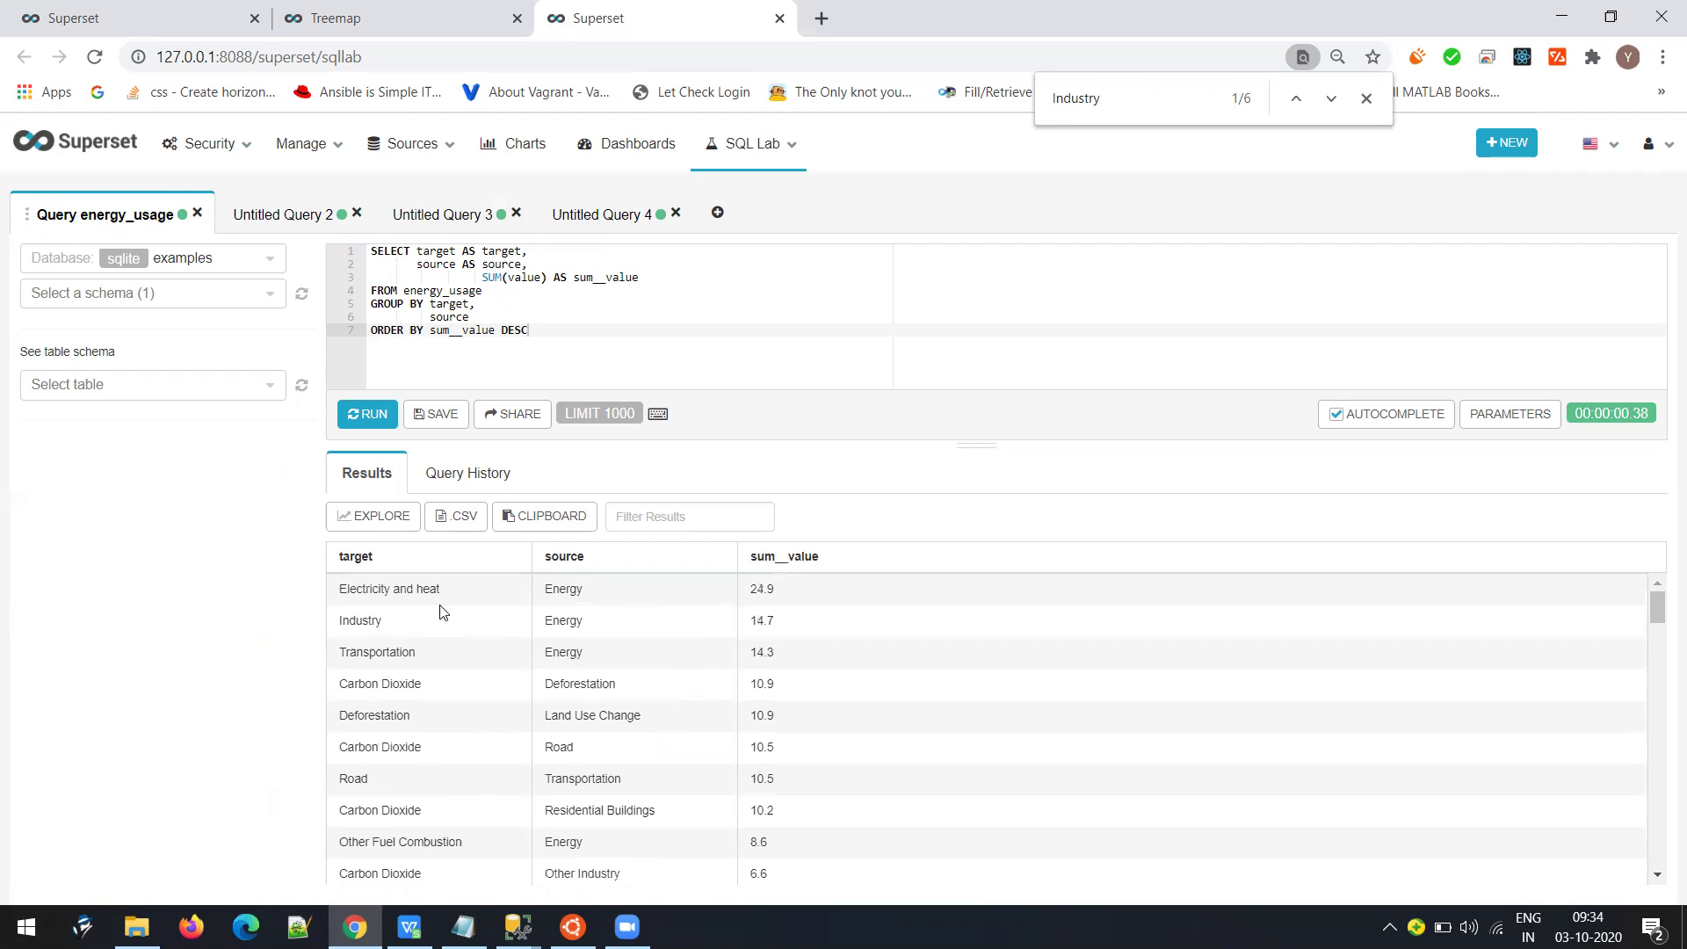
pyautogui.doubleClick(360, 623)
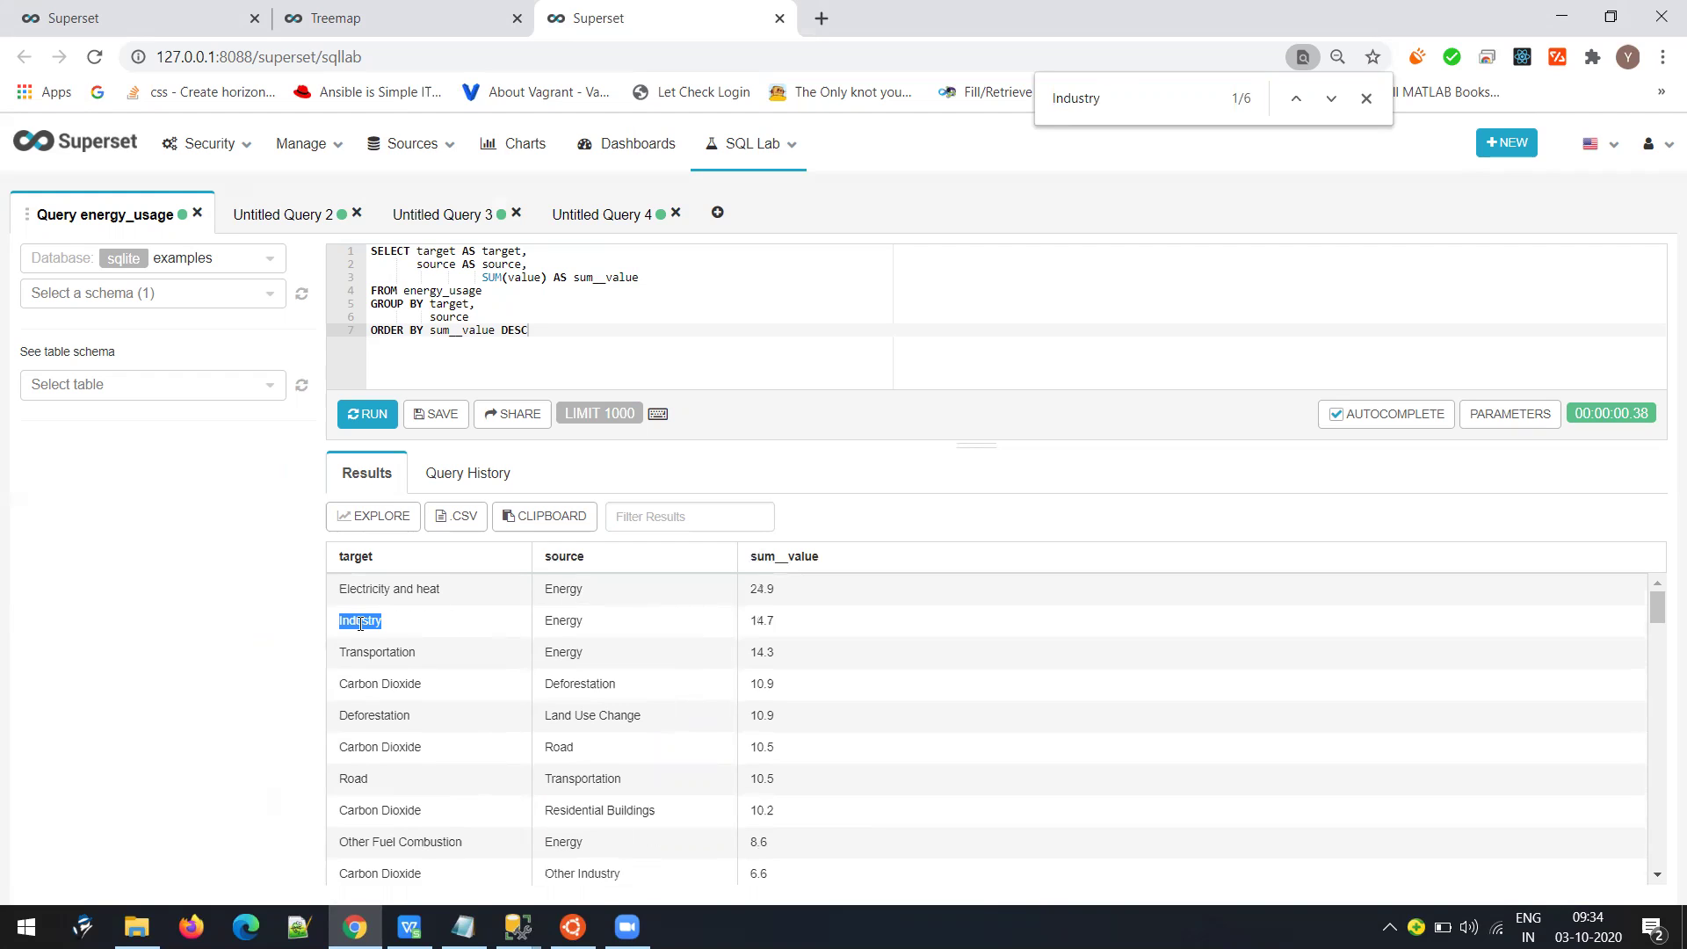
# Look through the energy_usage results for the rows where Transportation occurs as source
pyautogui.doubleClick(585, 777)
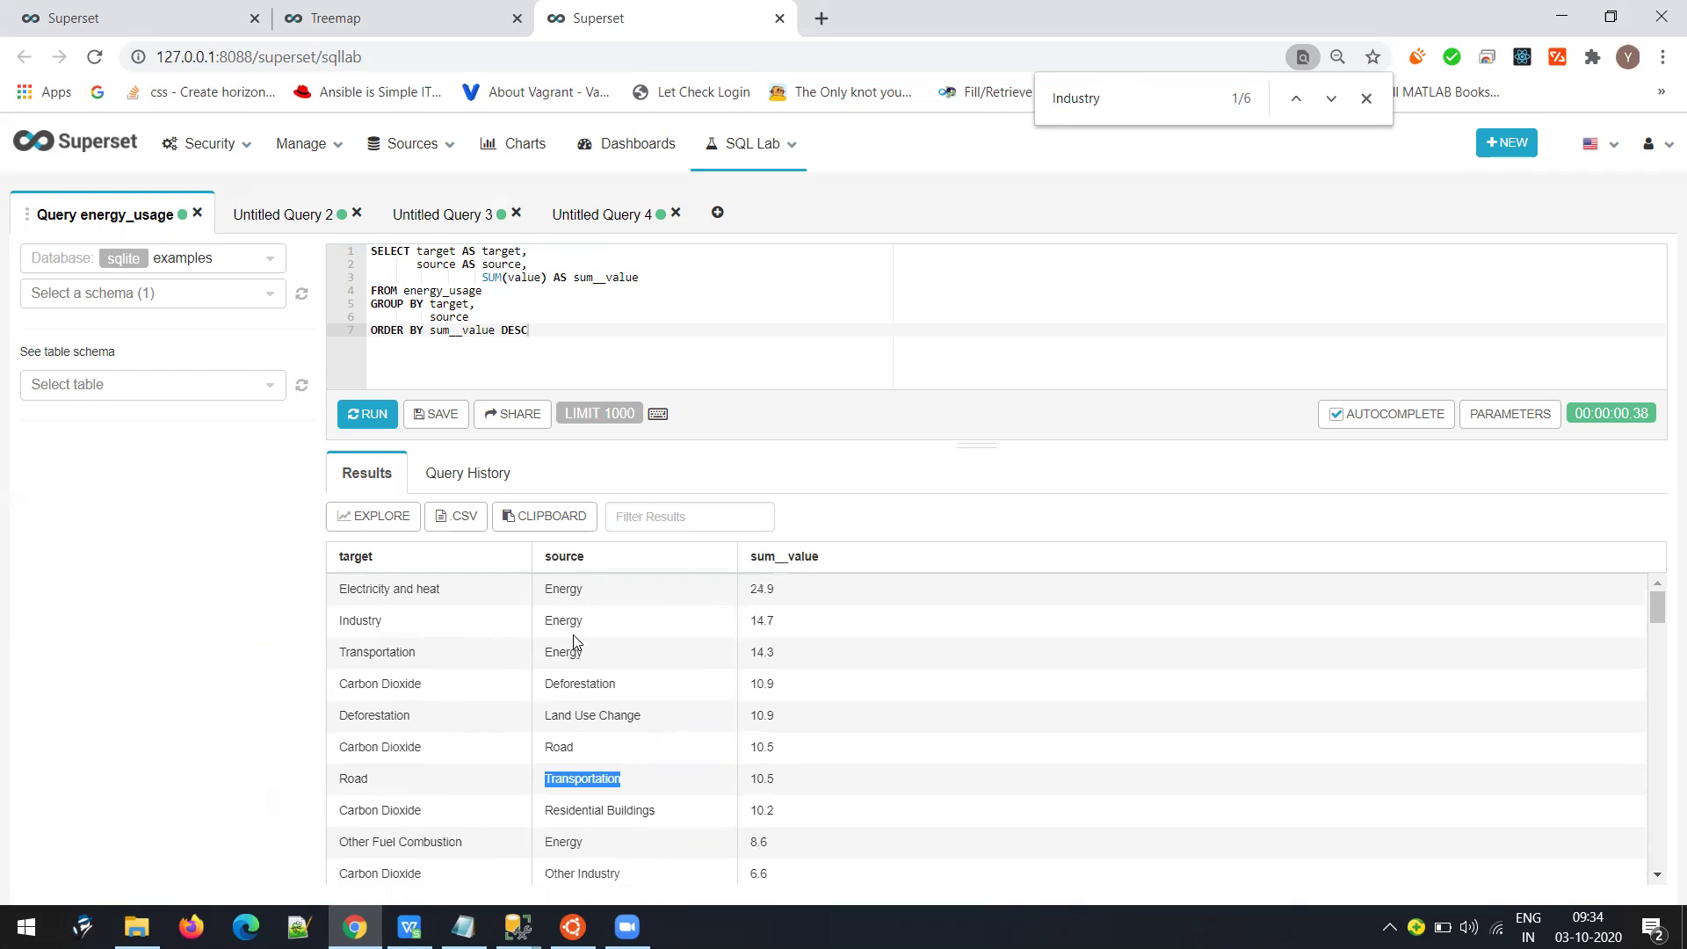
pyautogui.scroll(-5, 634, 765)
pyautogui.scroll(-1, 633, 762)
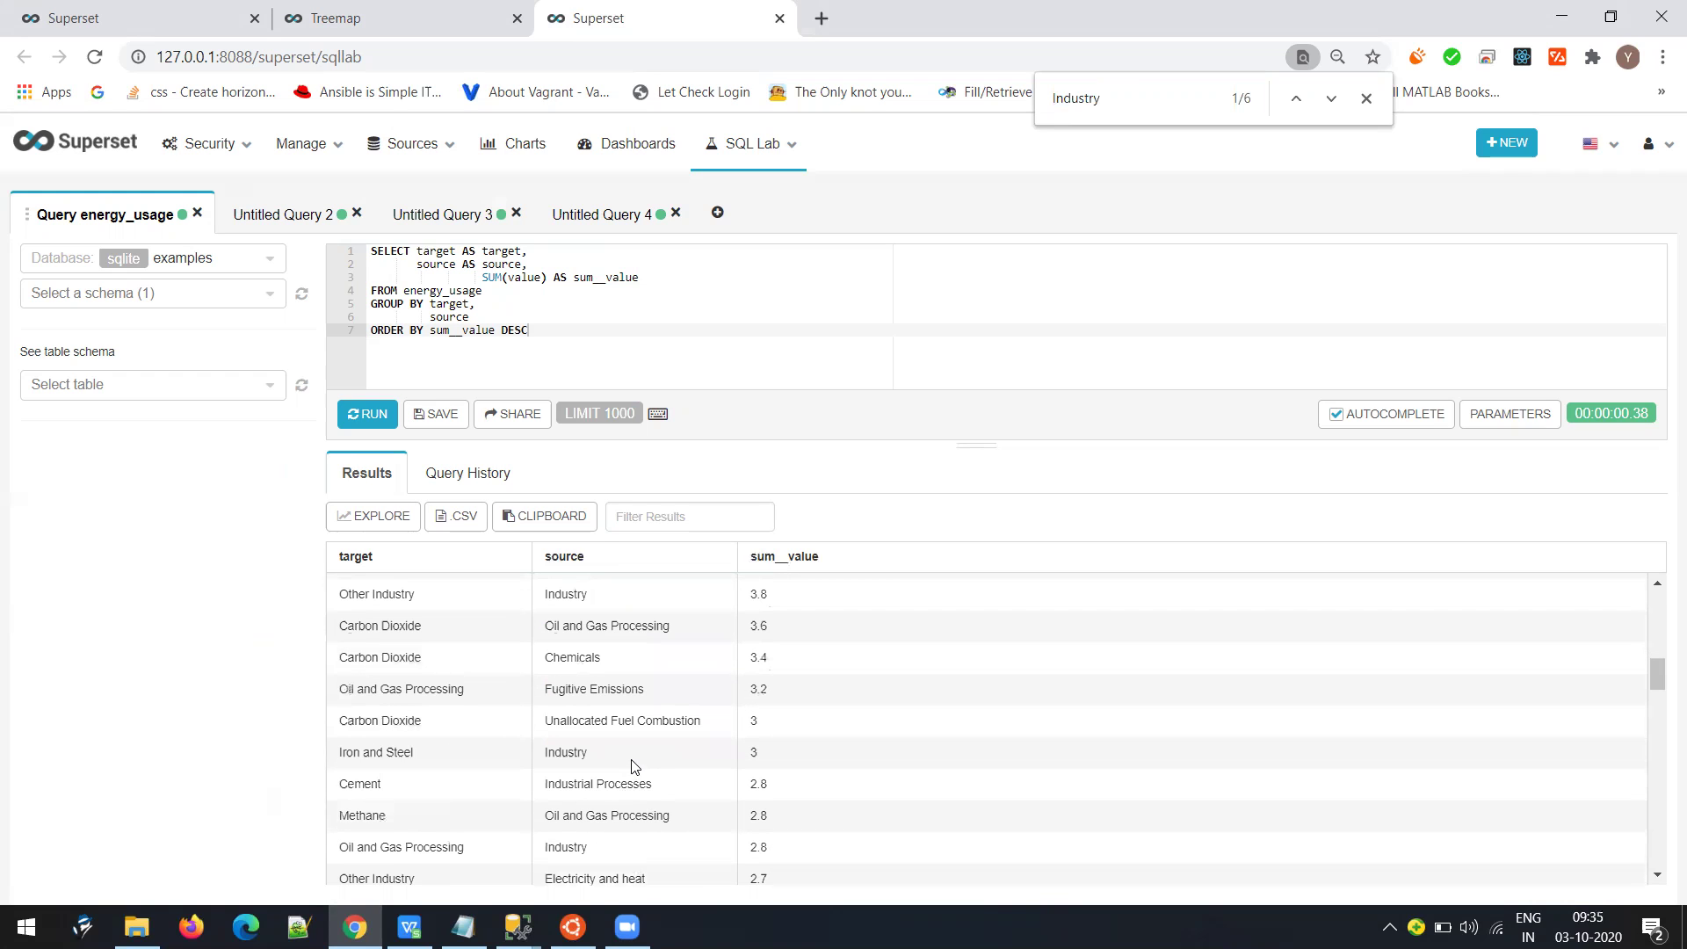
pyautogui.scroll(-5, 633, 765)
pyautogui.scroll(5, 630, 767)
pyautogui.scroll(-5, 508, 756)
pyautogui.scroll(1, 484, 730)
pyautogui.doubleClick(568, 691)
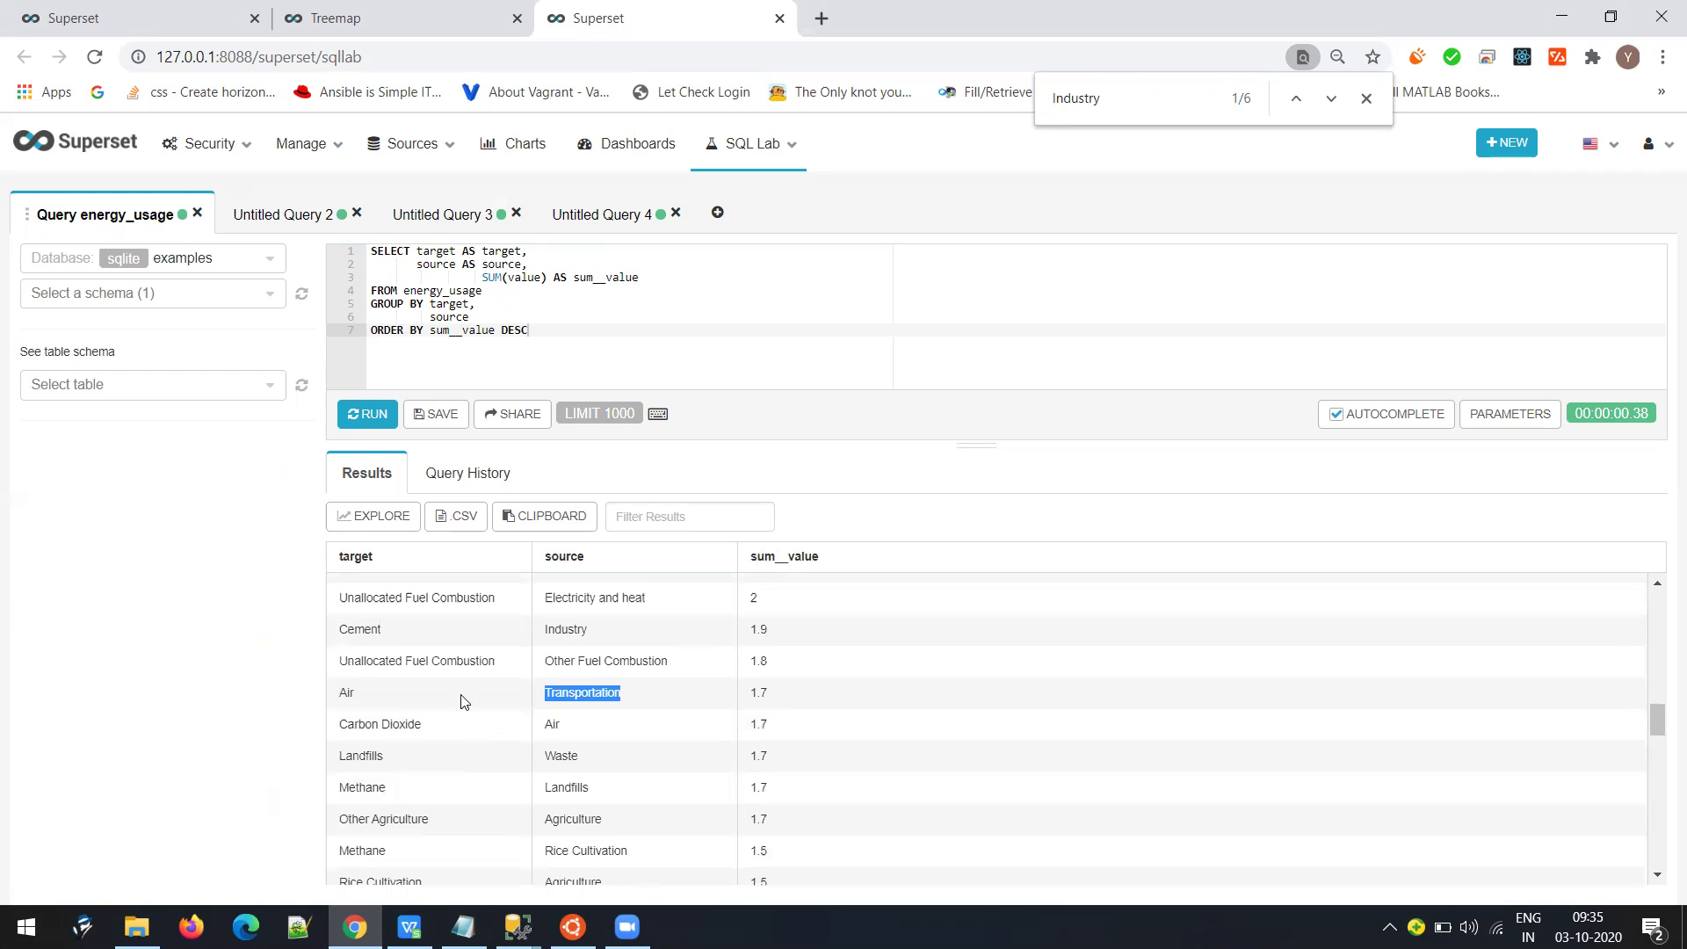
# Trace the link from Transportation to Air and from Air onward in the target and source columns
pyautogui.doubleClick(347, 693)
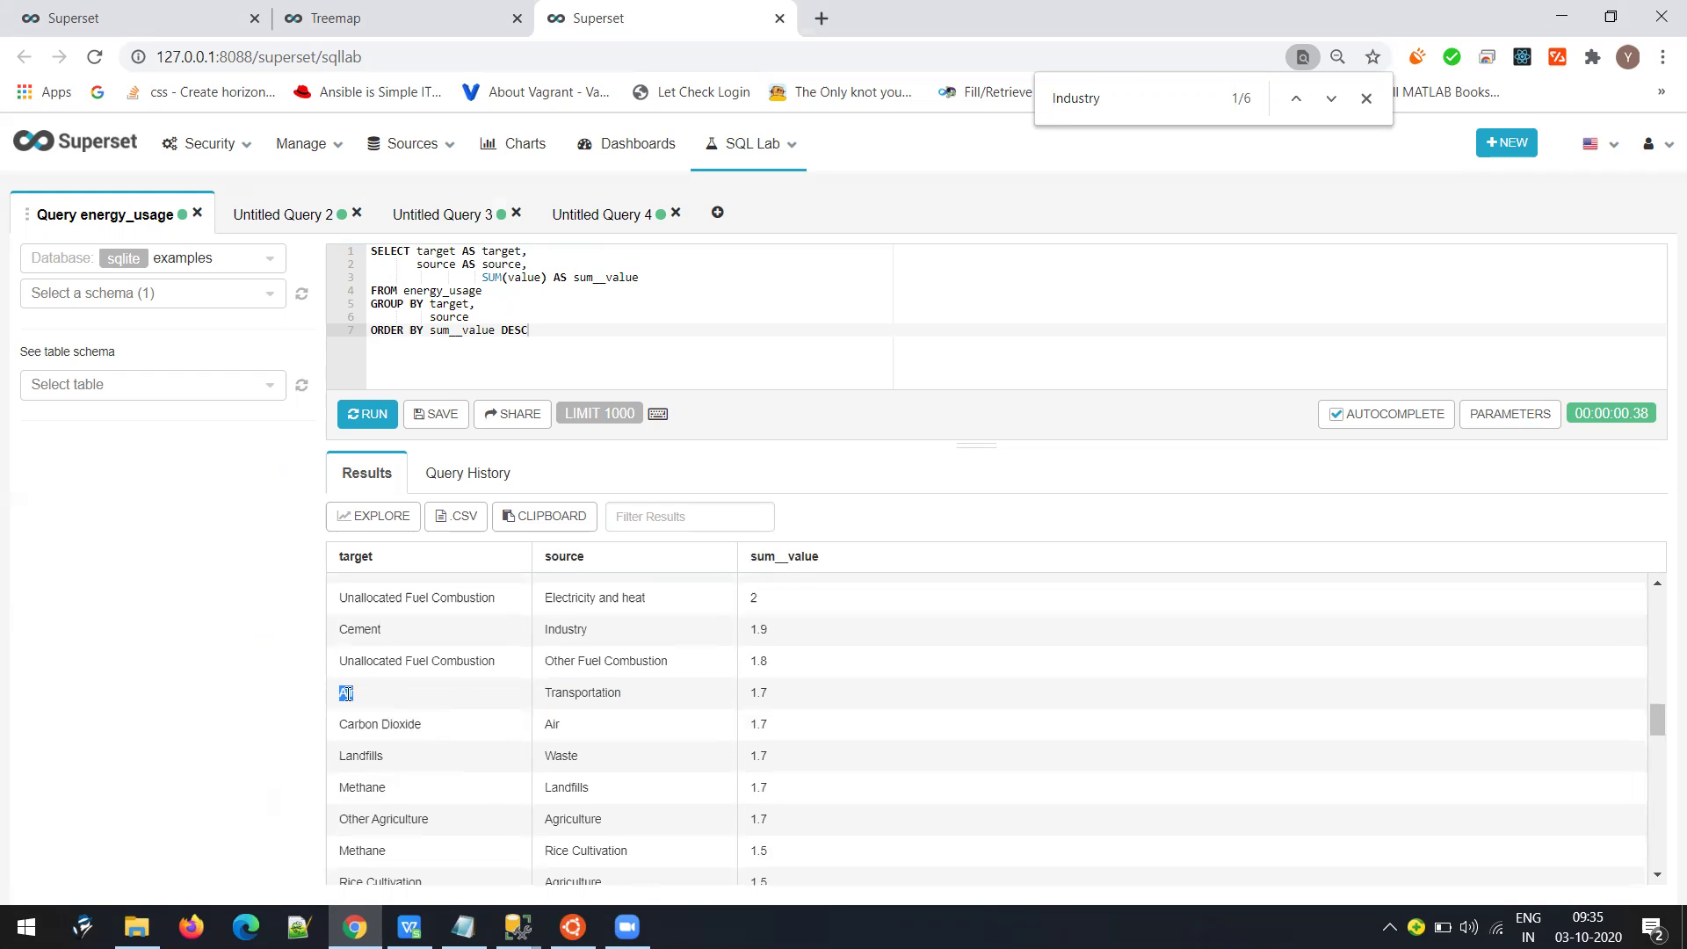
pyautogui.click(567, 726)
pyautogui.doubleClick(580, 694)
pyautogui.scroll(5, 471, 791)
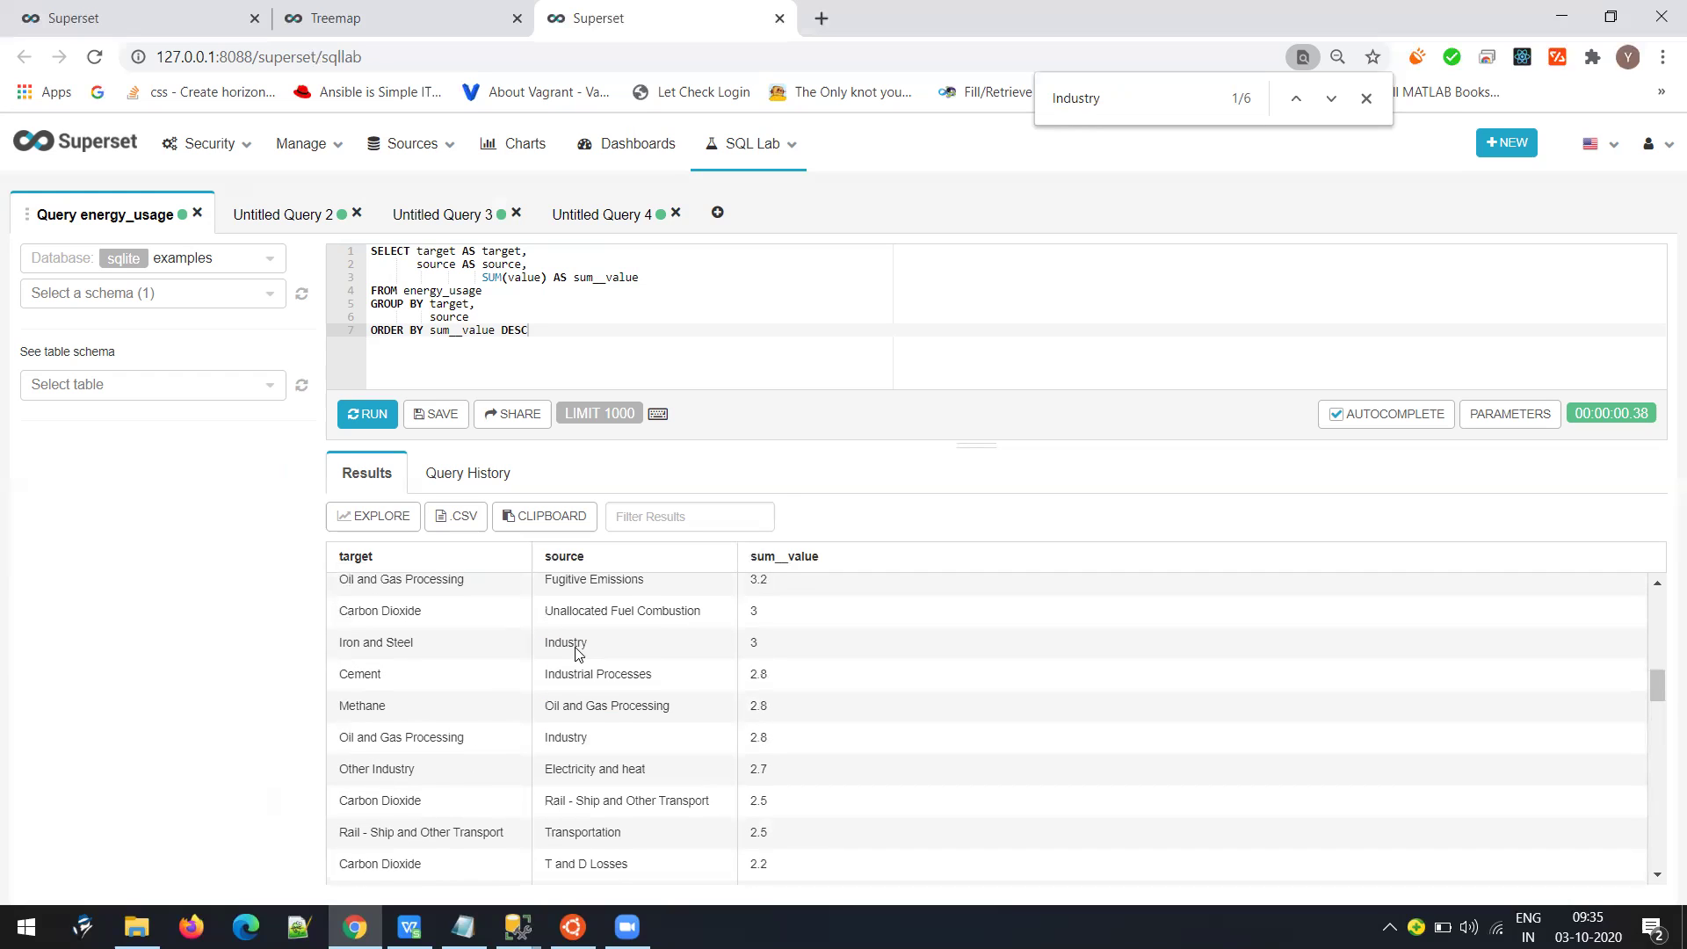
pyautogui.scroll(2, 594, 644)
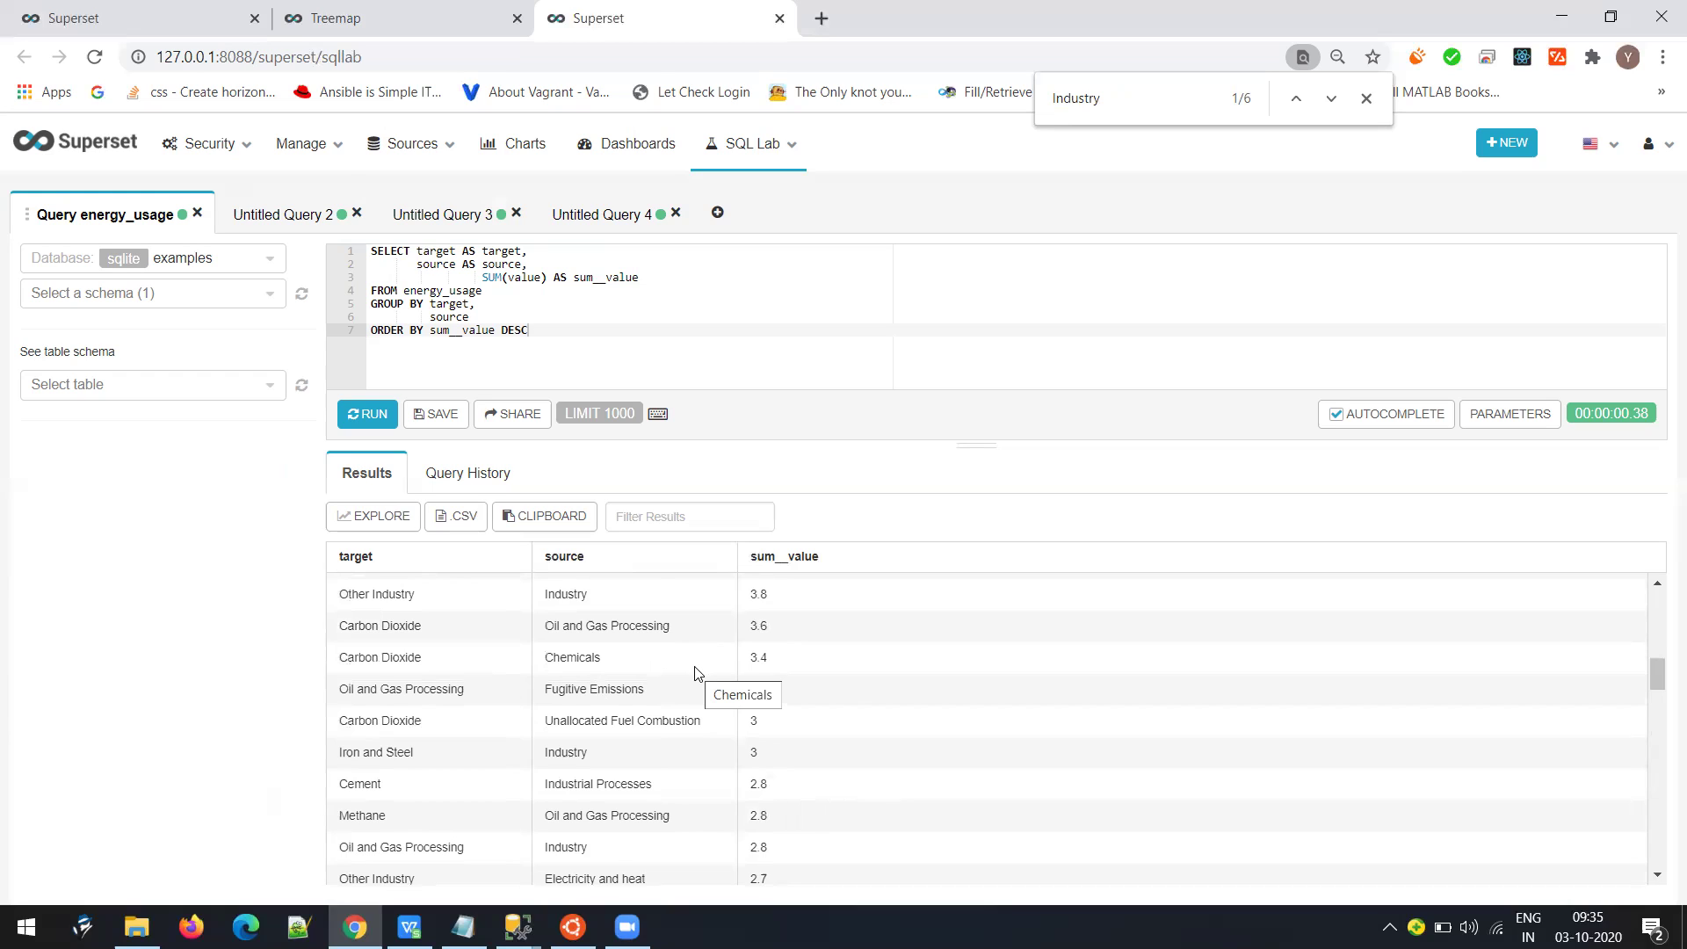
# Open the Energy Sankey chart from the chart list in a new tab and examine its source, target and metric settings
pyautogui.click(181, 18)
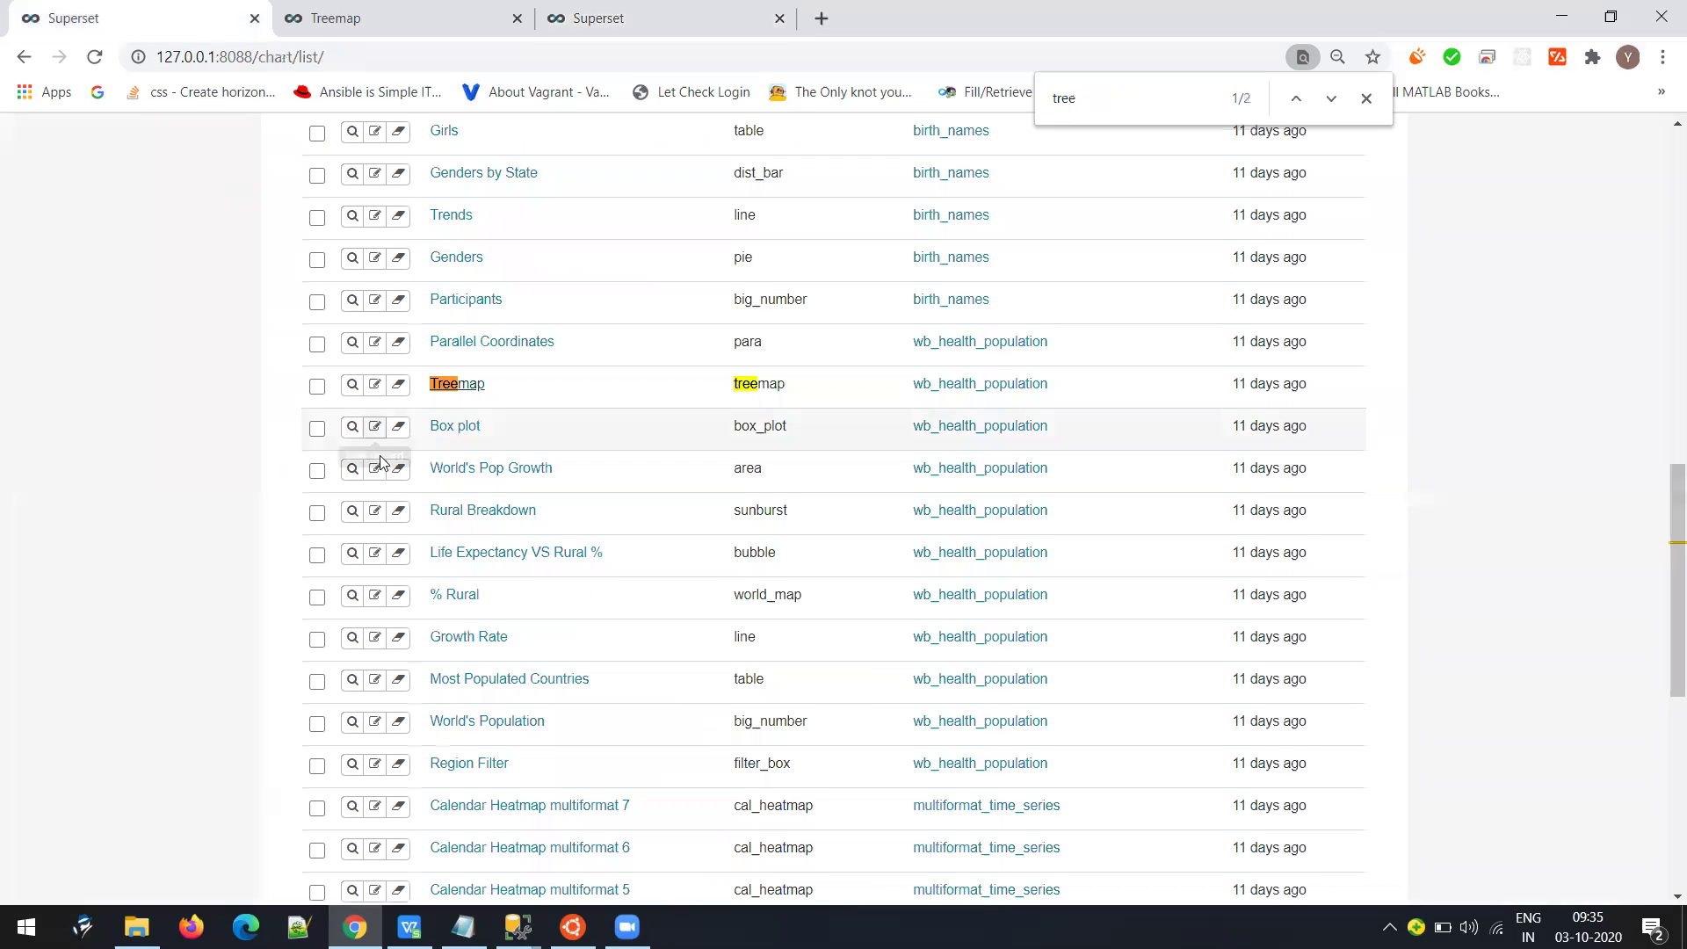
pyautogui.scroll(-7, 598, 746)
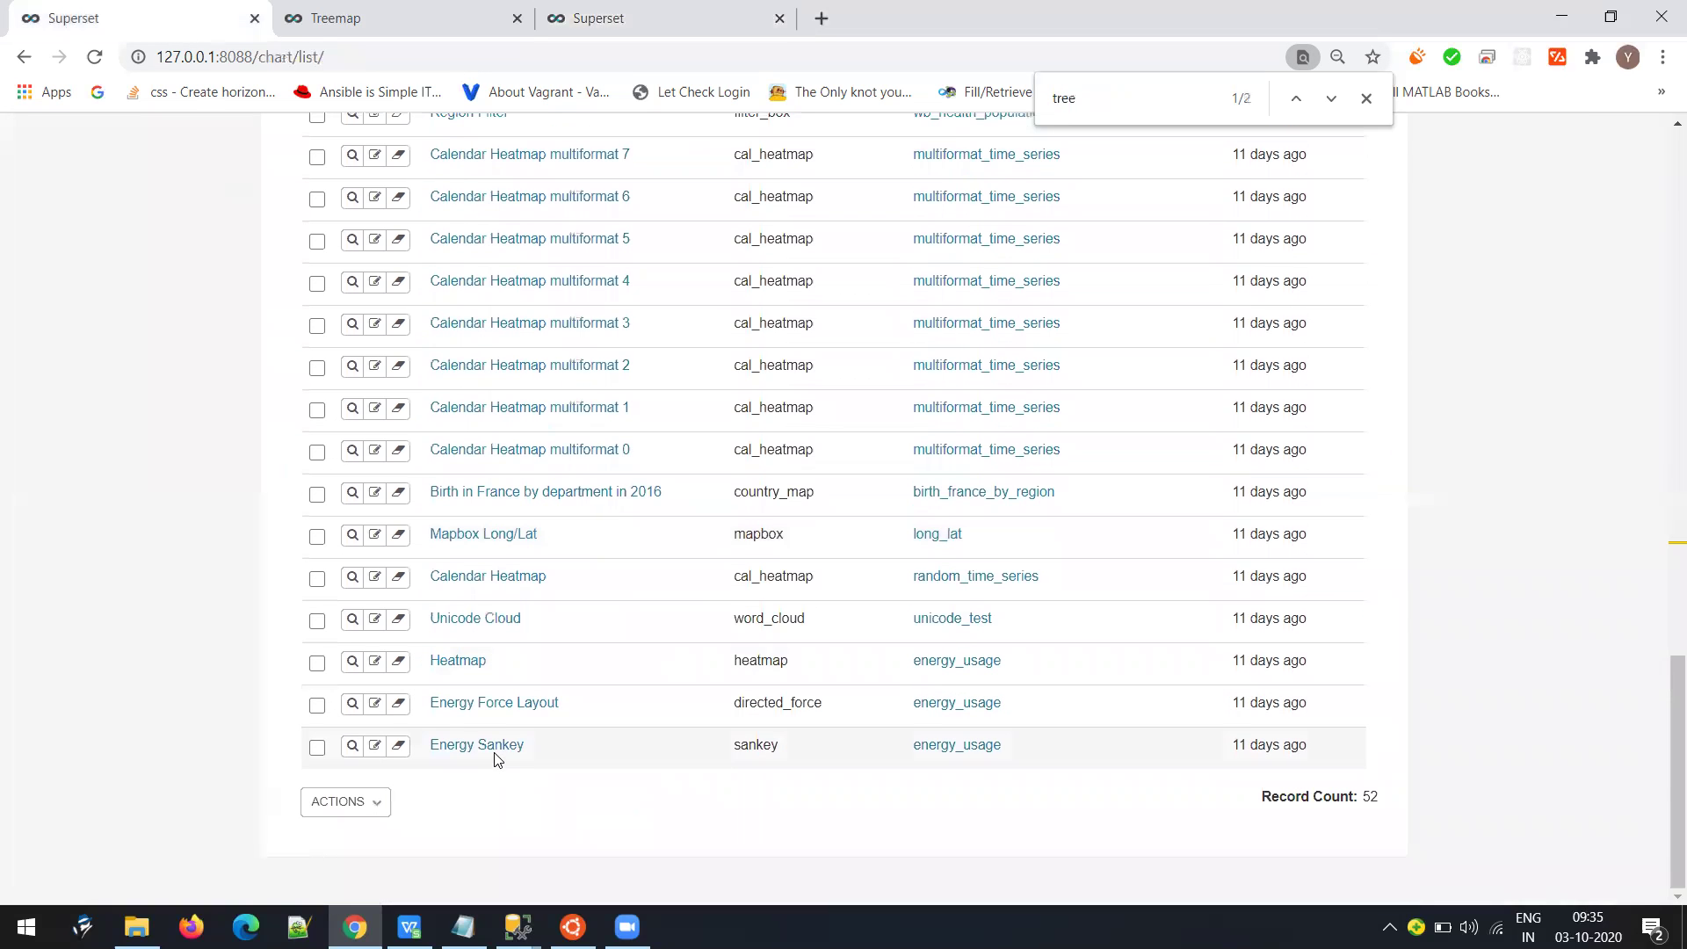
pyautogui.rightClick(497, 757)
pyautogui.rightClick(514, 745)
pyautogui.click(563, 540)
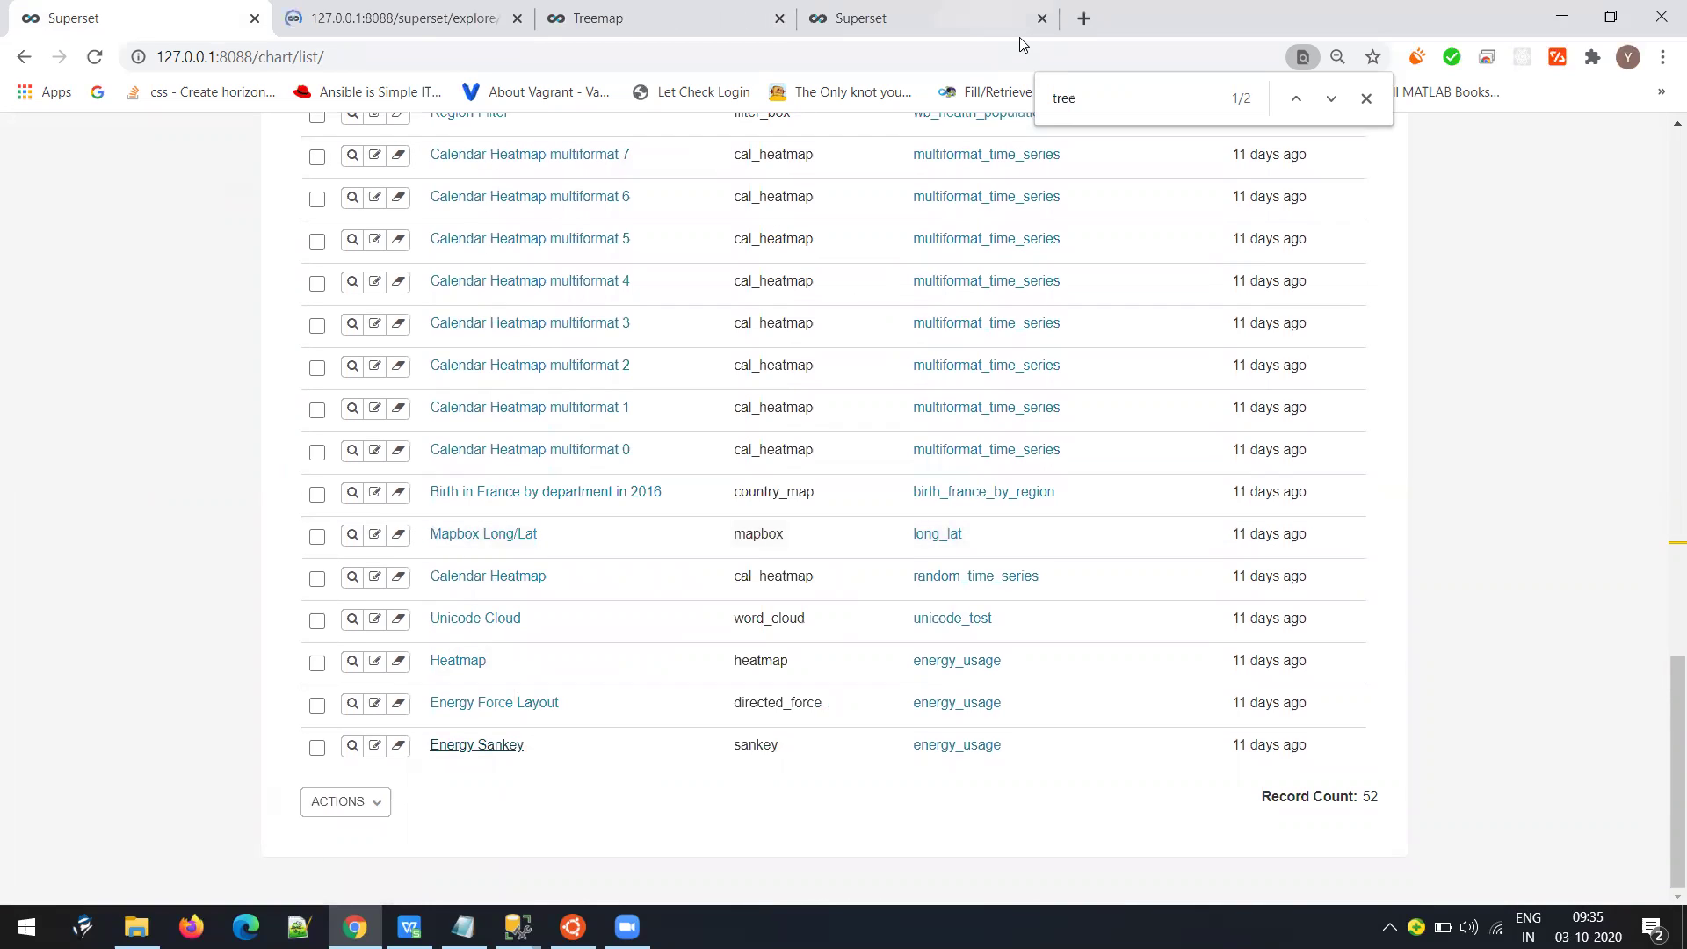
pyautogui.hotkey('ctrl', 'Tab')
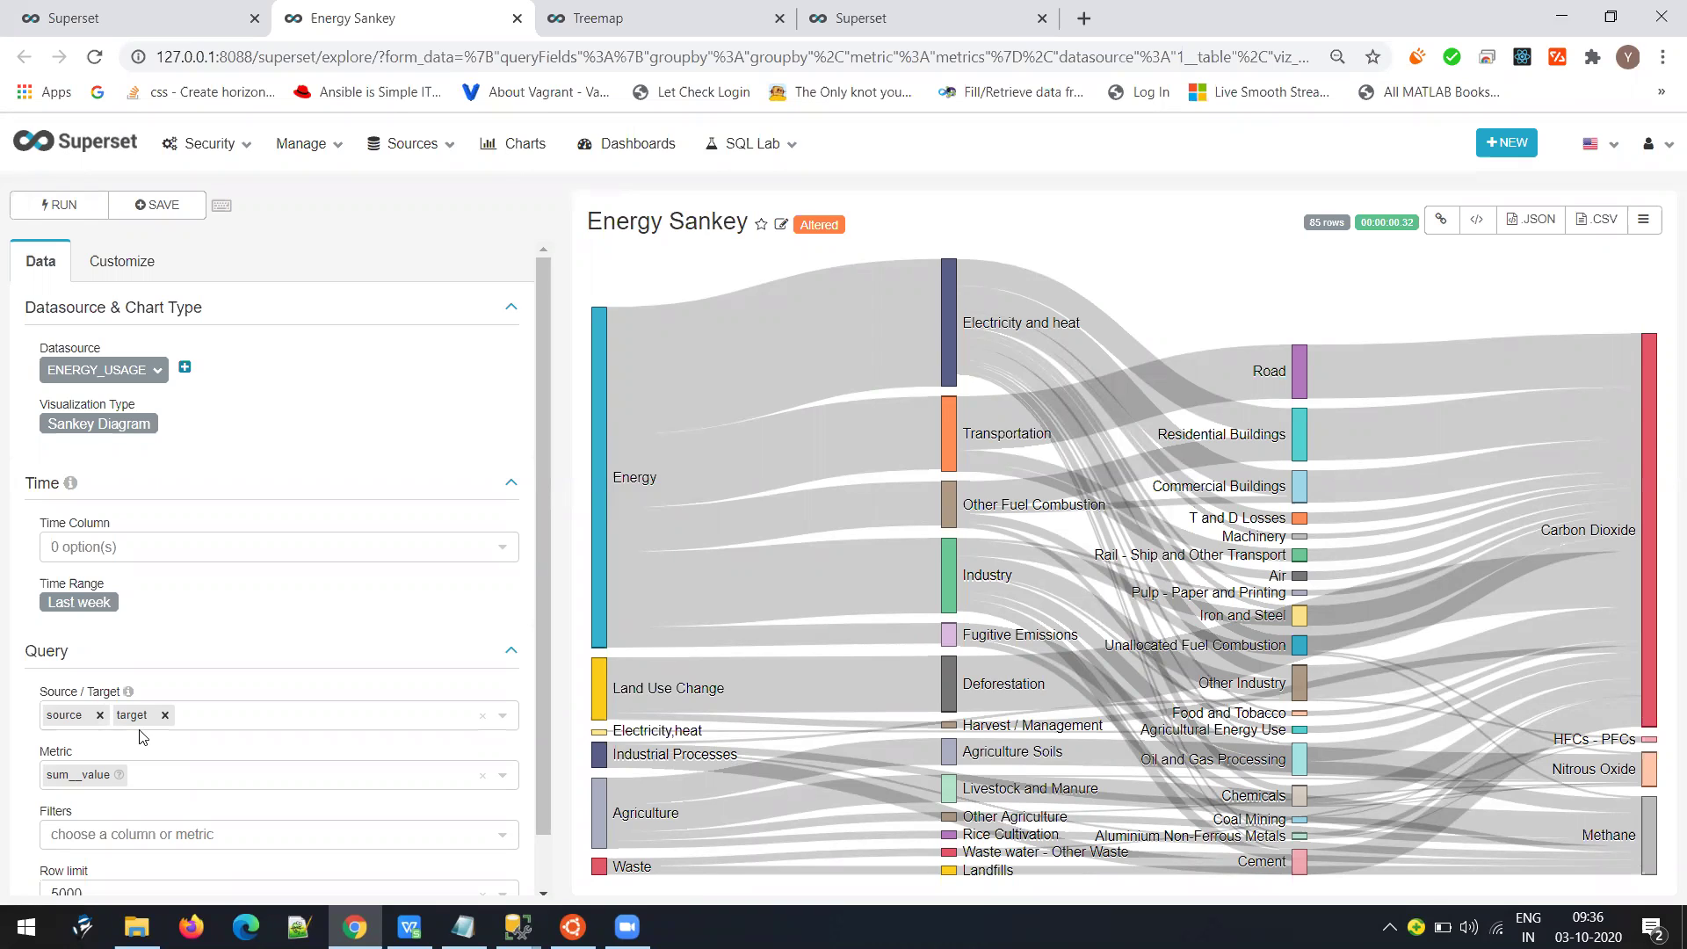
pyautogui.scroll(-1, 102, 747)
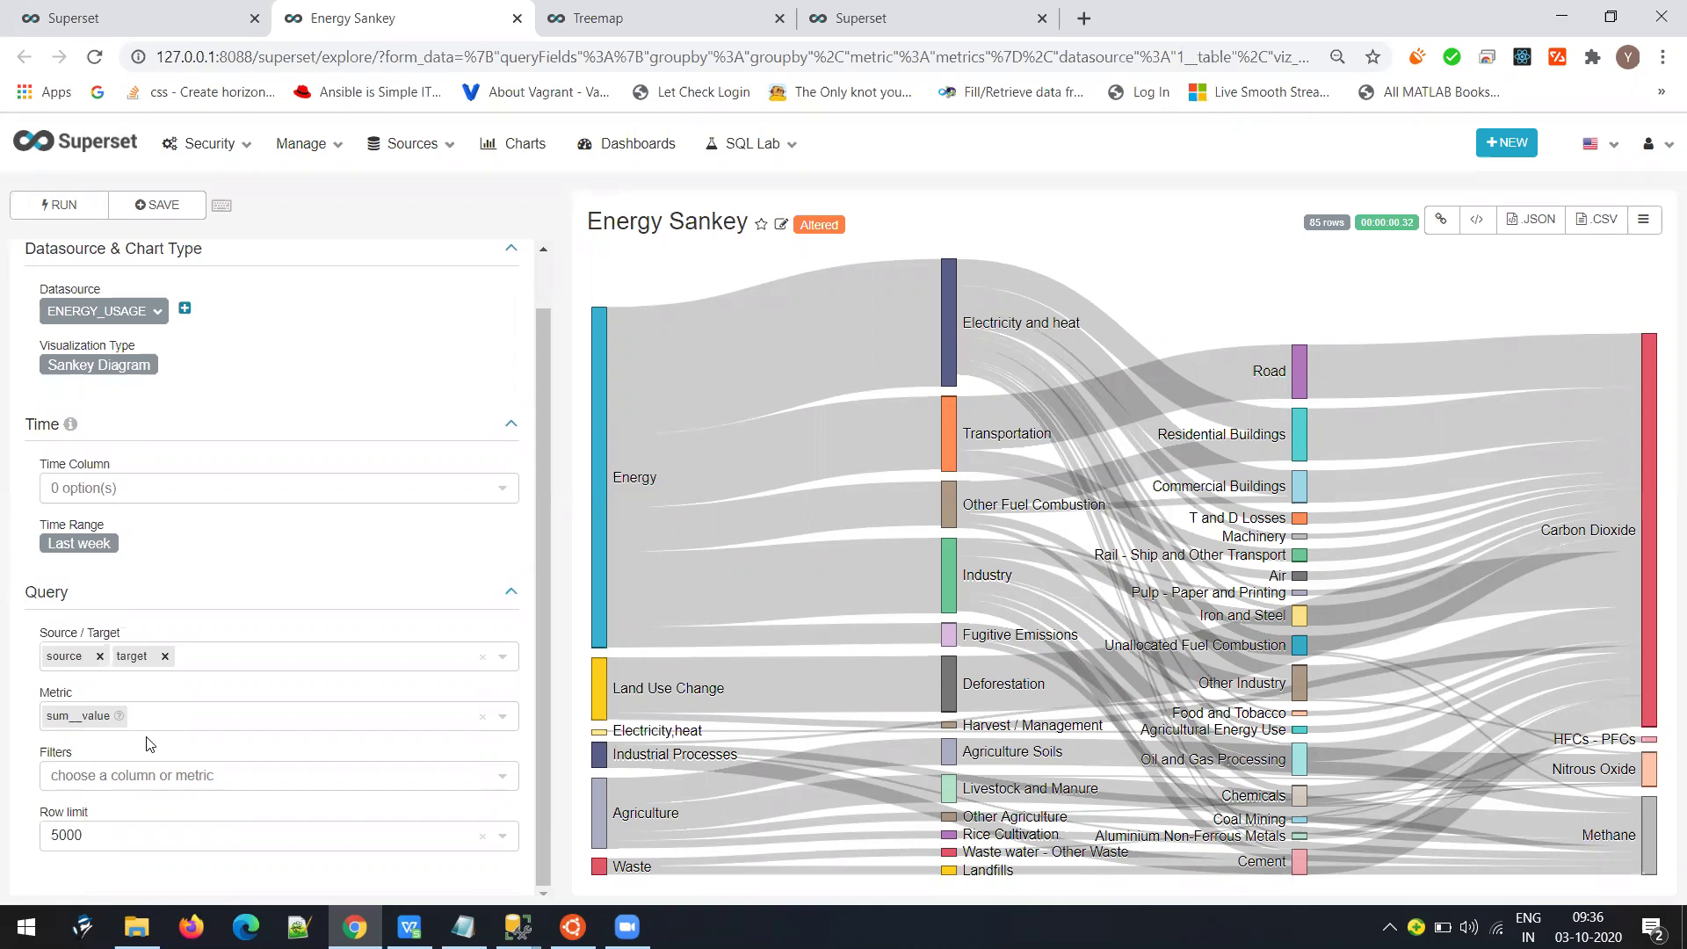
pyautogui.moveTo(609, 506)
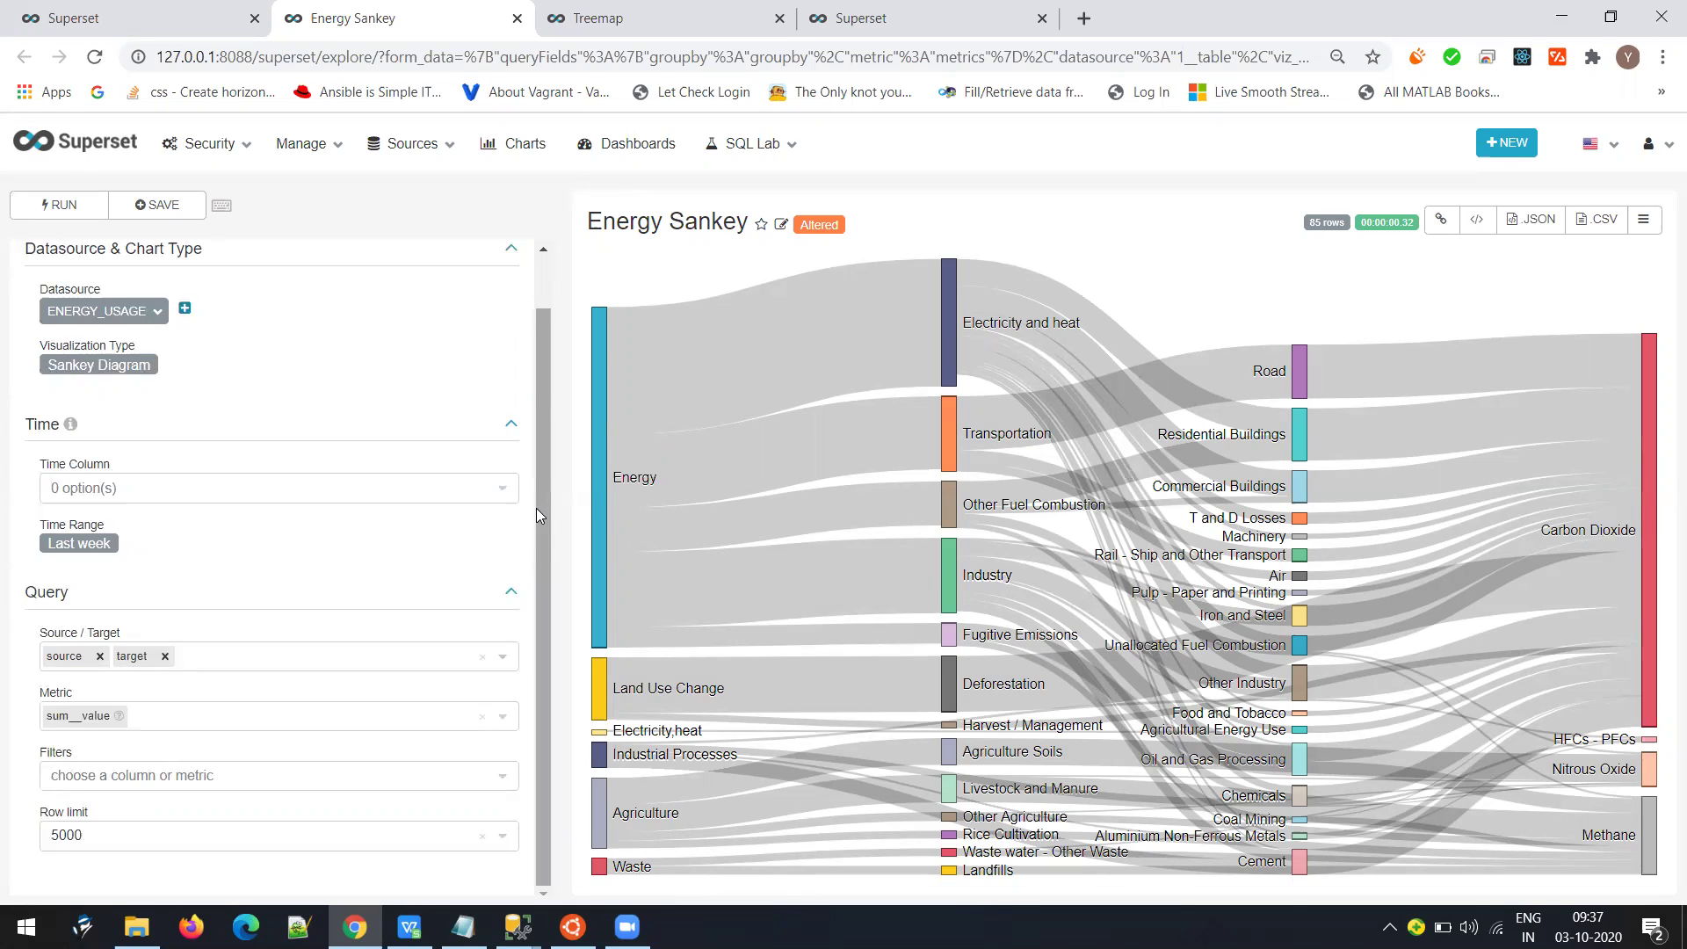
# Switch to the Notepad notes, highlight the word dashboards in the title, and return to the Energy Sankey diagram
pyautogui.hotkey('alt', 'Tab')
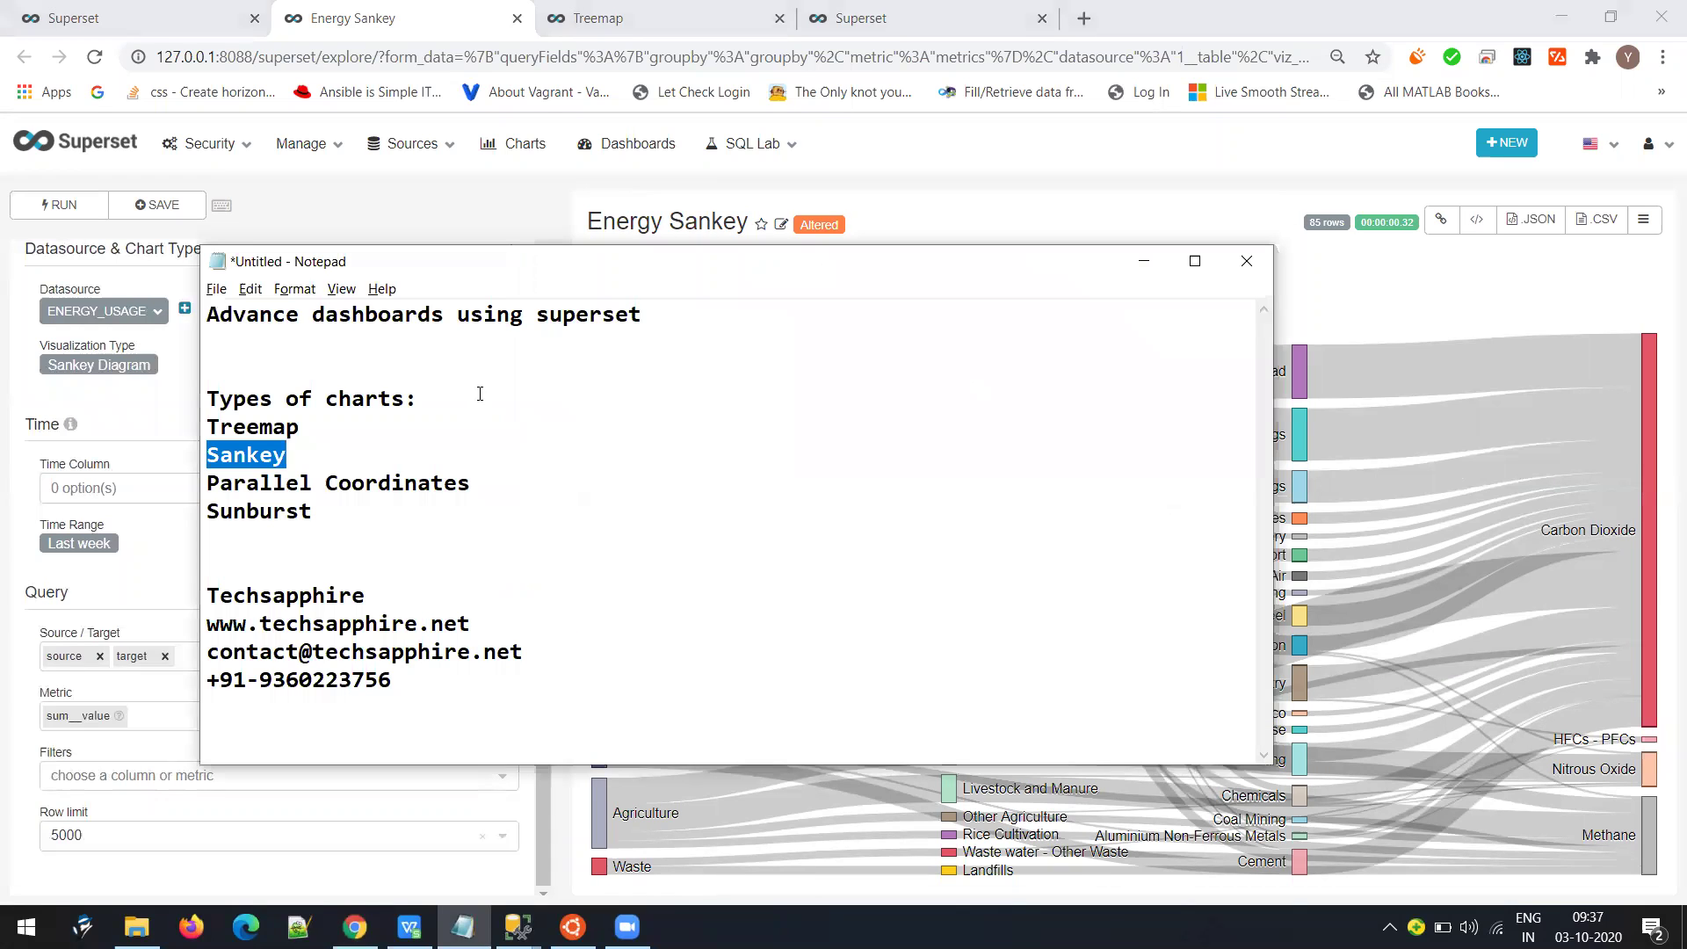
pyautogui.doubleClick(403, 321)
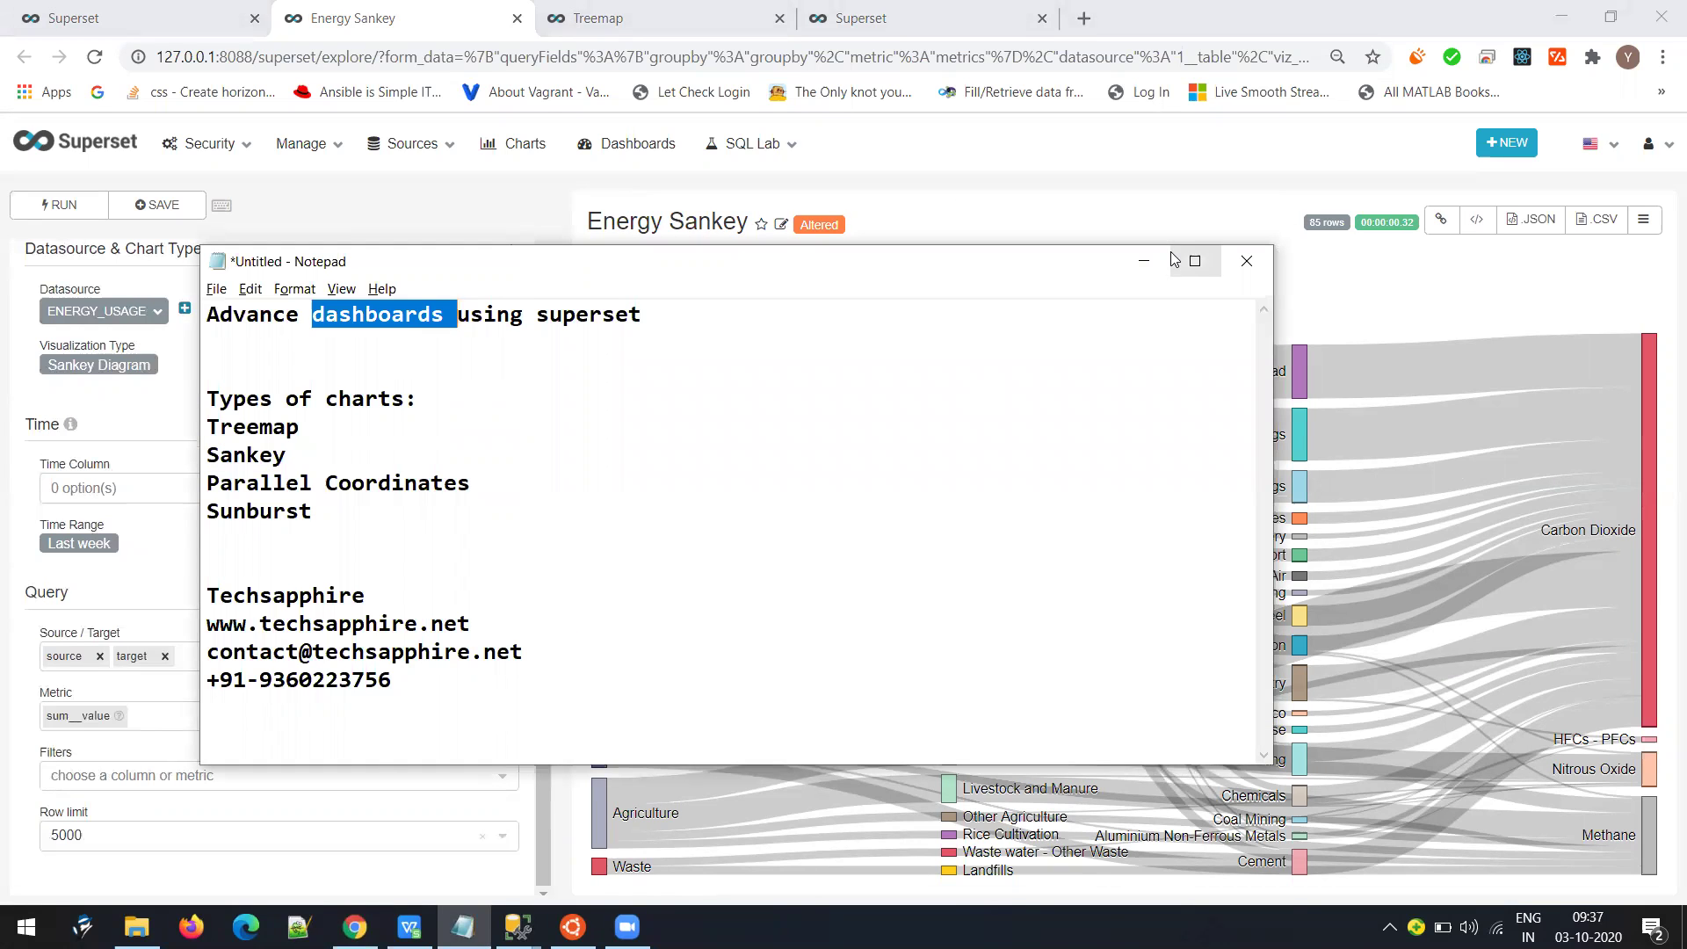
pyautogui.click(1143, 261)
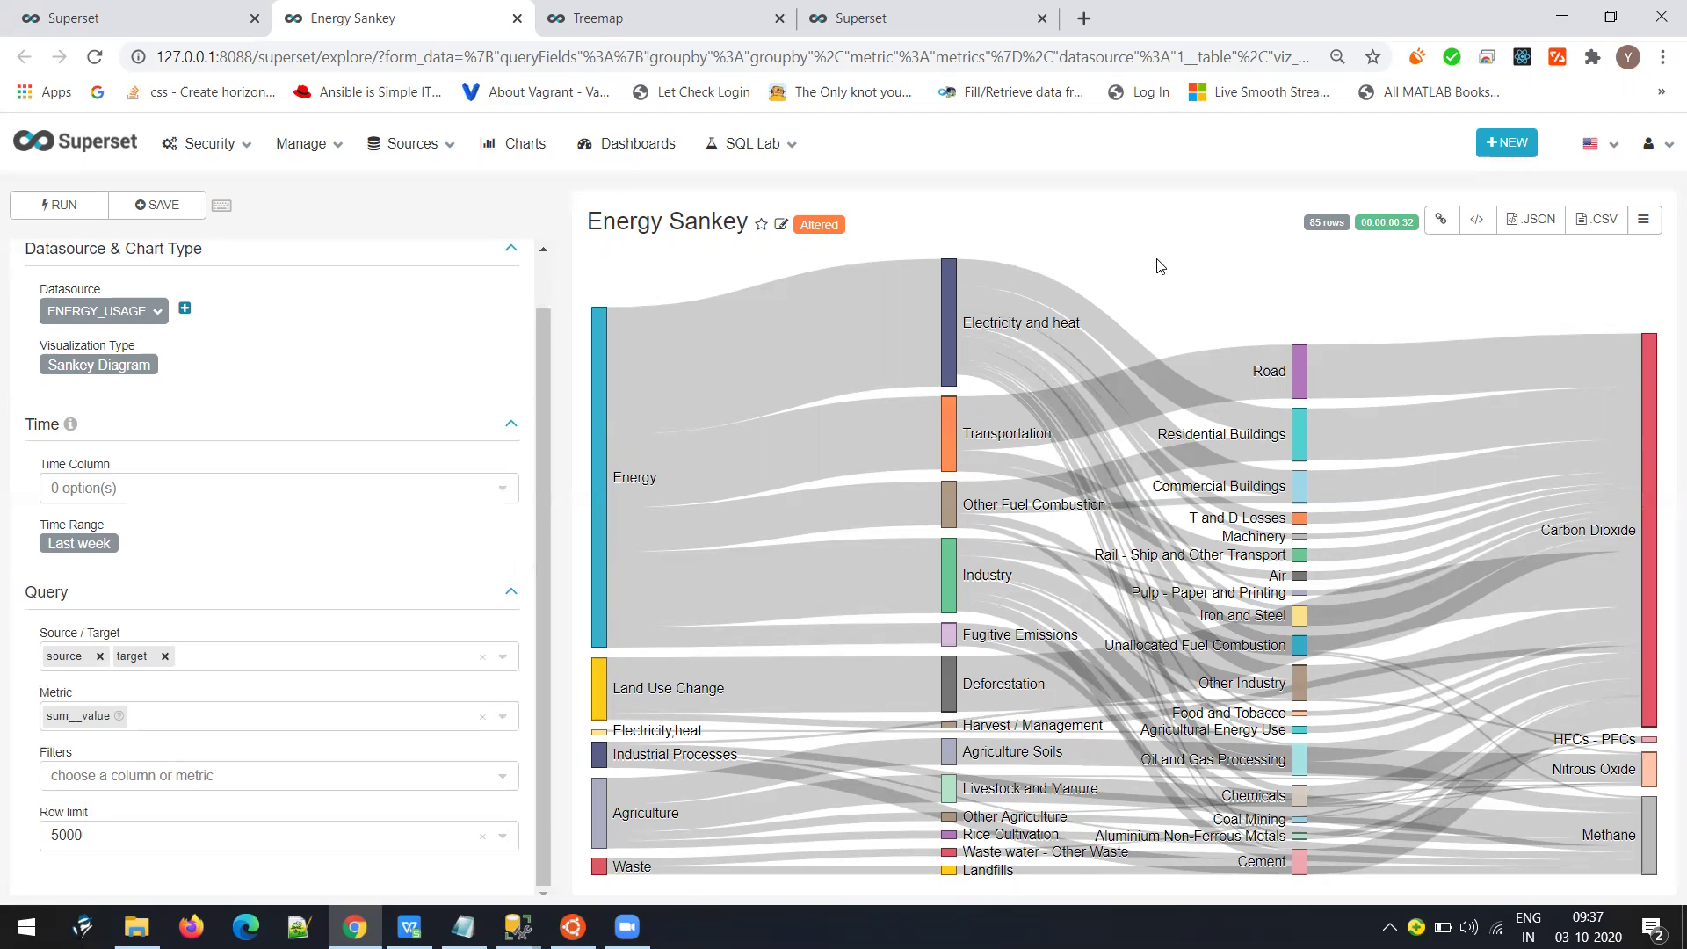
pyautogui.moveTo(952, 523)
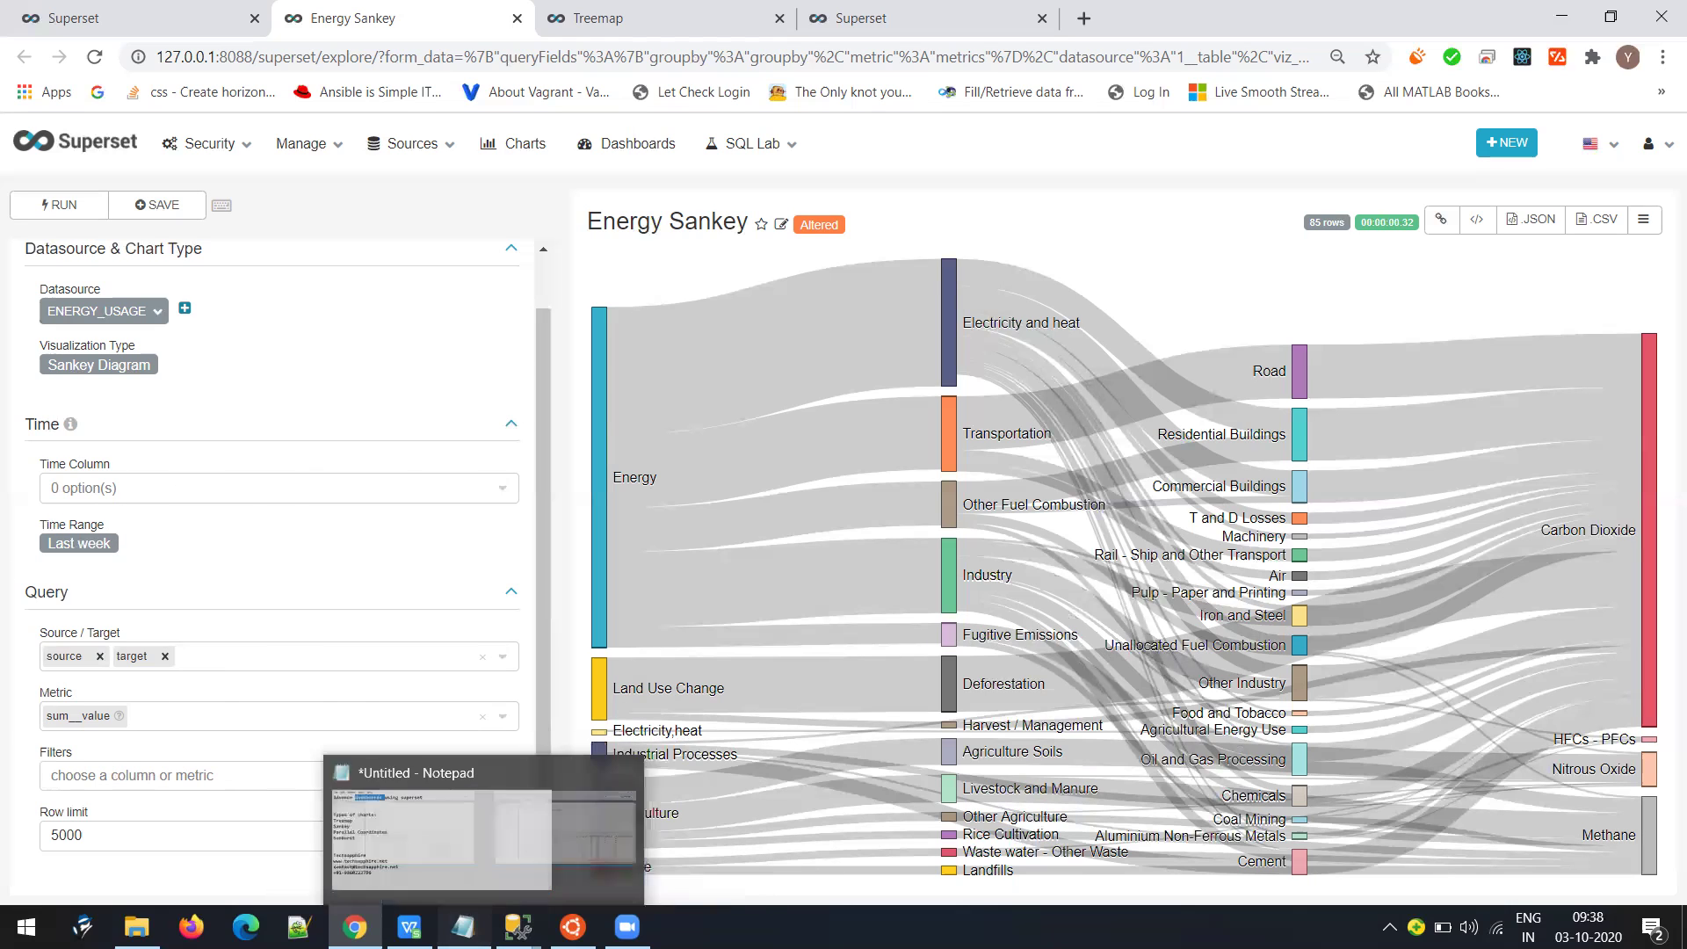
# Bring up the Notepad notes again and highlight the Parallel Coordinates entry in the list of chart types
pyautogui.click(463, 925)
pyautogui.click(298, 429)
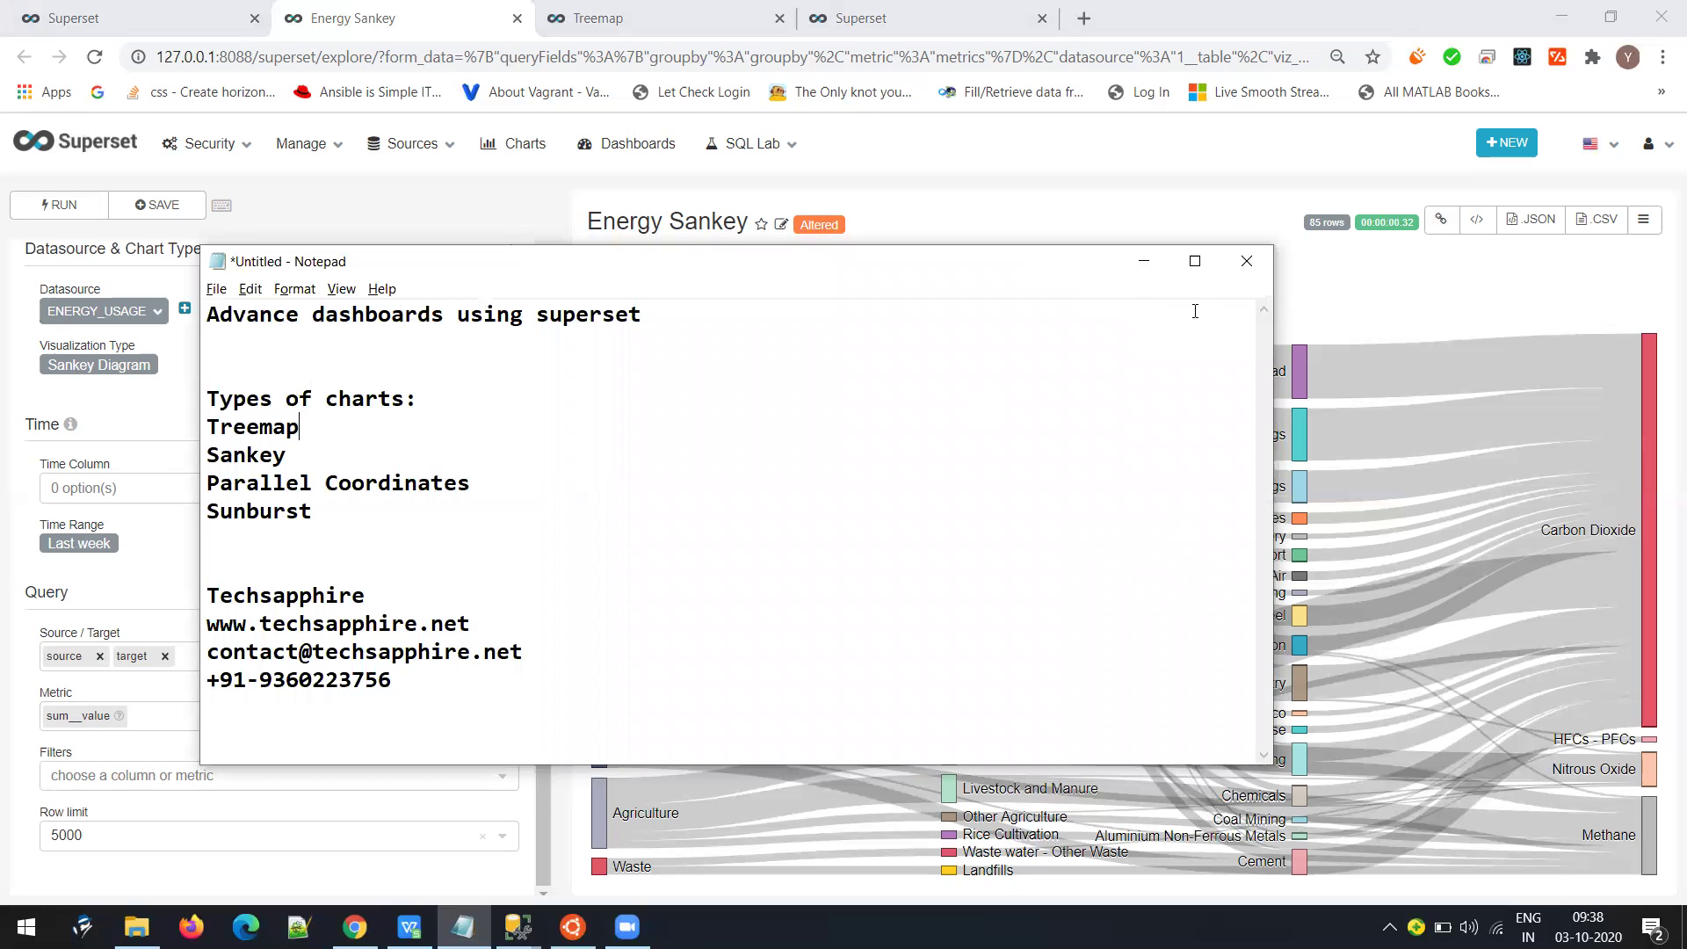
pyautogui.click(733, 862)
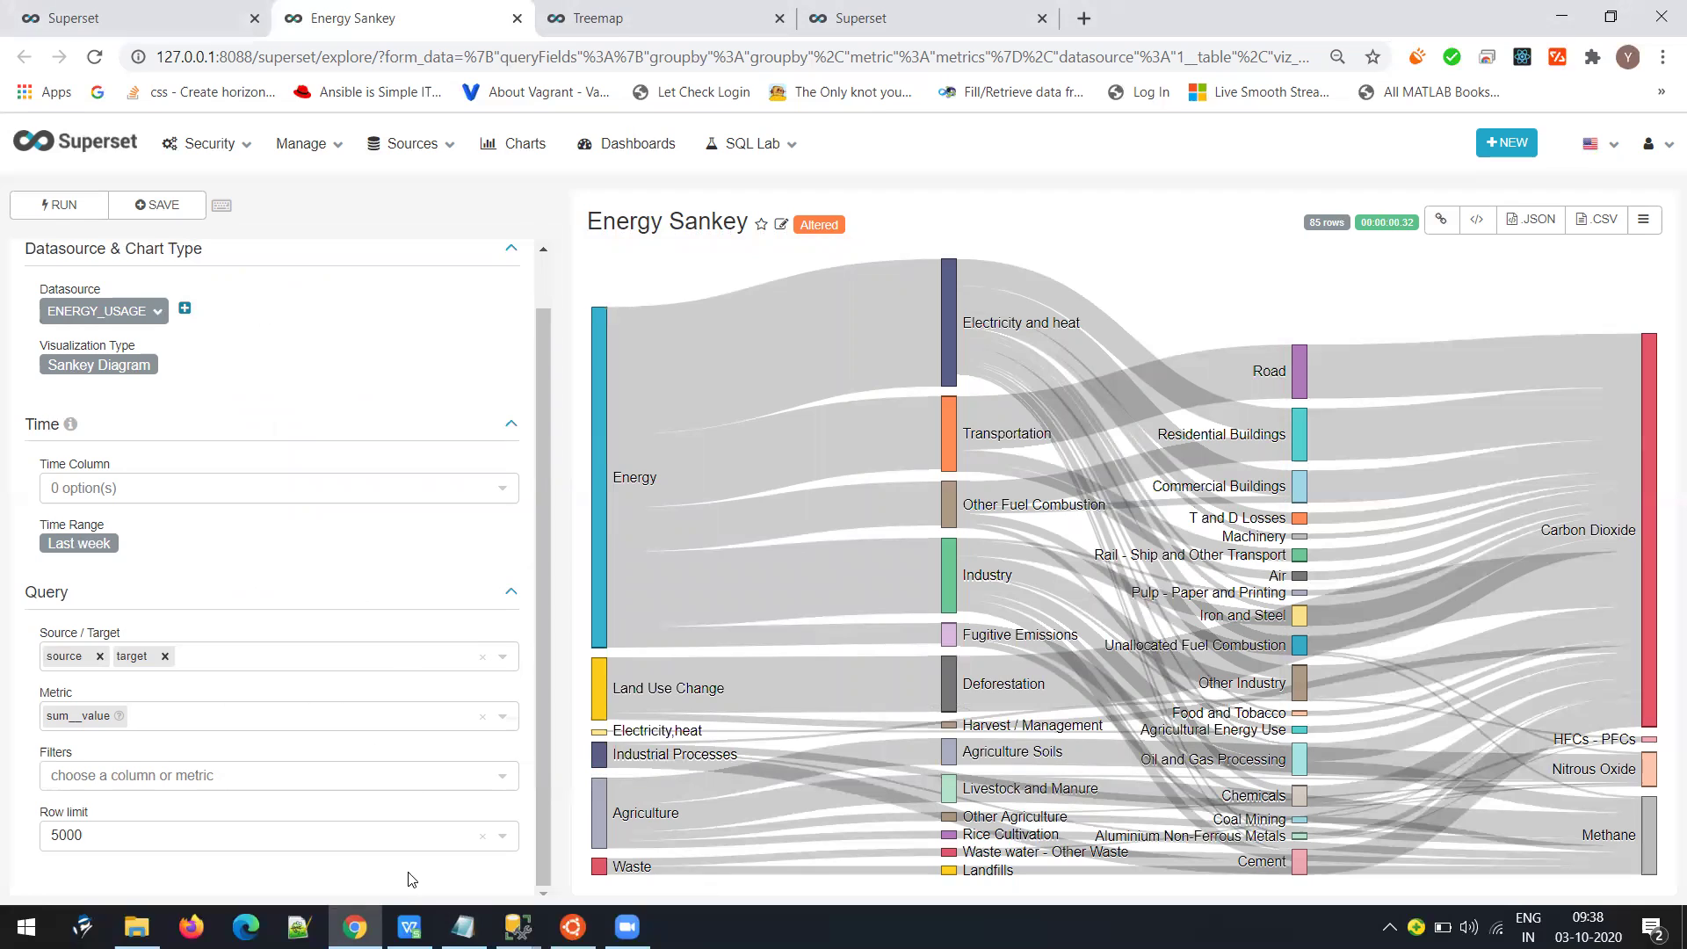
pyautogui.click(464, 926)
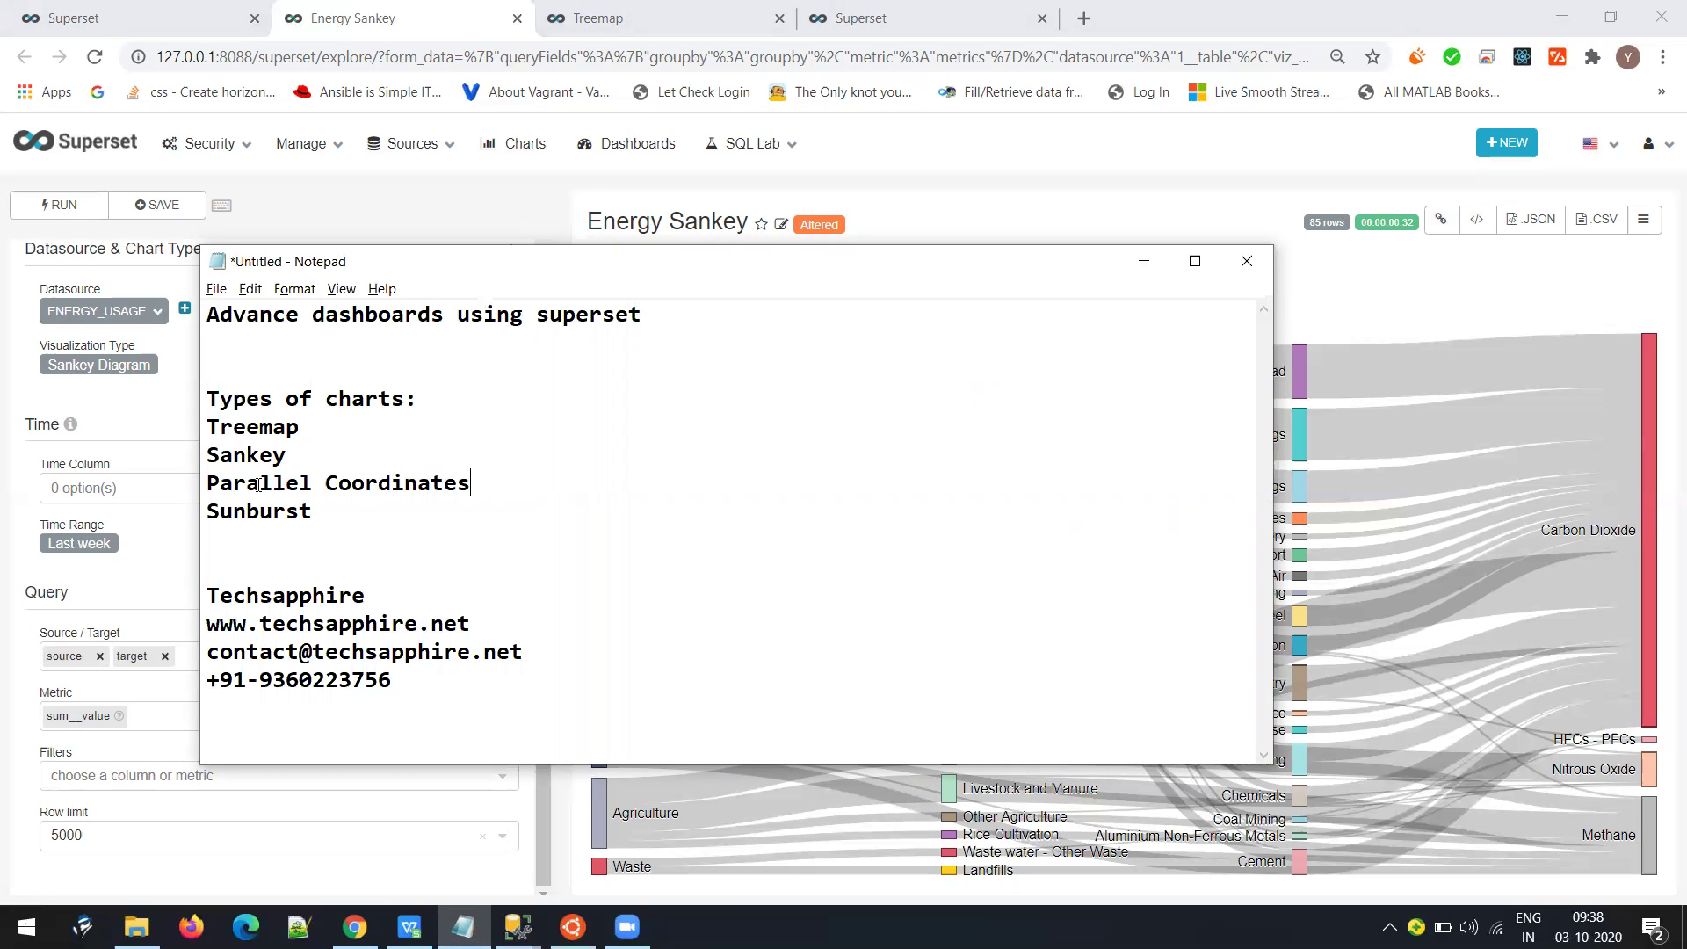
pyautogui.hotkey('shift', 'Home')
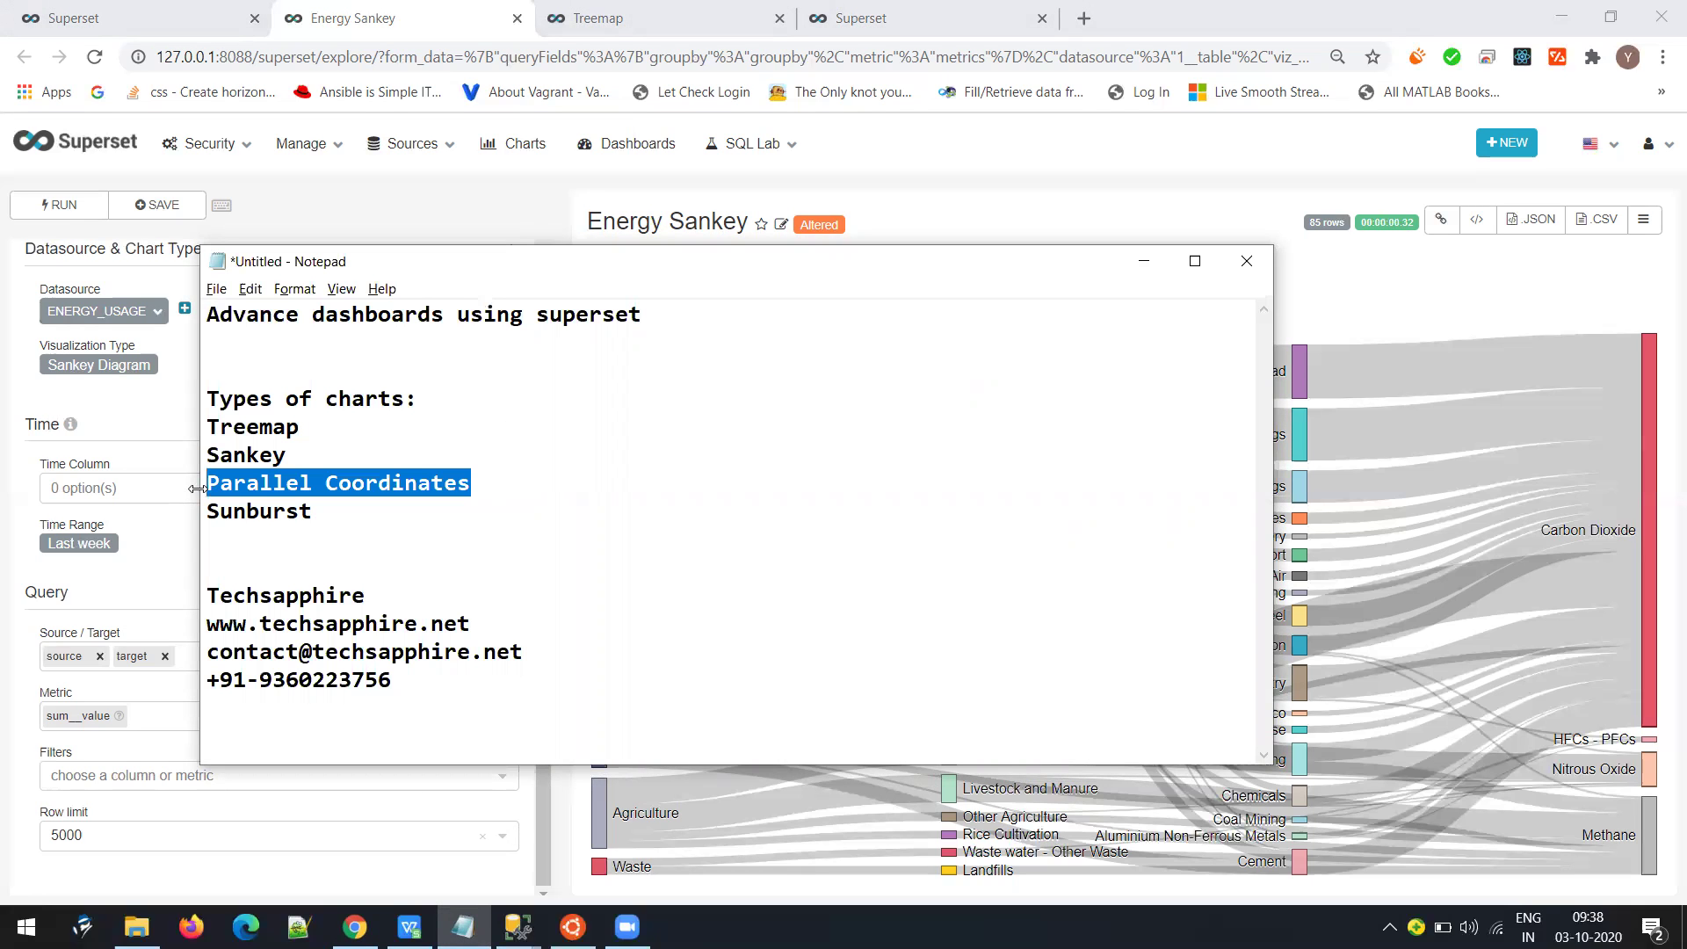
# Return to the maximized browser window and search the chart list page for "para"
pyautogui.click(542, 32)
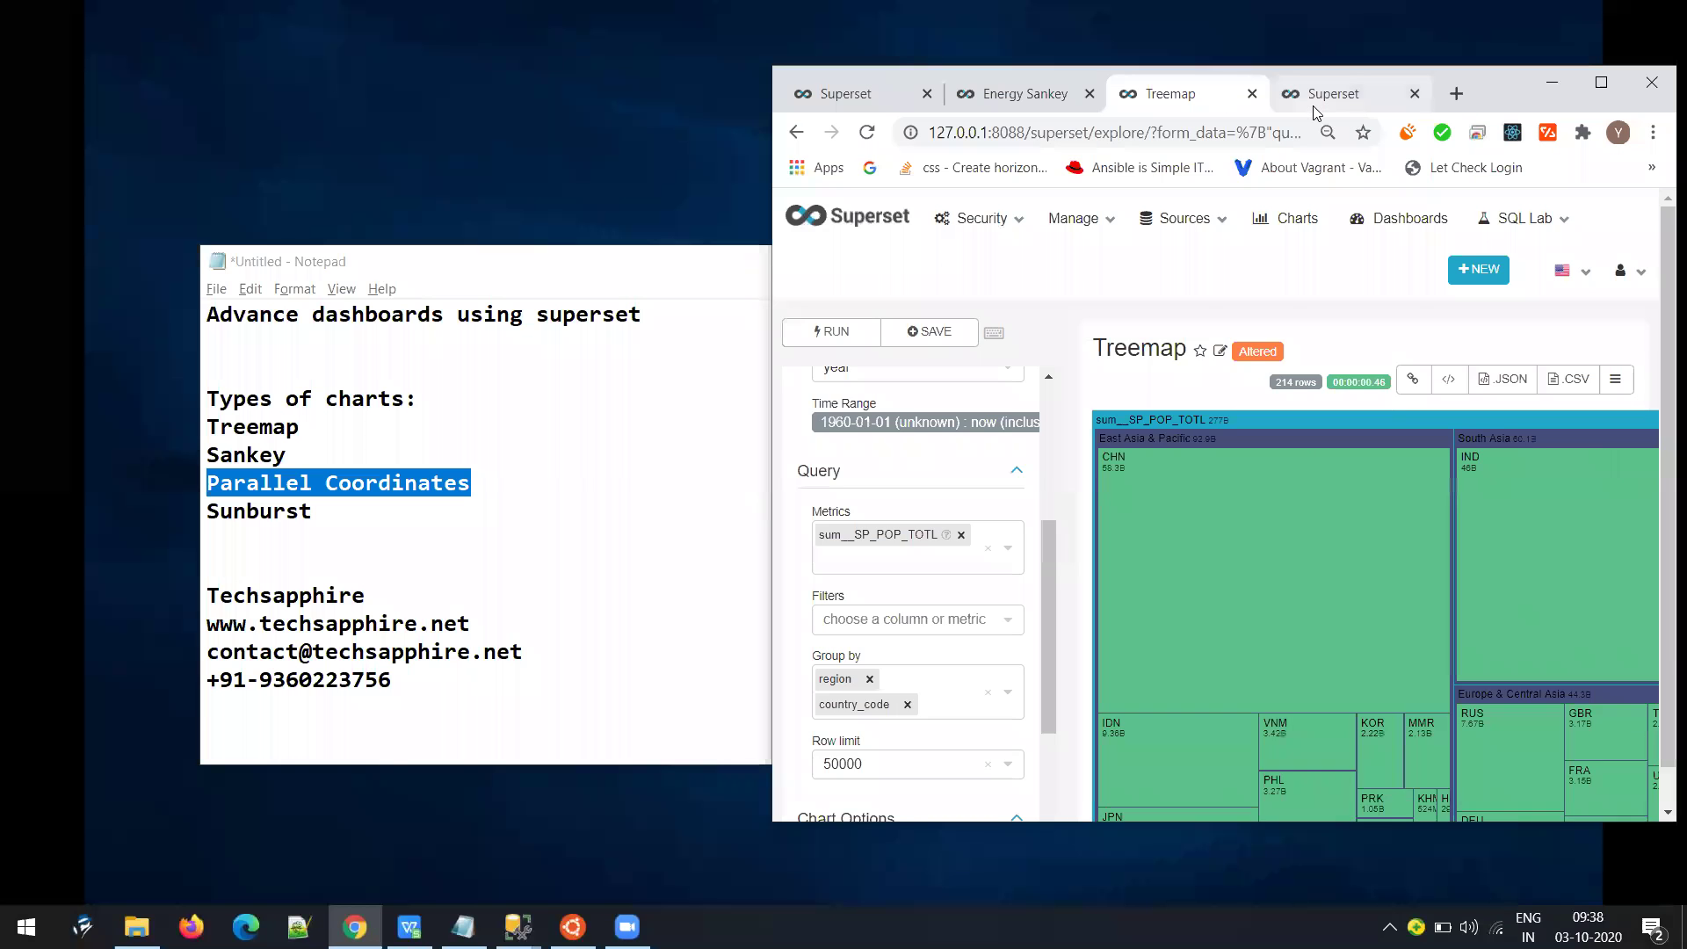
pyautogui.click(1404, 97)
pyautogui.doubleClick(1489, 100)
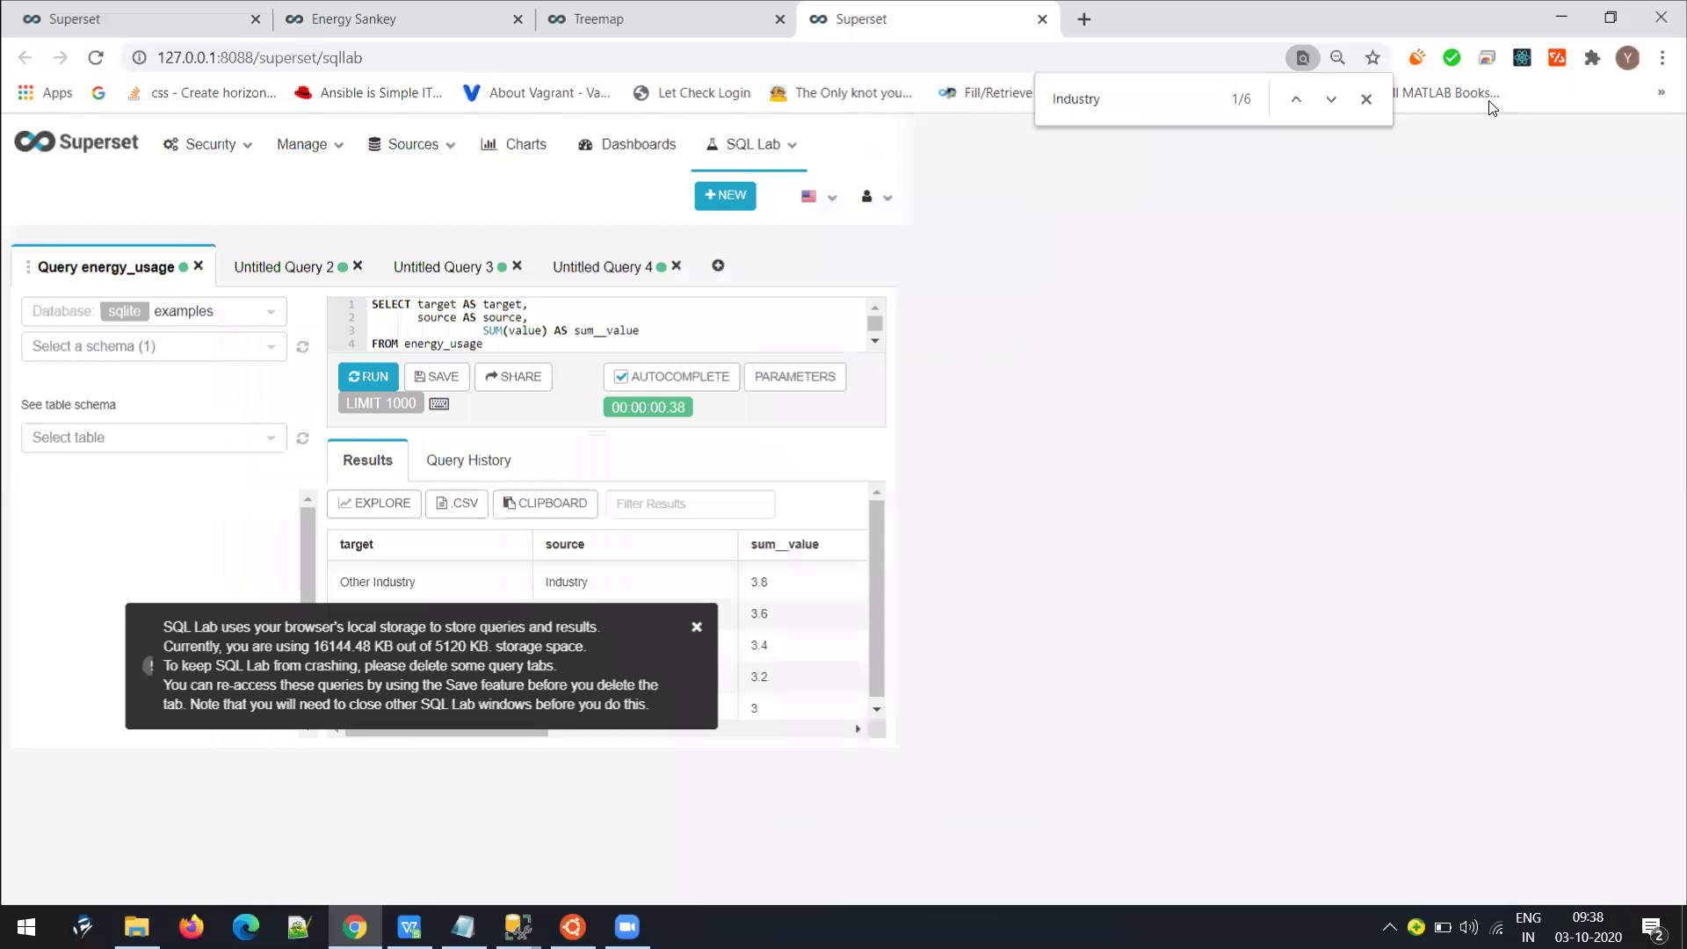
pyautogui.hotkey('ctrl', 'Tab')
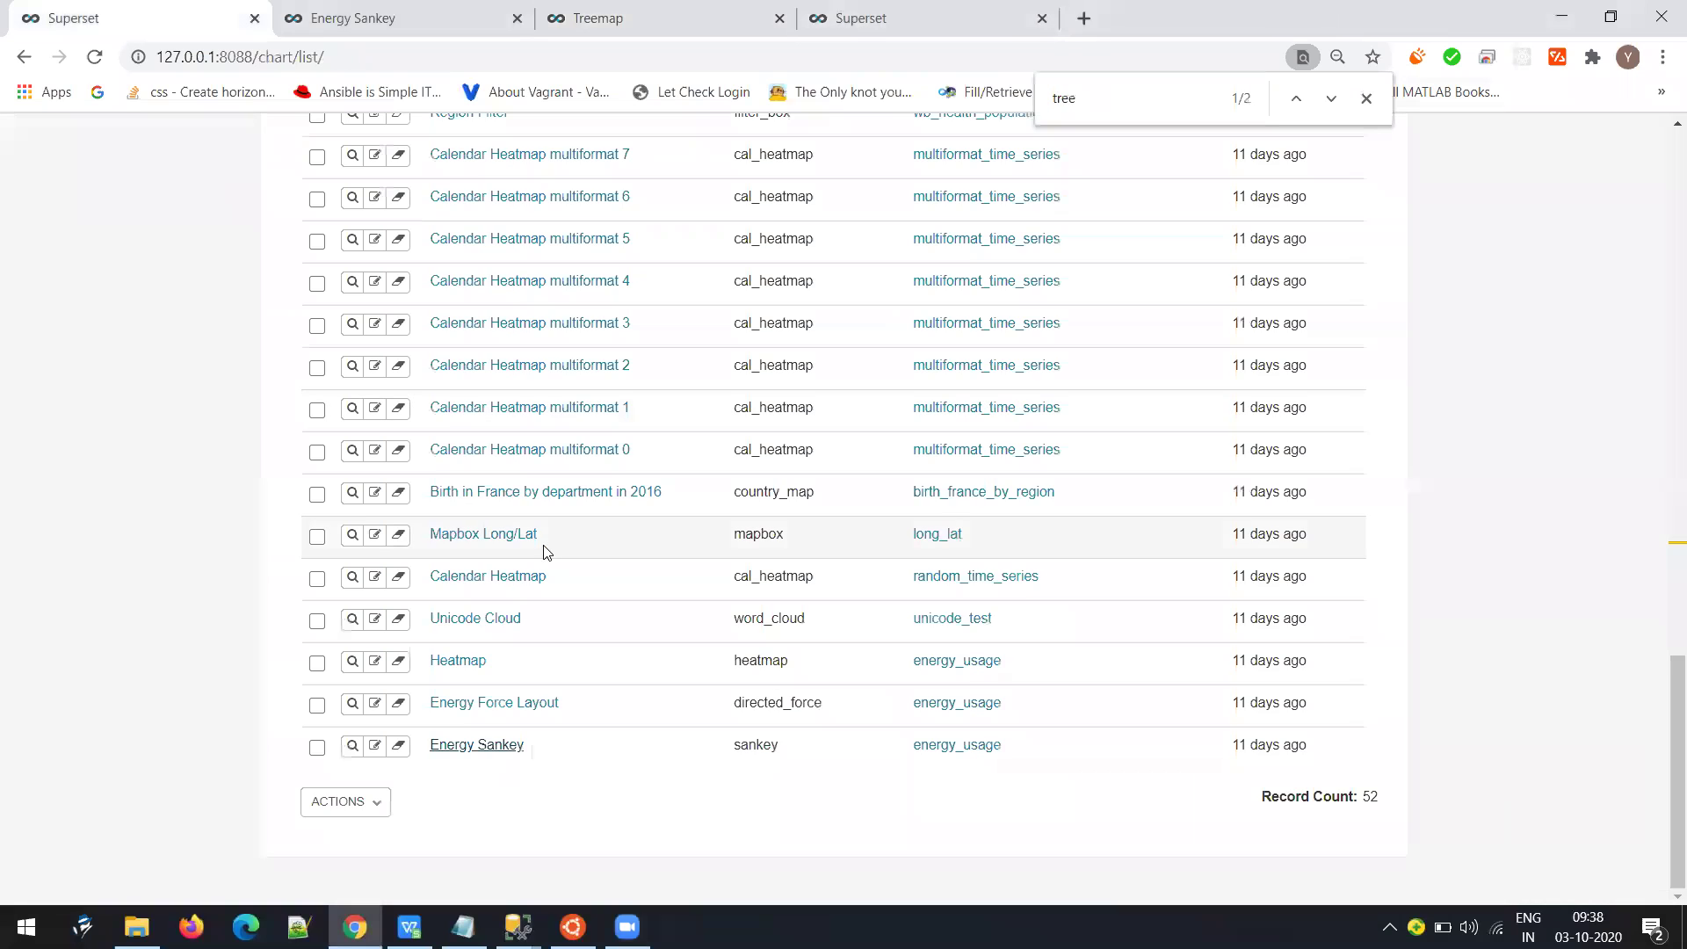
pyautogui.hotkey('ctrl', 'f')
pyautogui.write('ap')
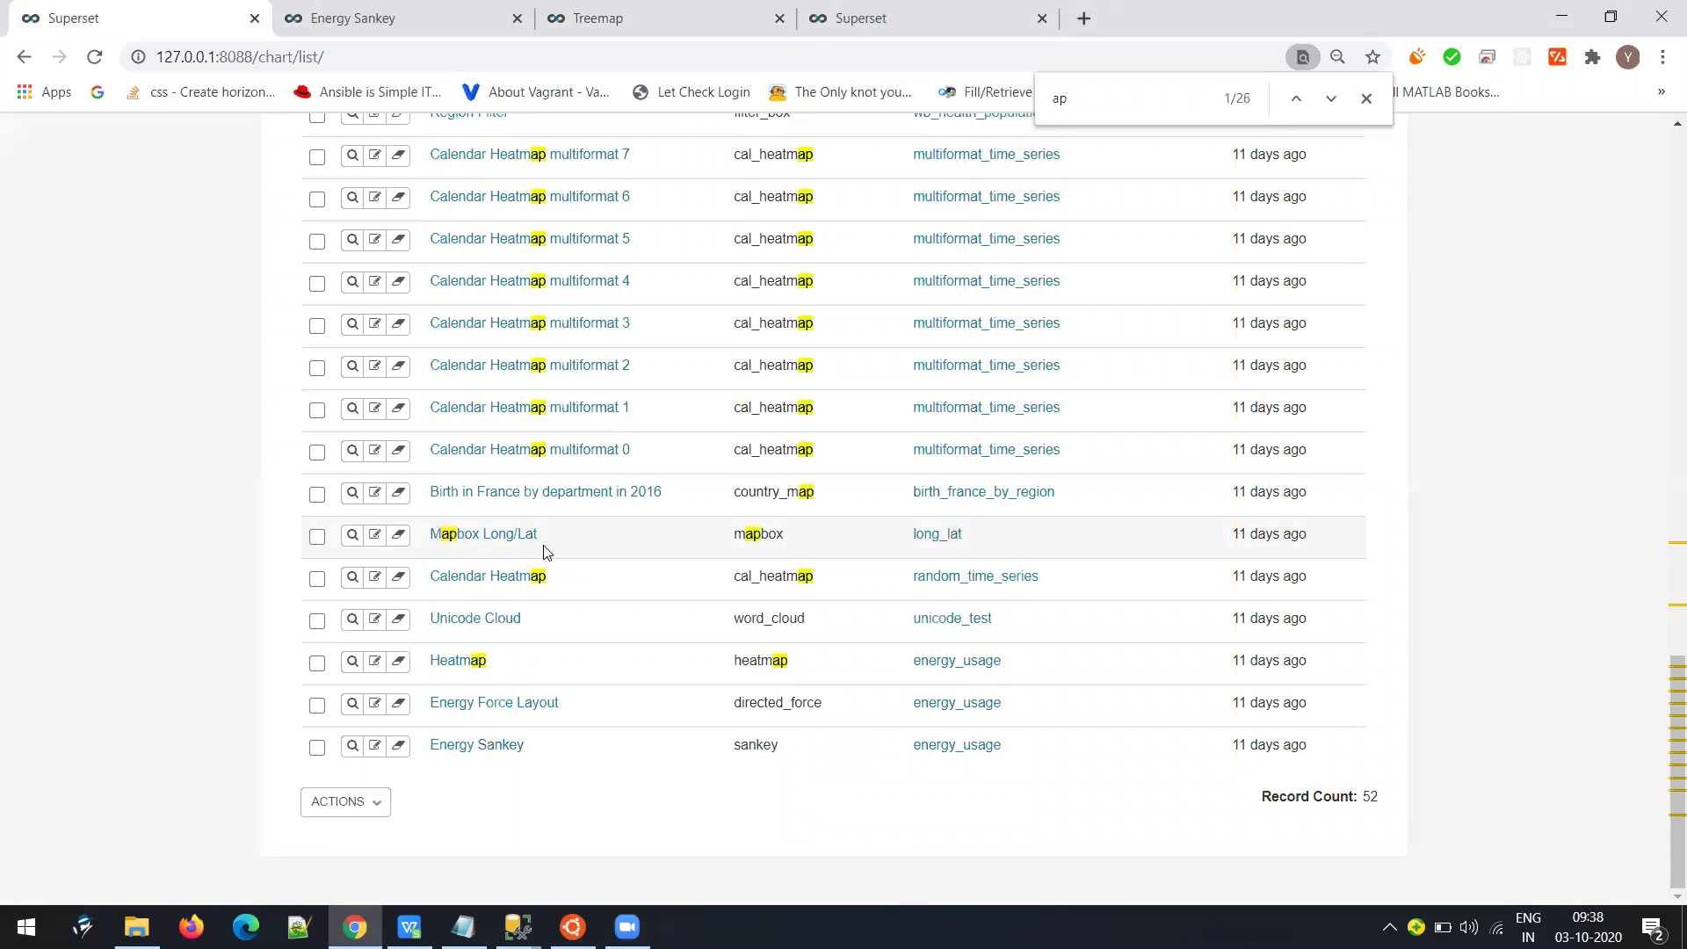
pyautogui.write('ar')
pyautogui.hotkey('ctrl', 'a')
pyautogui.write('para')
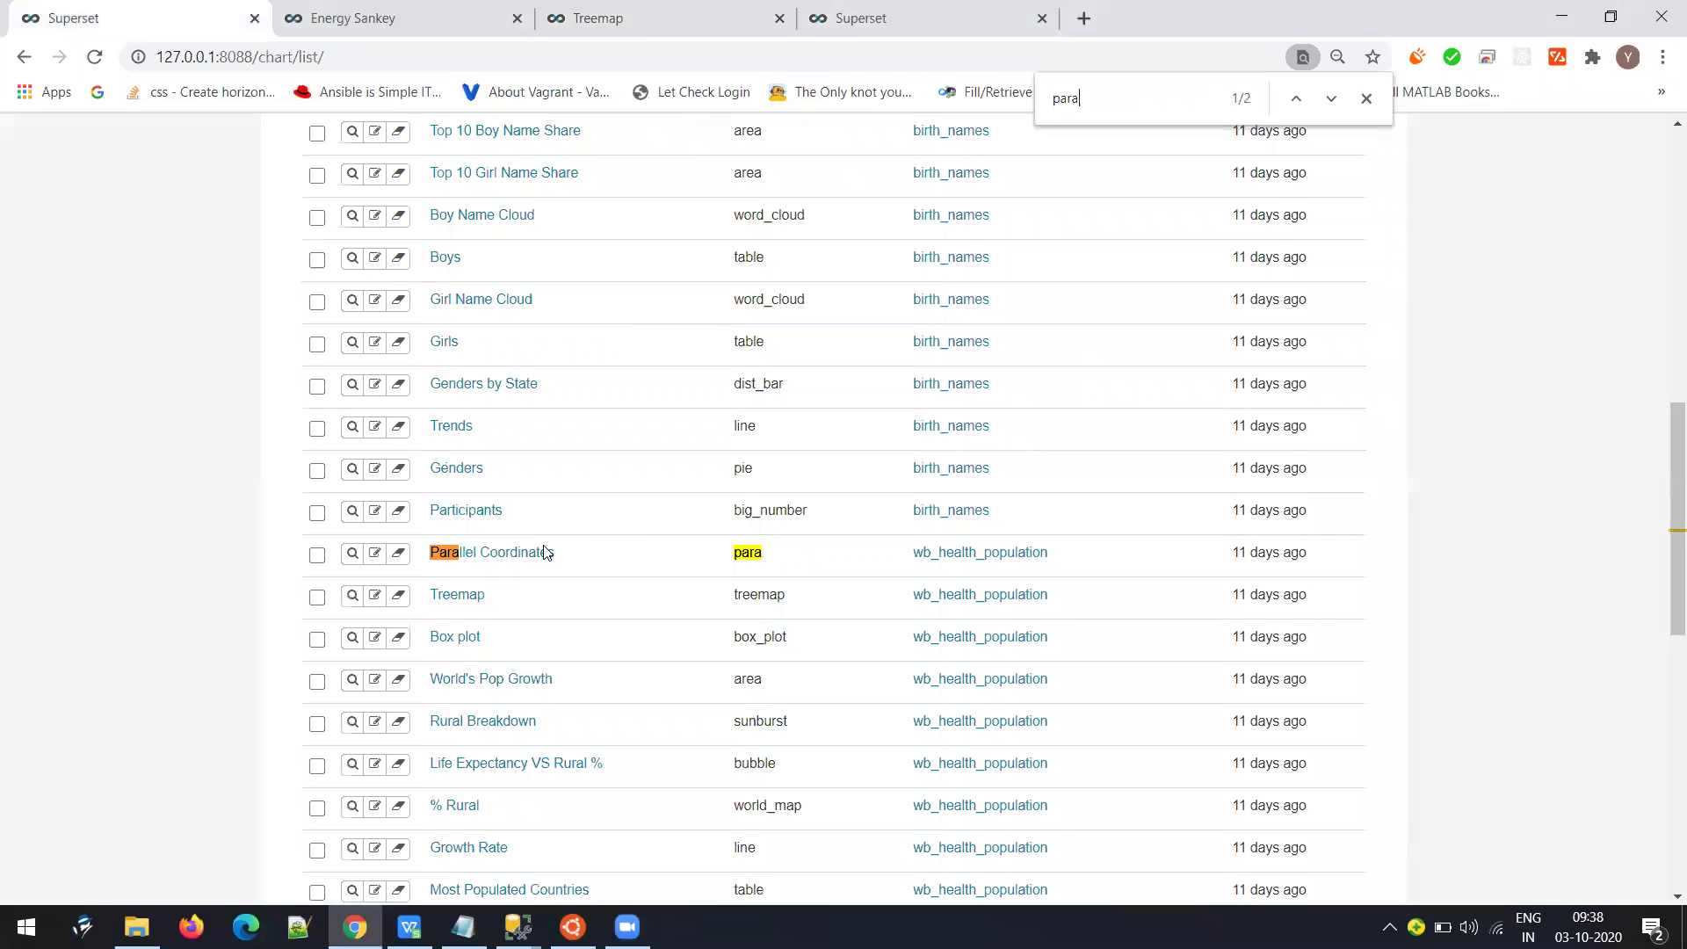
# Open the Parallel Coordinates chart in a new browser tab and switch to it
pyautogui.rightClick(545, 551)
pyautogui.click(622, 573)
pyautogui.click(334, 34)
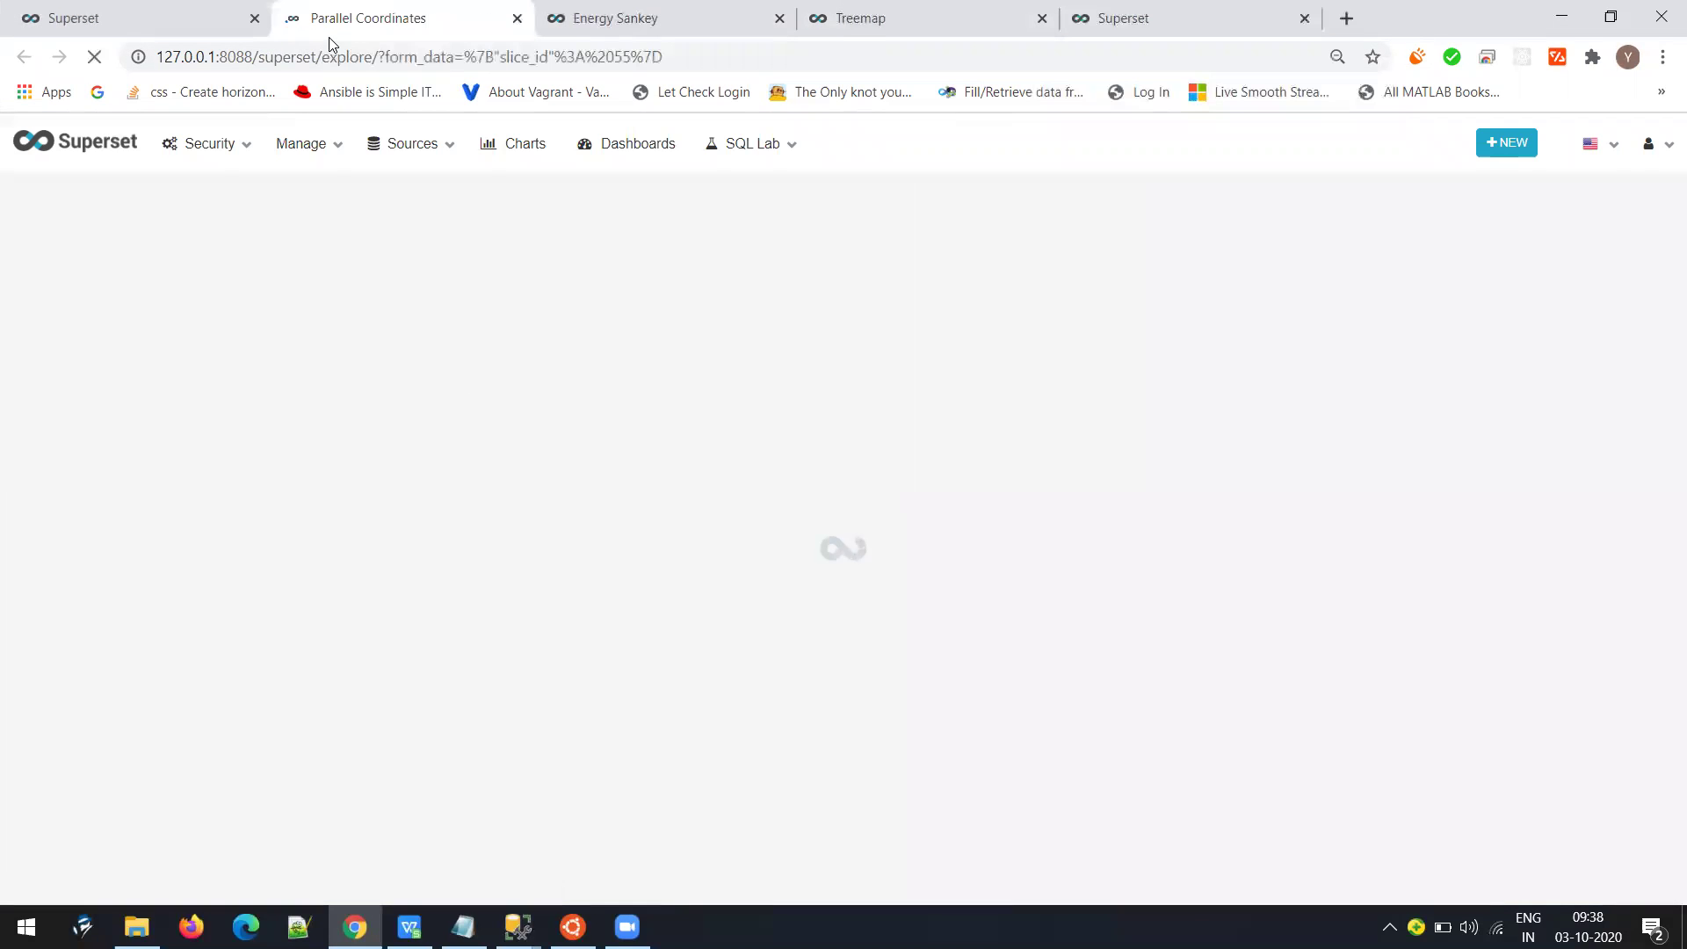
# Set the Parallel Coordinates chart's row limit to 10 and run the query
pyautogui.scroll(-2, 213, 523)
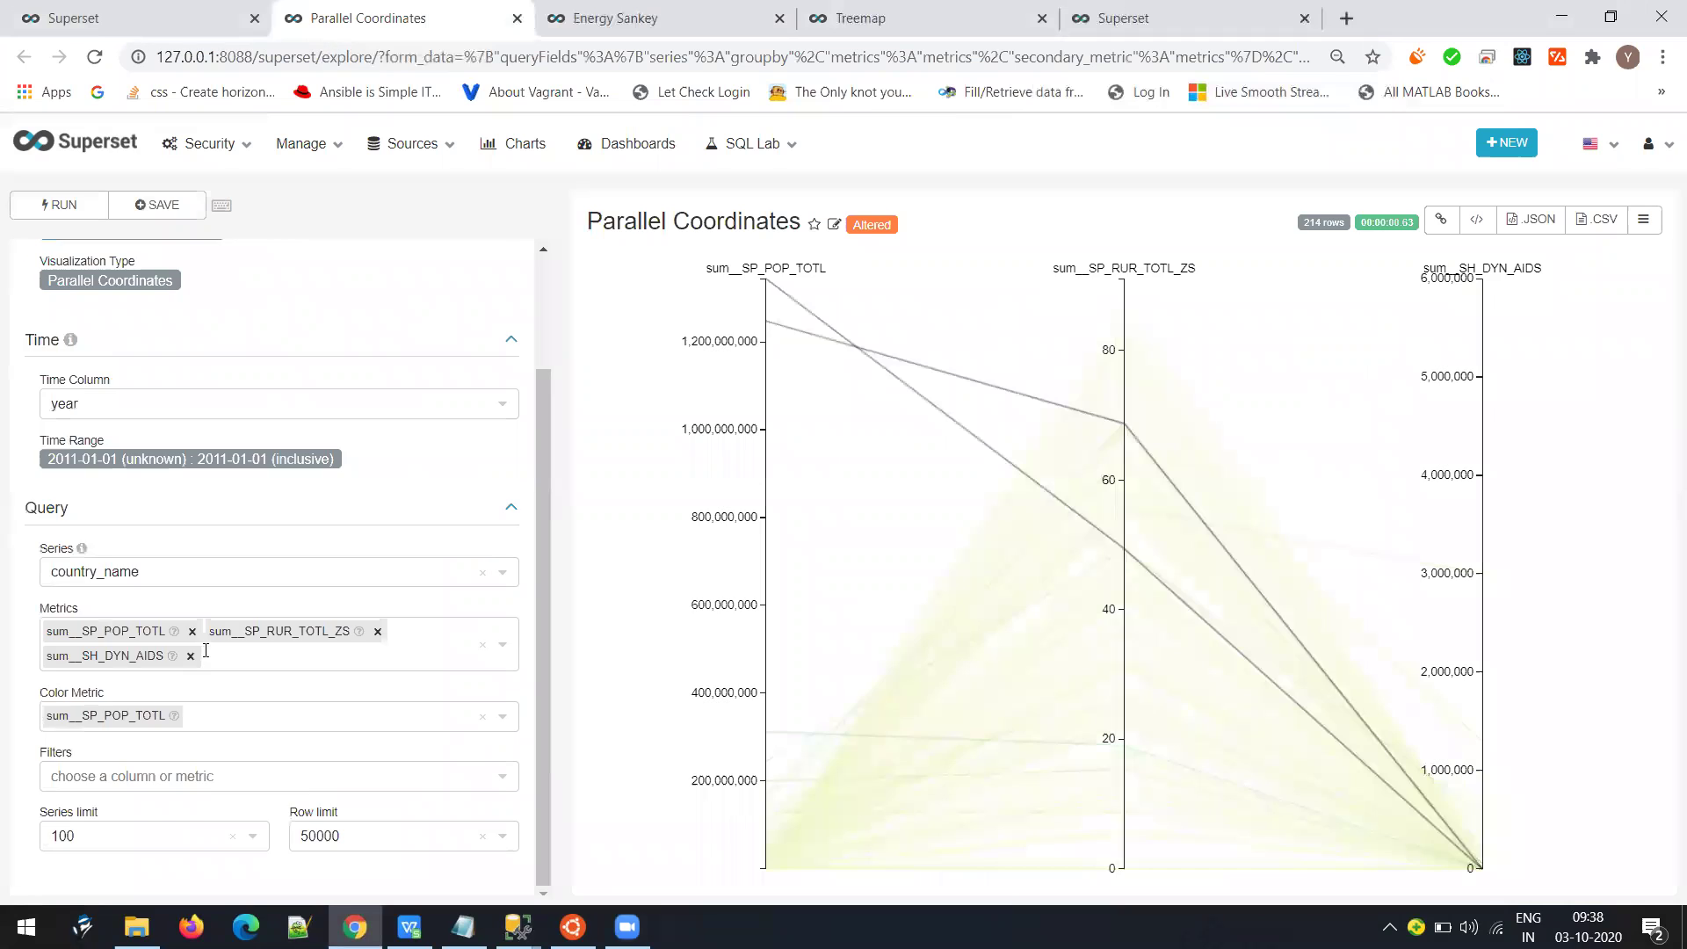
pyautogui.click(325, 836)
pyautogui.click(332, 846)
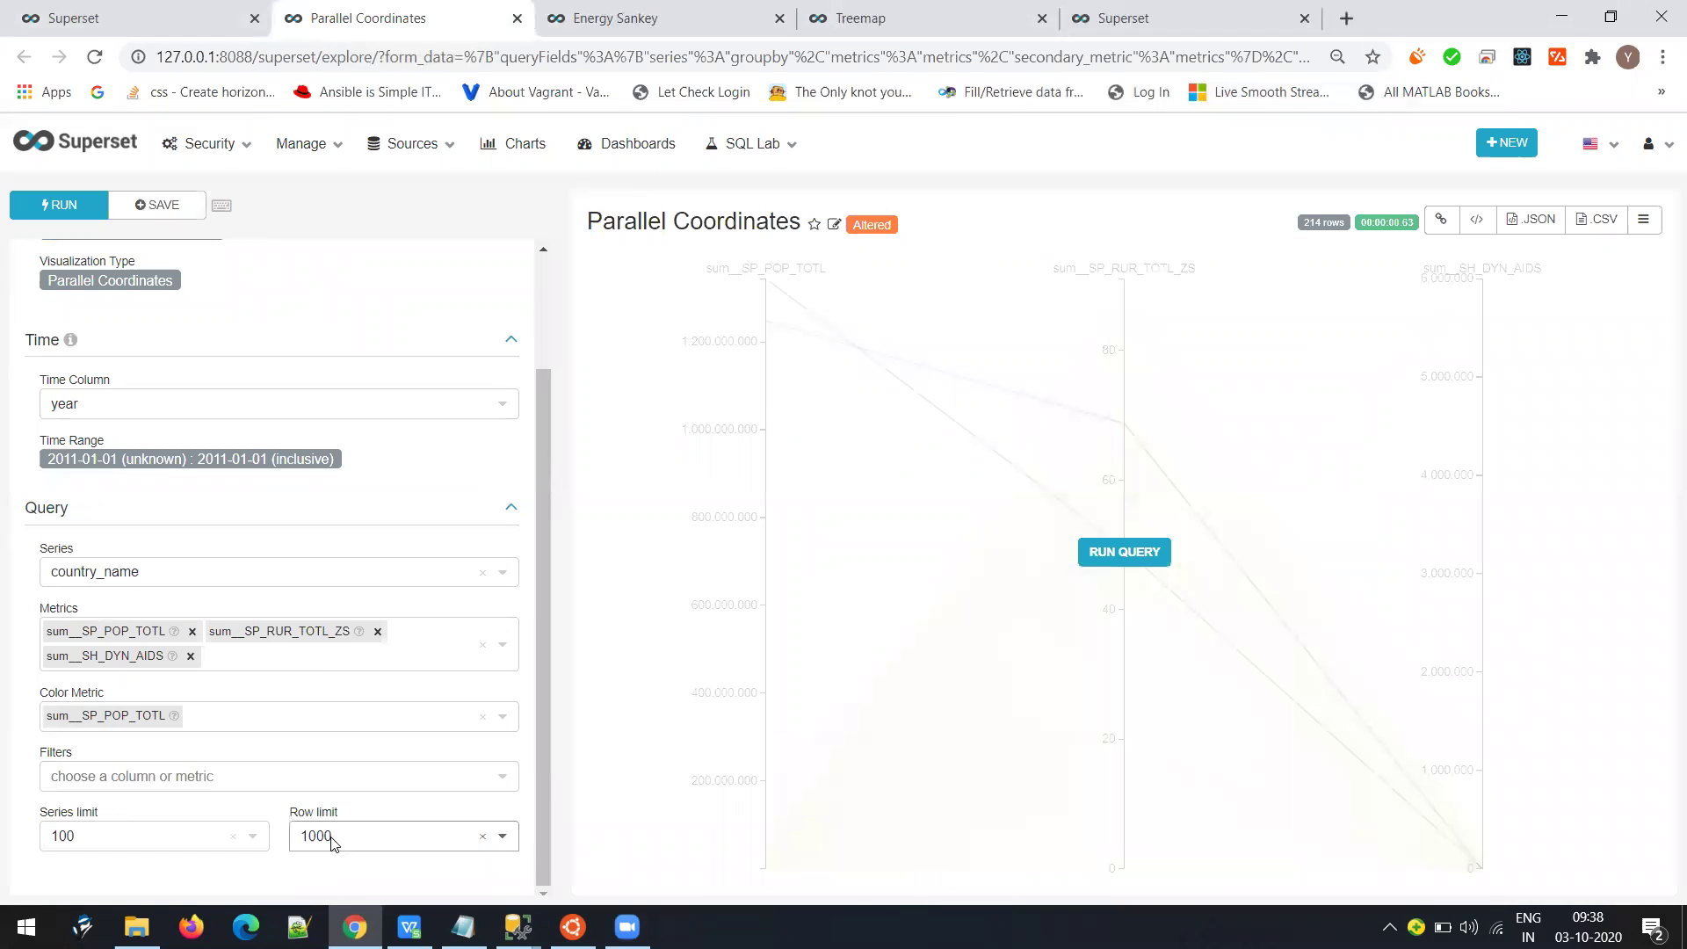
pyautogui.click(329, 839)
pyautogui.write('10')
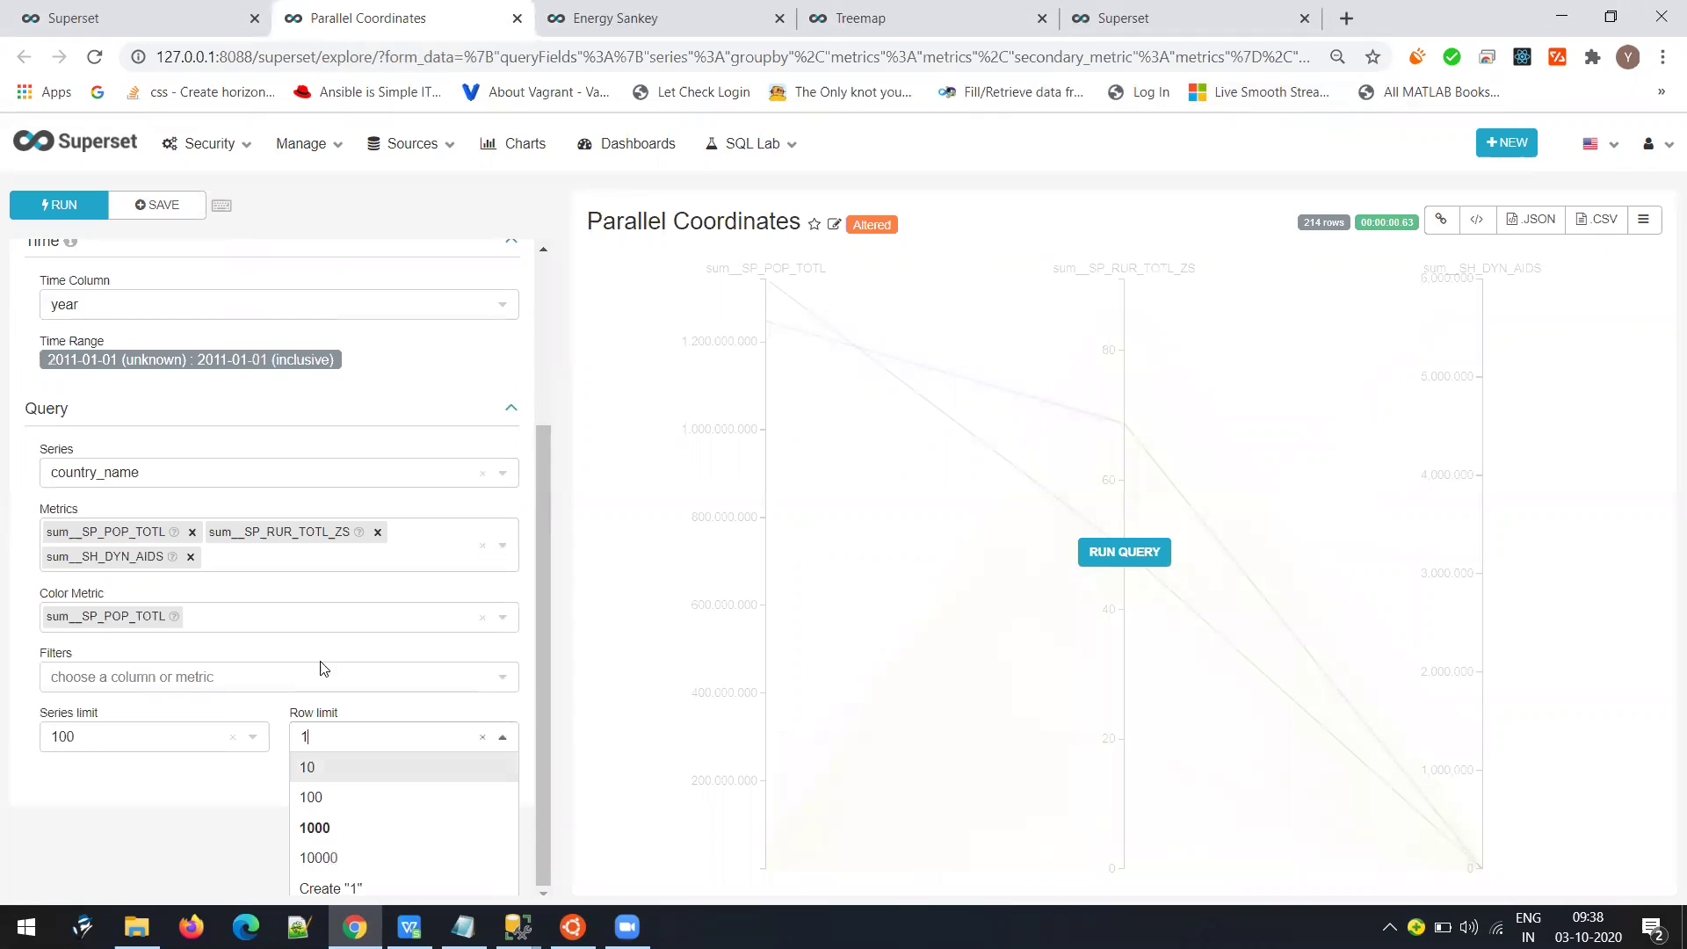
pyautogui.click(335, 789)
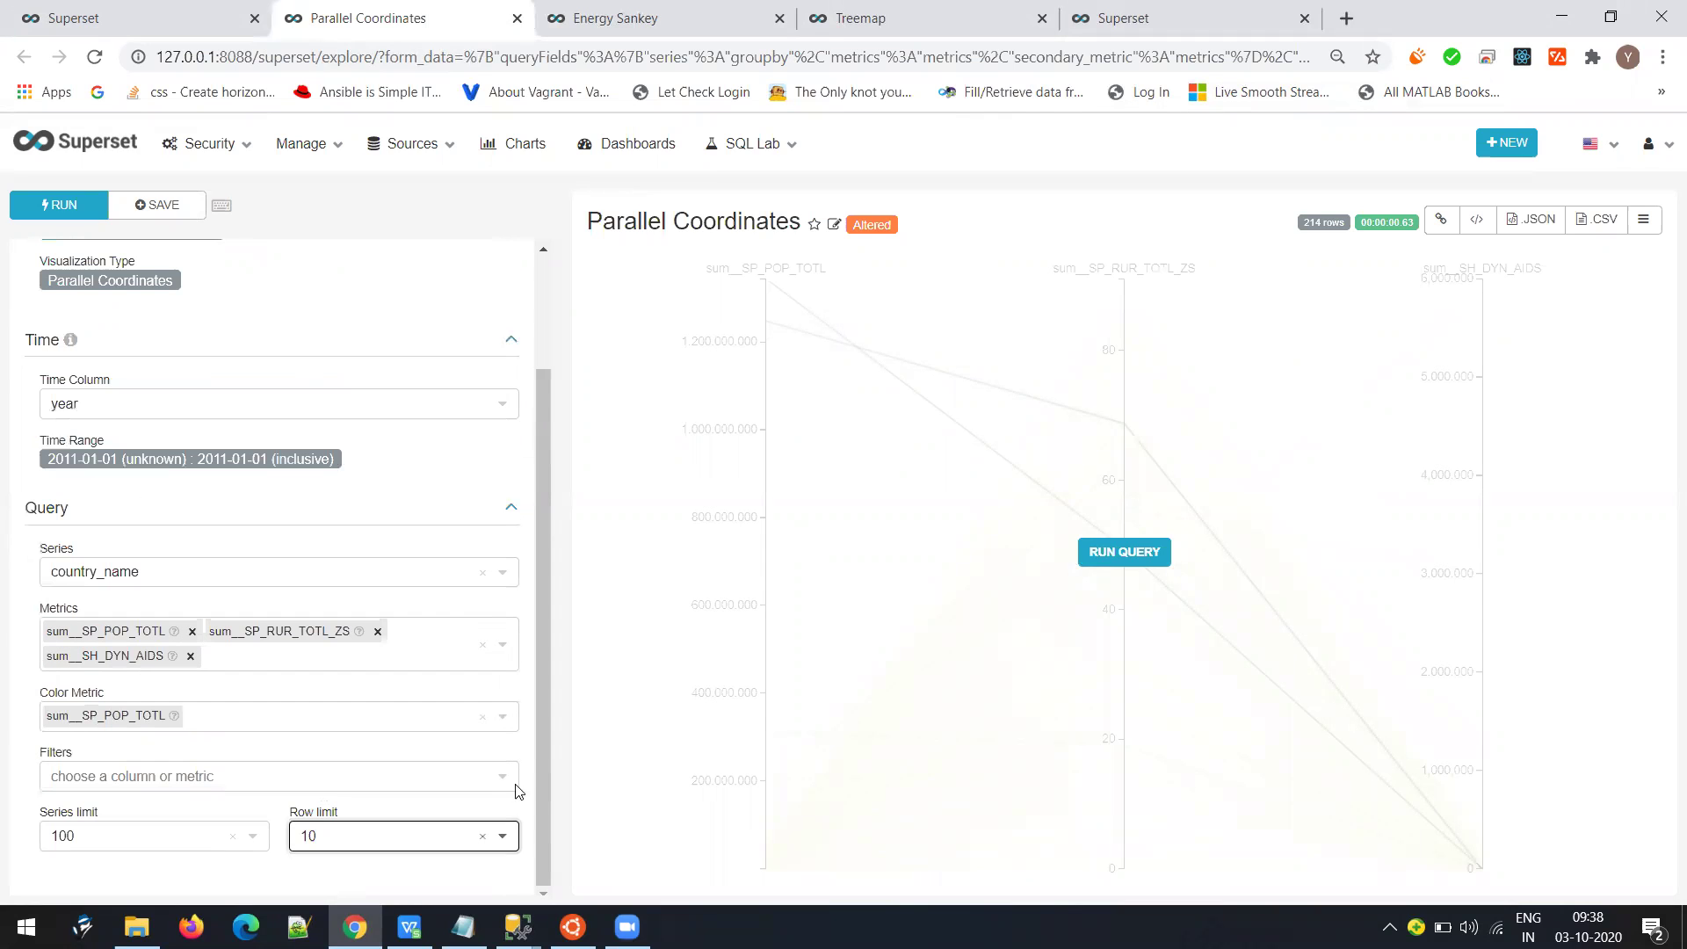
pyautogui.click(1138, 552)
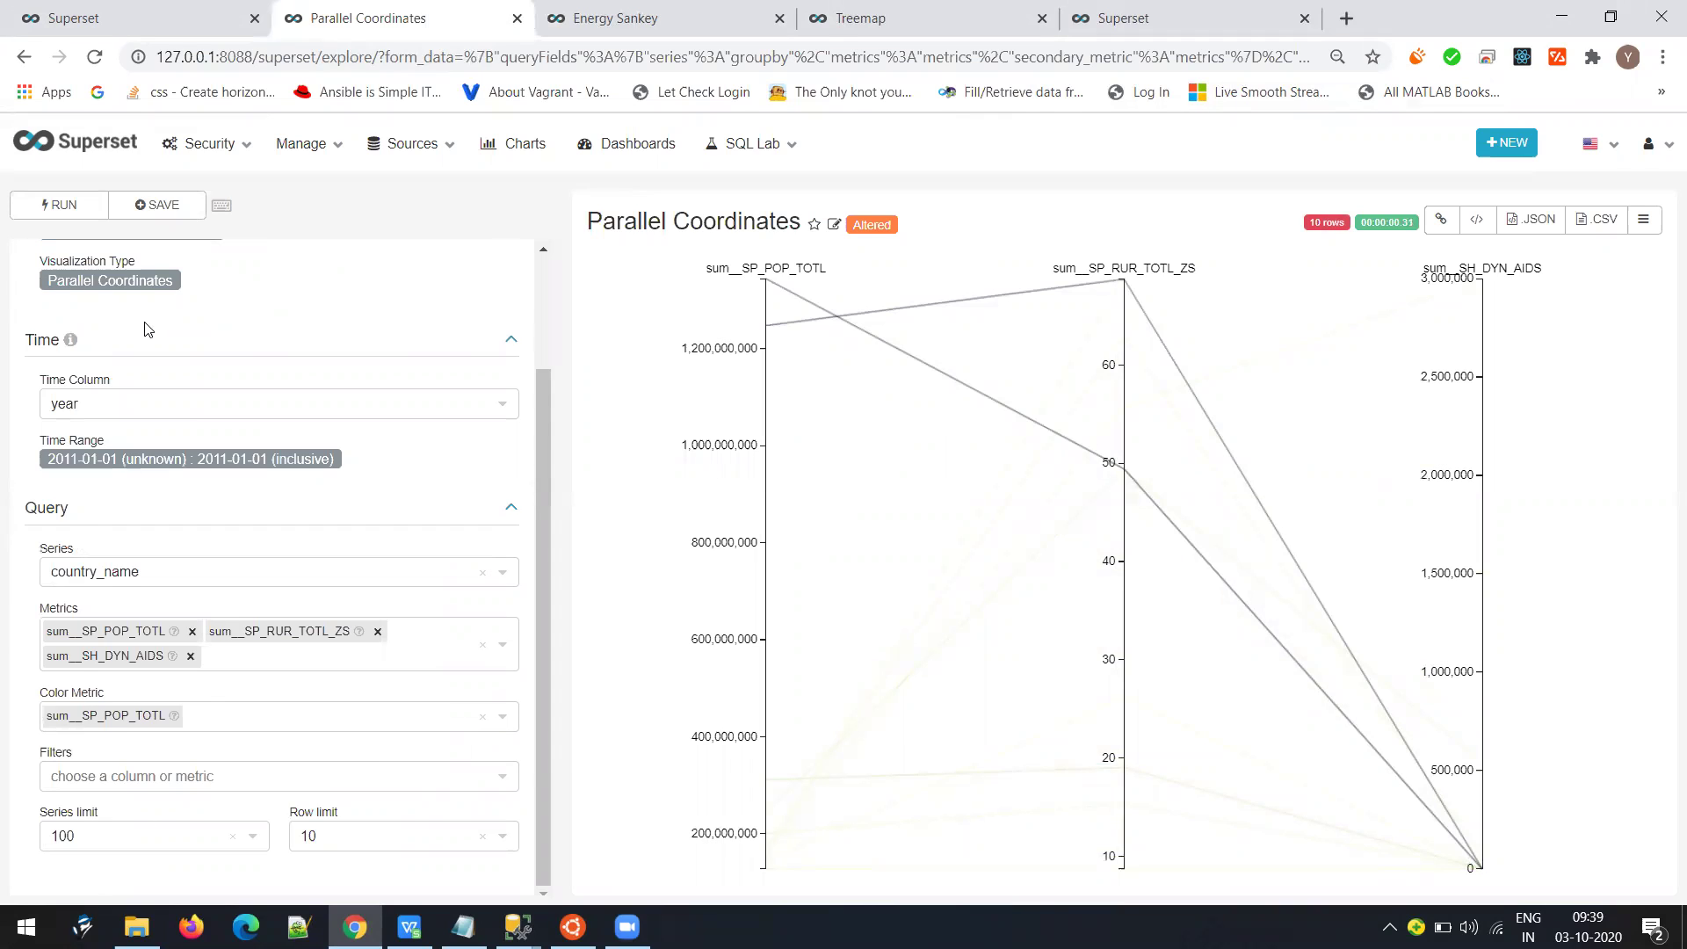
# Enable the Data Table option for the Parallel Coordinates chart and return to its data settings
pyautogui.scroll(2, 147, 330)
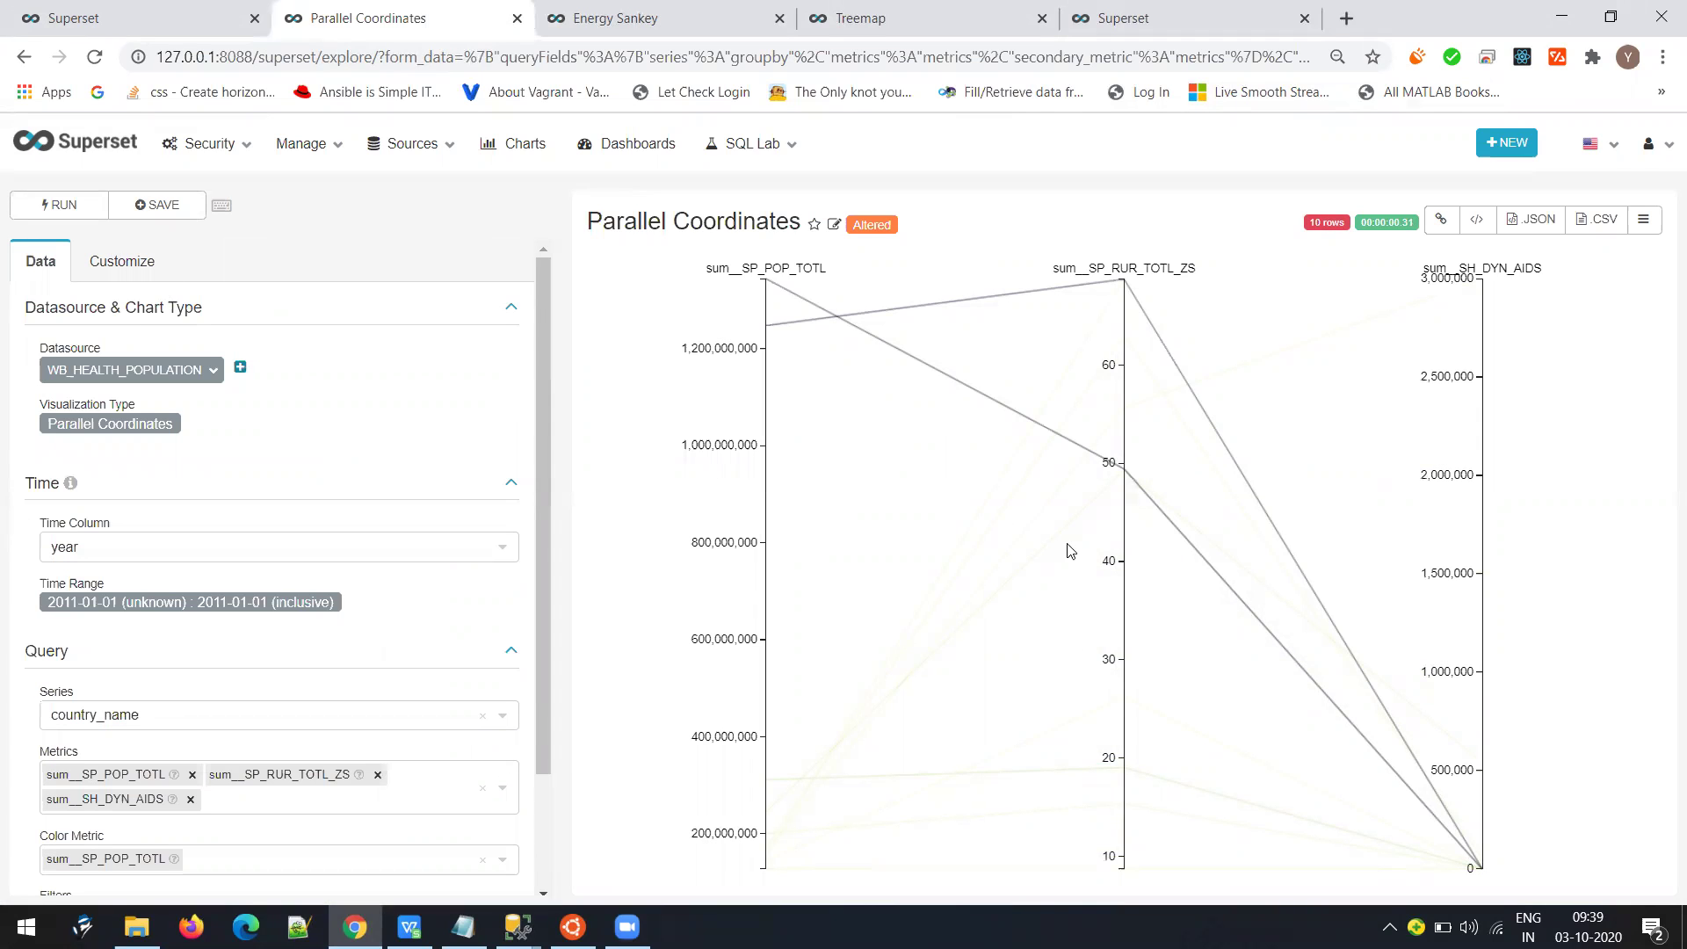
pyautogui.click(108, 263)
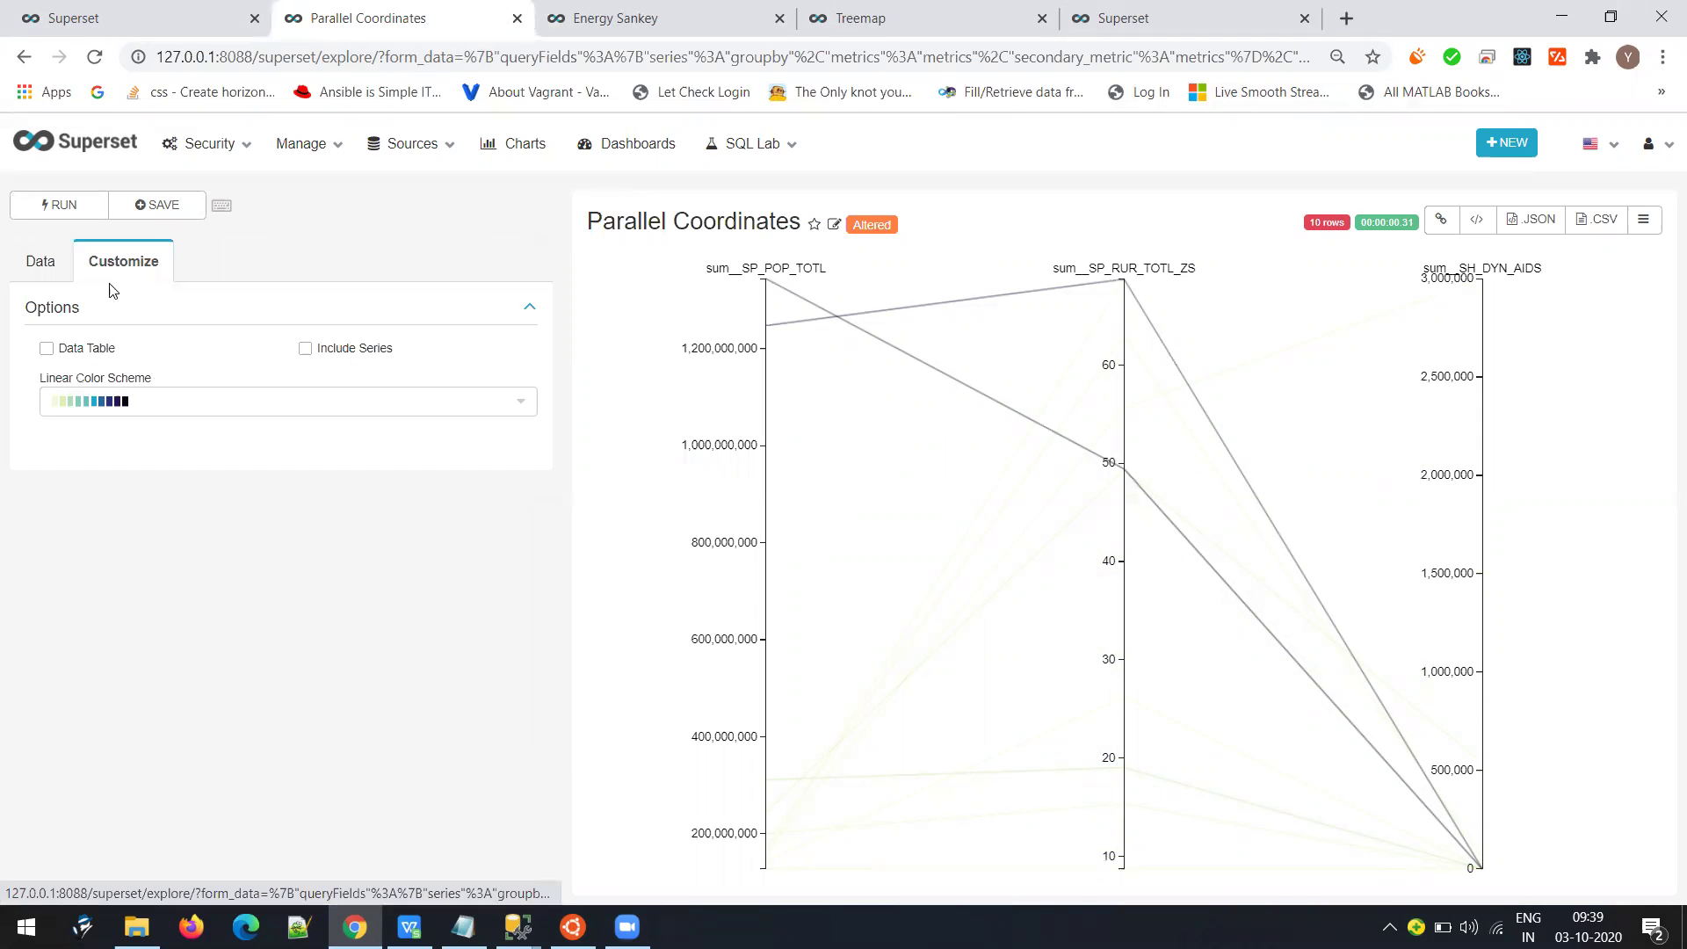
pyautogui.click(46, 349)
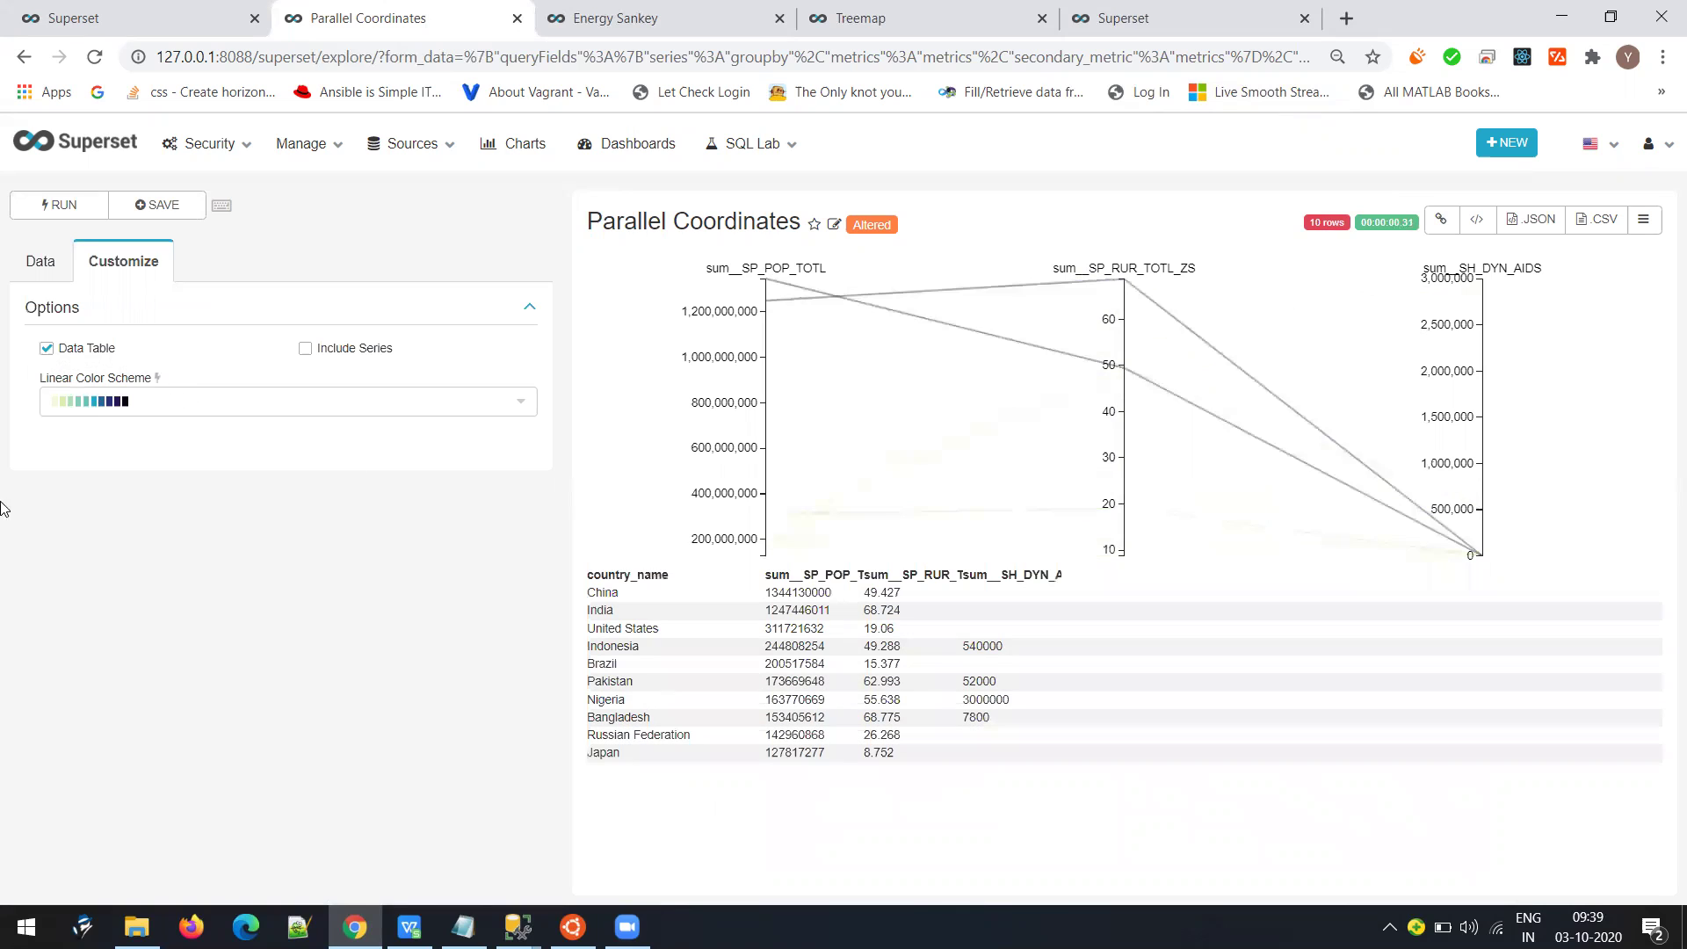
pyautogui.click(35, 261)
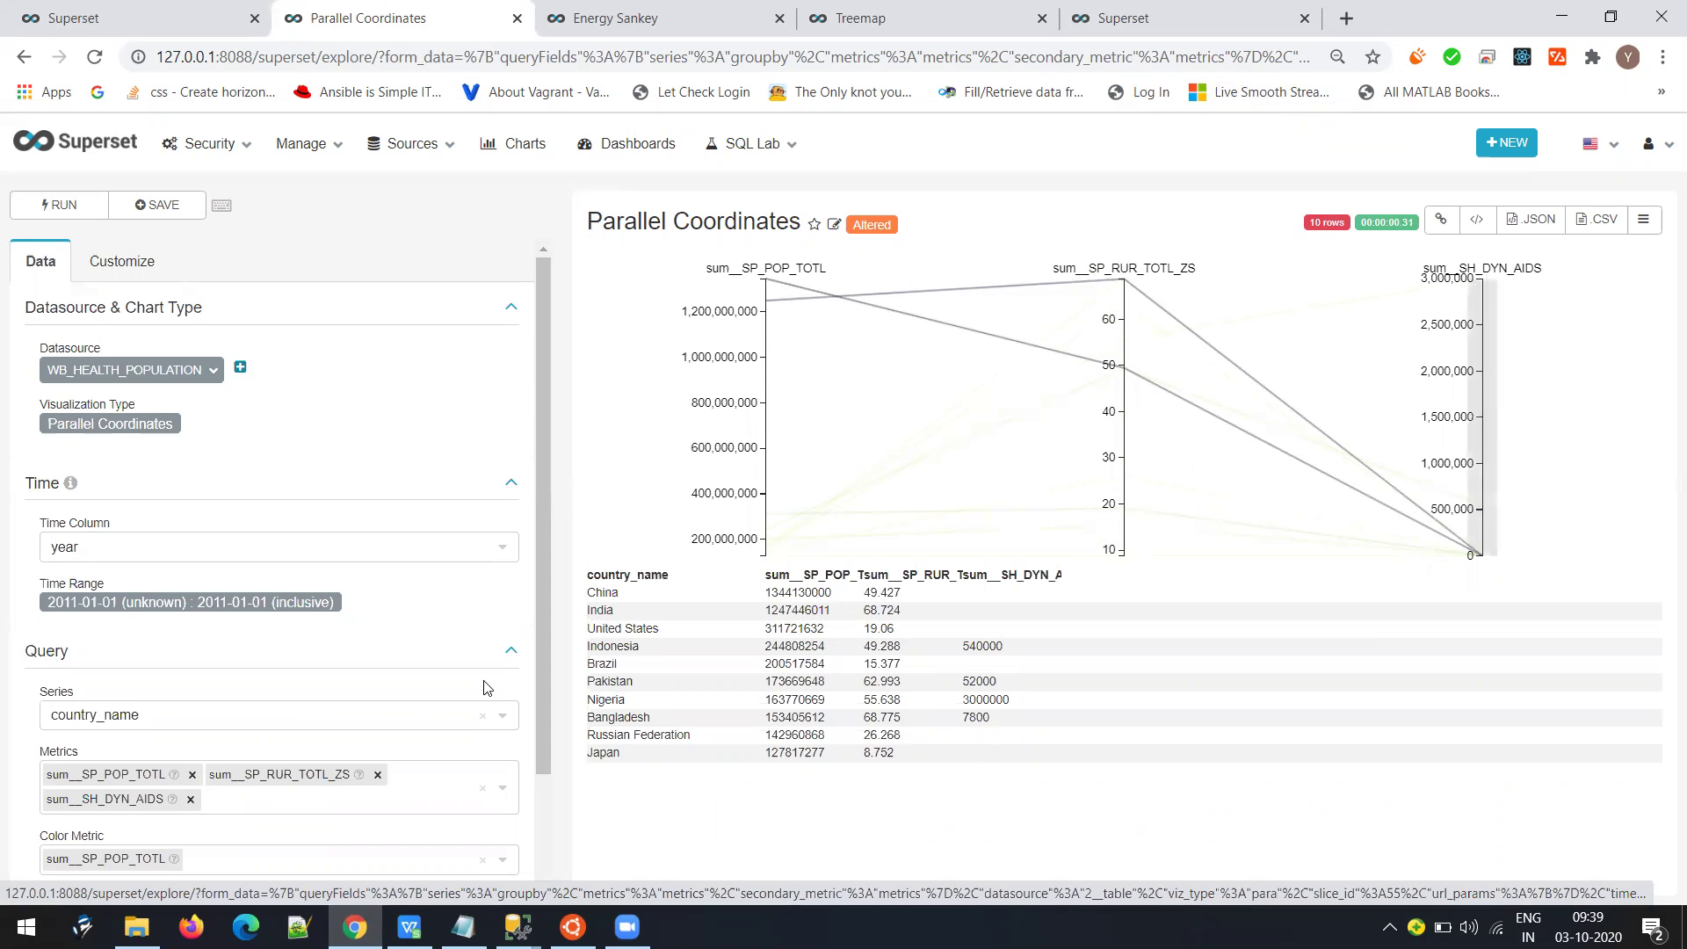
# Add a SUM metric on the SE_SEC_NENR_MA column to the Parallel Coordinates chart and save it
pyautogui.click(267, 801)
pyautogui.scroll(-10, 178, 866)
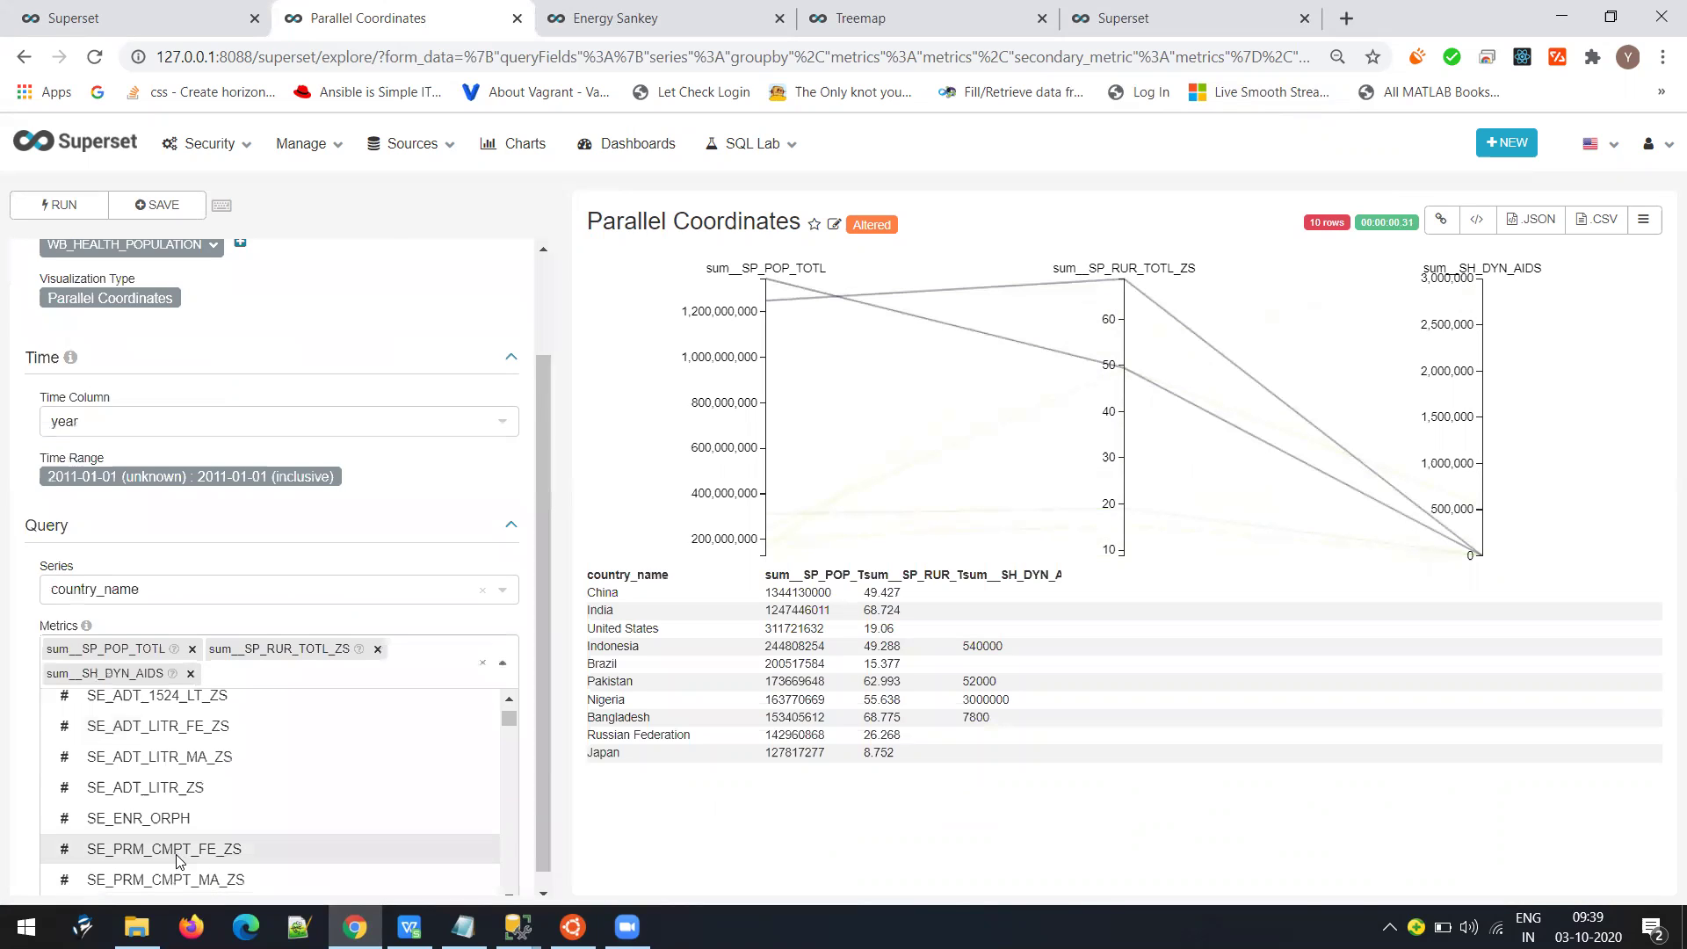
pyautogui.scroll(-5, 185, 861)
pyautogui.scroll(2, 204, 851)
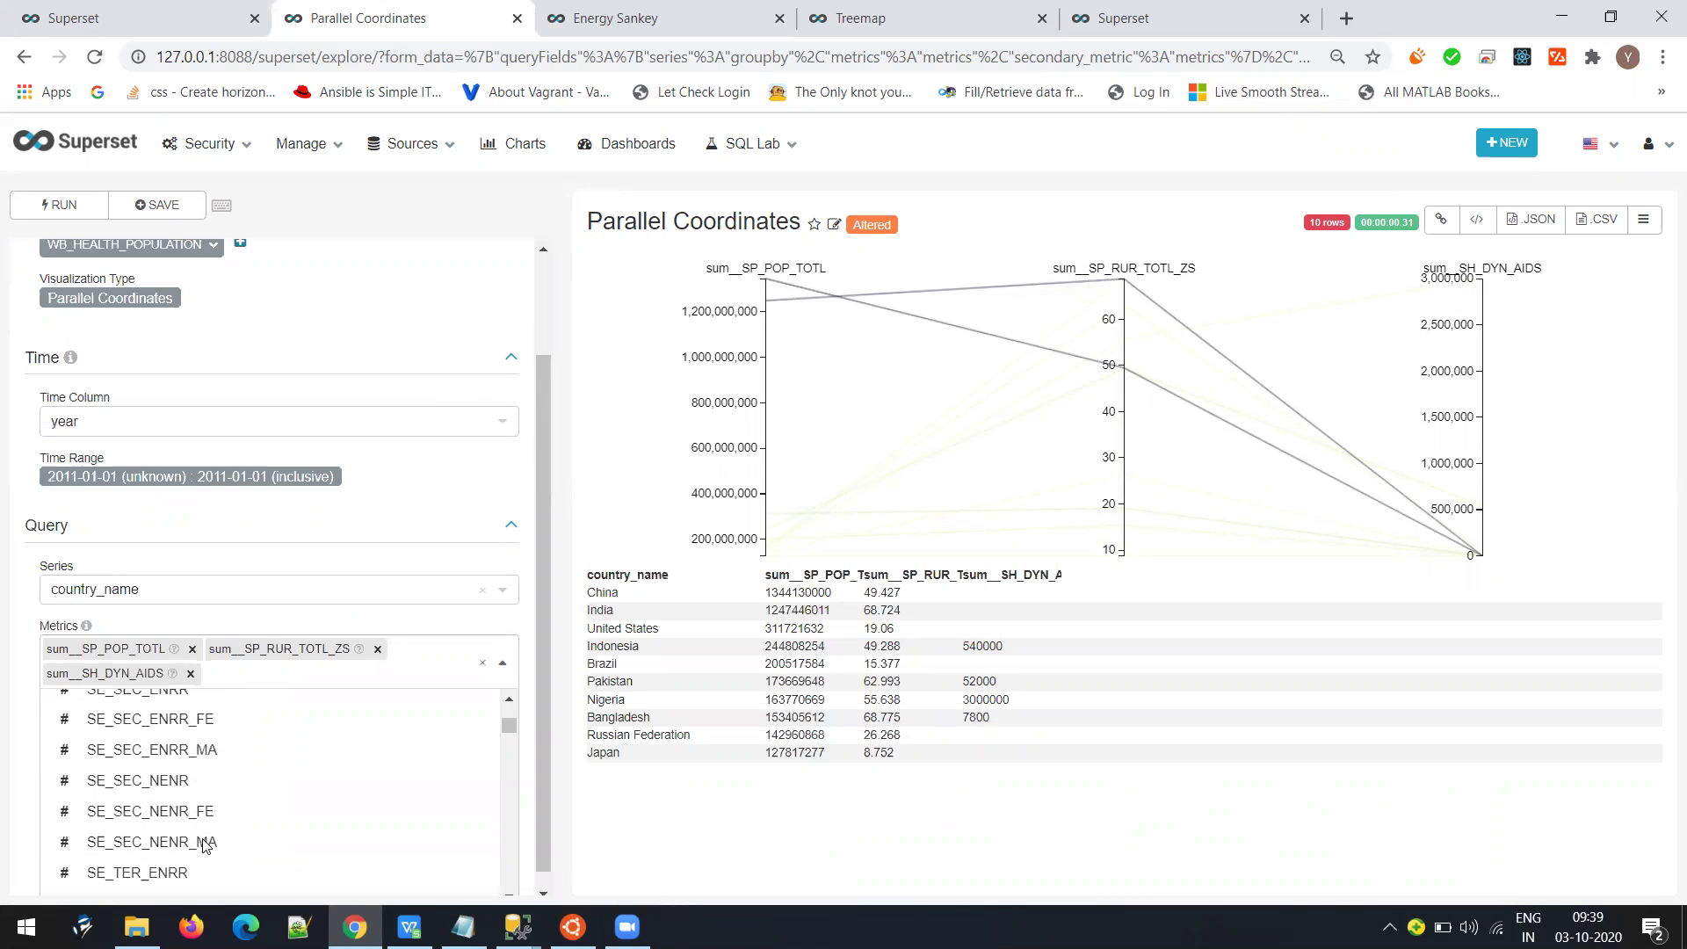
pyautogui.click(205, 843)
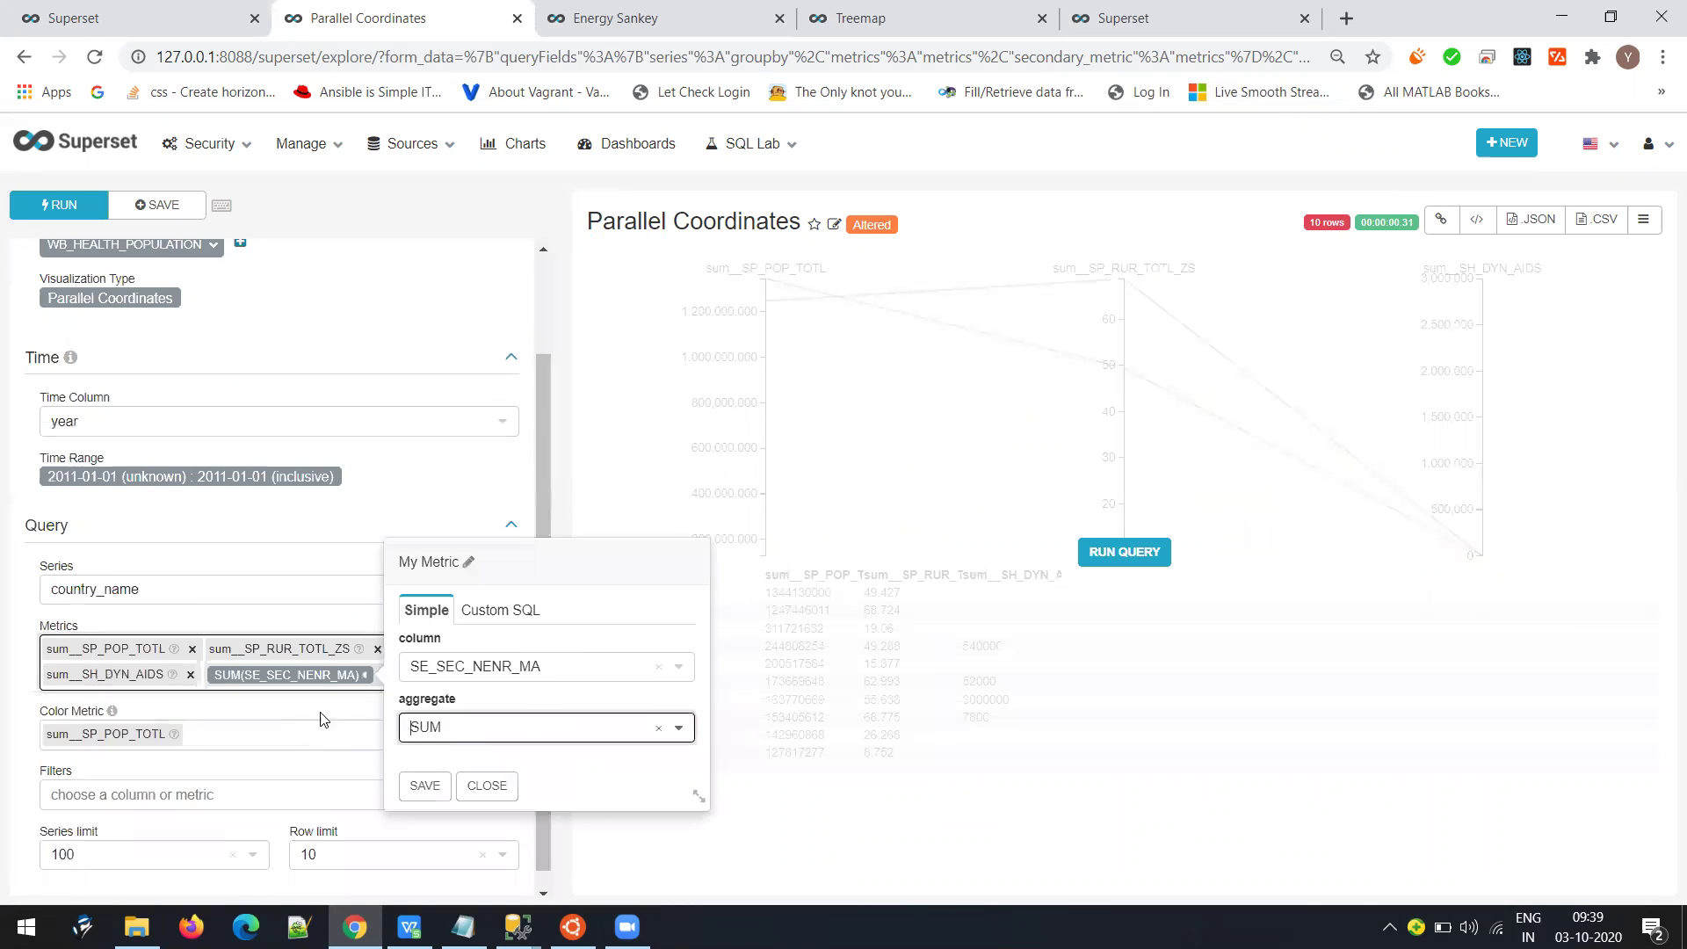
pyautogui.click(422, 785)
# Add a SUM metric on SE_PRM_NENR_FE to the Parallel Coordinates chart and run the query
pyautogui.click(436, 685)
pyautogui.scroll(-5, 260, 857)
pyautogui.scroll(-3, 262, 867)
pyautogui.scroll(2, 262, 867)
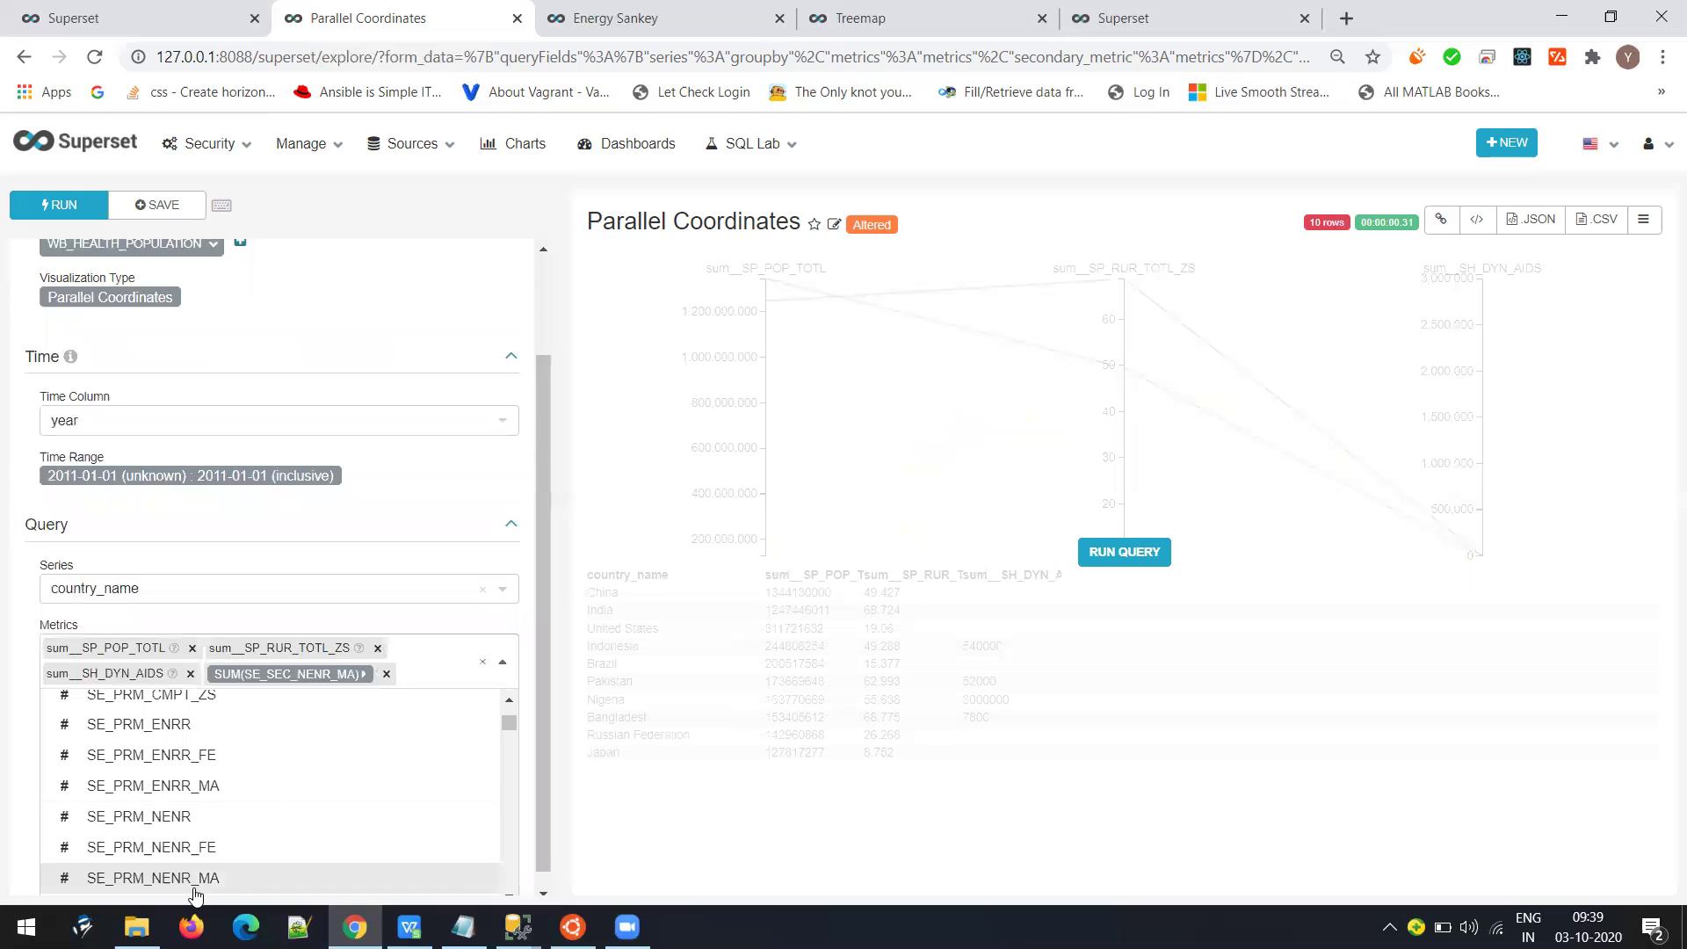
pyautogui.click(197, 849)
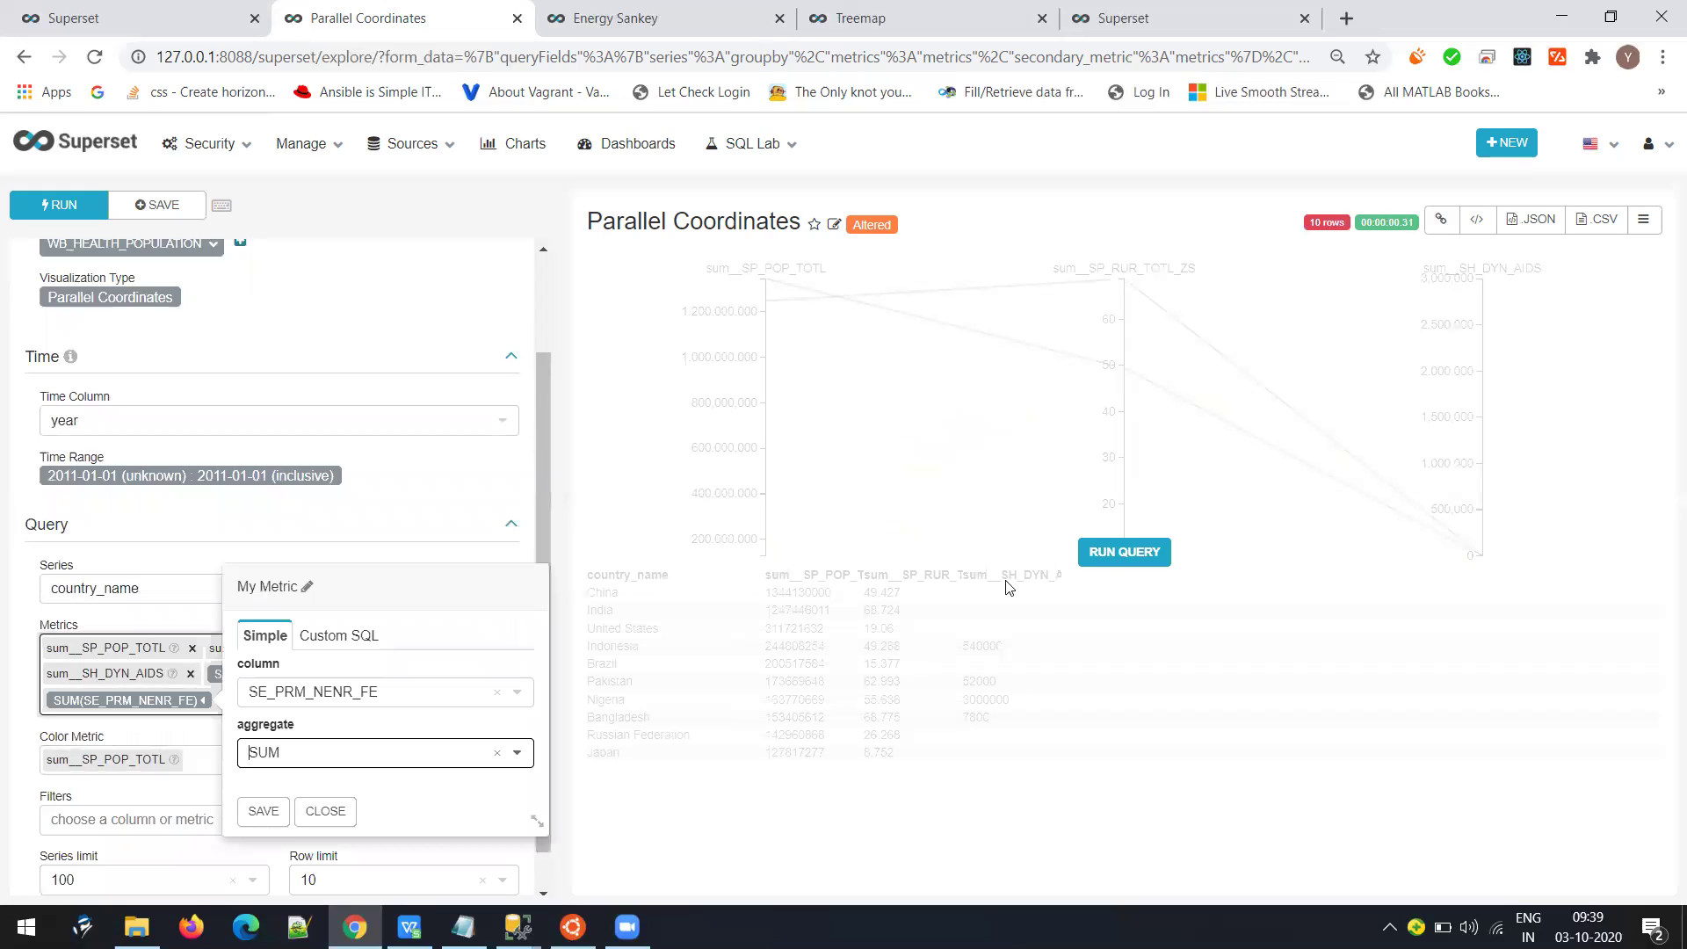
pyautogui.click(1113, 558)
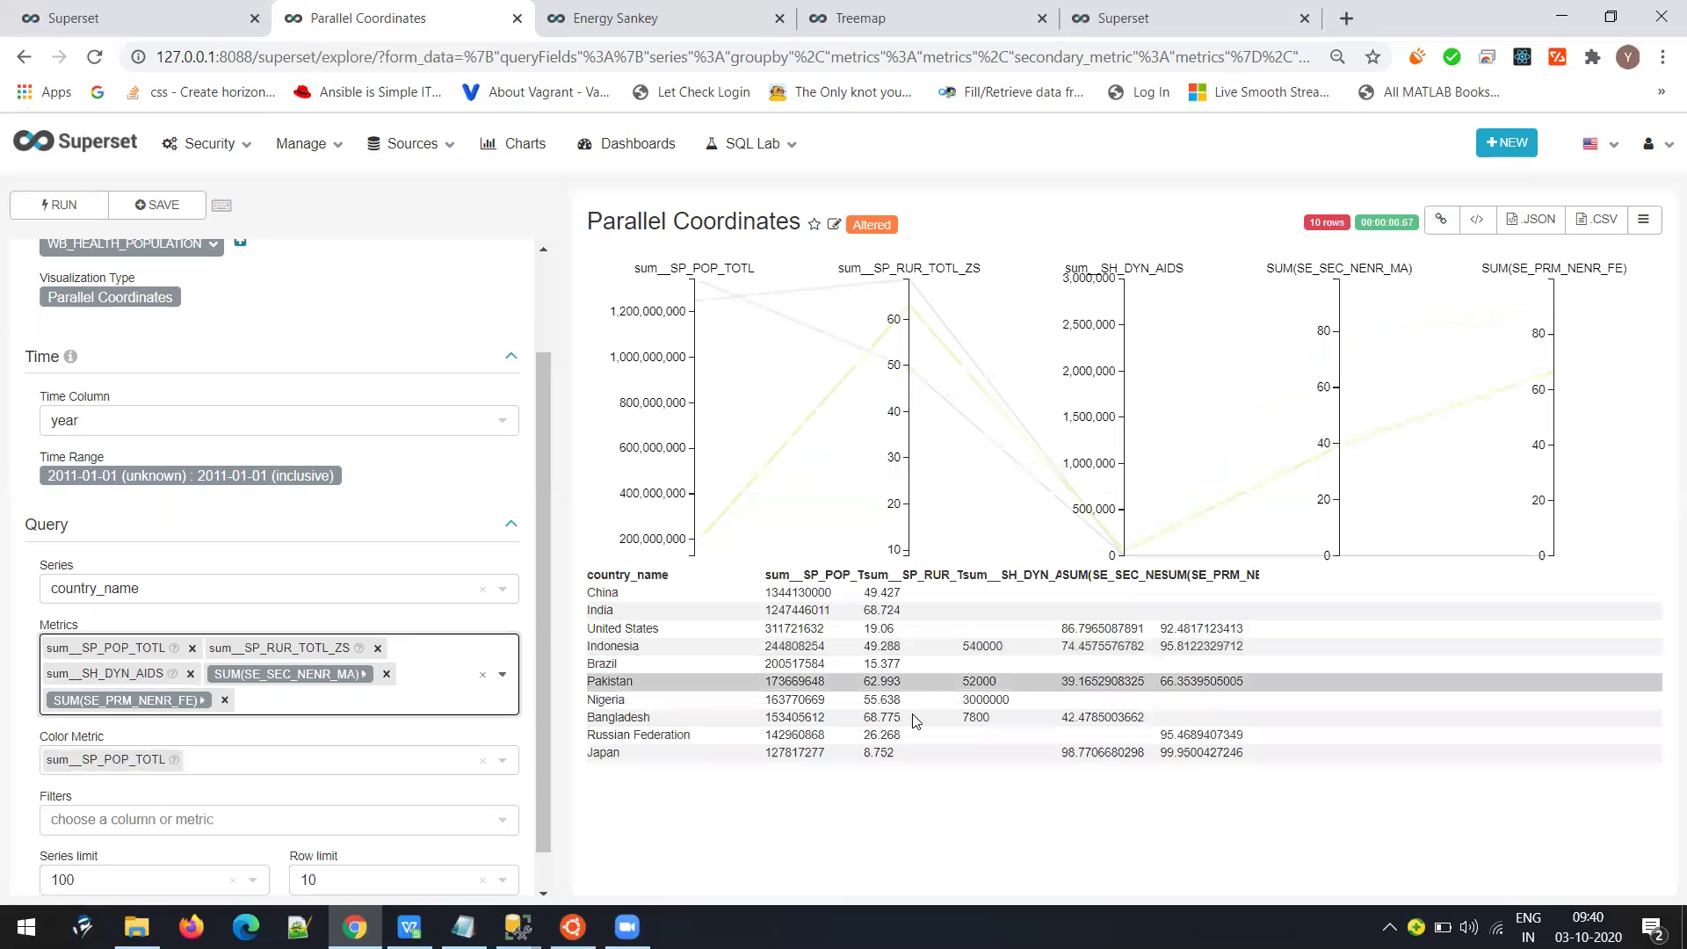
# Add a SUM metric on NY_GNP_PCAP_CD, run the query, and show the Parallel Coordinates chart's customization options
pyautogui.click(271, 700)
pyautogui.scroll(-5, 233, 866)
pyautogui.scroll(5, 220, 848)
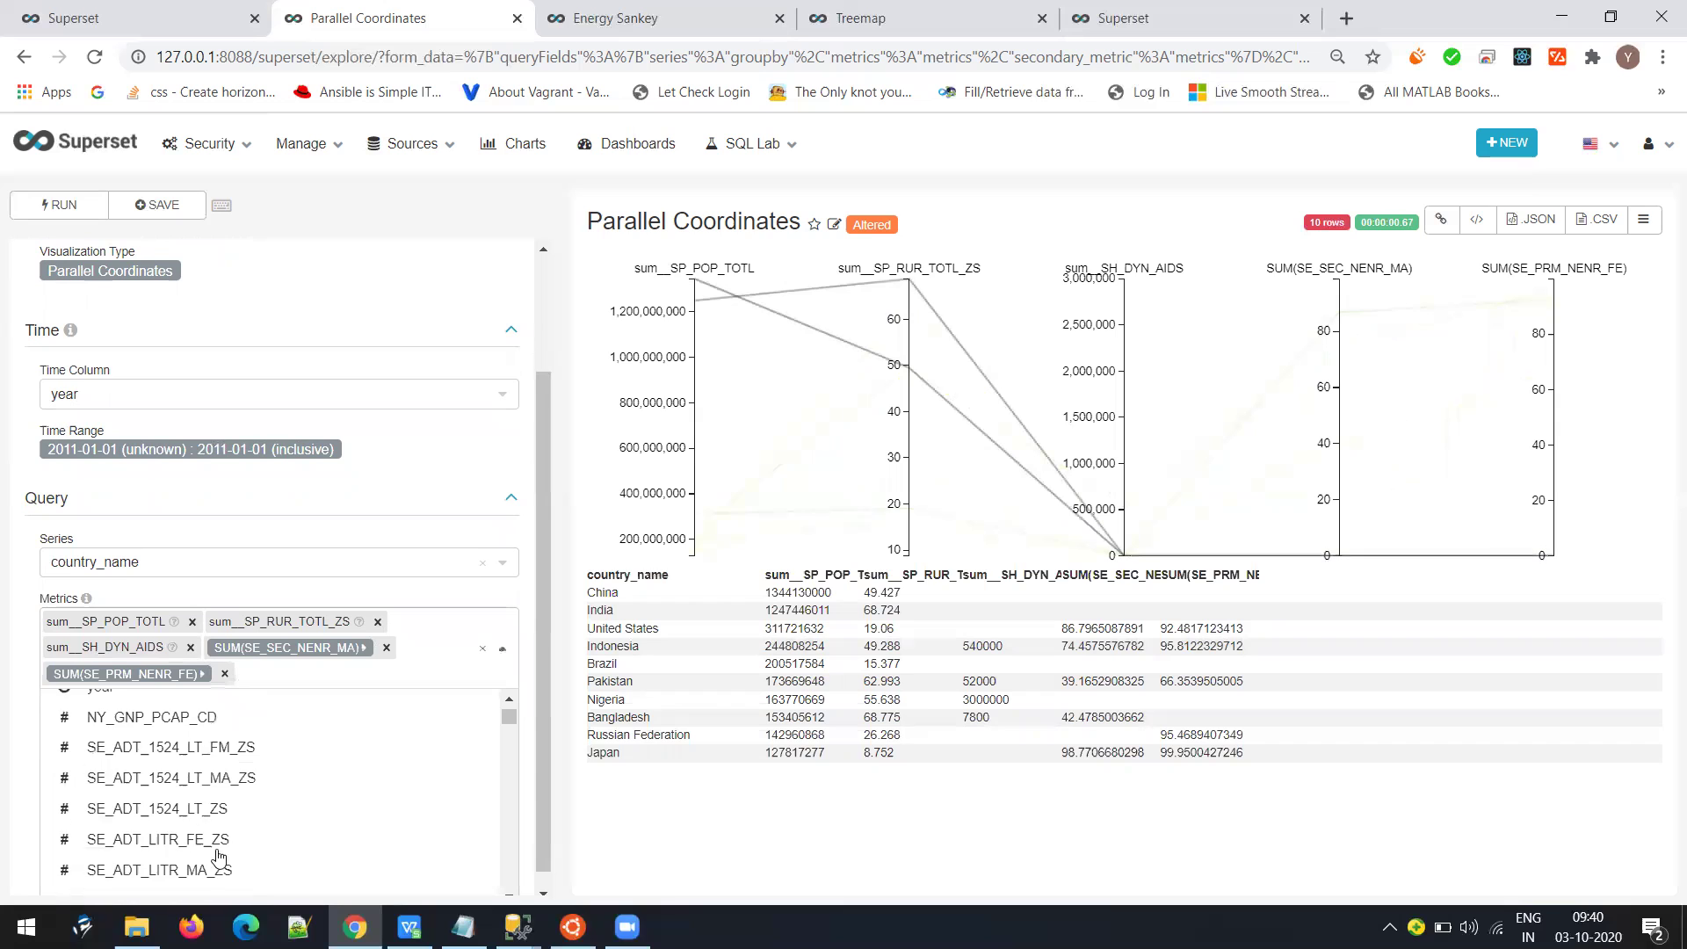
pyautogui.click(201, 826)
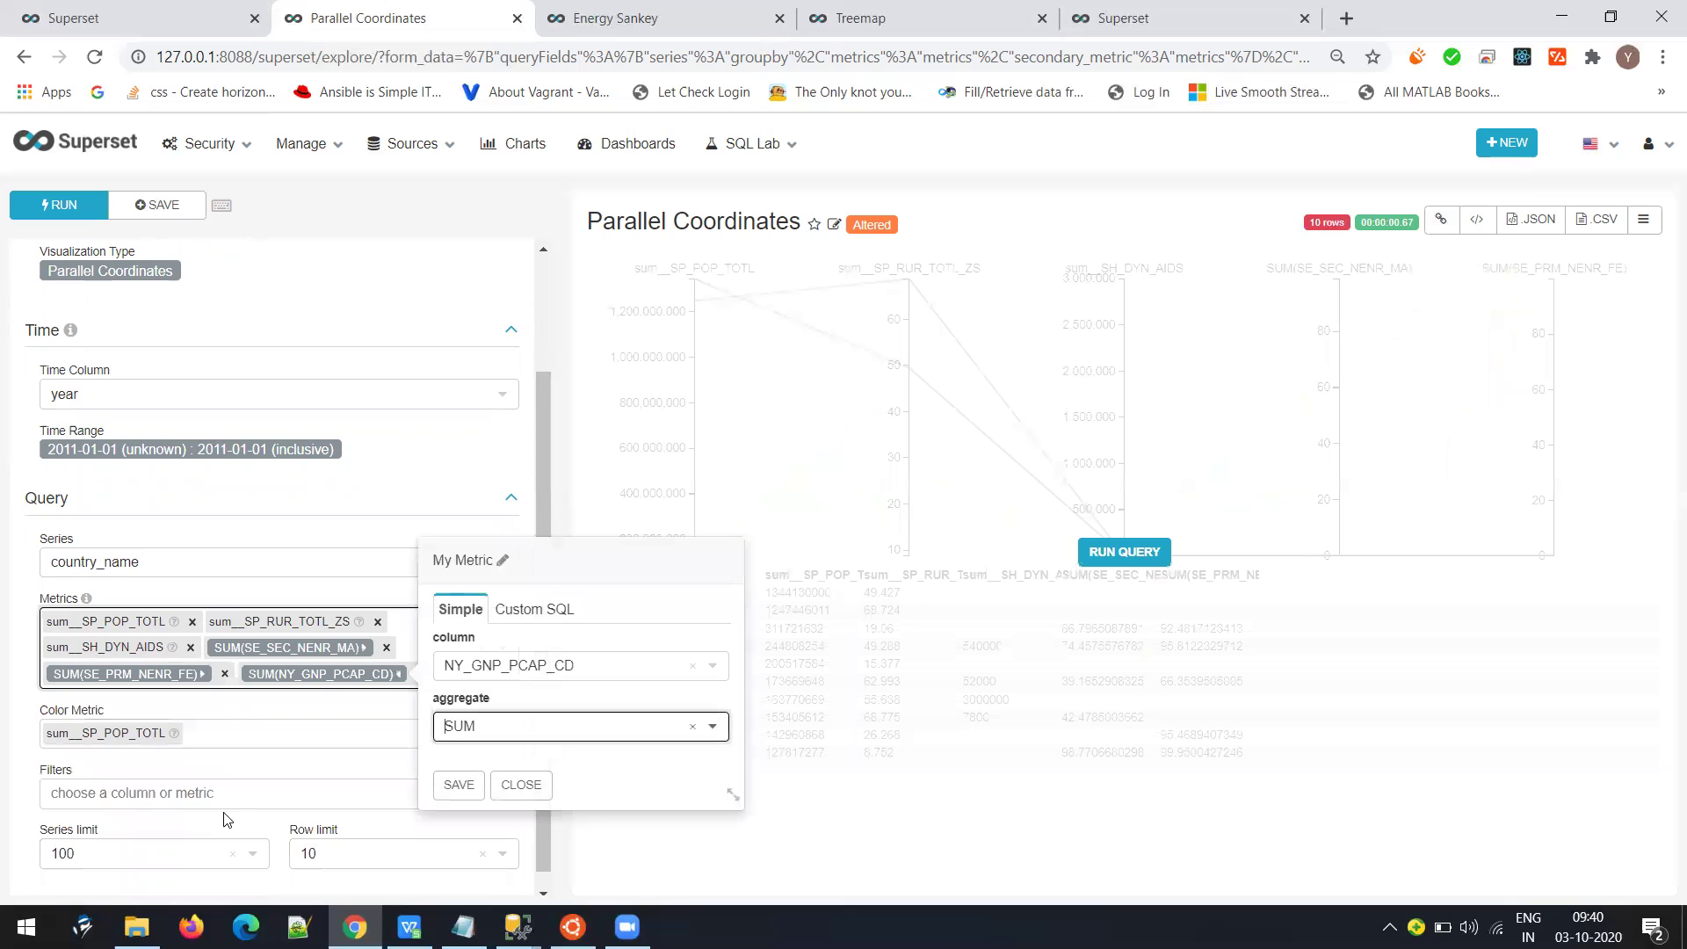
pyautogui.click(450, 784)
pyautogui.click(1109, 554)
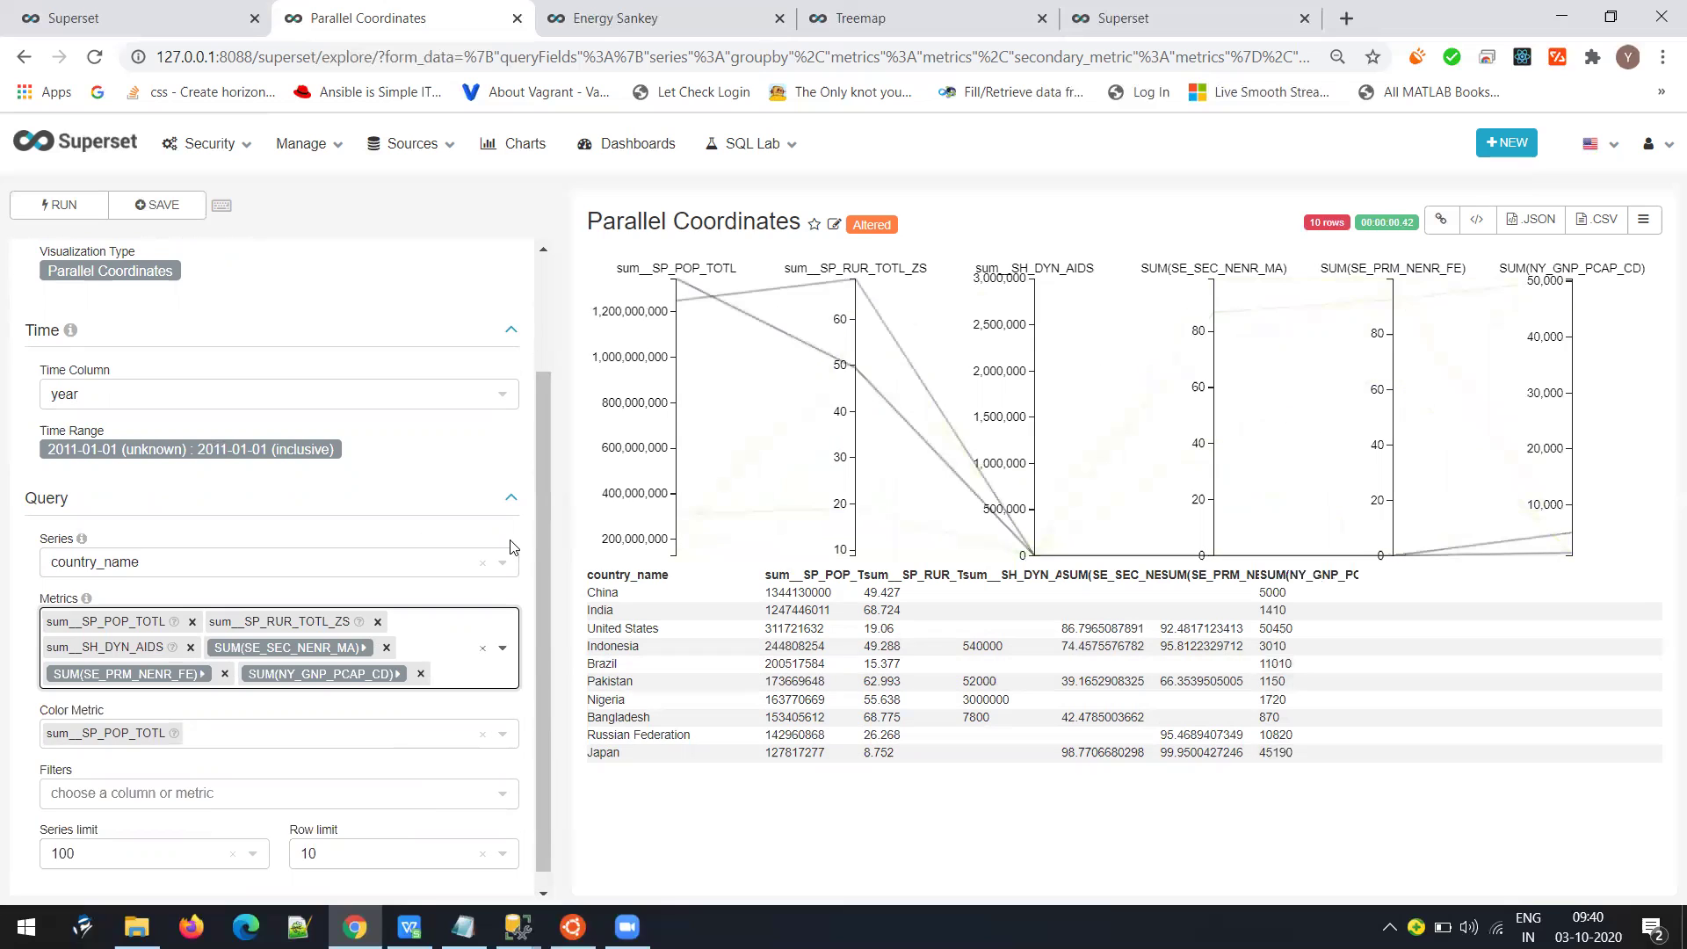
pyautogui.scroll(2, 115, 279)
pyautogui.click(118, 264)
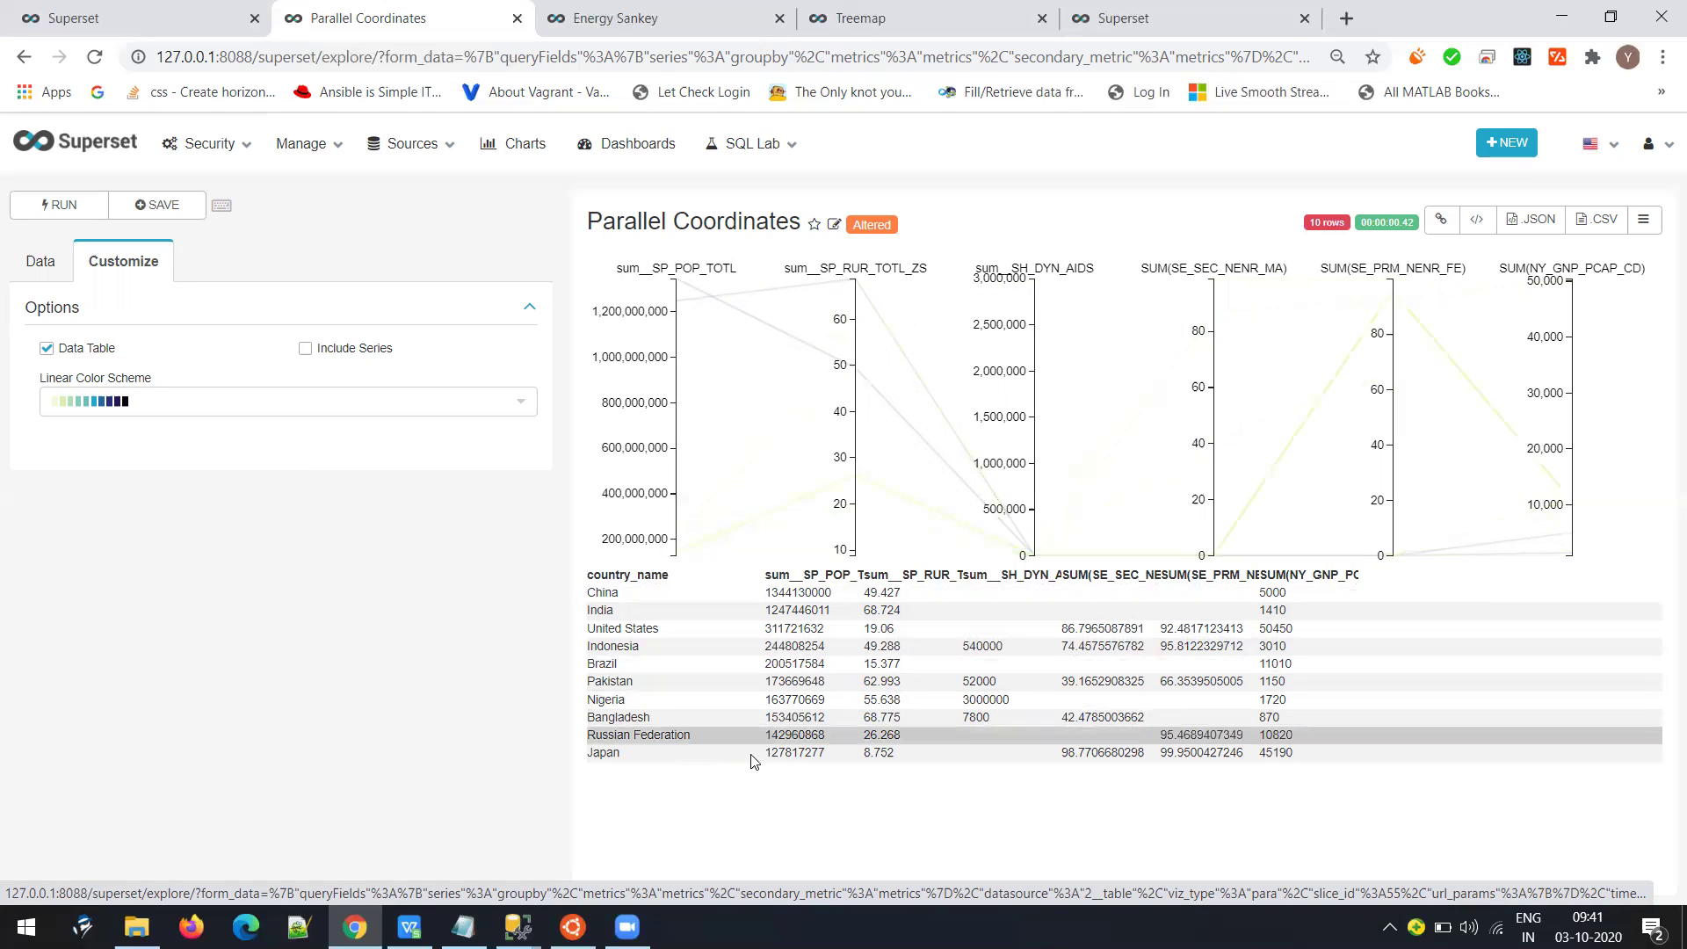
# Switch to the Notepad notes, highlight "Sunburst" in the list of chart types, and return to the browser
pyautogui.click(463, 927)
pyautogui.moveTo(208, 511); pyautogui.dragTo(327, 524)
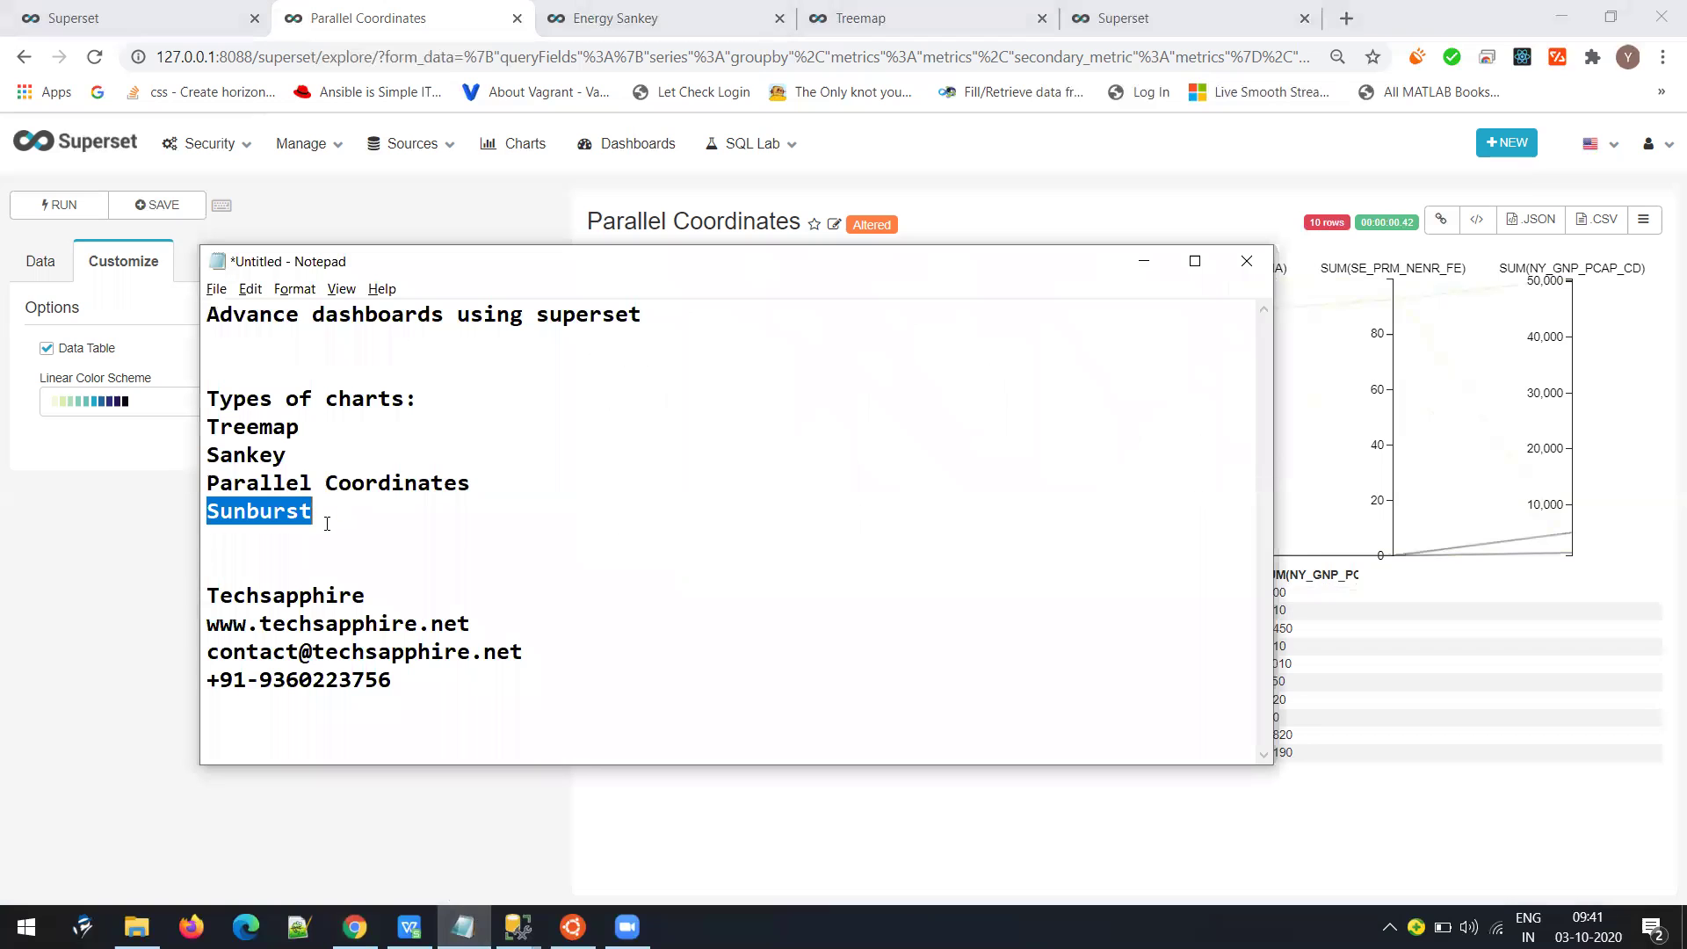
pyautogui.click(112, 474)
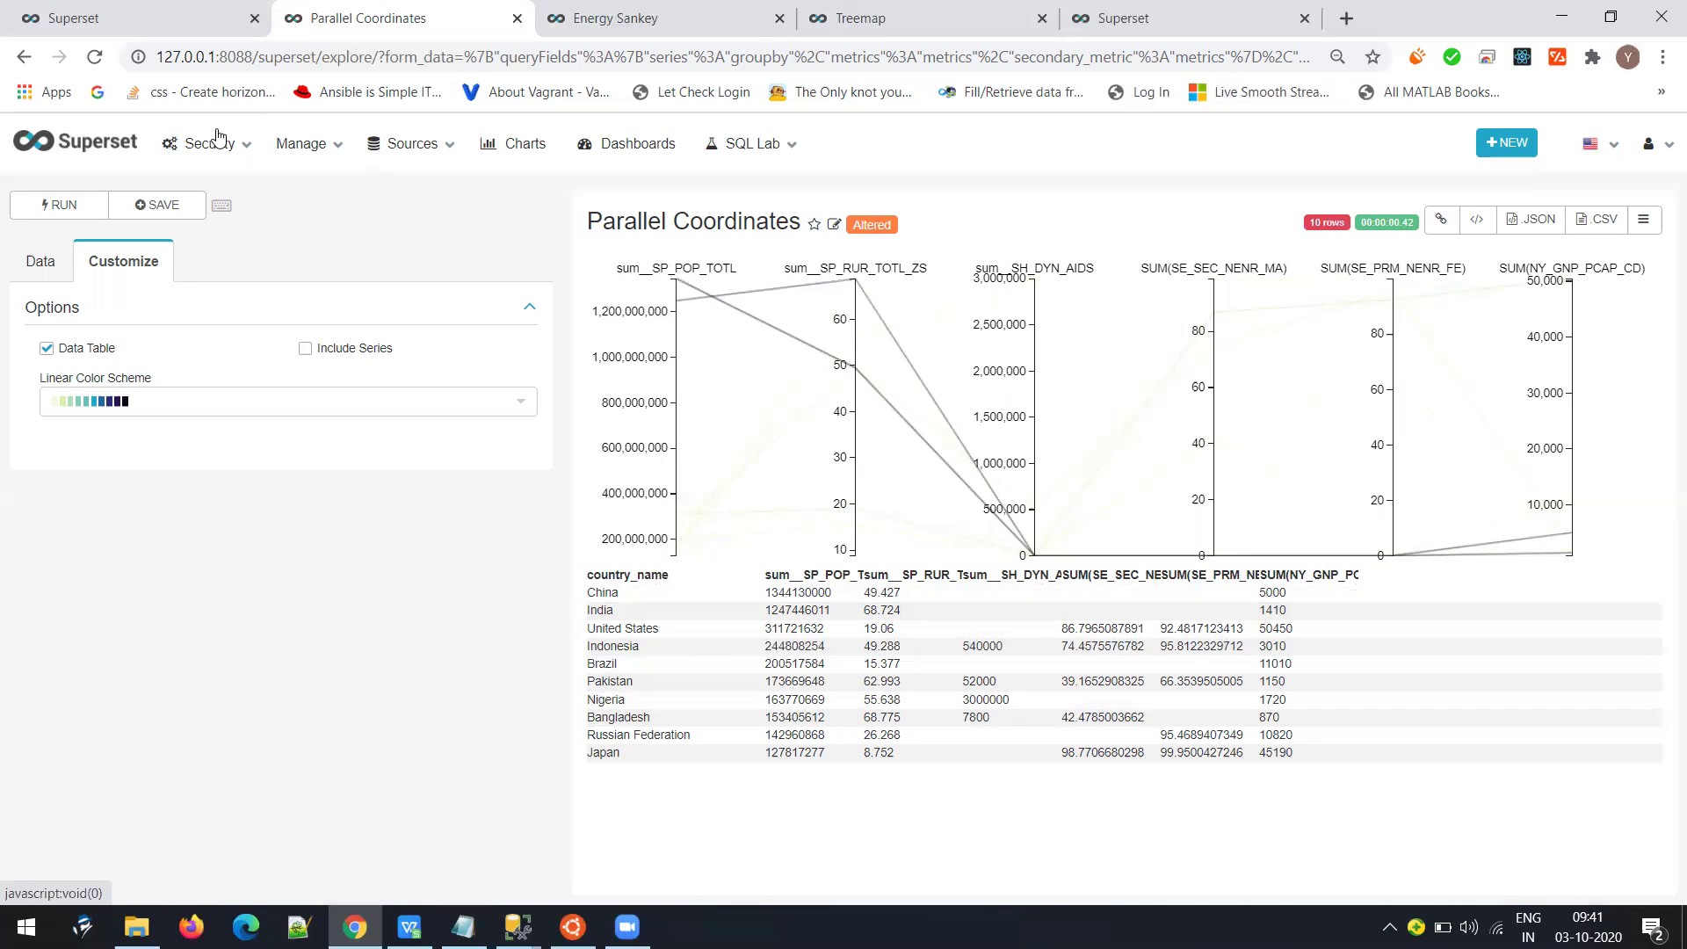
# Search the chart list page for "sunb" and open the Rural Breakdown chart in a new browser tab
pyautogui.click(175, 18)
pyautogui.hotkey('ctrl', 'f')
pyautogui.write('sunb')
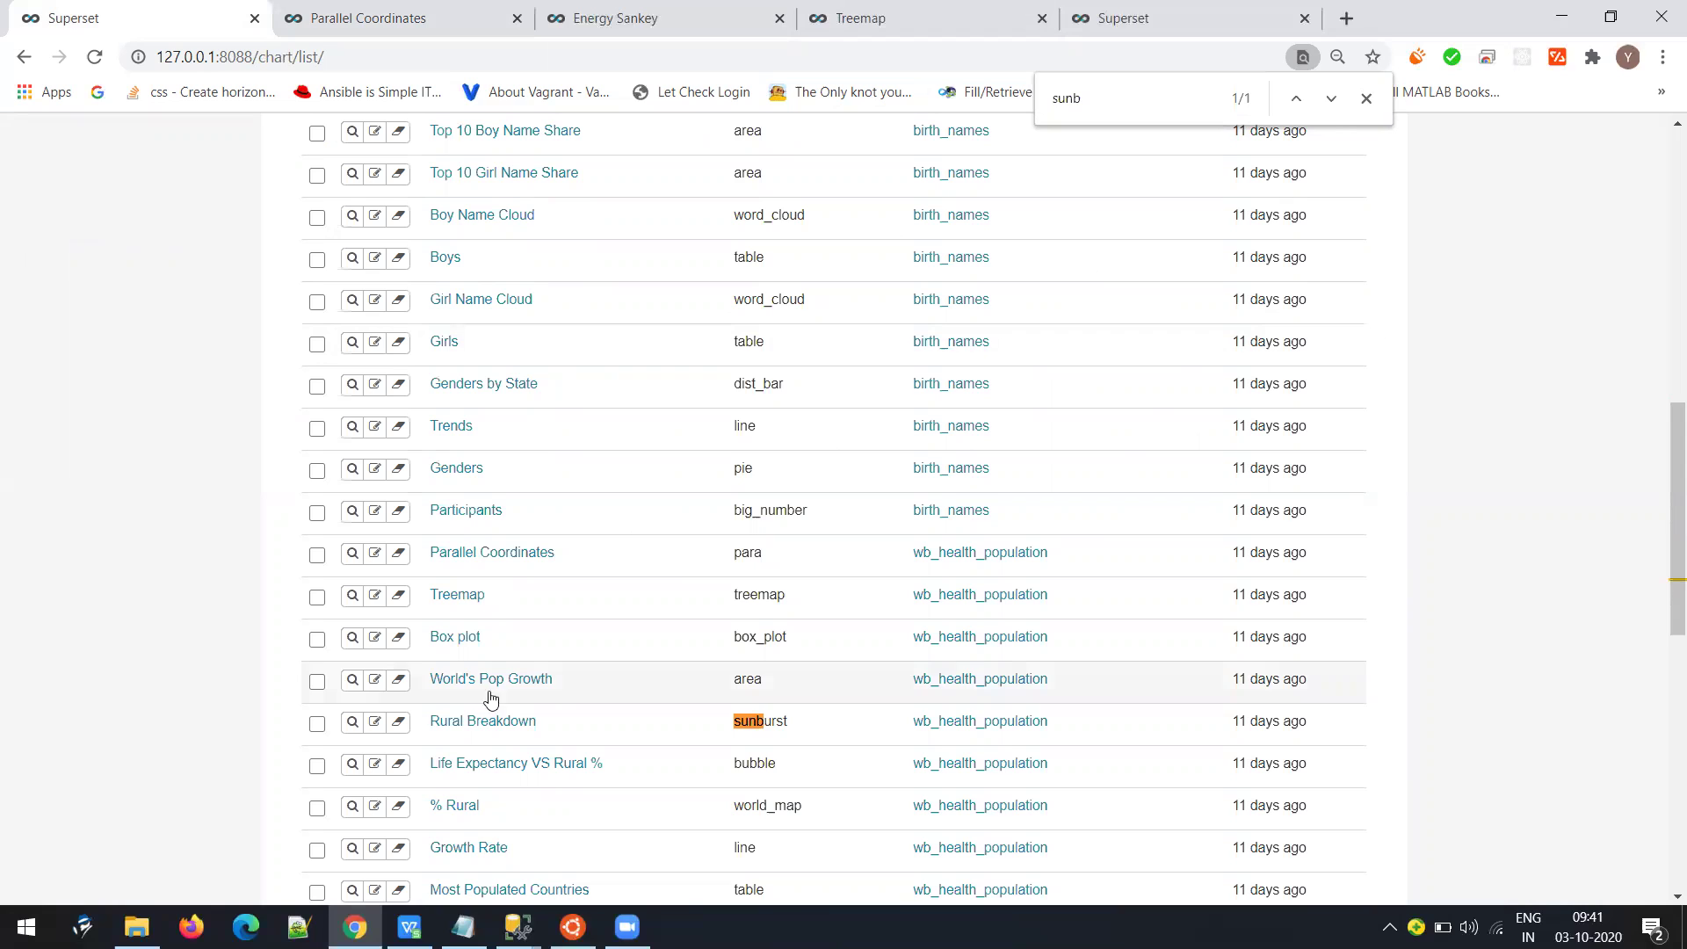
pyautogui.rightClick(475, 726)
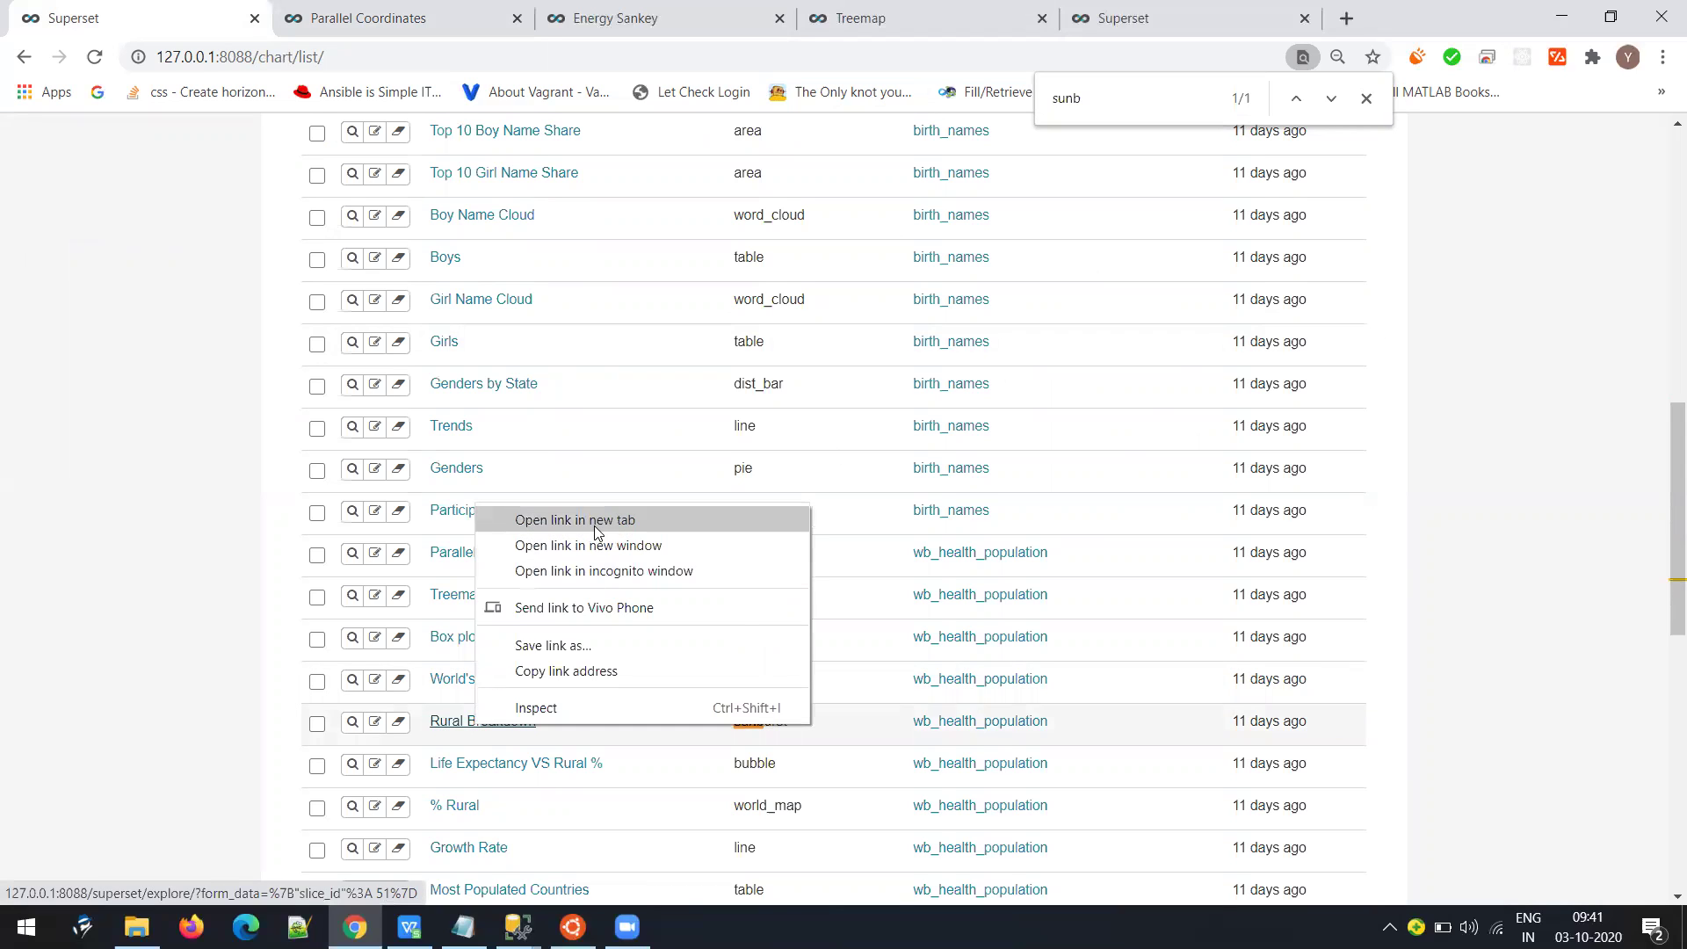
pyautogui.click(597, 520)
pyautogui.hotkey('ctrl', '3')
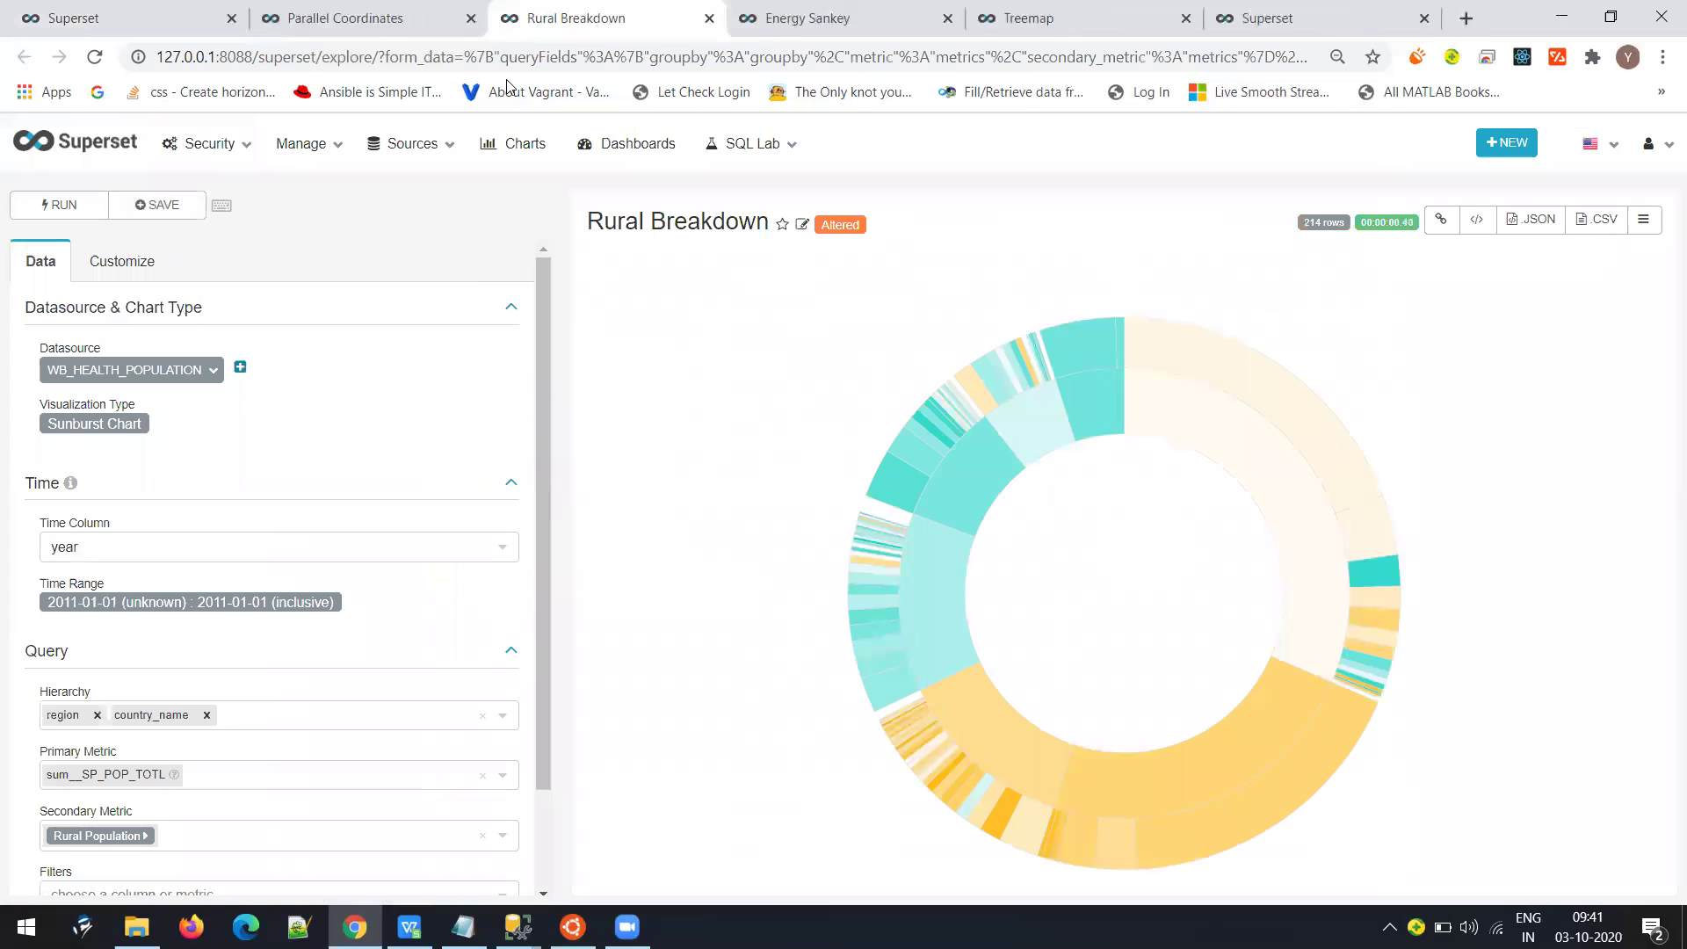
# Add year as a third level of the Rural Breakdown sunburst's hierarchy and run the query
pyautogui.moveTo(947, 591)
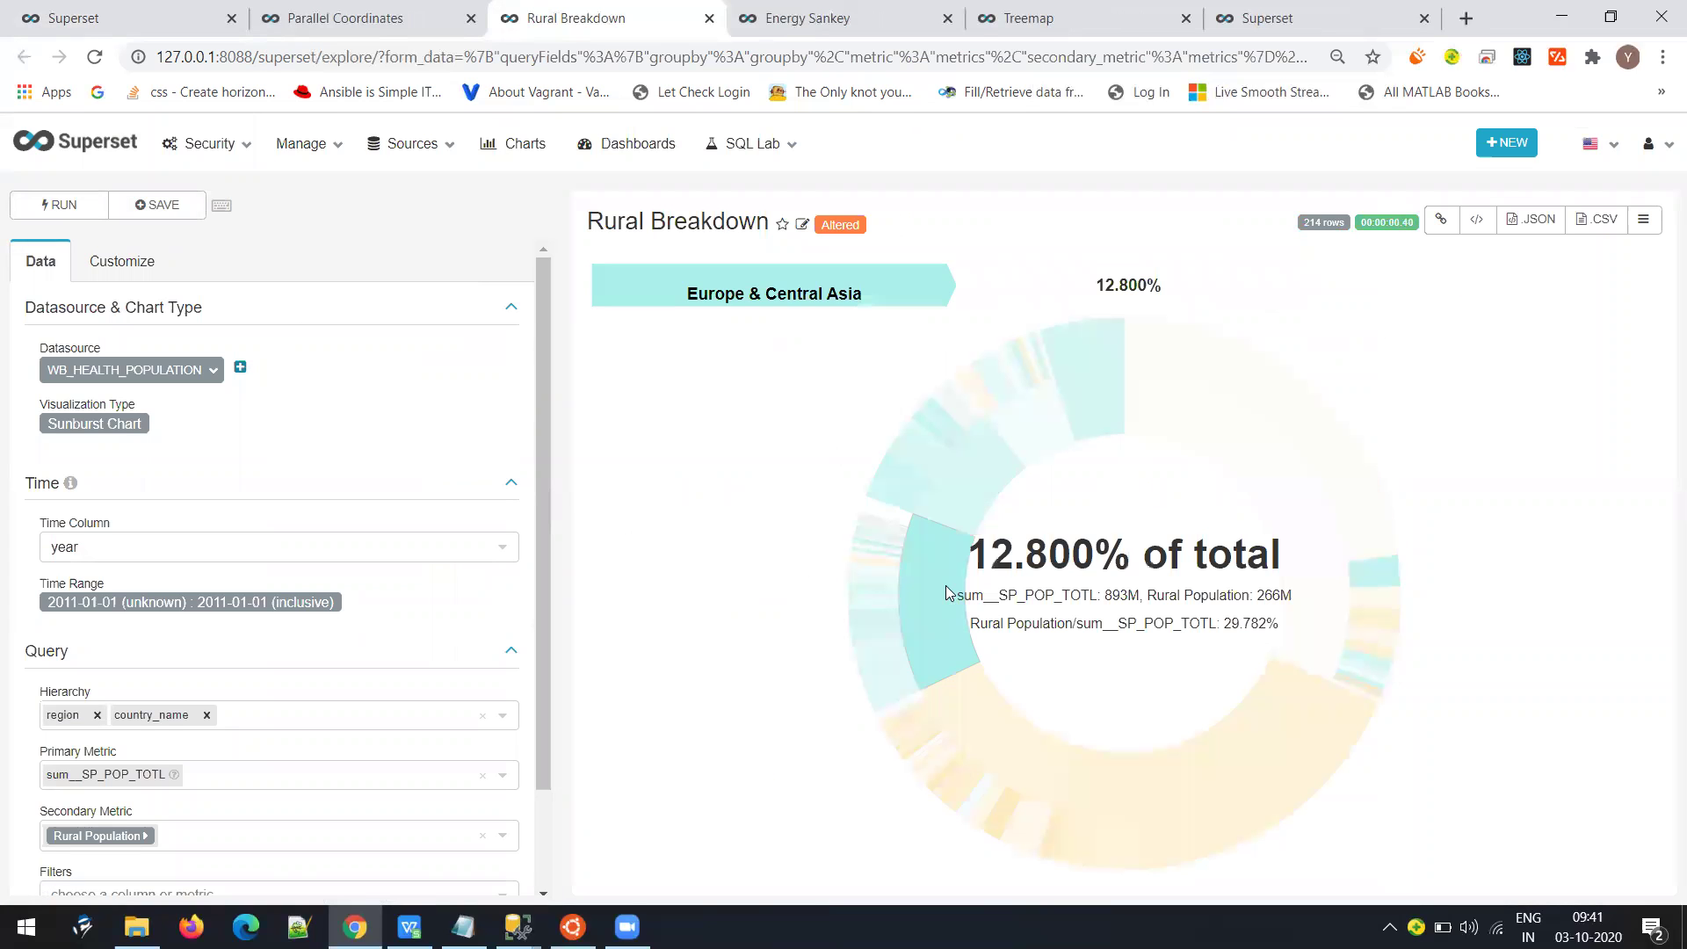
pyautogui.scroll(-2, 138, 835)
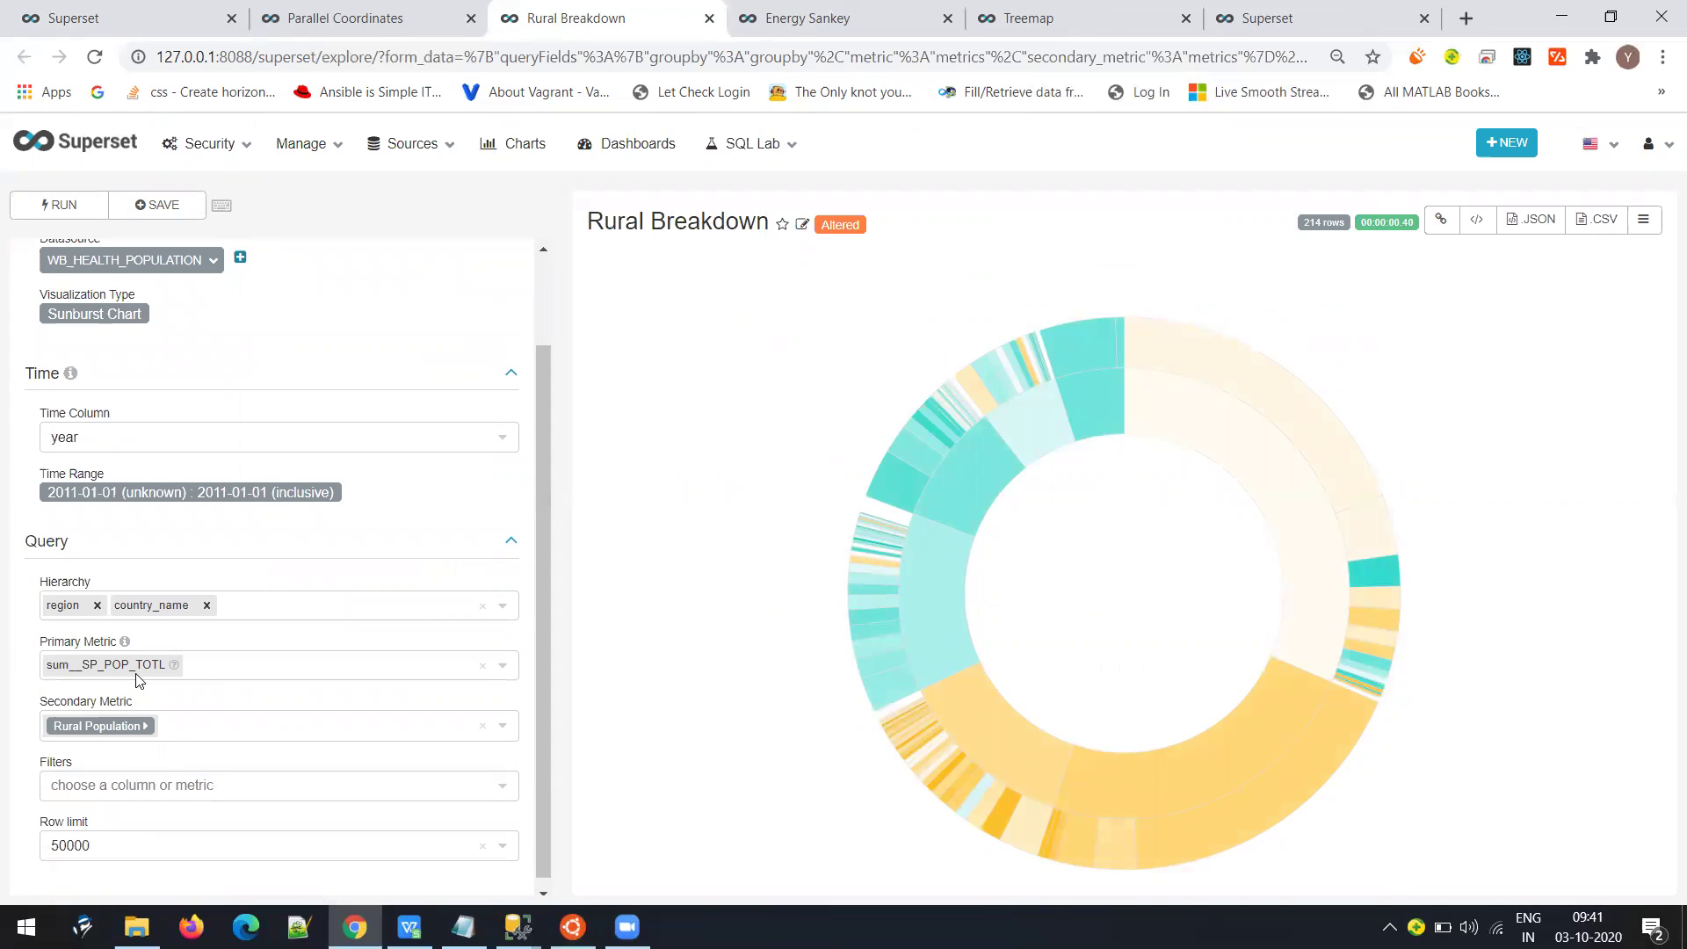
pyautogui.click(291, 603)
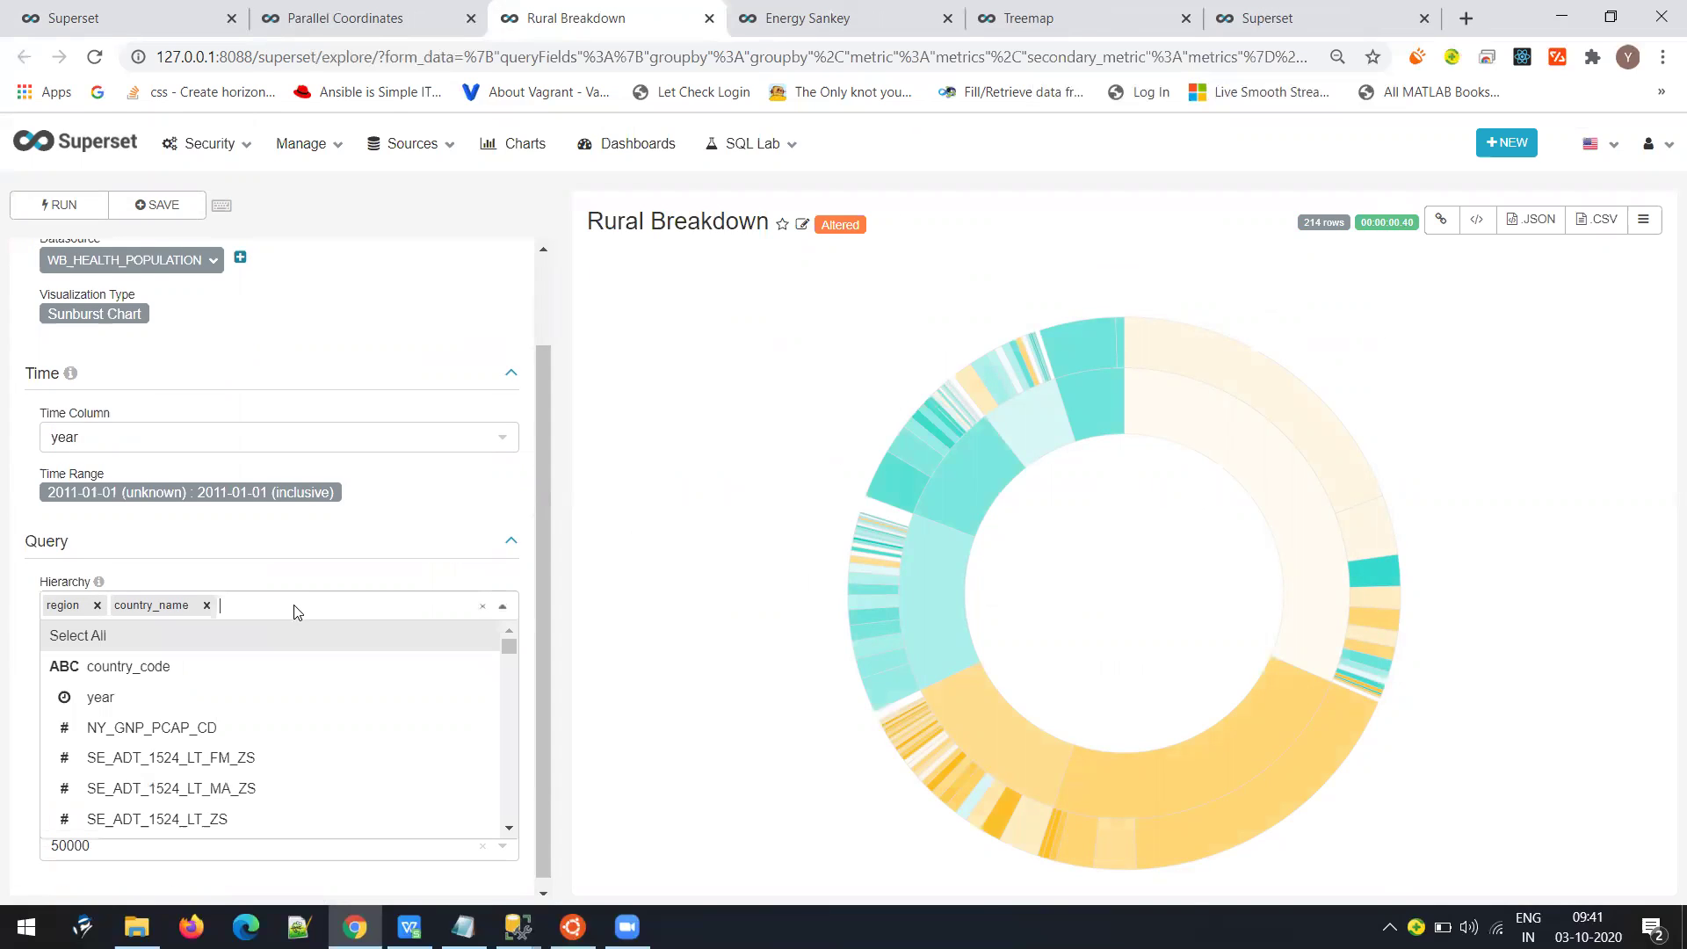
pyautogui.click(274, 695)
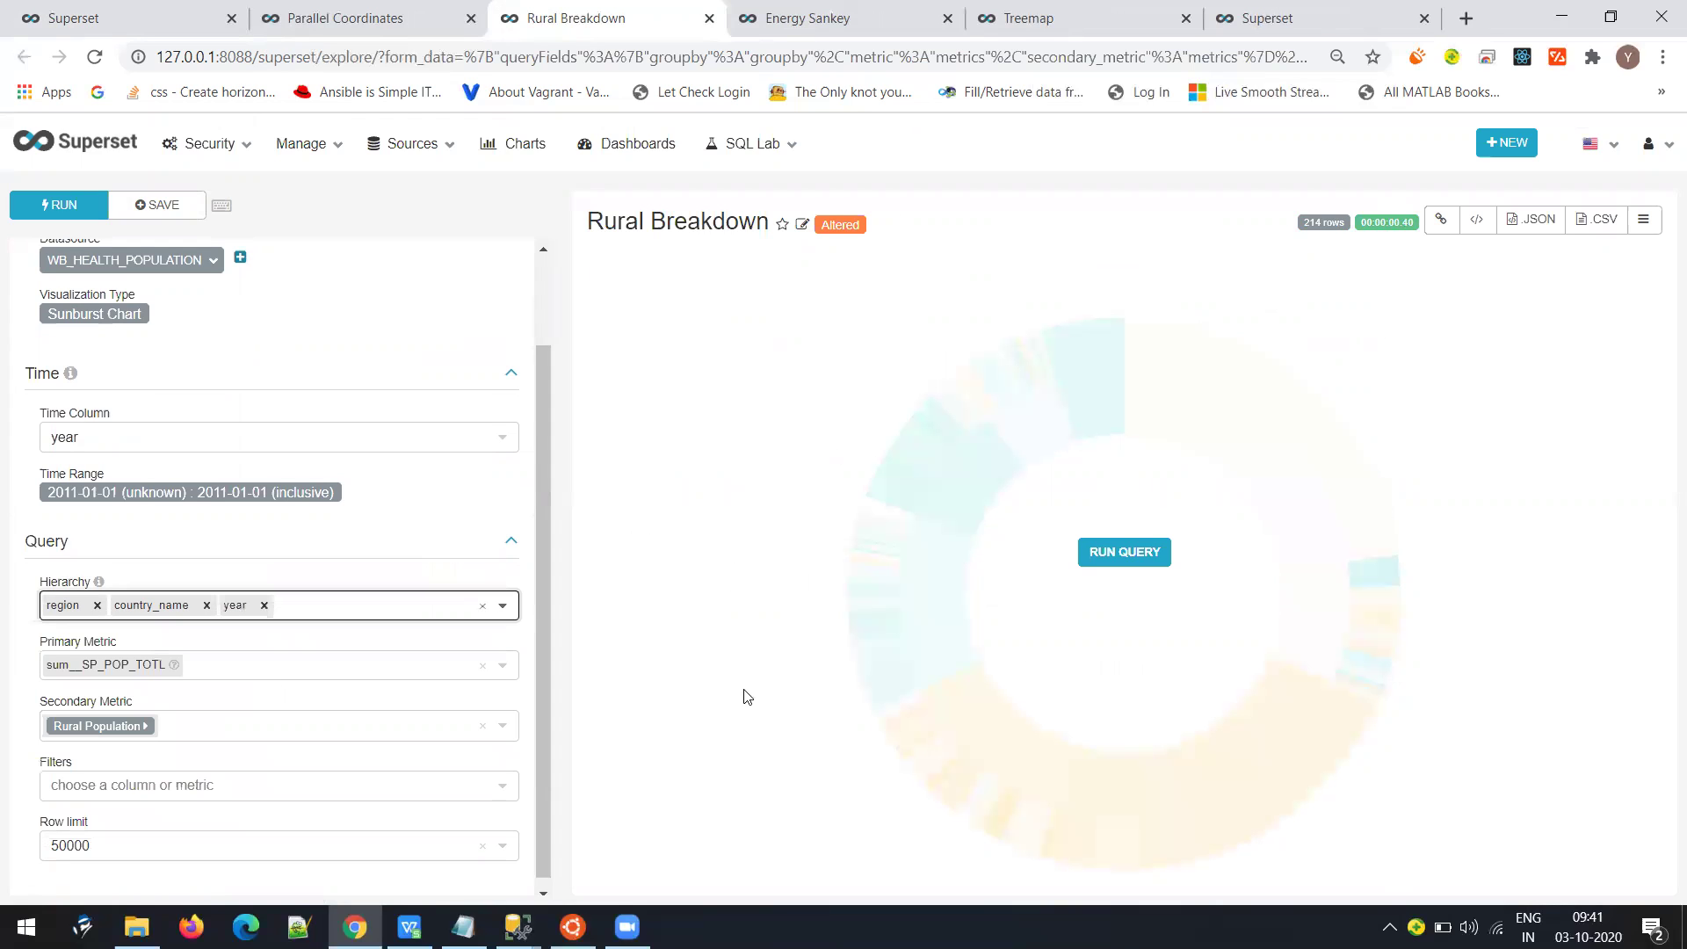
pyautogui.click(1102, 548)
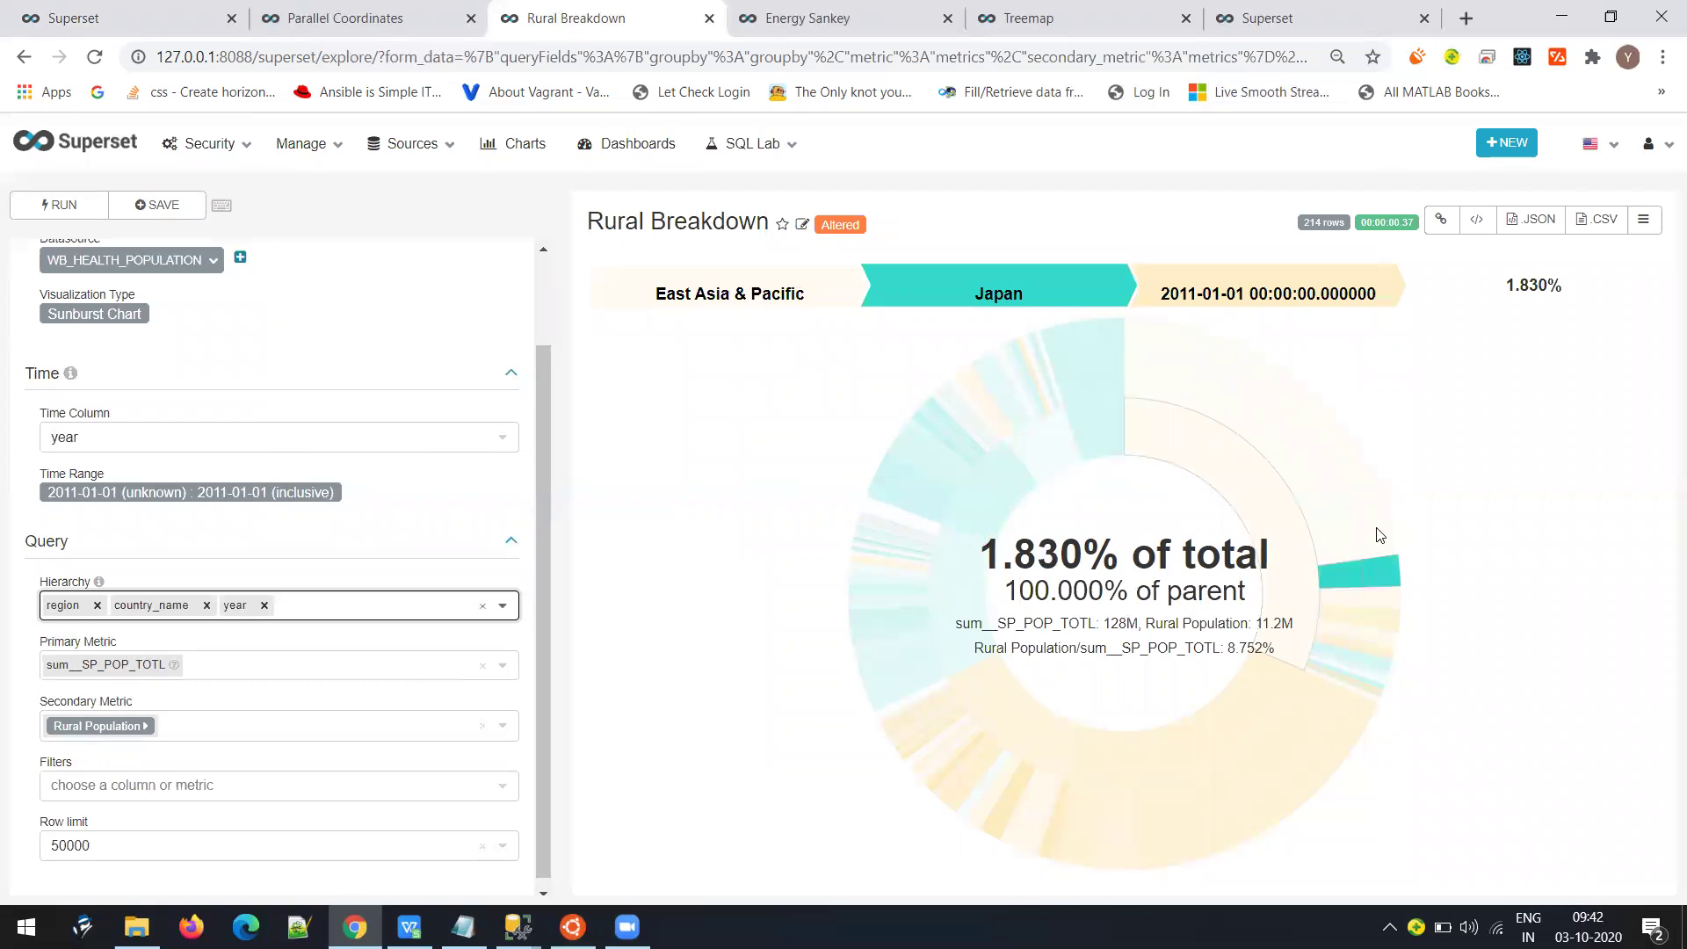
# Remove year from the Rural Breakdown sunburst's hierarchy and rerun the query
pyautogui.click(323, 608)
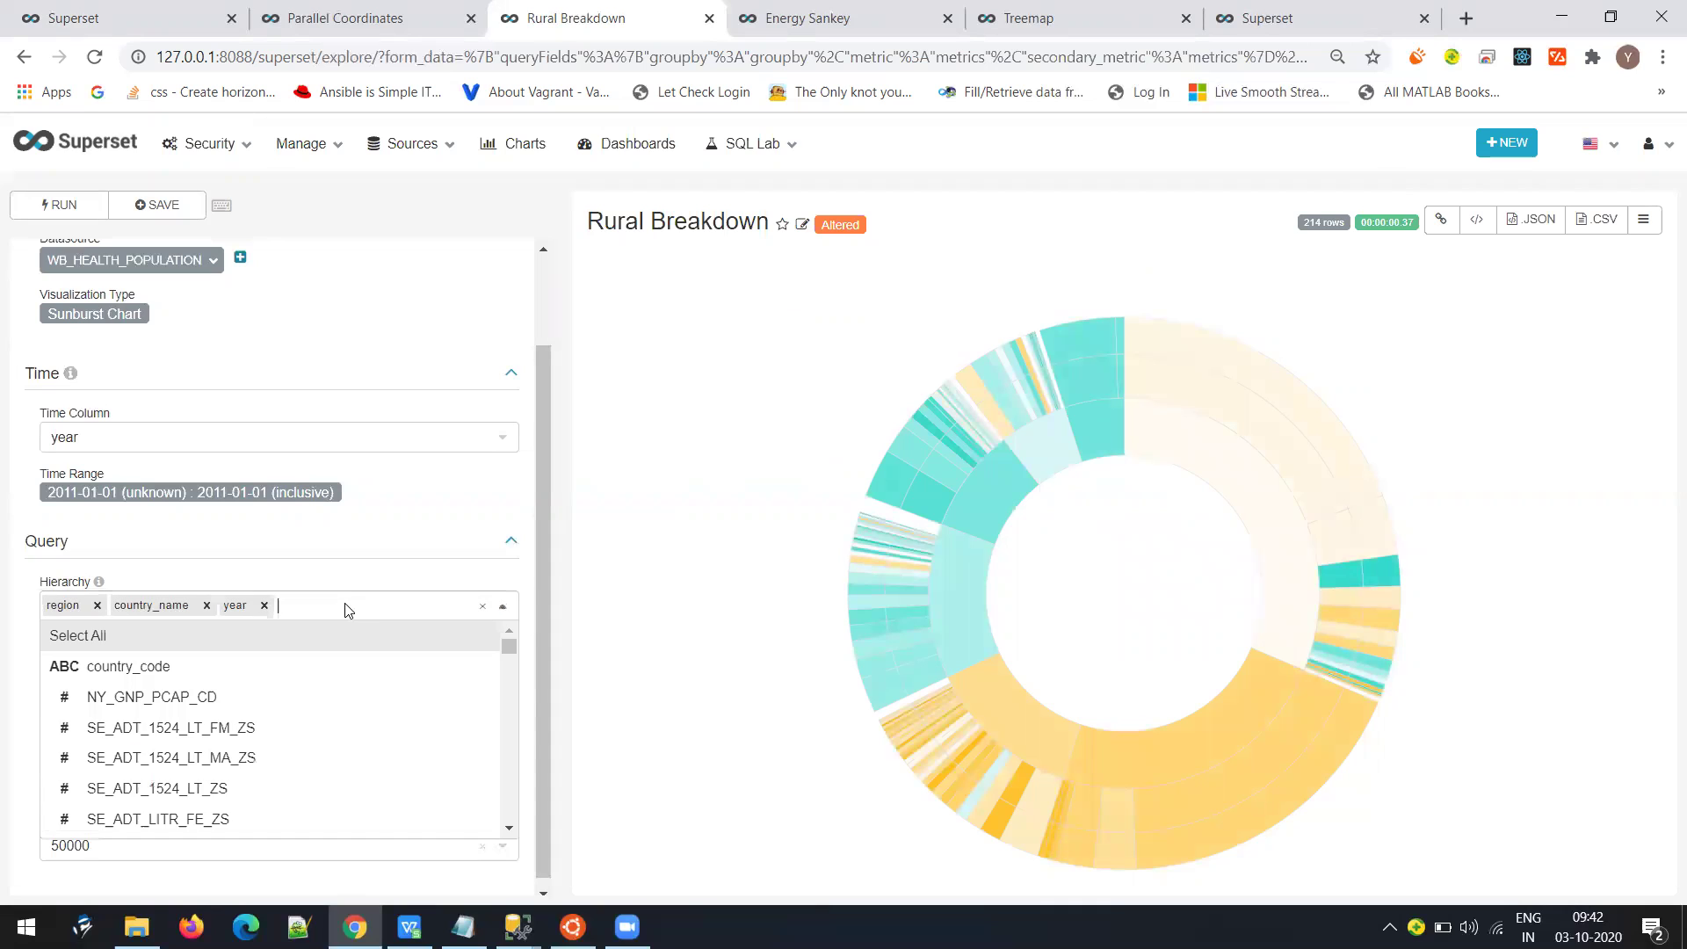
pyautogui.click(264, 604)
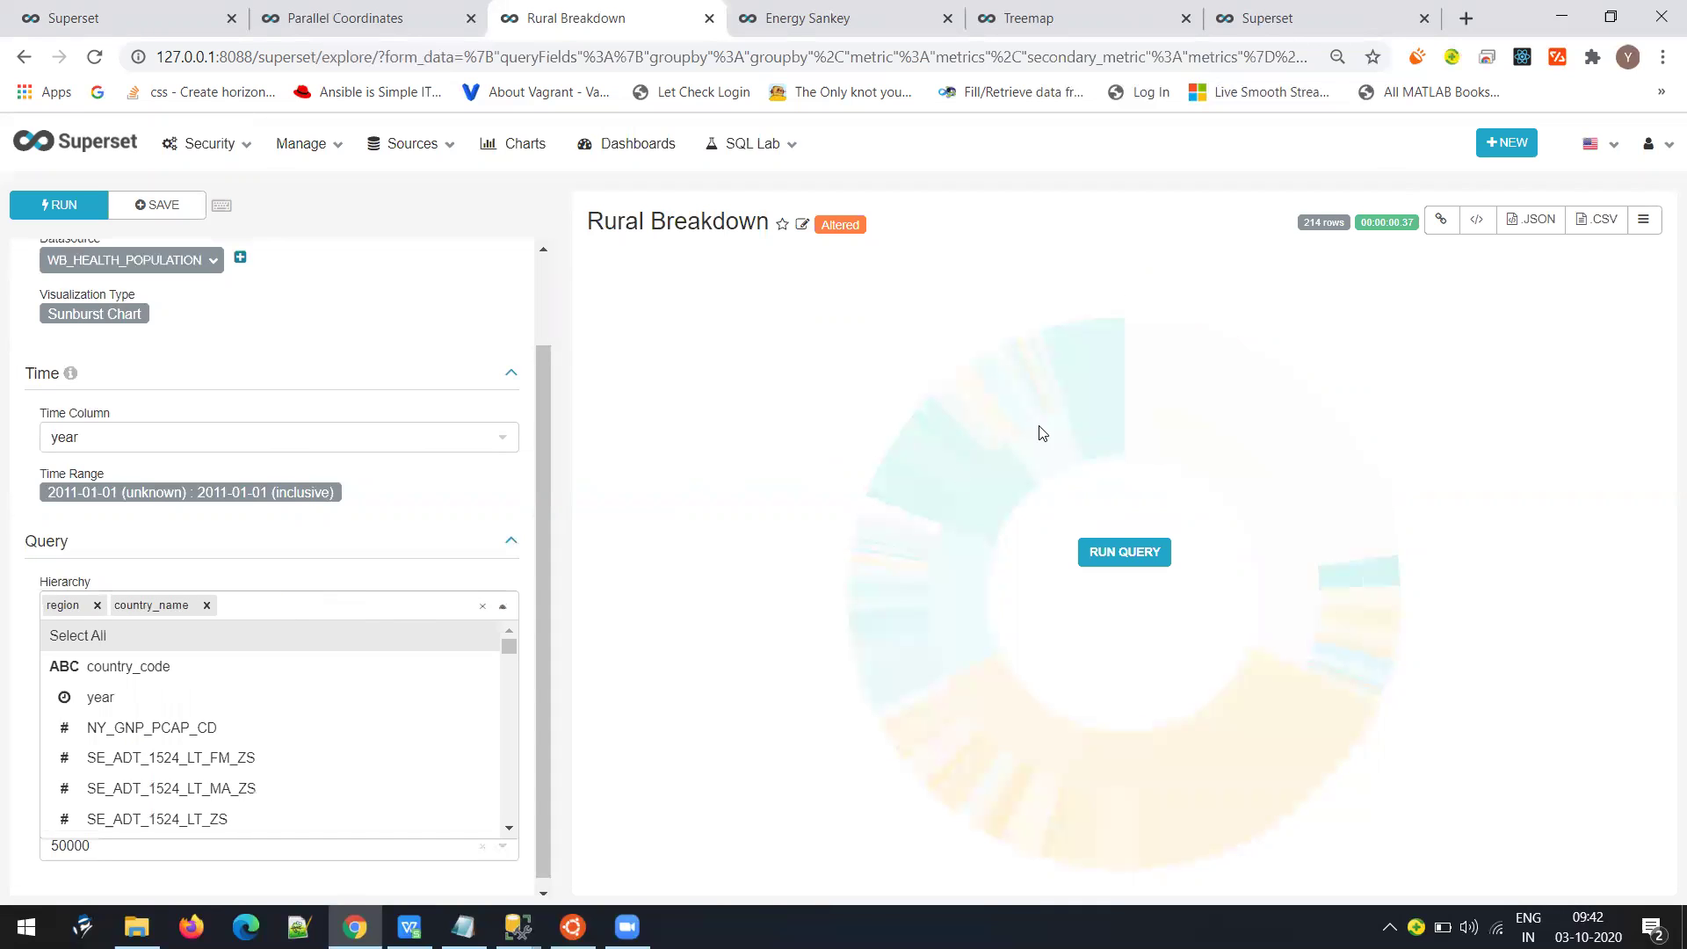
pyautogui.click(1145, 555)
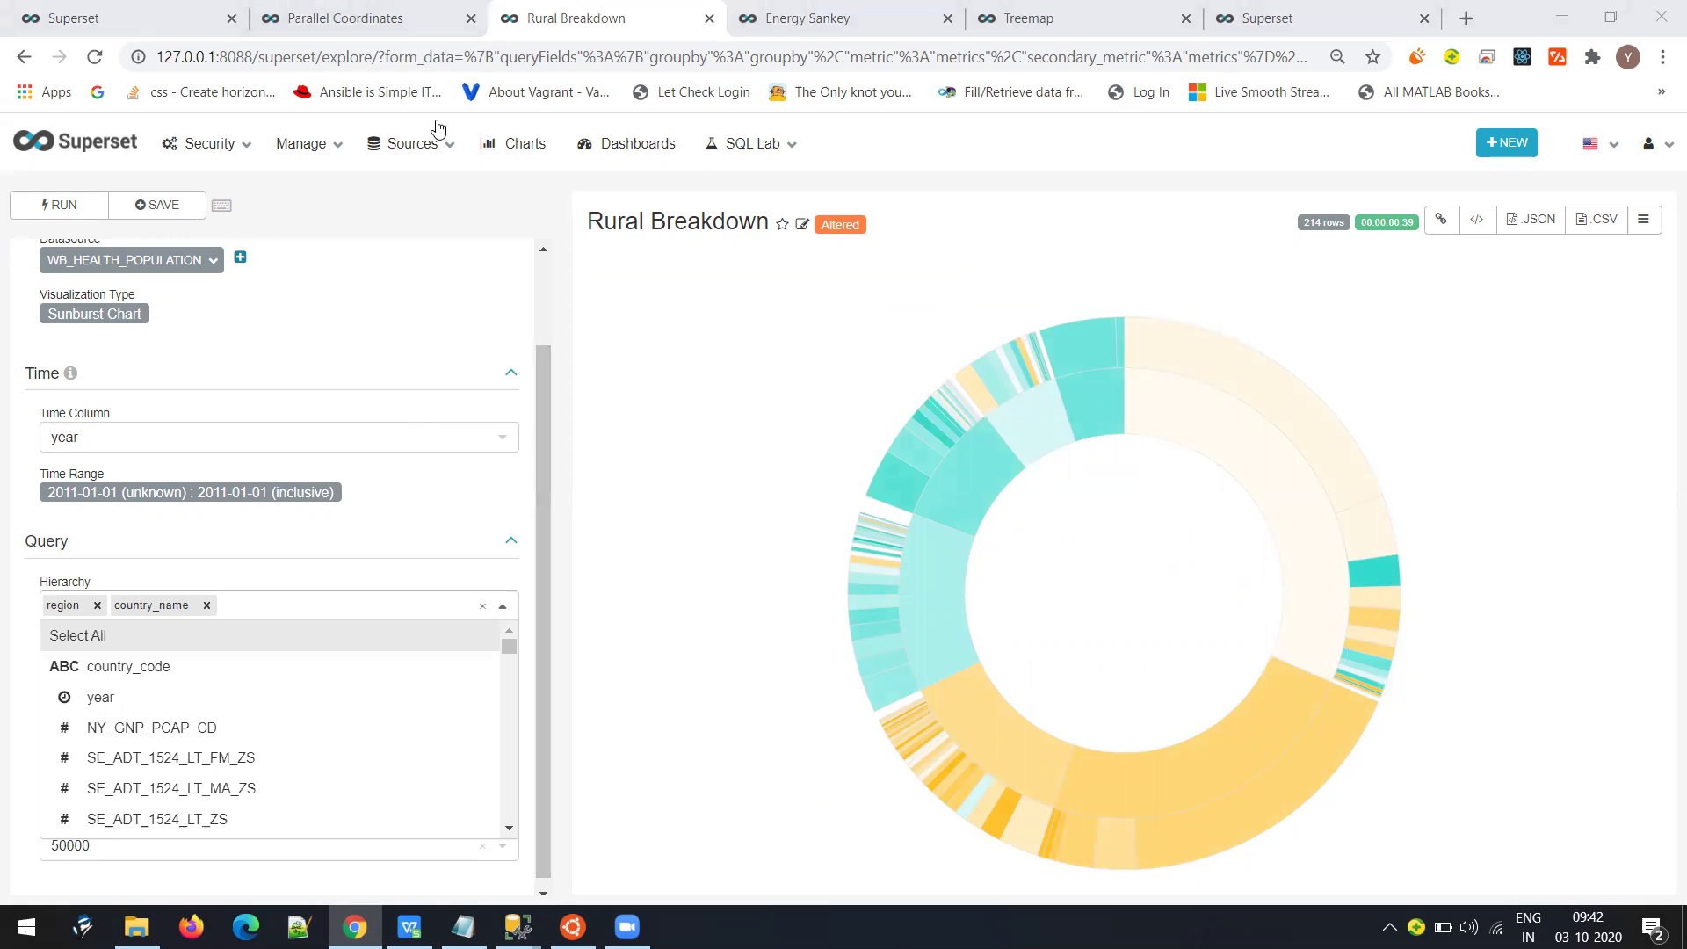
# Review the Parallel Coordinates, Treemap and Energy Sankey charts in their open browser tabs
pyautogui.click(290, 12)
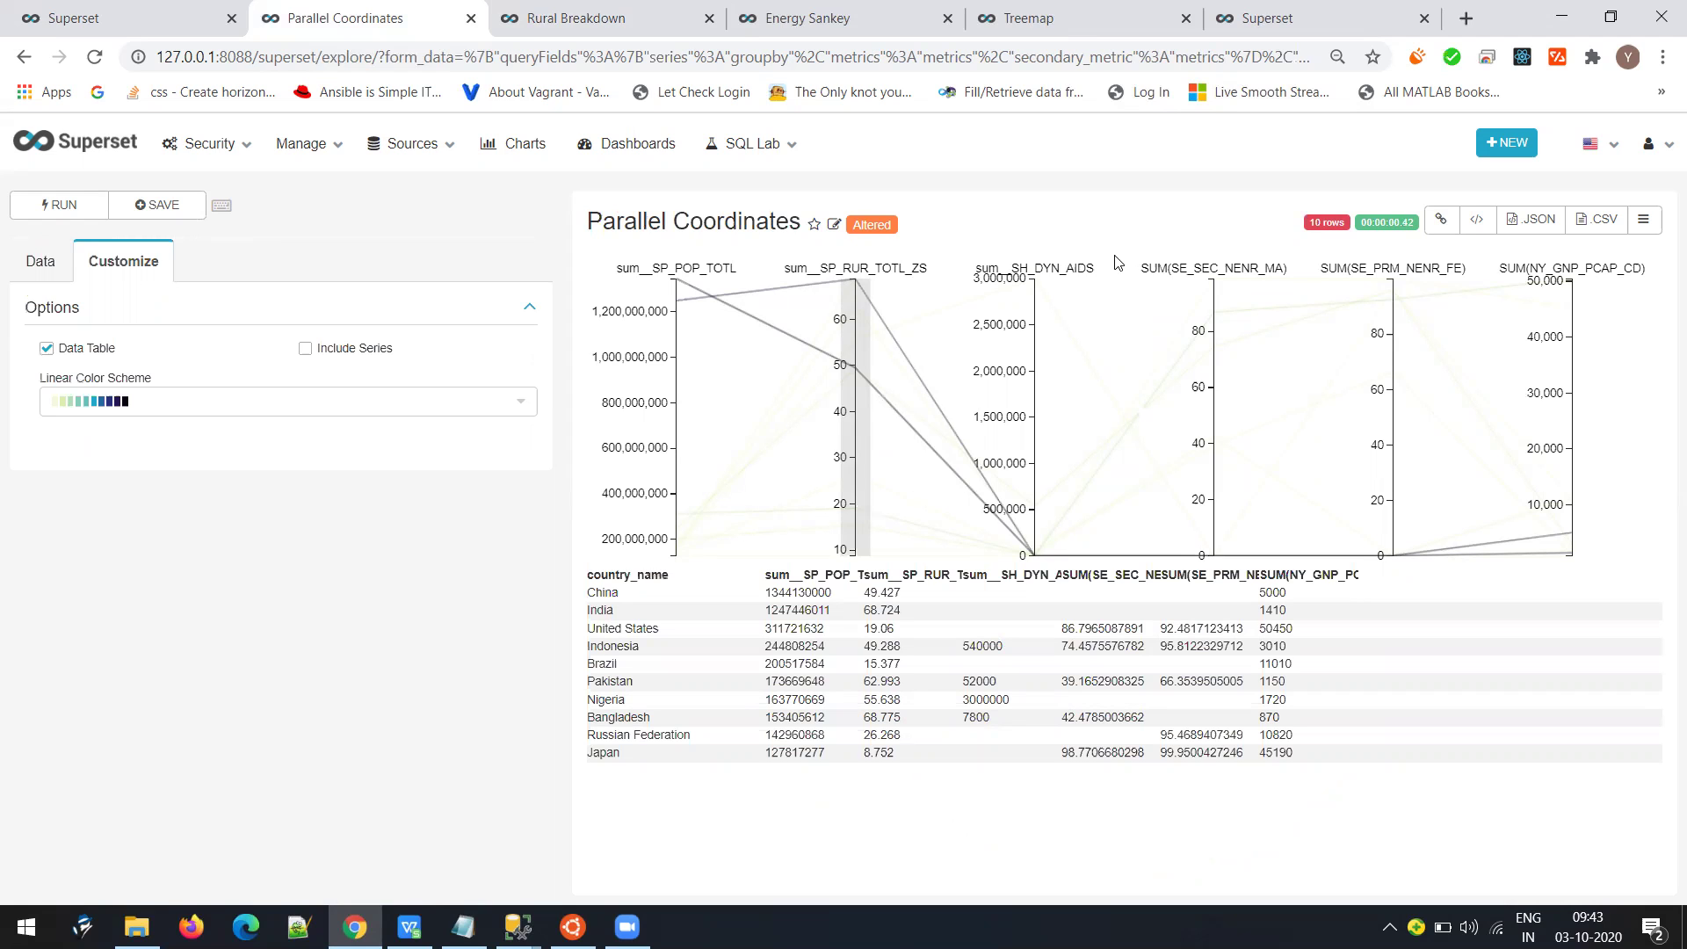
pyautogui.click(1055, 18)
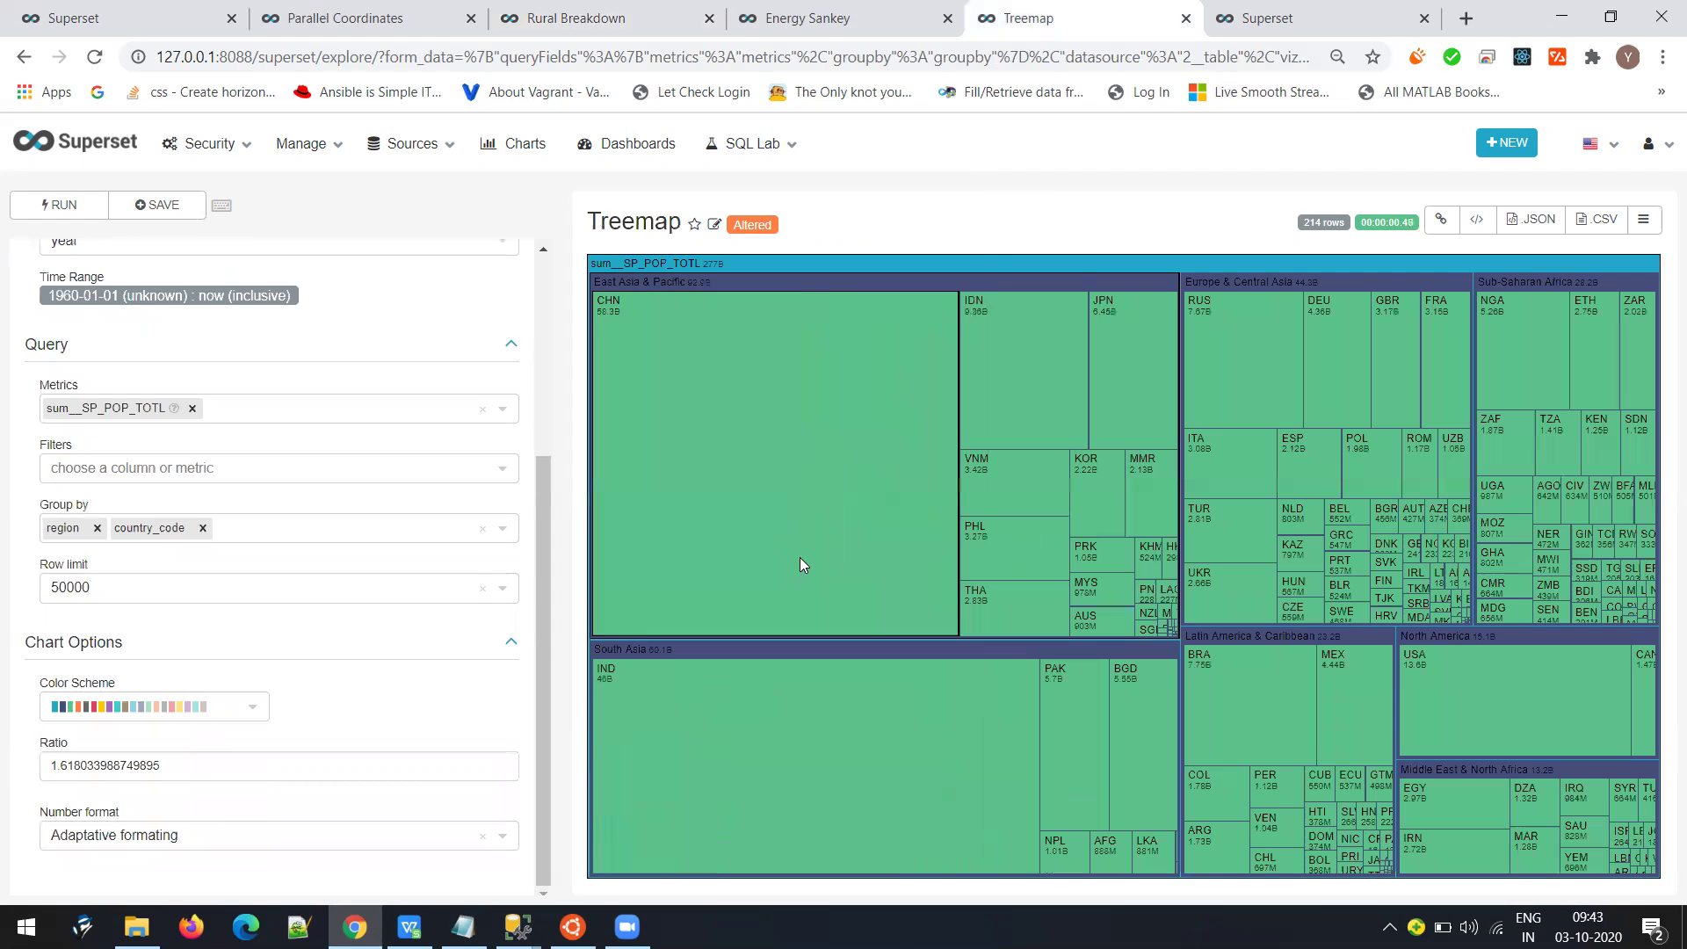
pyautogui.moveTo(800, 558)
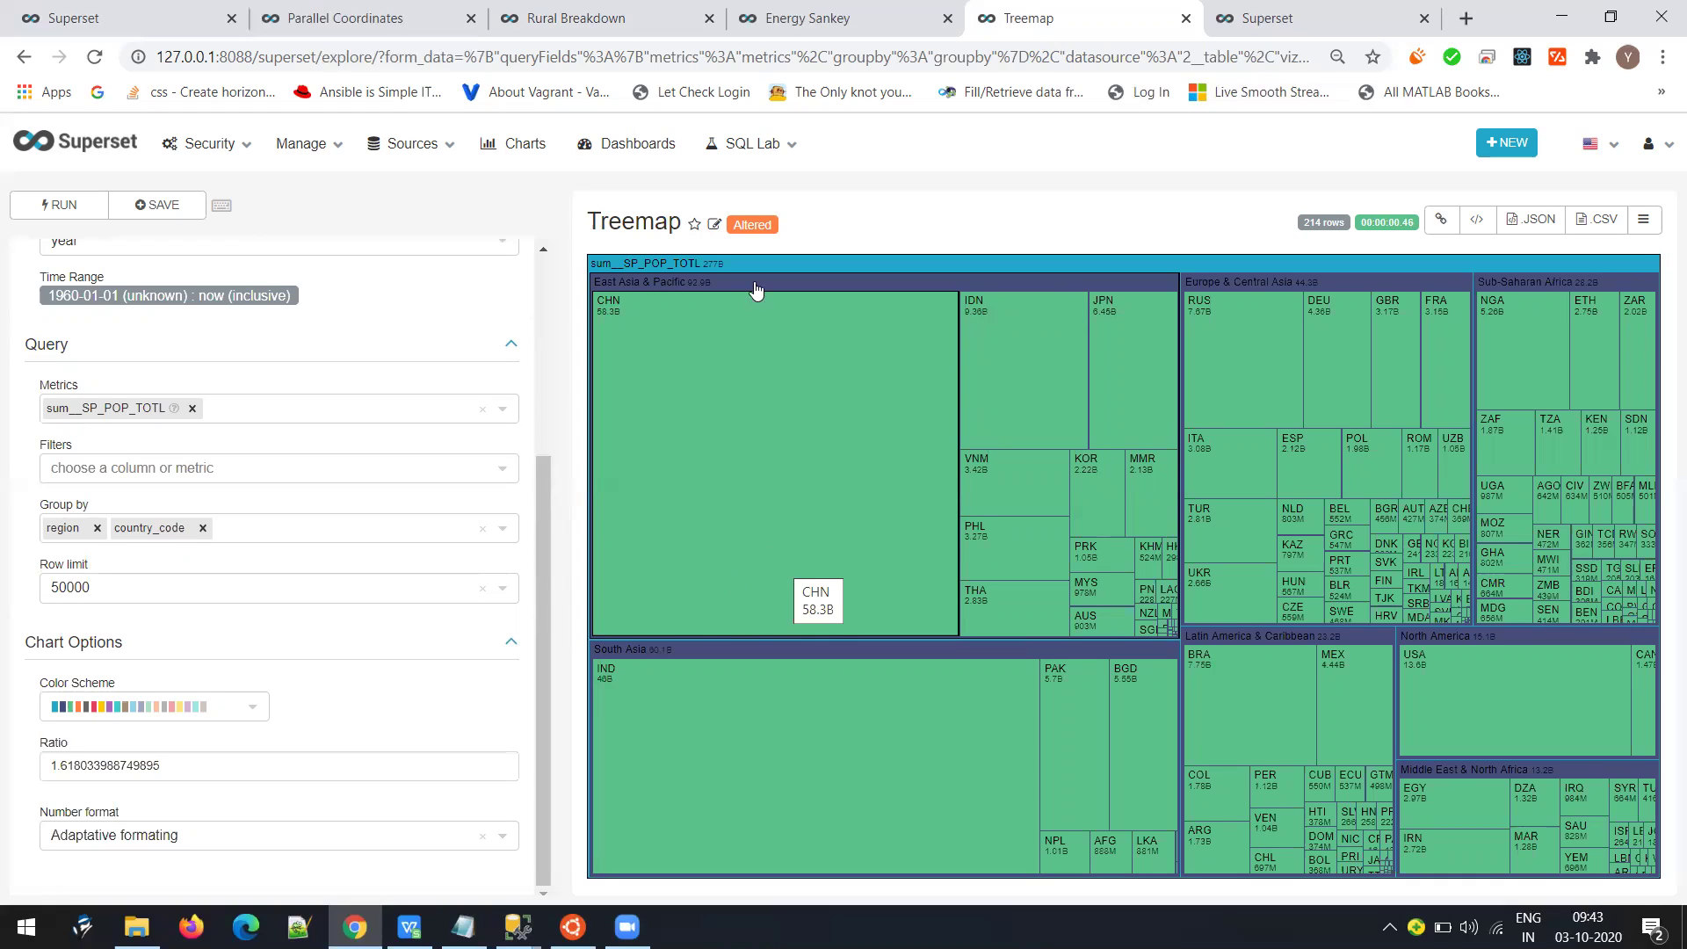
pyautogui.hotkey('ctrl', 'pageup')
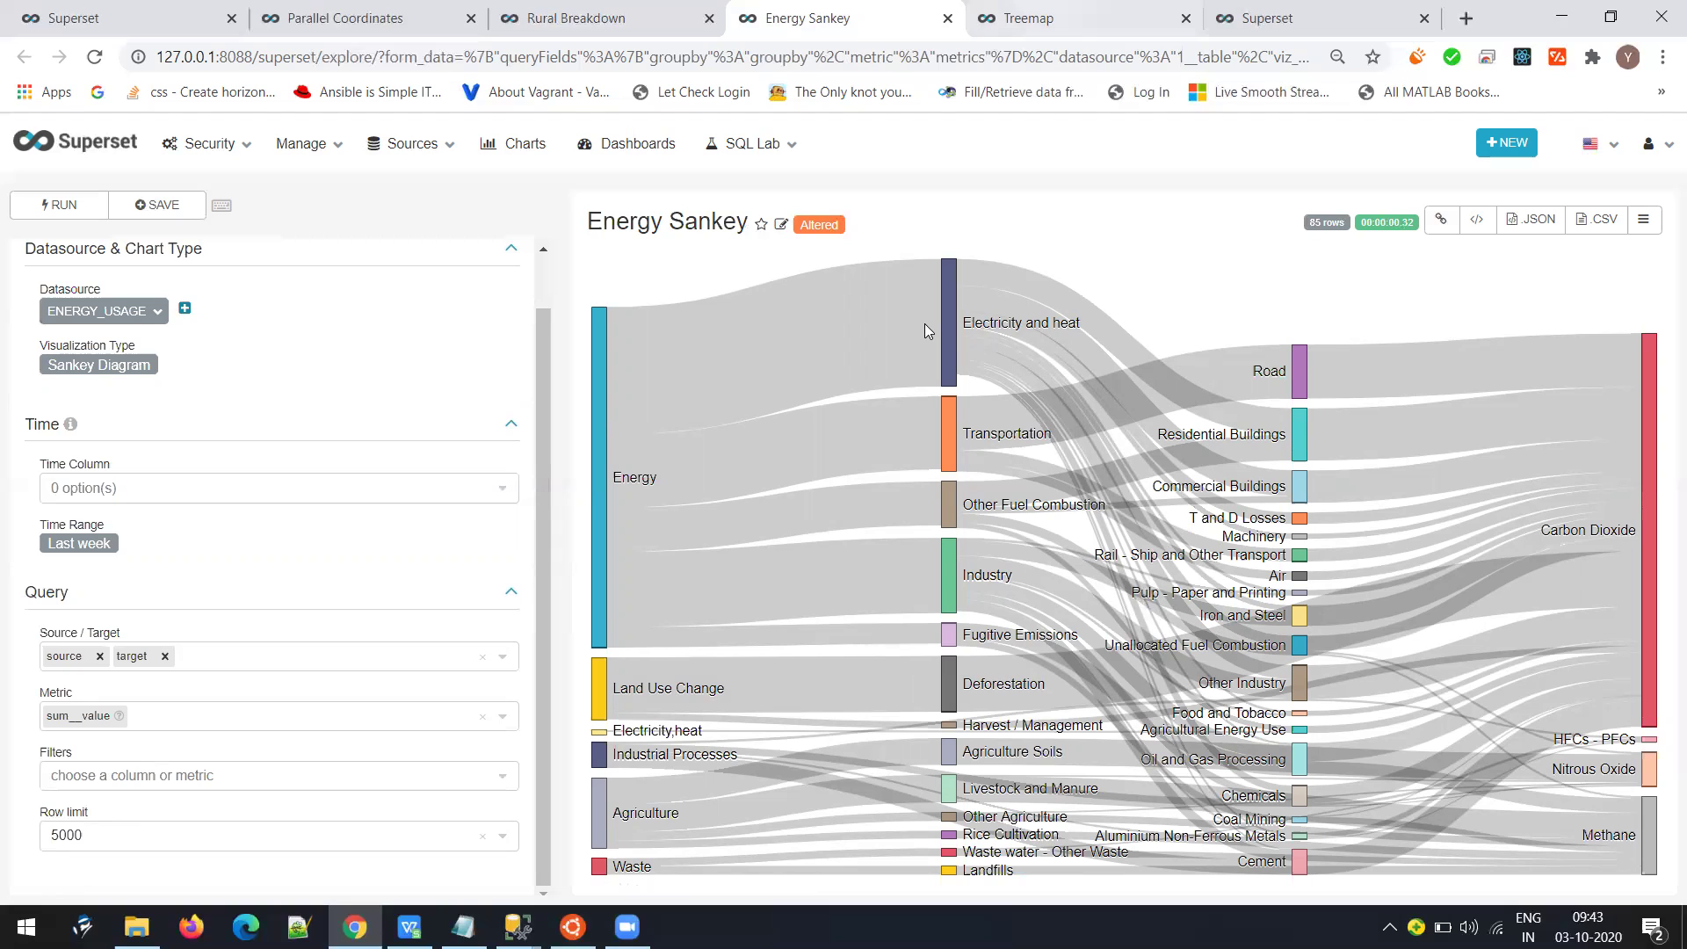
# Return to the Parallel Coordinates chart, toggle its Data Table off and on, and choose the red-to-blue linear color scheme
pyautogui.hotkey('ctrl', 'shift', 'Tab')
pyautogui.hotkey('ctrl', 'shift', 'Tab')
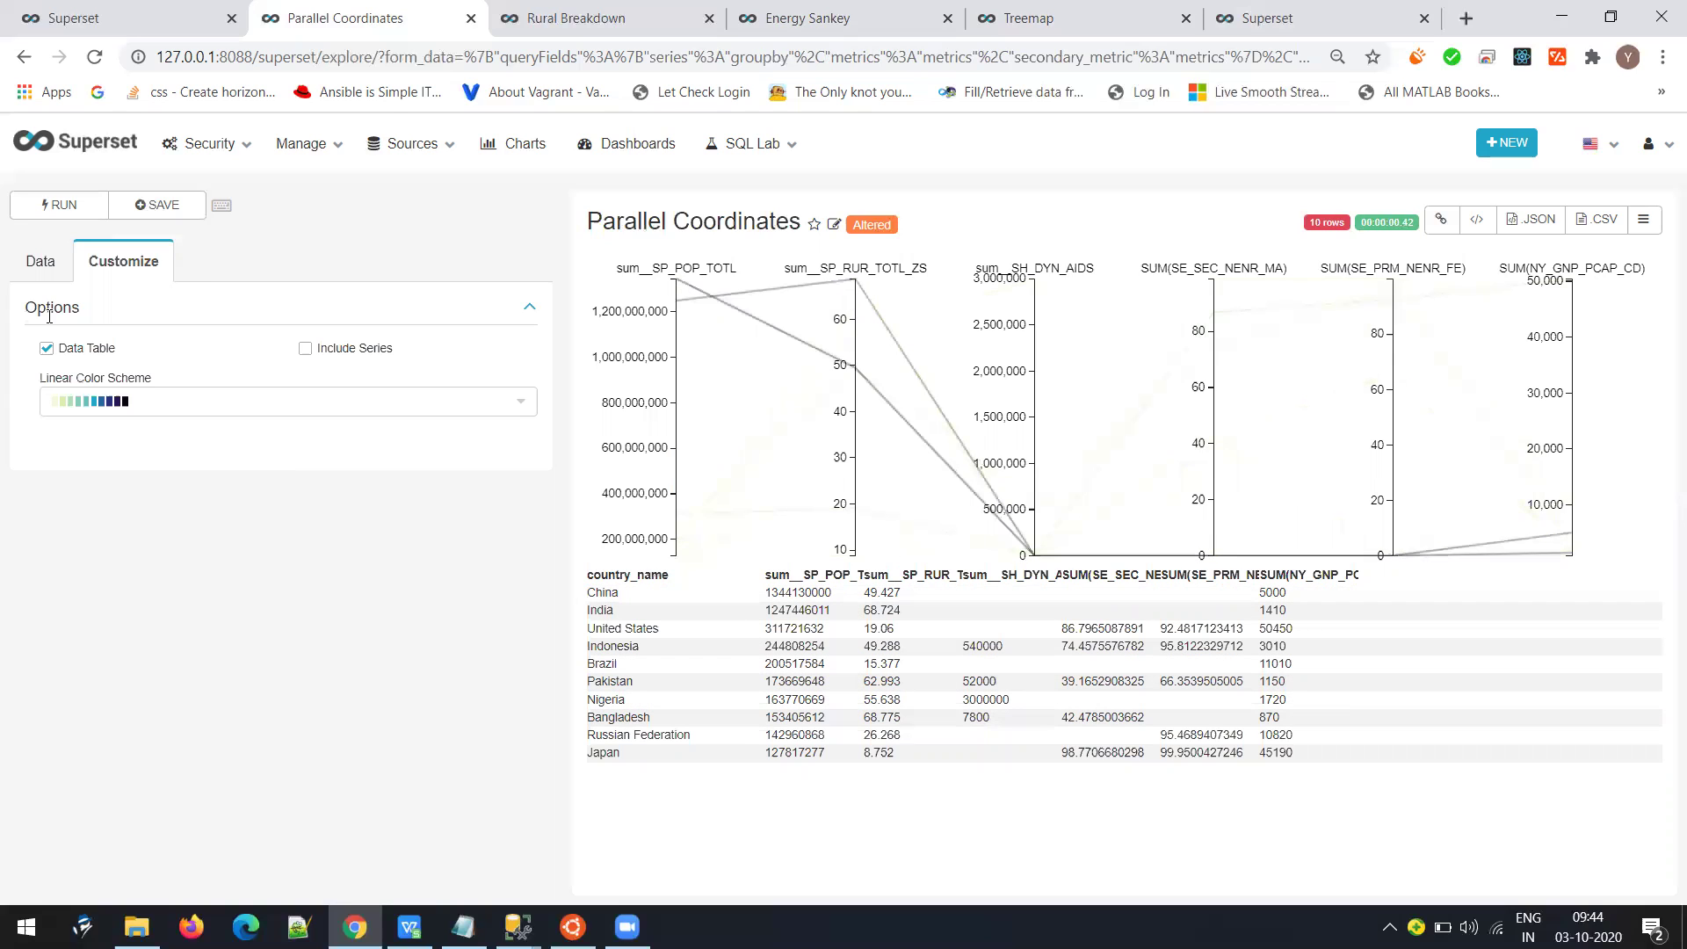
pyautogui.click(88, 349)
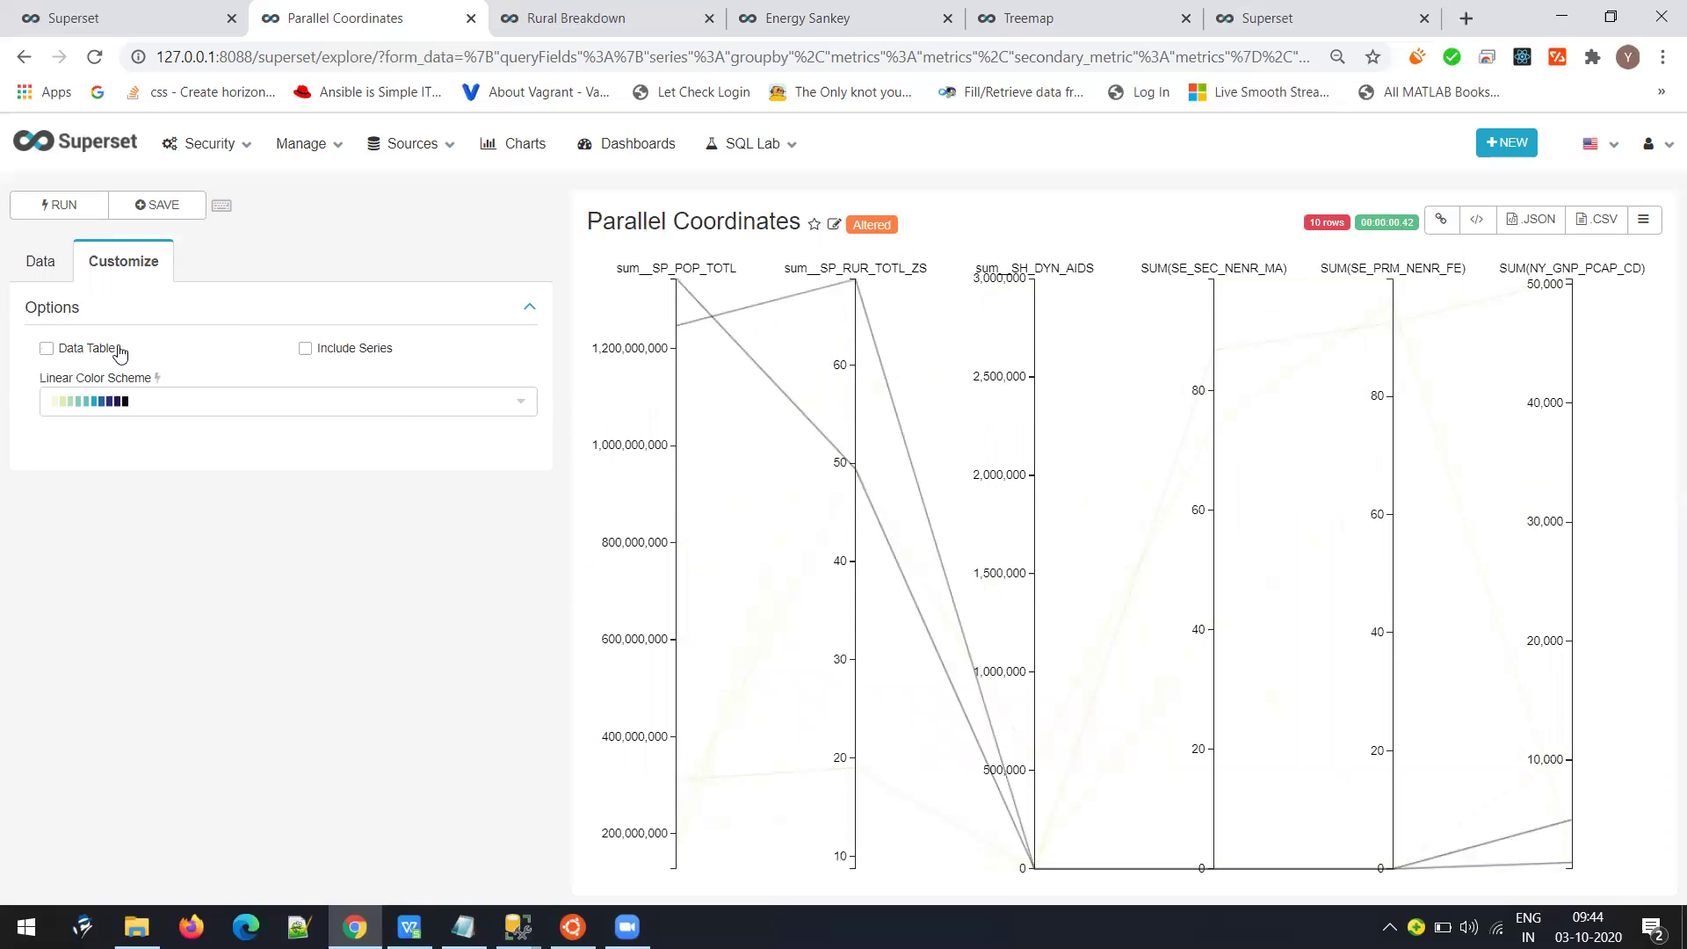
pyautogui.click(77, 355)
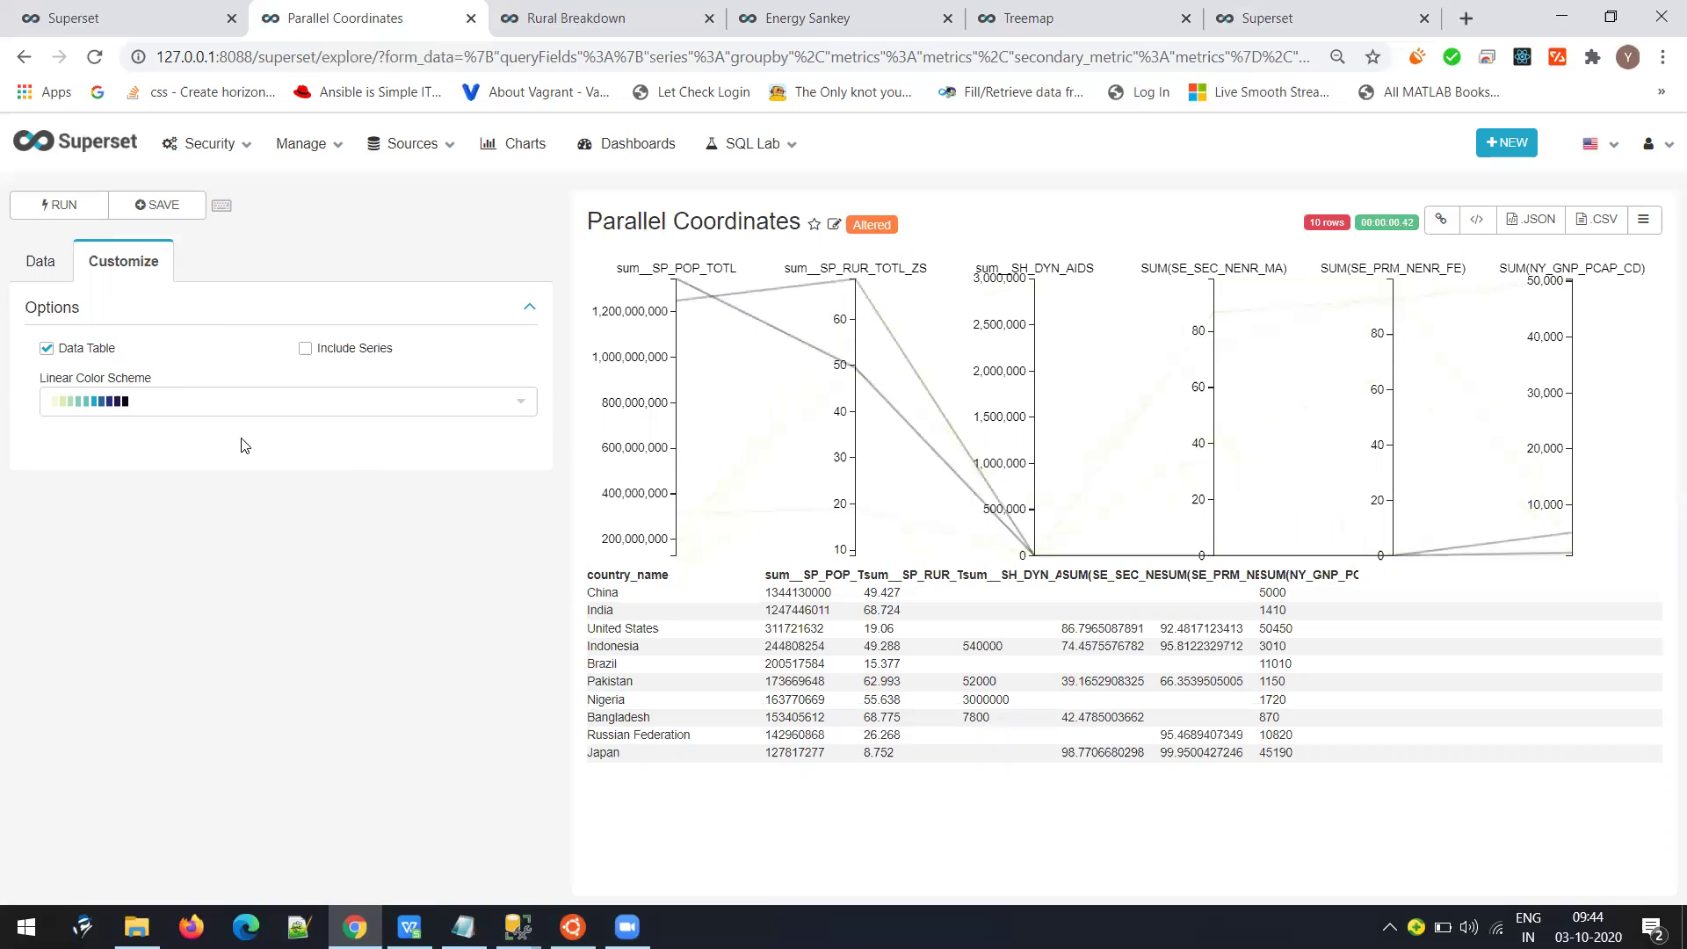
pyautogui.click(226, 406)
pyautogui.click(213, 483)
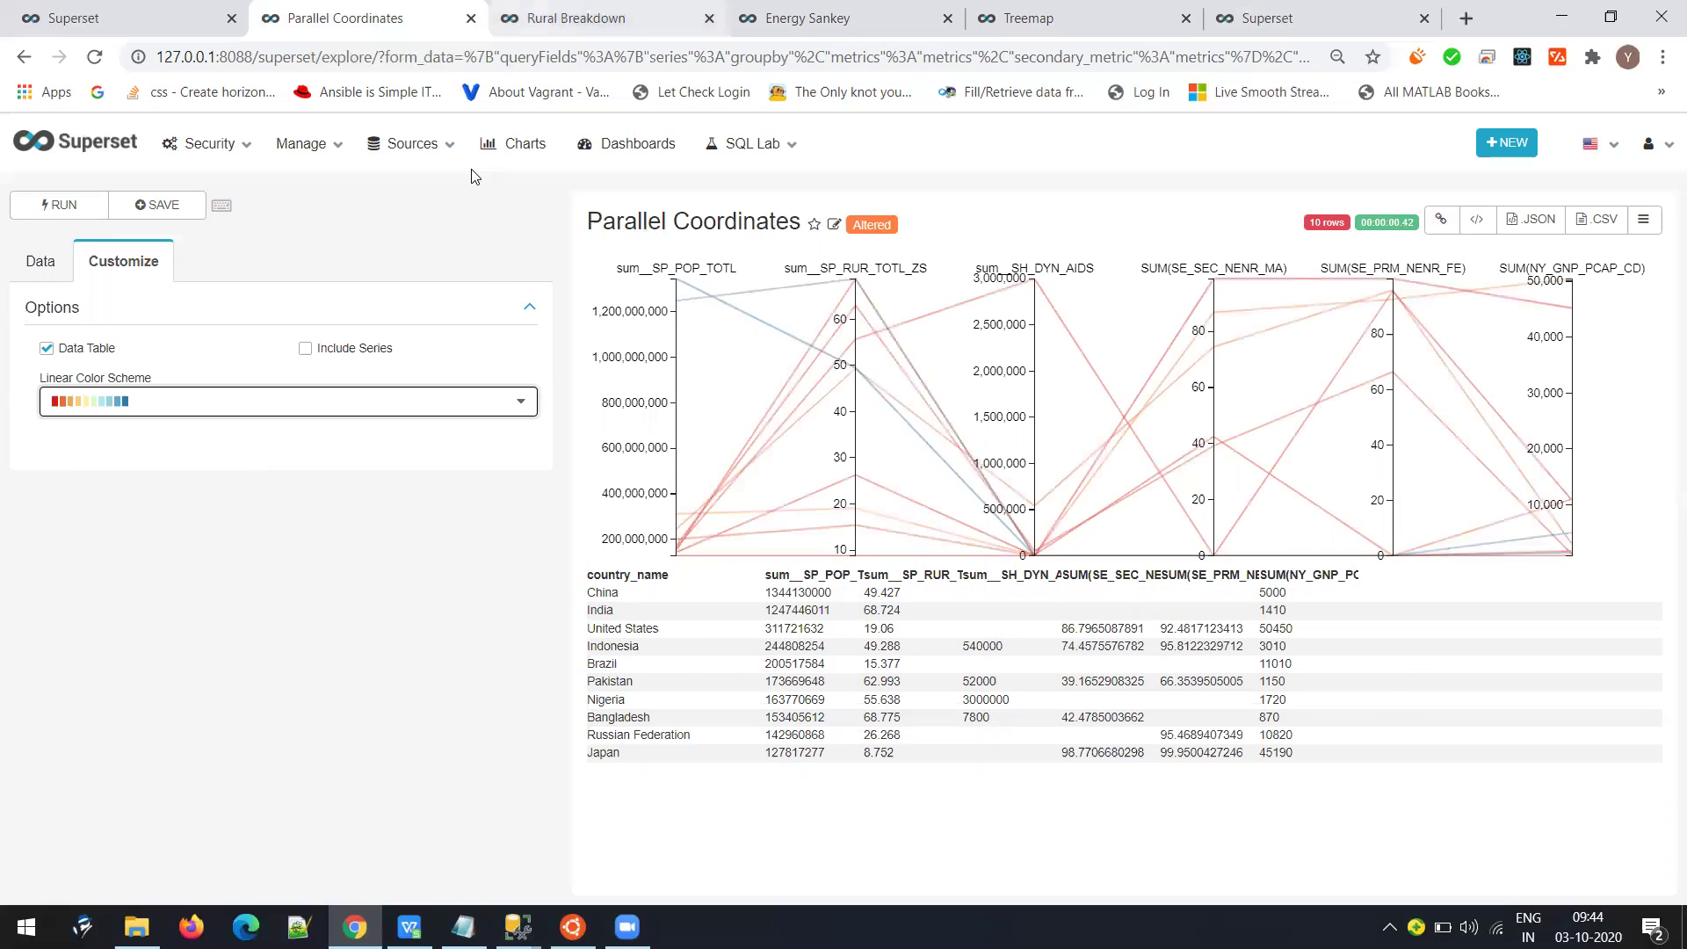
# In the Rural Breakdown sunburst, replace the hierarchy with country_name followed by region, and run the query
pyautogui.hotkey('ctrl', 'Tab')
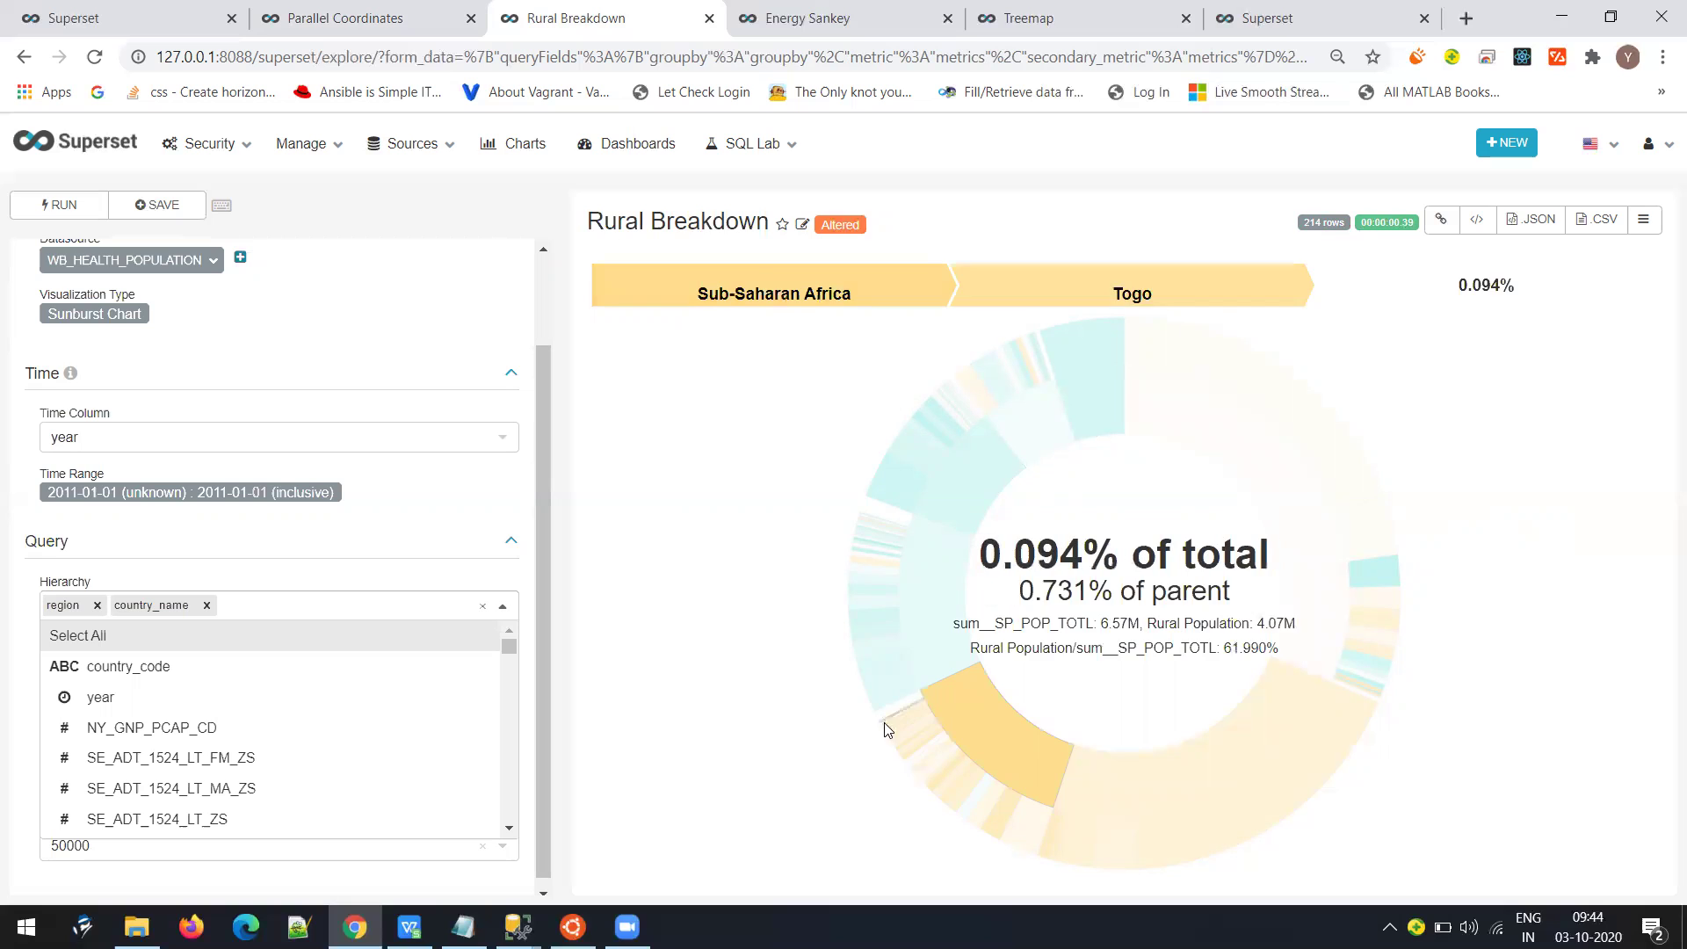
pyautogui.click(483, 607)
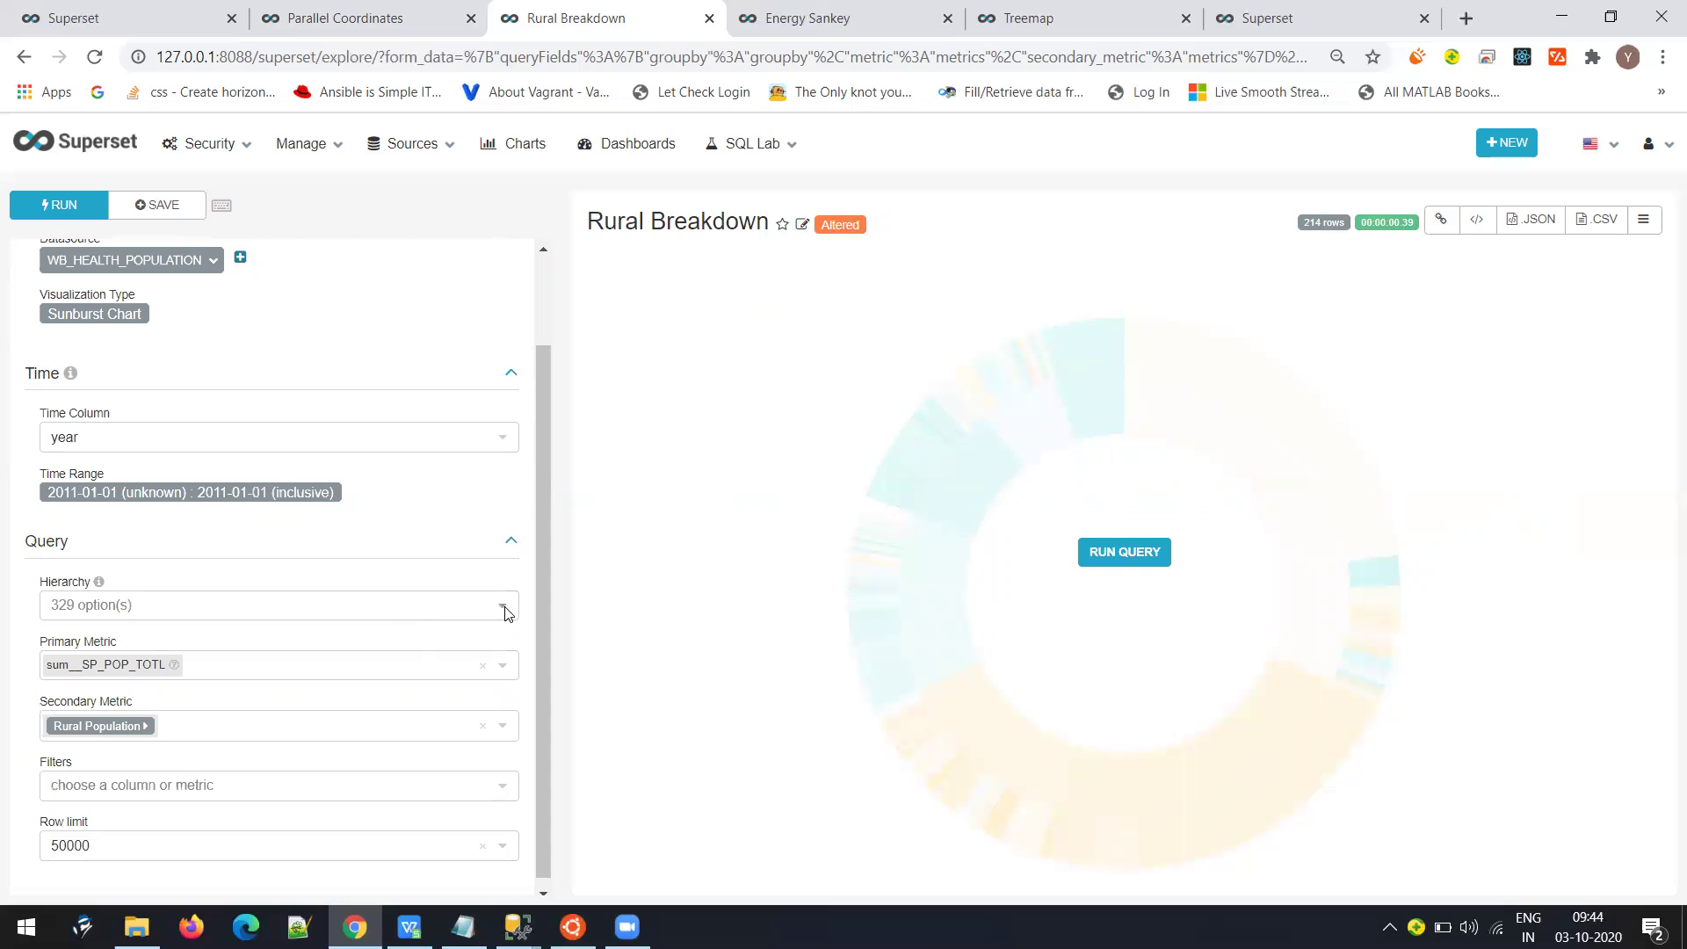
pyautogui.click(507, 609)
pyautogui.click(372, 666)
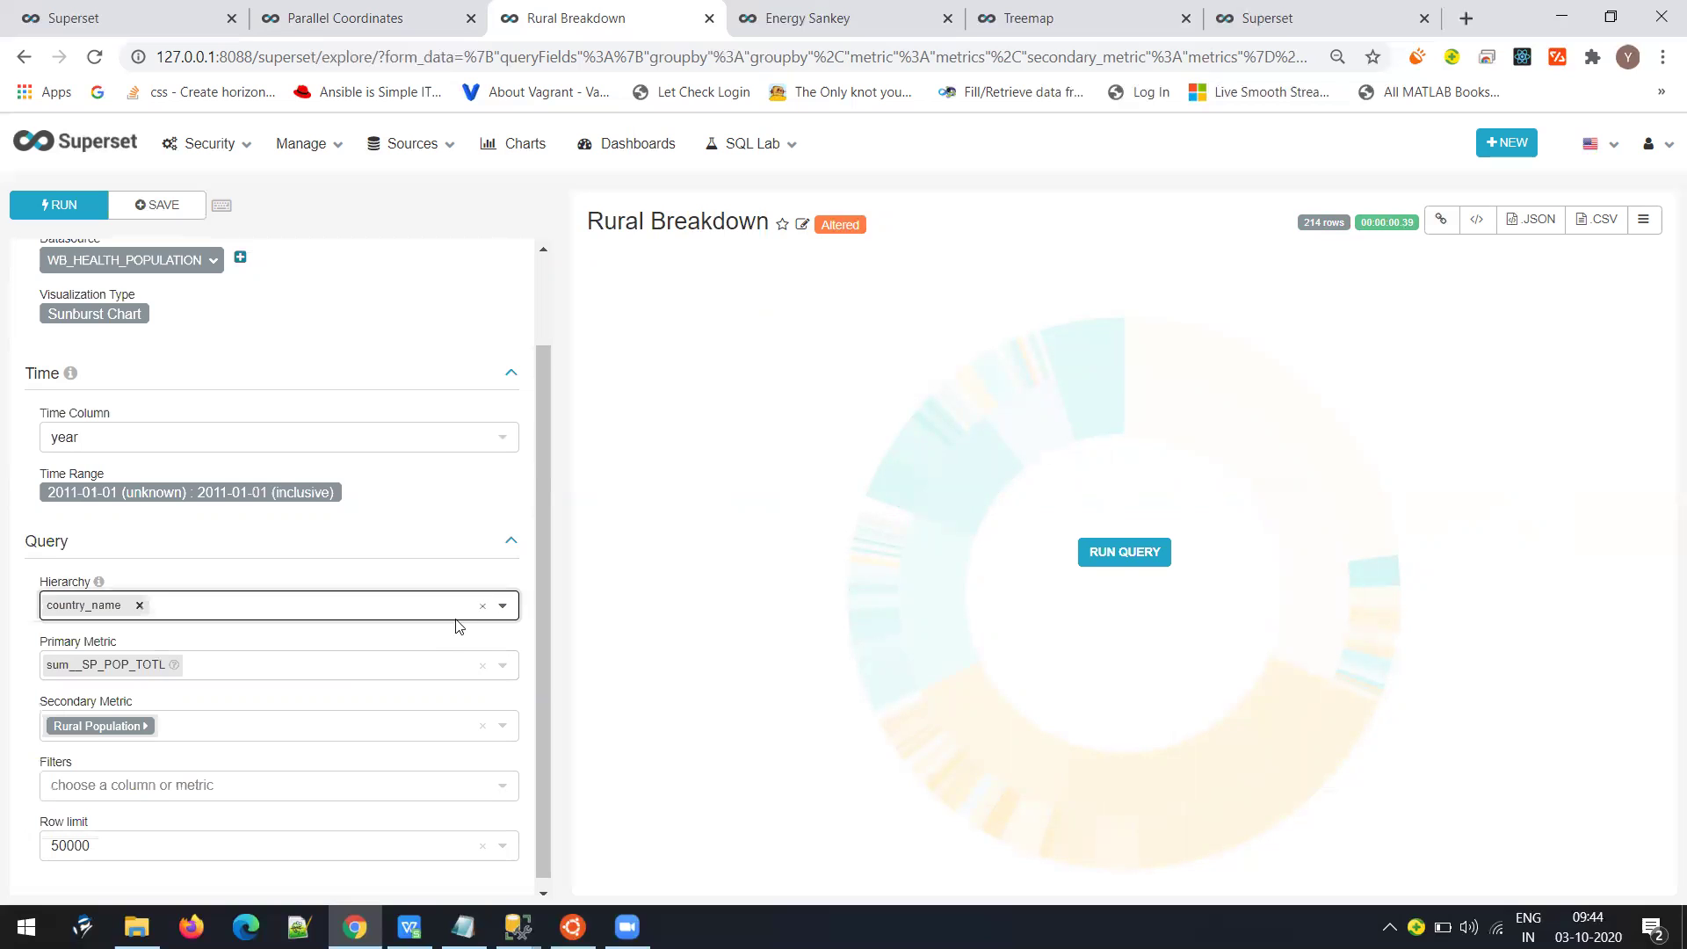
pyautogui.click(483, 607)
pyautogui.click(504, 606)
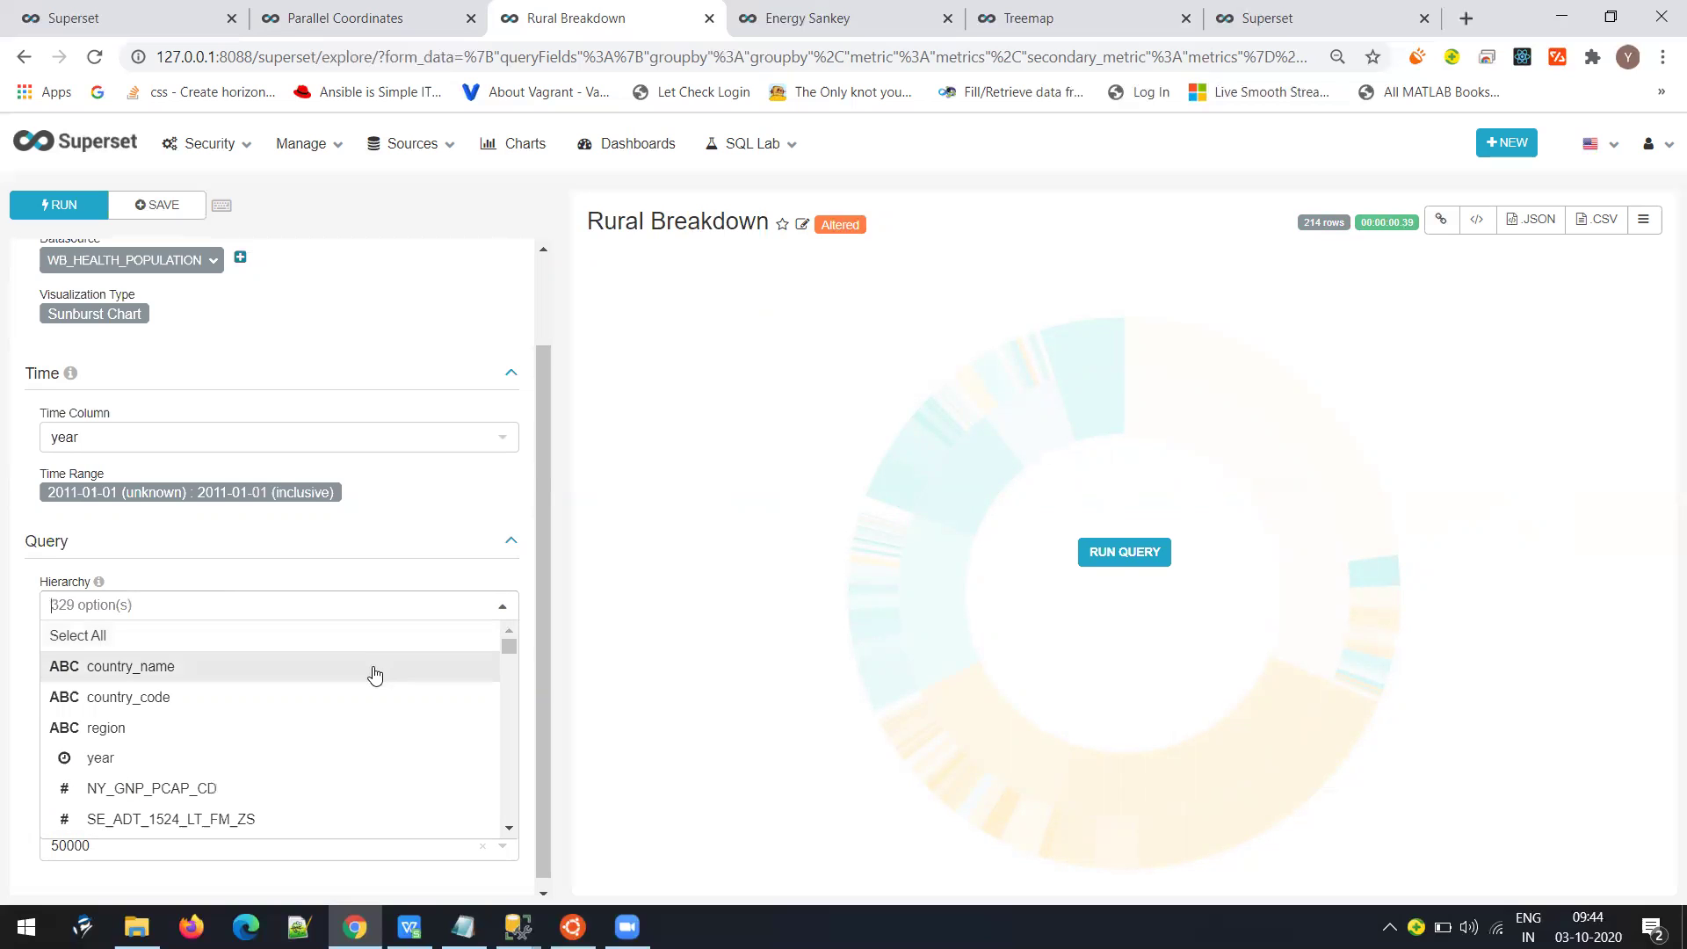
pyautogui.click(372, 684)
pyautogui.click(503, 607)
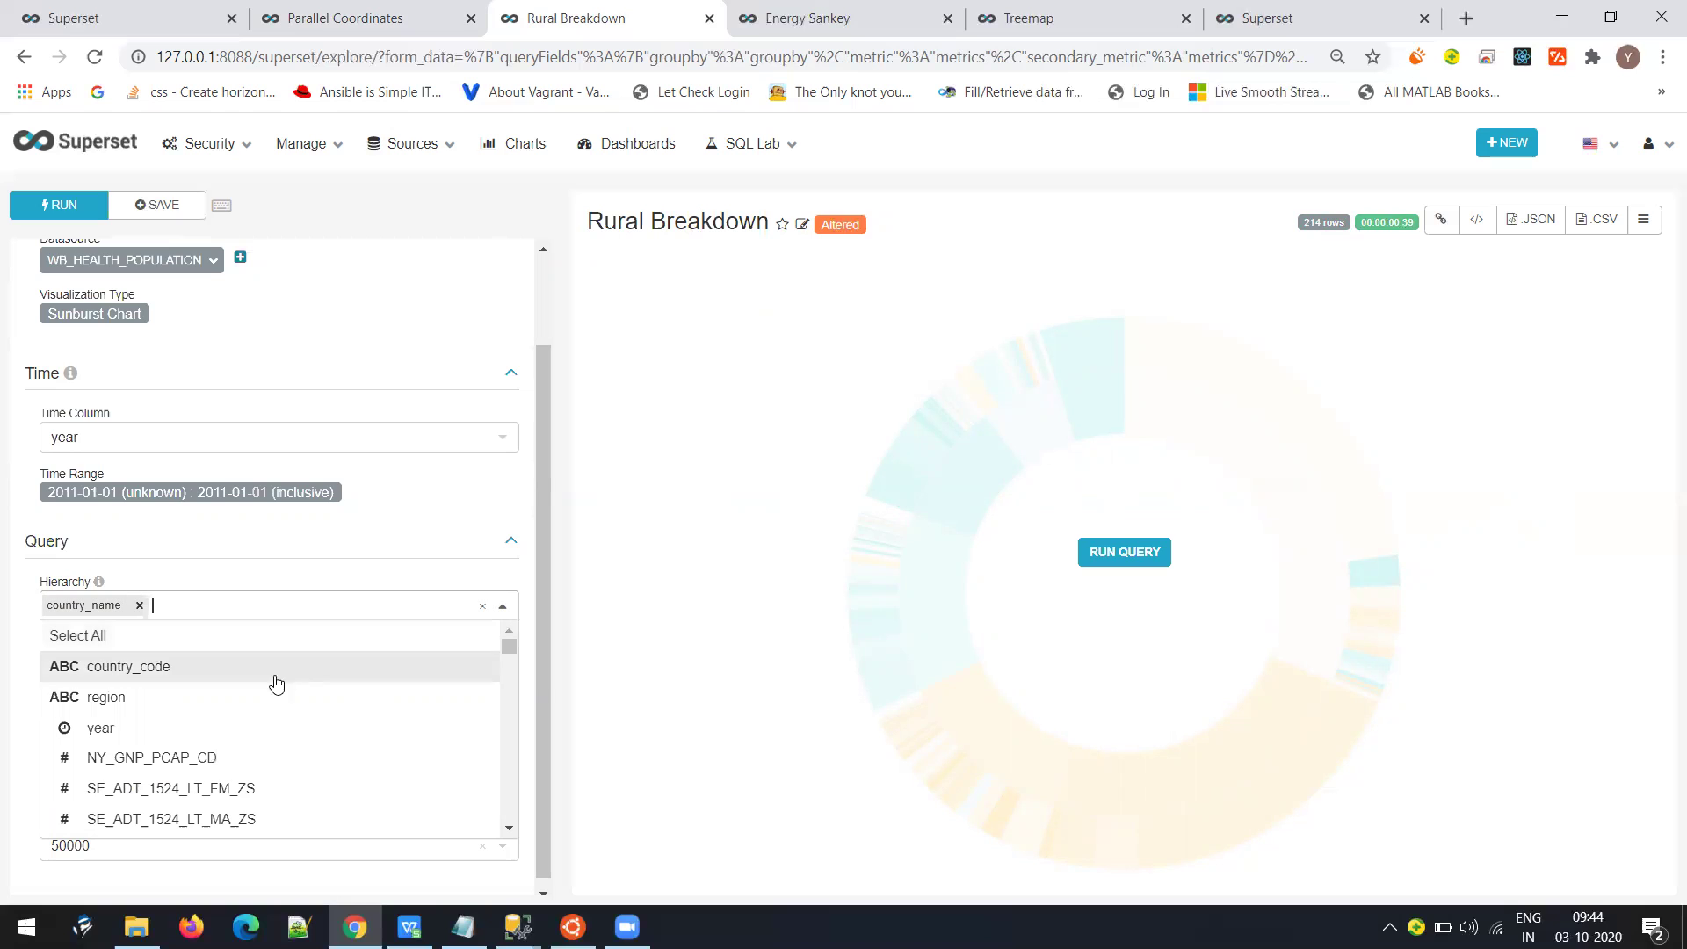
pyautogui.click(369, 697)
pyautogui.click(1132, 551)
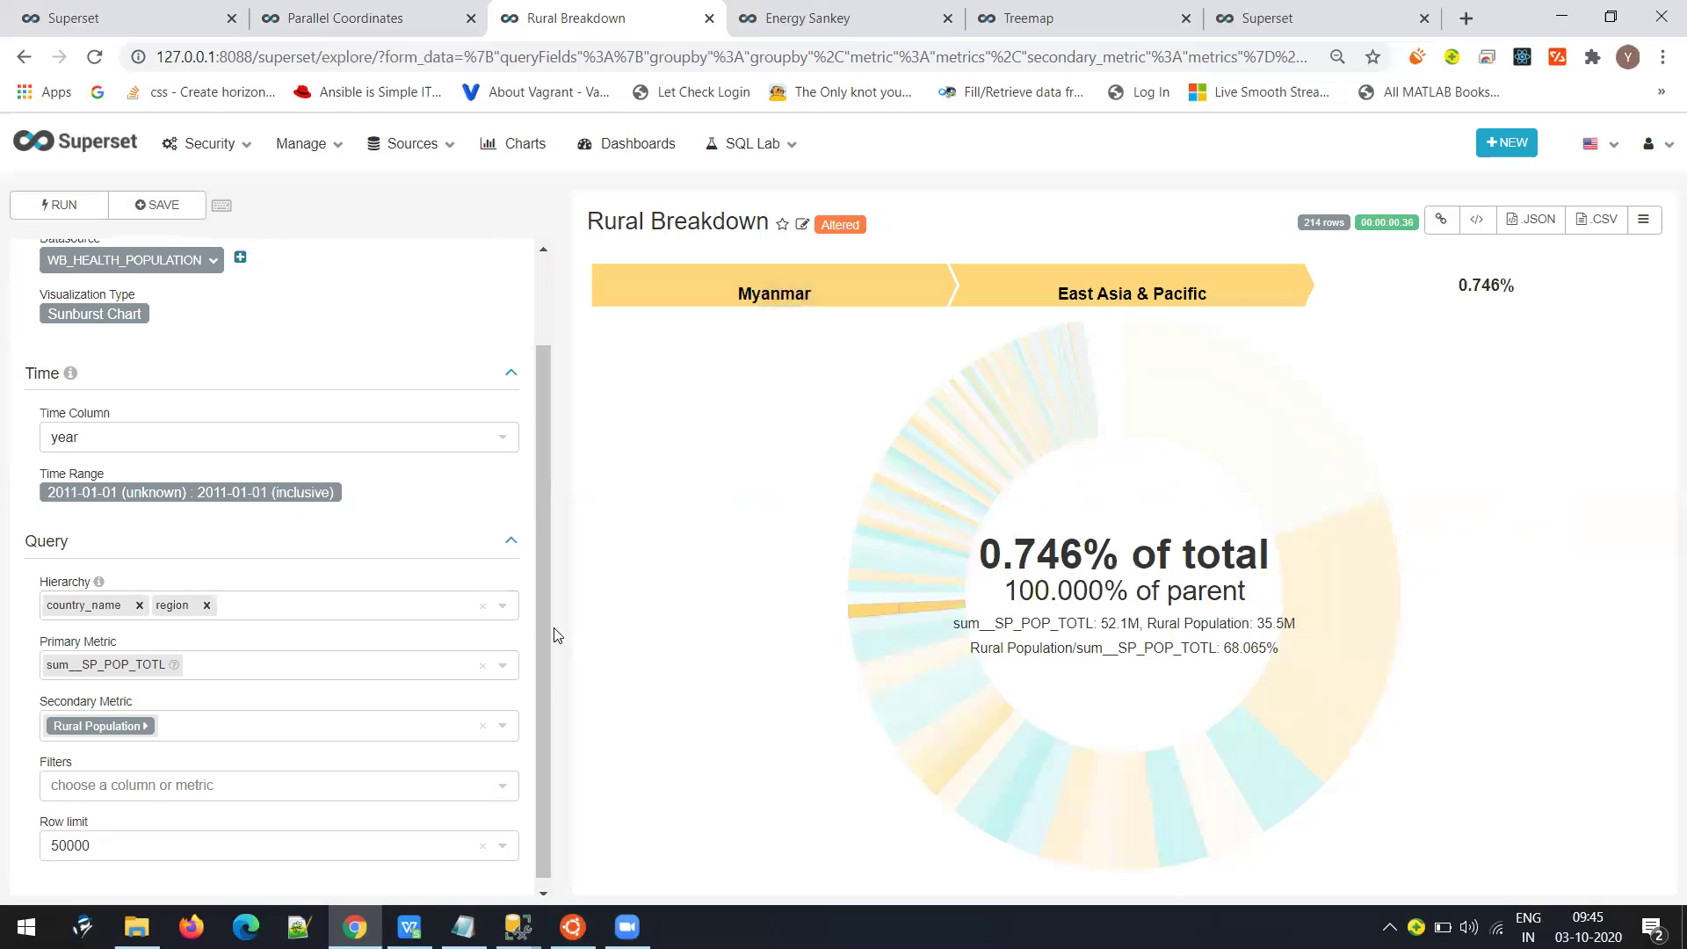
# Reorder the sunburst's hierarchy so that region comes before country_name, and rerun the query
pyautogui.moveTo(271, 612); pyautogui.dragTo(267, 604)
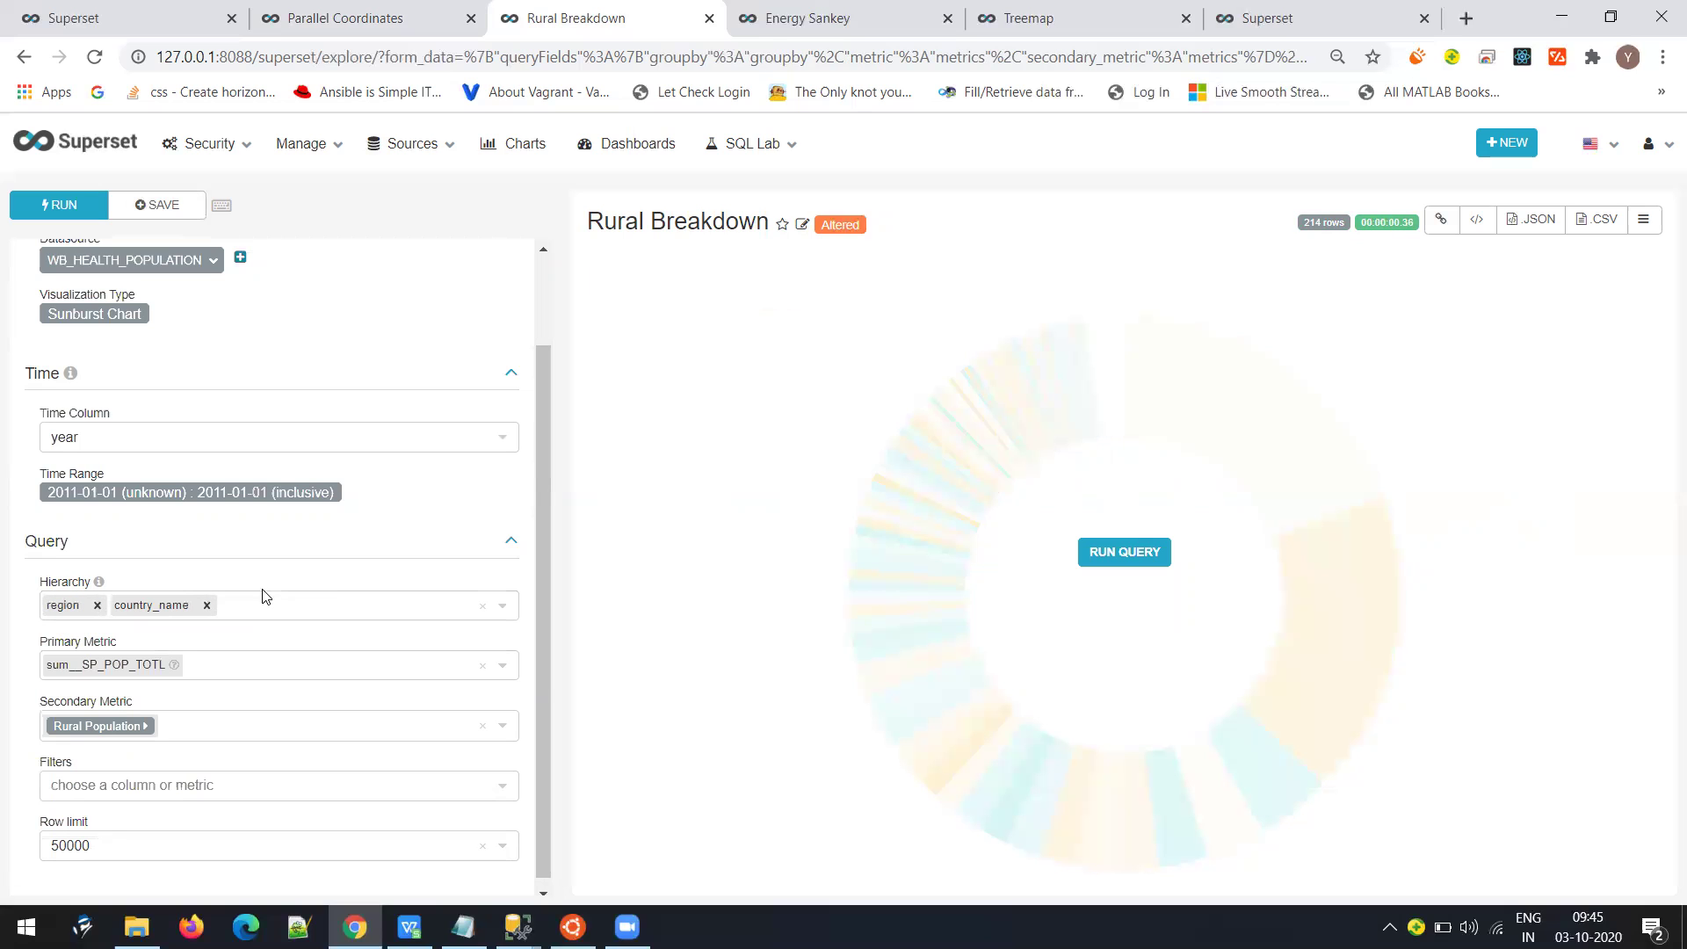
pyautogui.click(1109, 552)
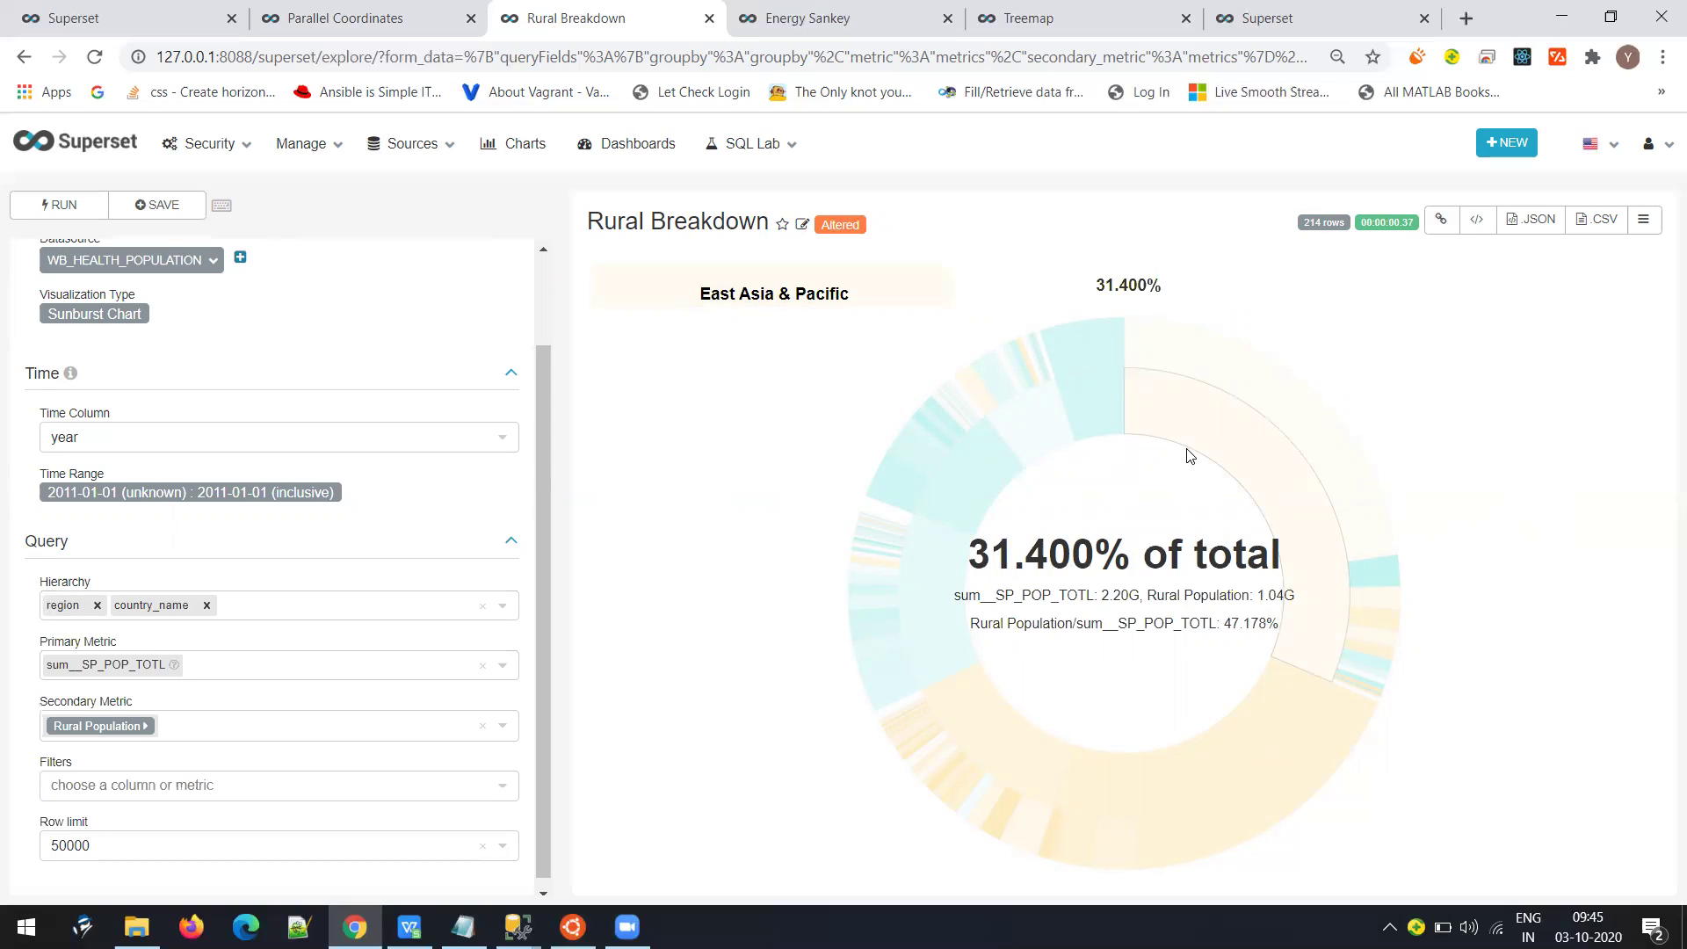
# Leave the Rural Breakdown chart, create a new dashboard and insert a row into its empty canvas
pyautogui.click(96, 18)
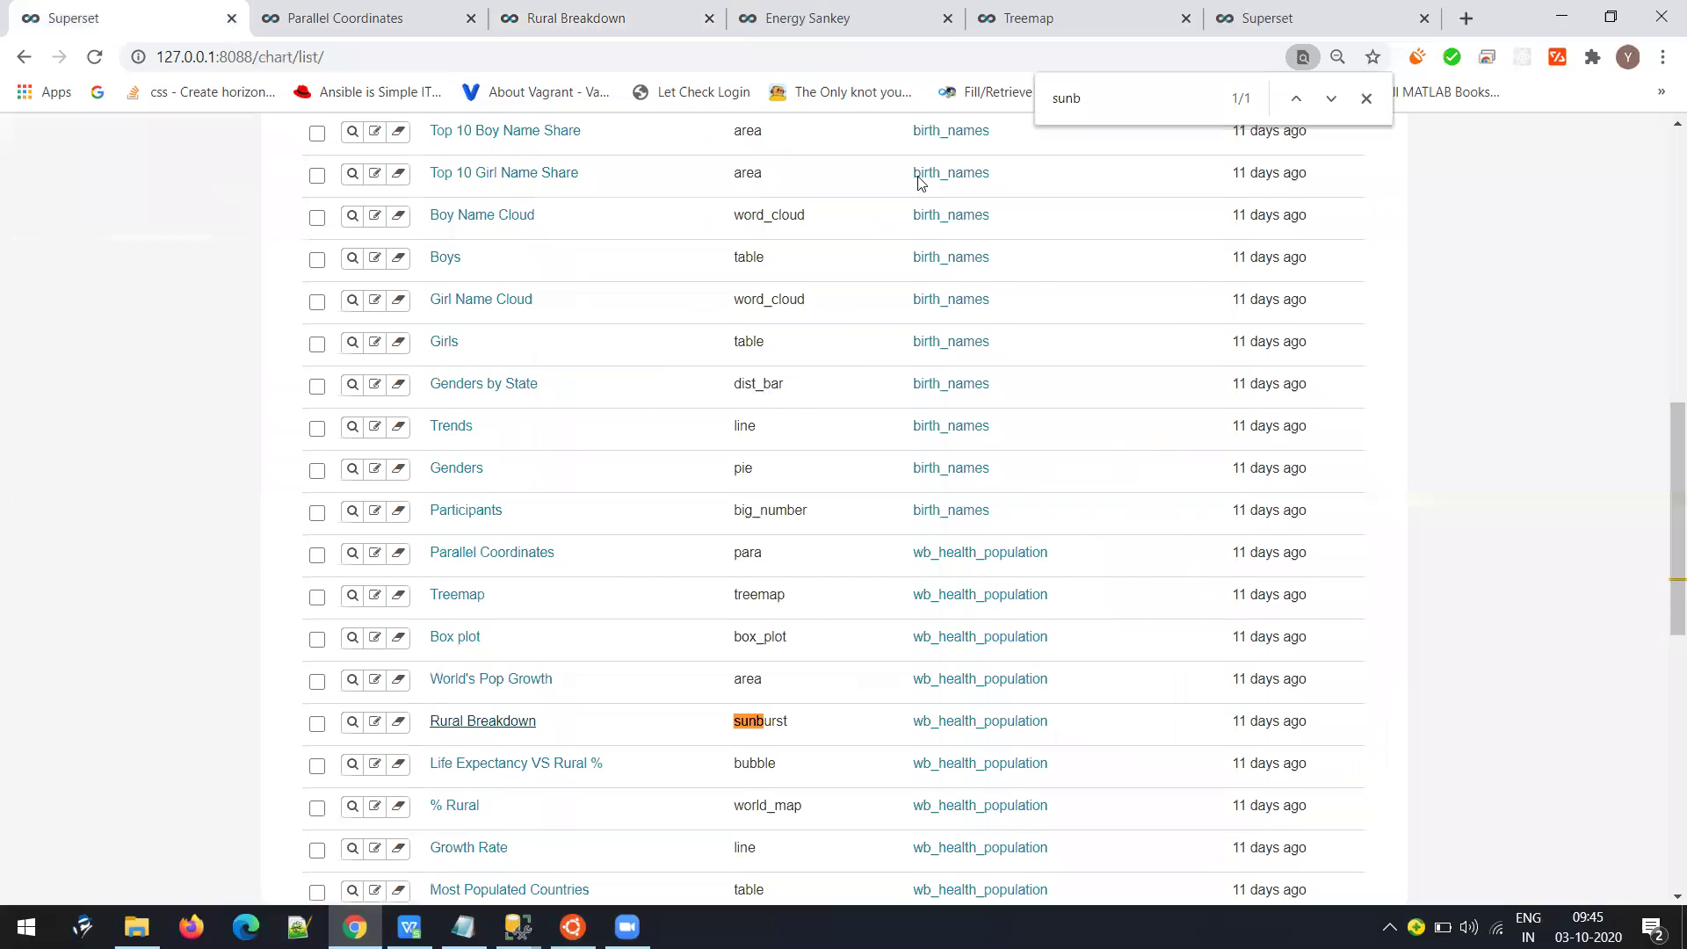
pyautogui.hotkey('ctrl', 'Tab')
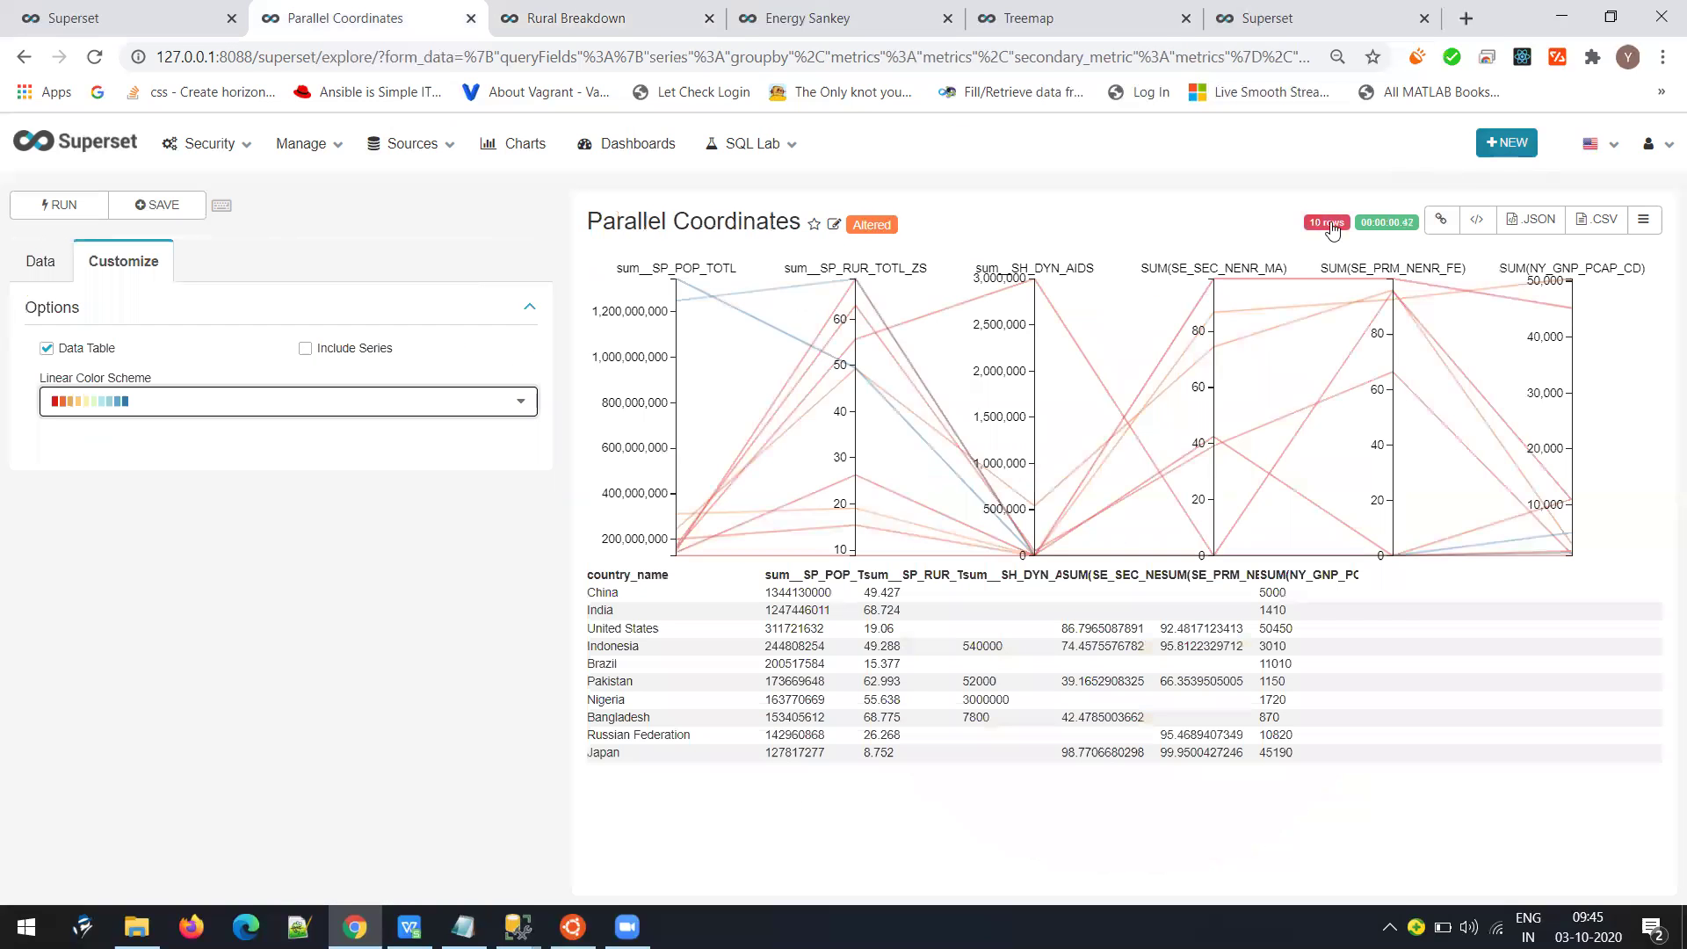
pyautogui.click(1514, 143)
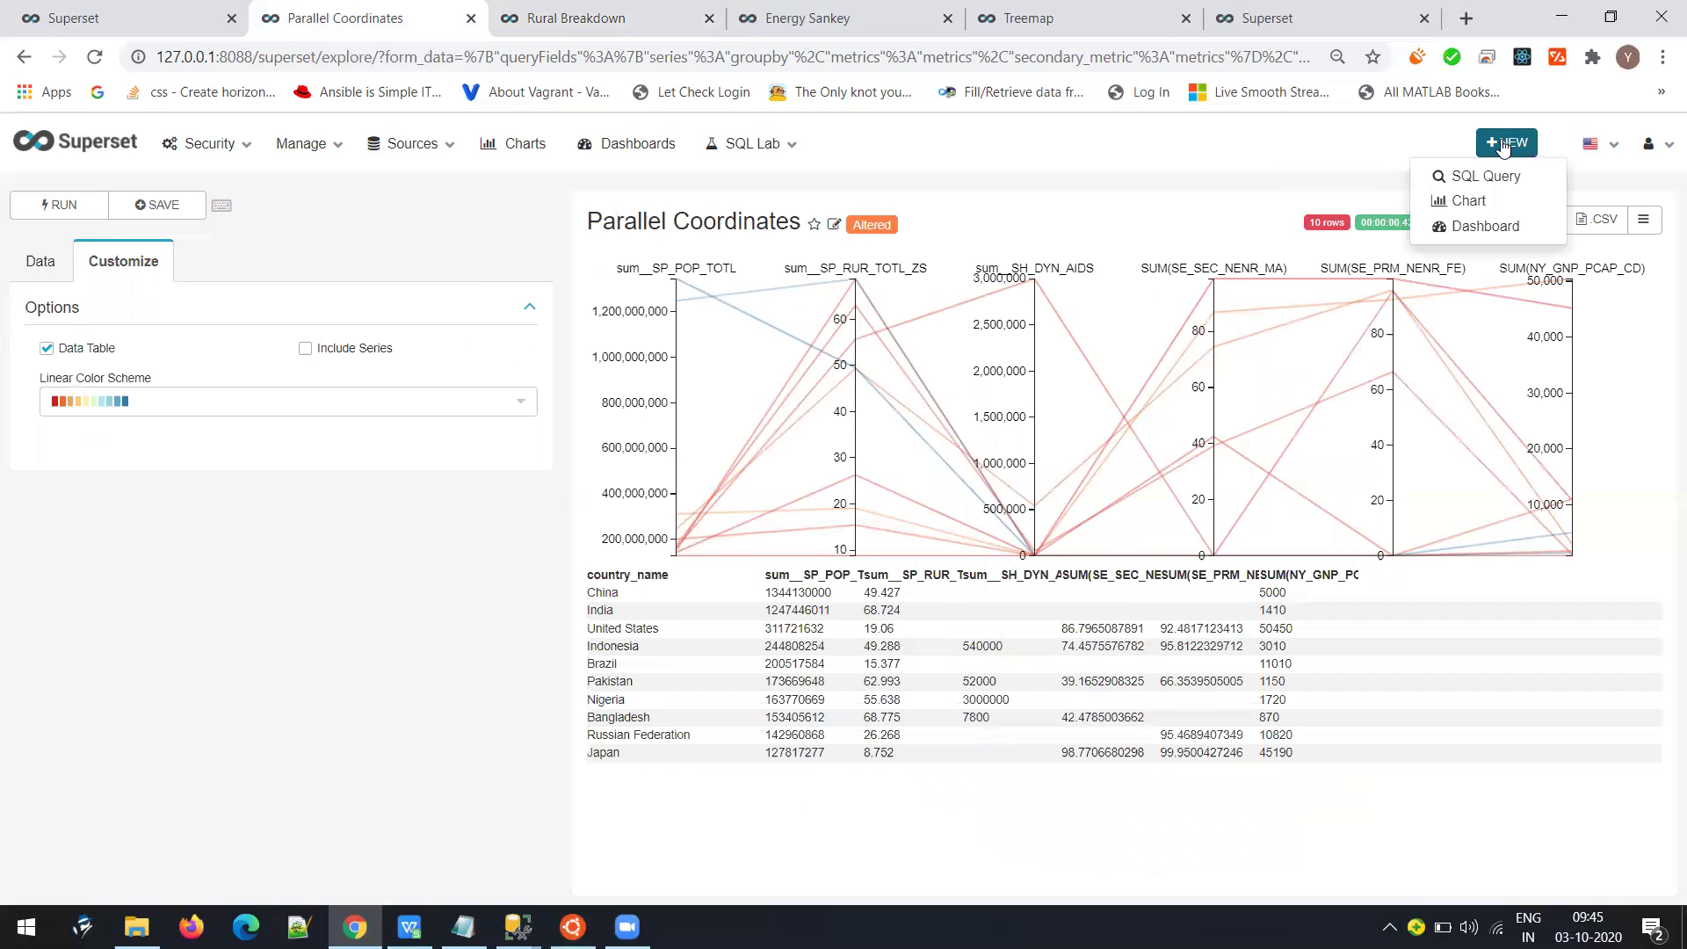
pyautogui.click(1487, 226)
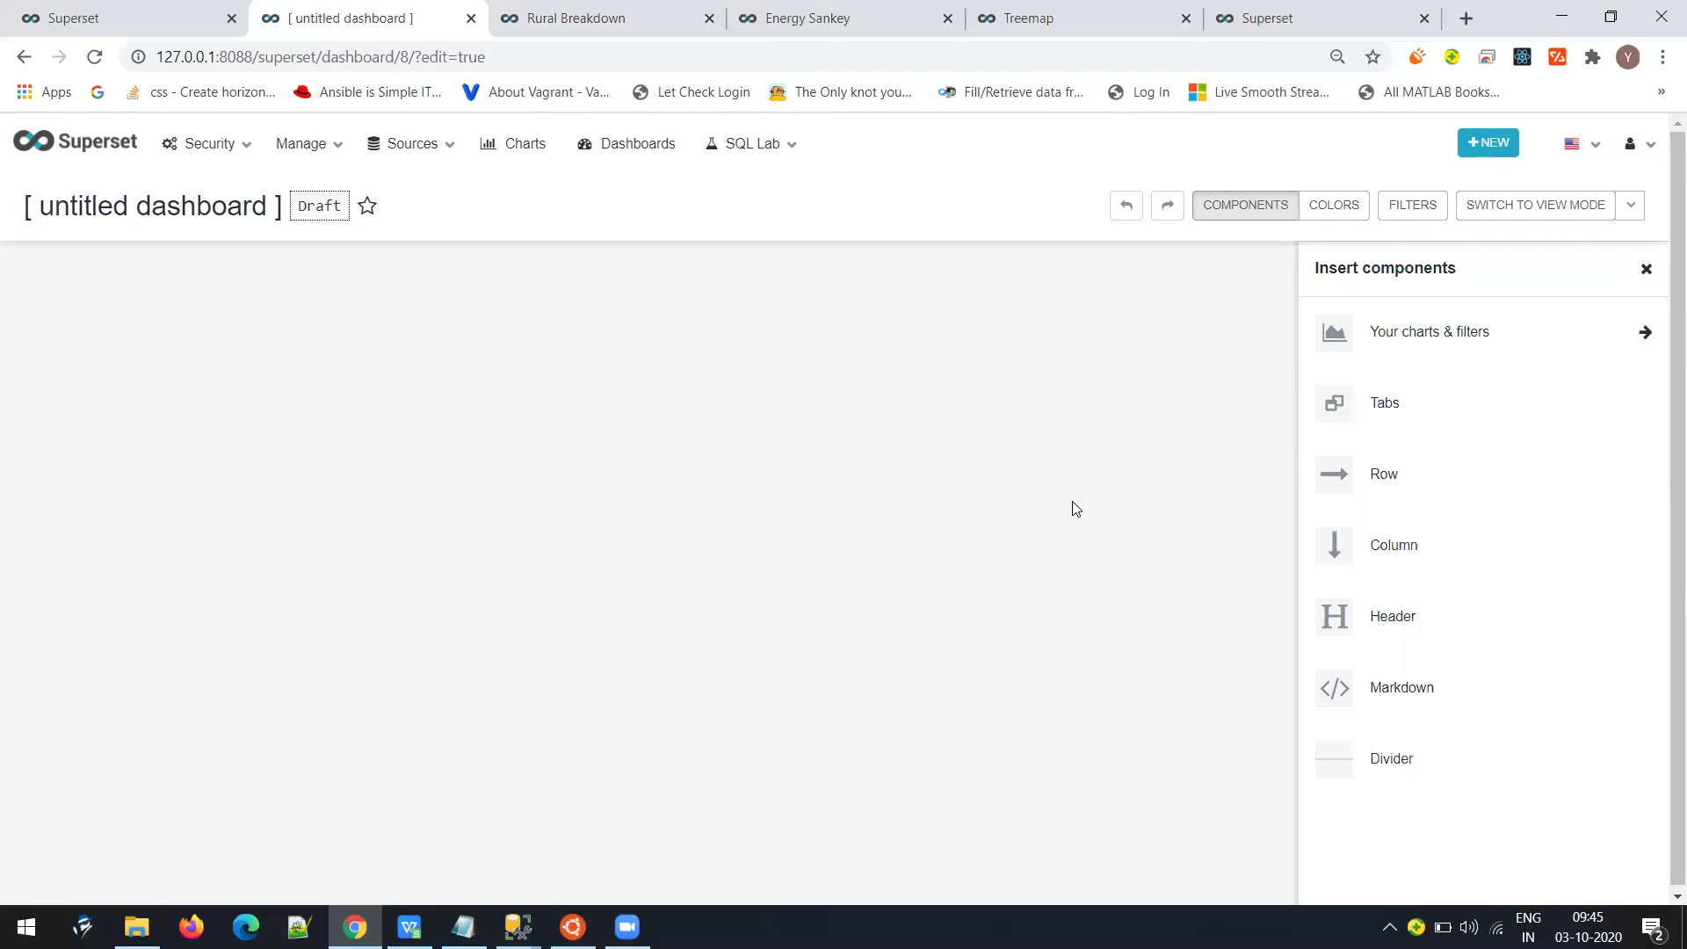
pyautogui.moveTo(1371, 474); pyautogui.dragTo(237, 270)
pyautogui.moveTo(1324, 461); pyautogui.dragTo(538, 302)
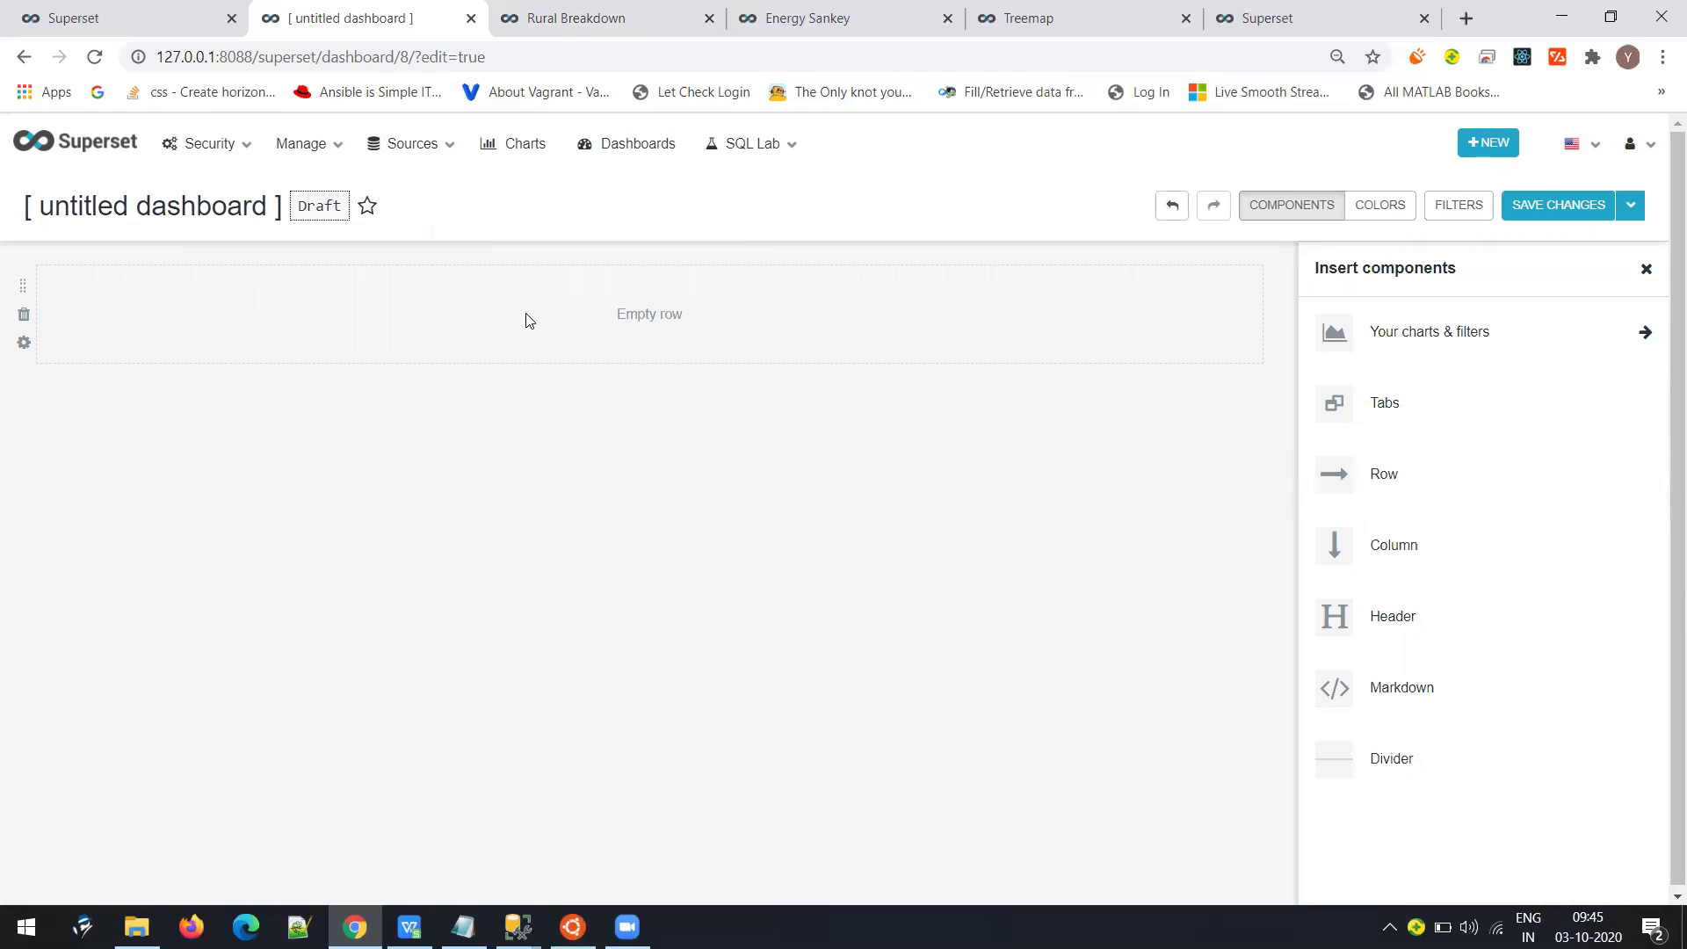
# Insert a Tabs component above the empty row and add a second tab to it
pyautogui.moveTo(1367, 399); pyautogui.dragTo(363, 315)
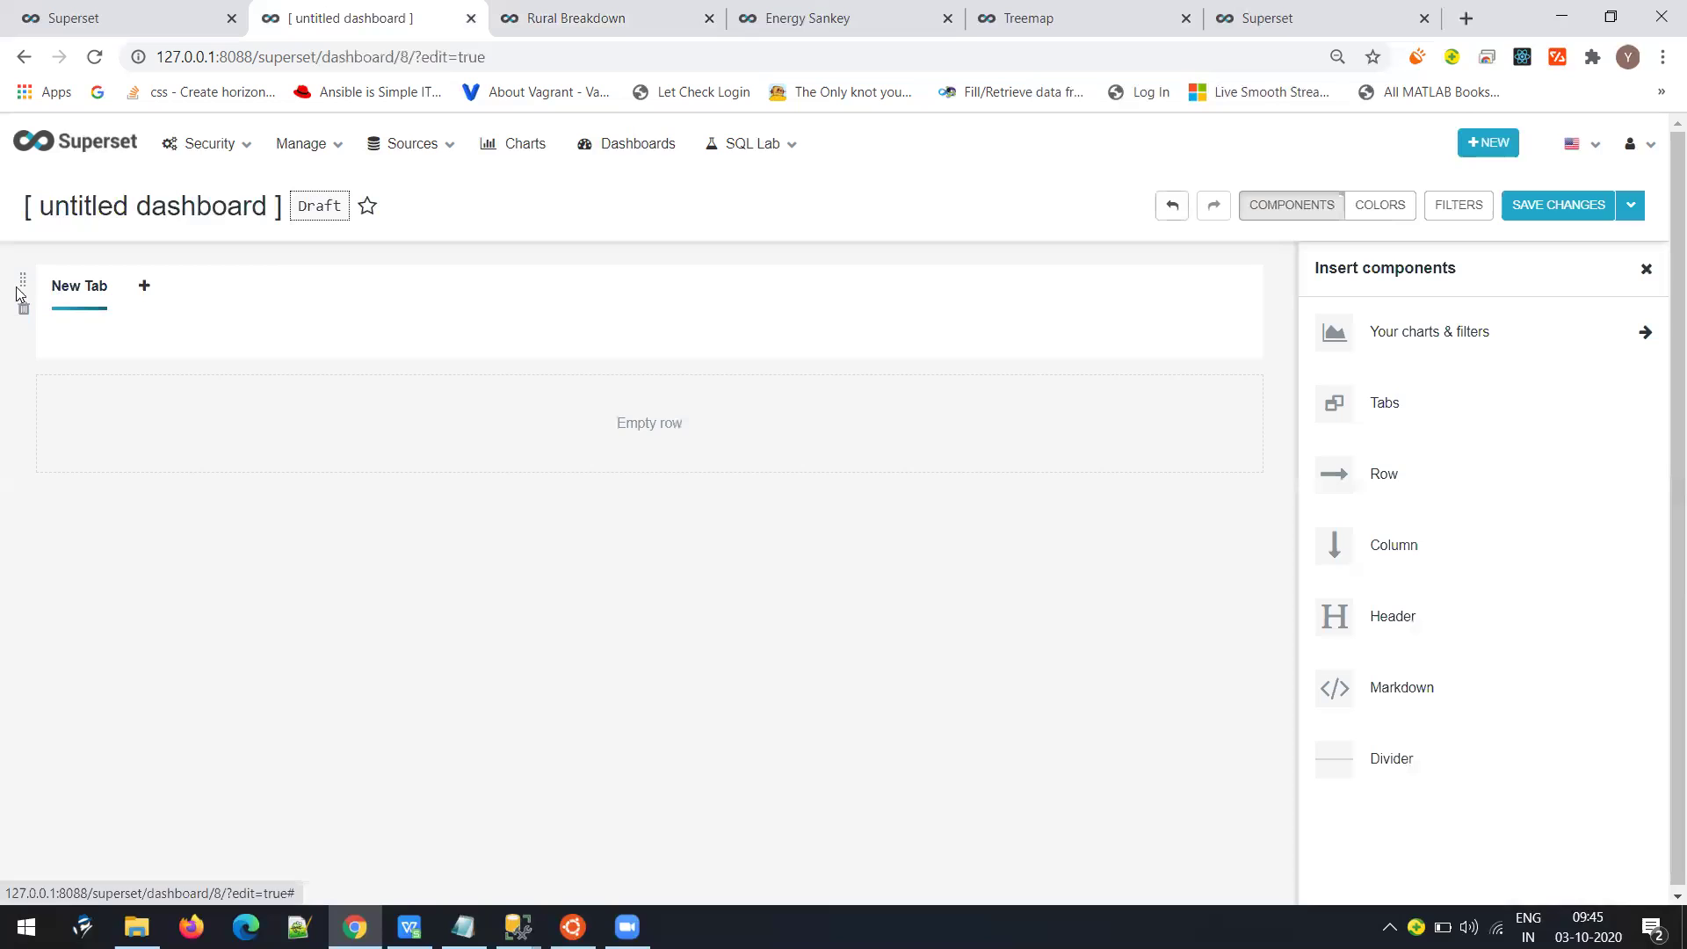
pyautogui.moveTo(35, 285); pyautogui.dragTo(155, 391)
pyautogui.click(143, 288)
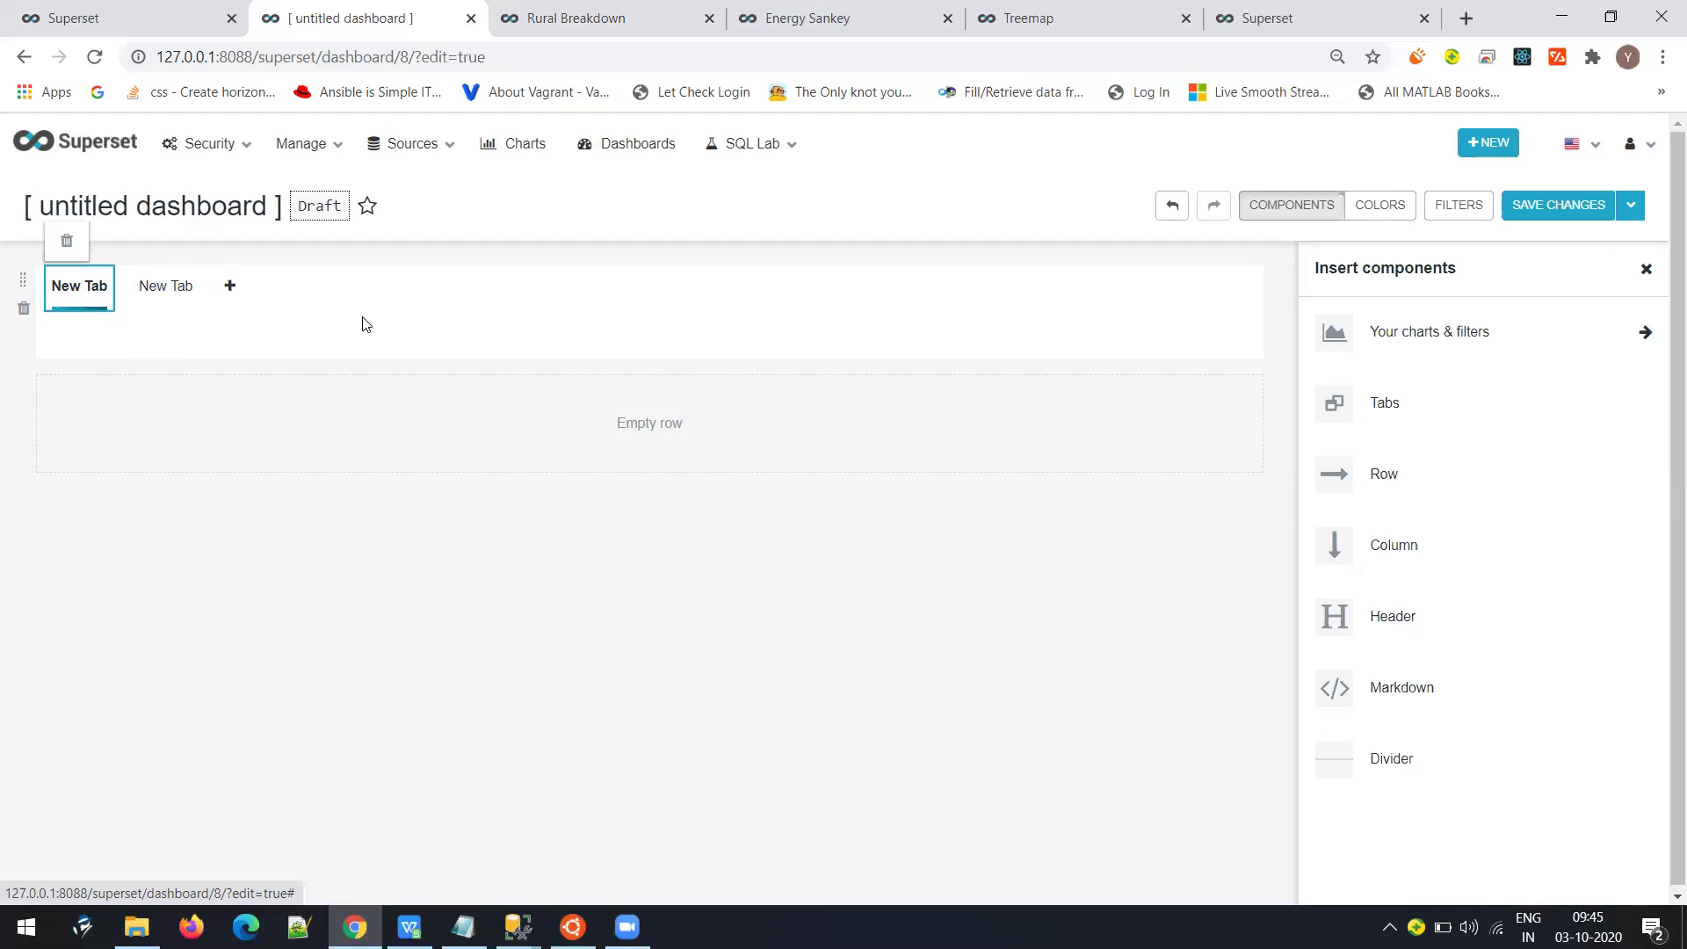
# Insert a row inside each of the two dashboard tabs
pyautogui.moveTo(1394, 489); pyautogui.dragTo(132, 321)
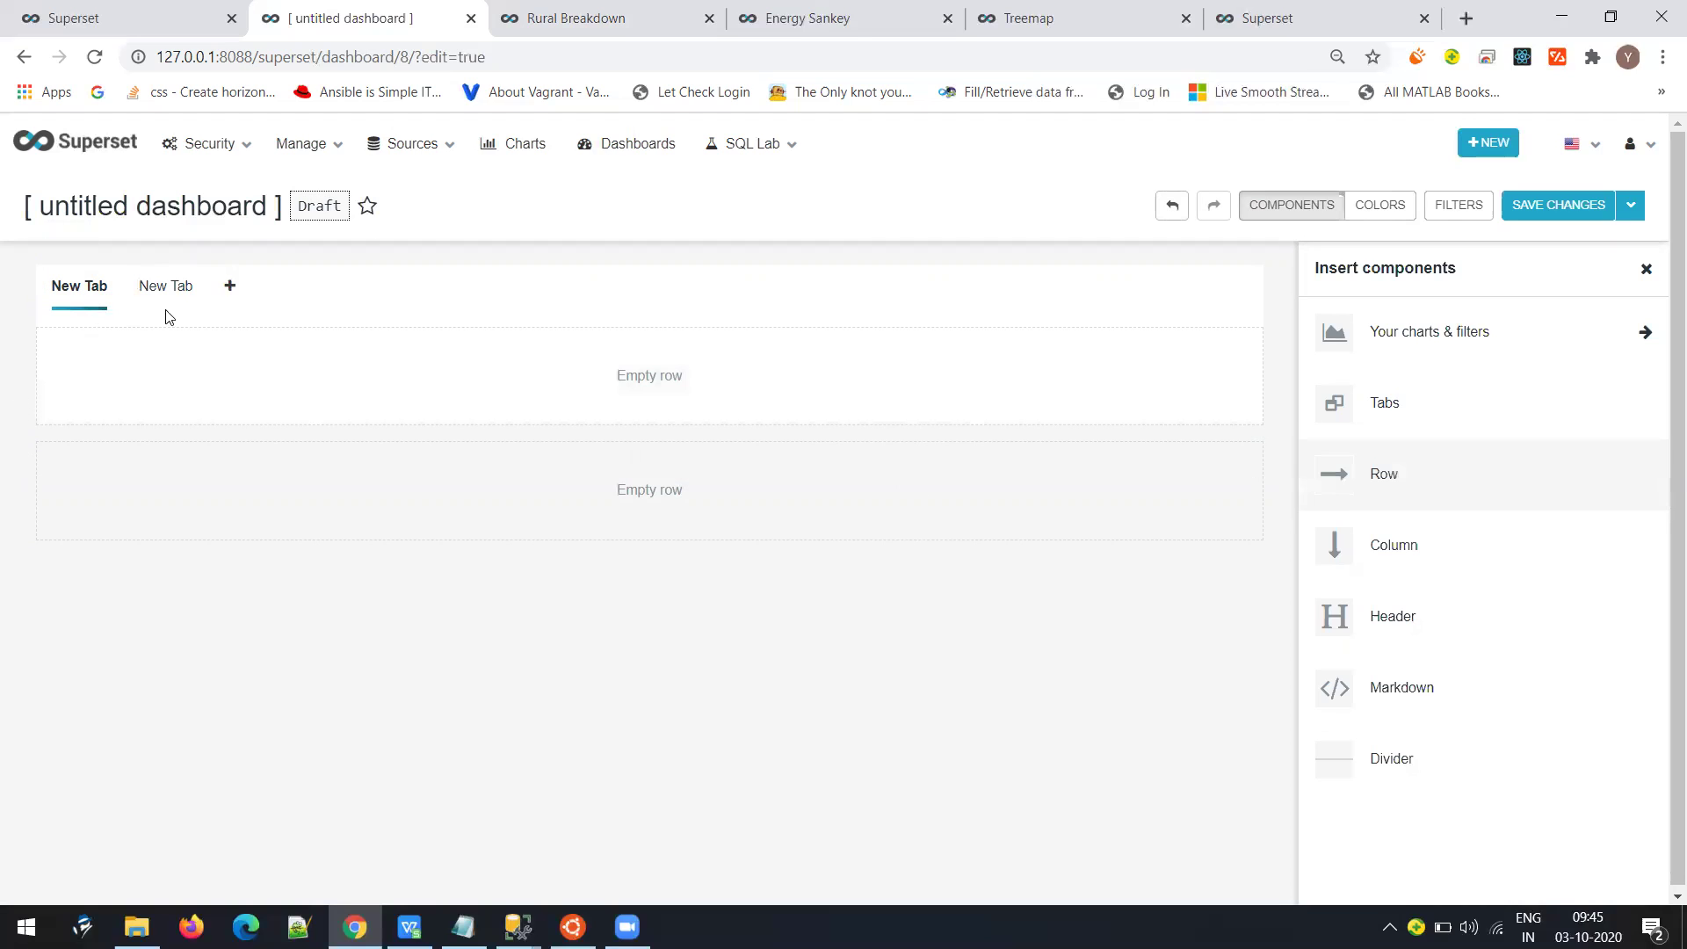
pyautogui.click(140, 285)
pyautogui.moveTo(1379, 475); pyautogui.dragTo(83, 282)
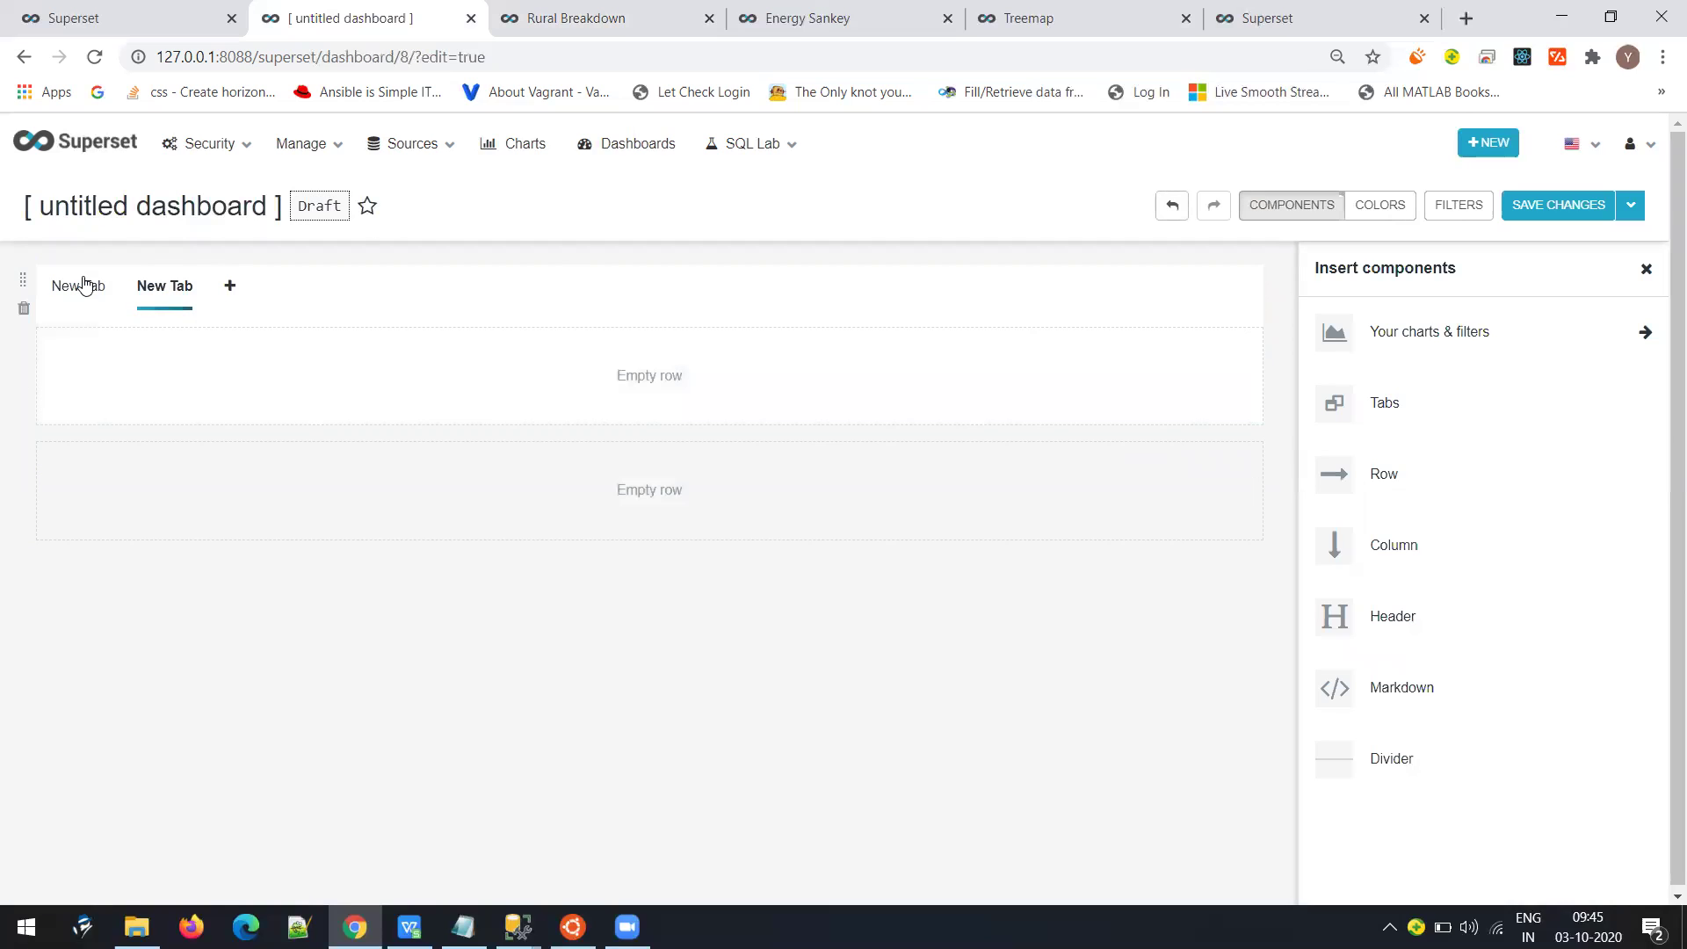
# Sort the available charts by Vis type and place the Daily Totals chart in the first tab's row
pyautogui.click(78, 286)
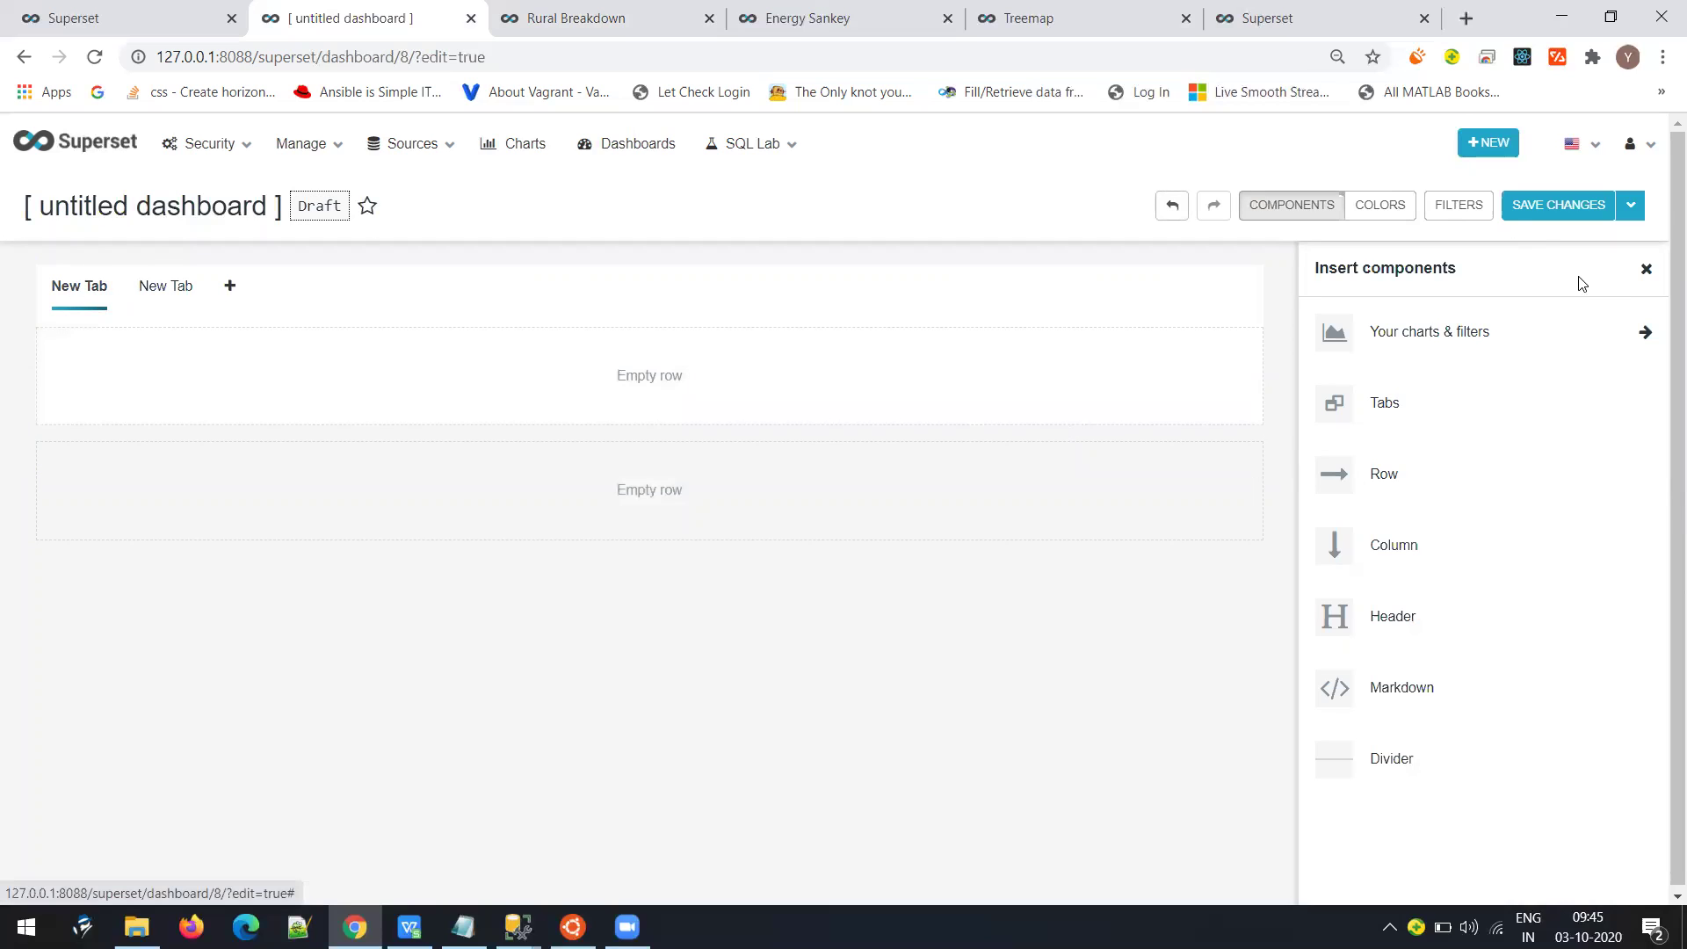
pyautogui.click(1514, 350)
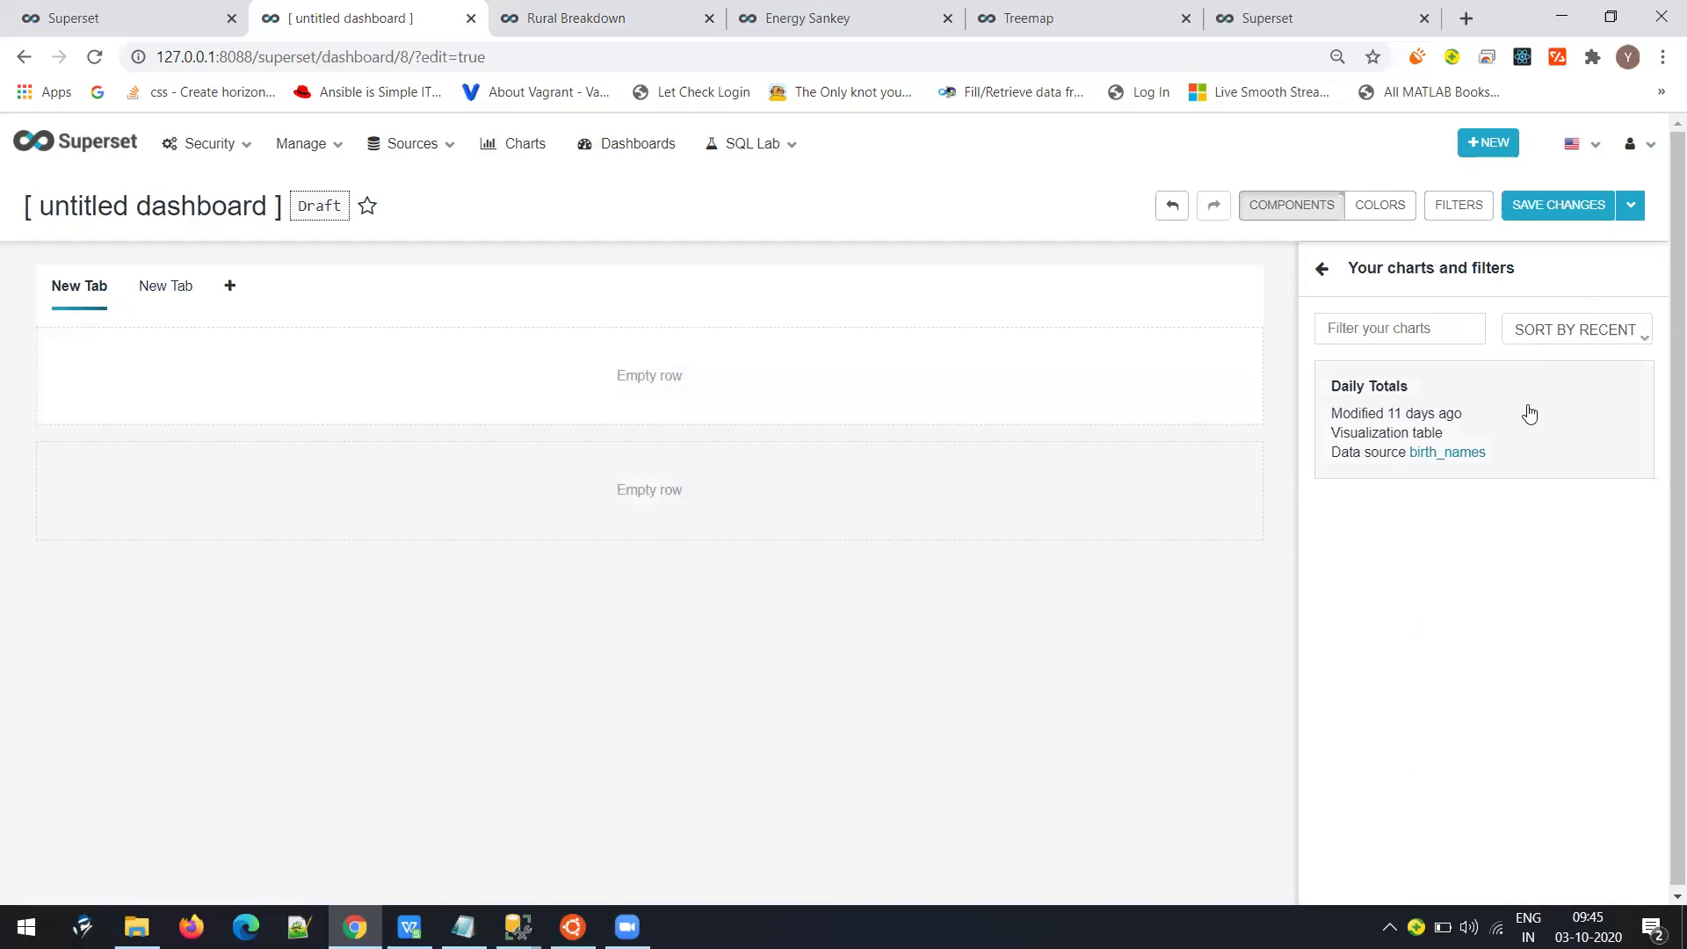
pyautogui.click(1318, 273)
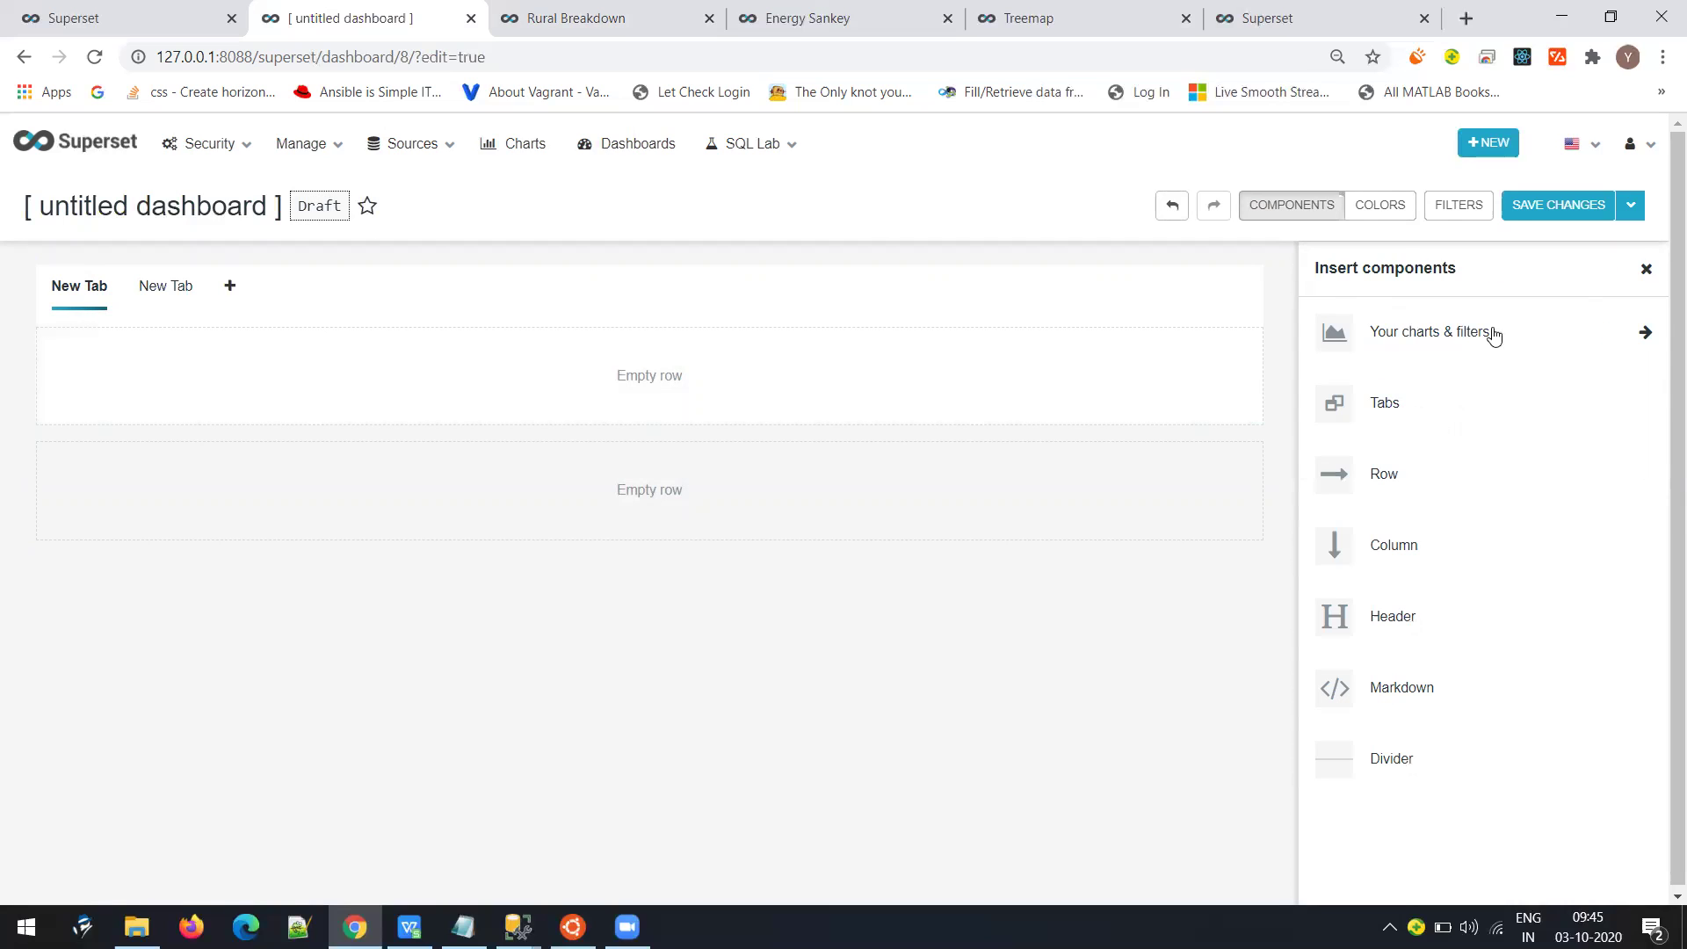
pyautogui.click(1646, 330)
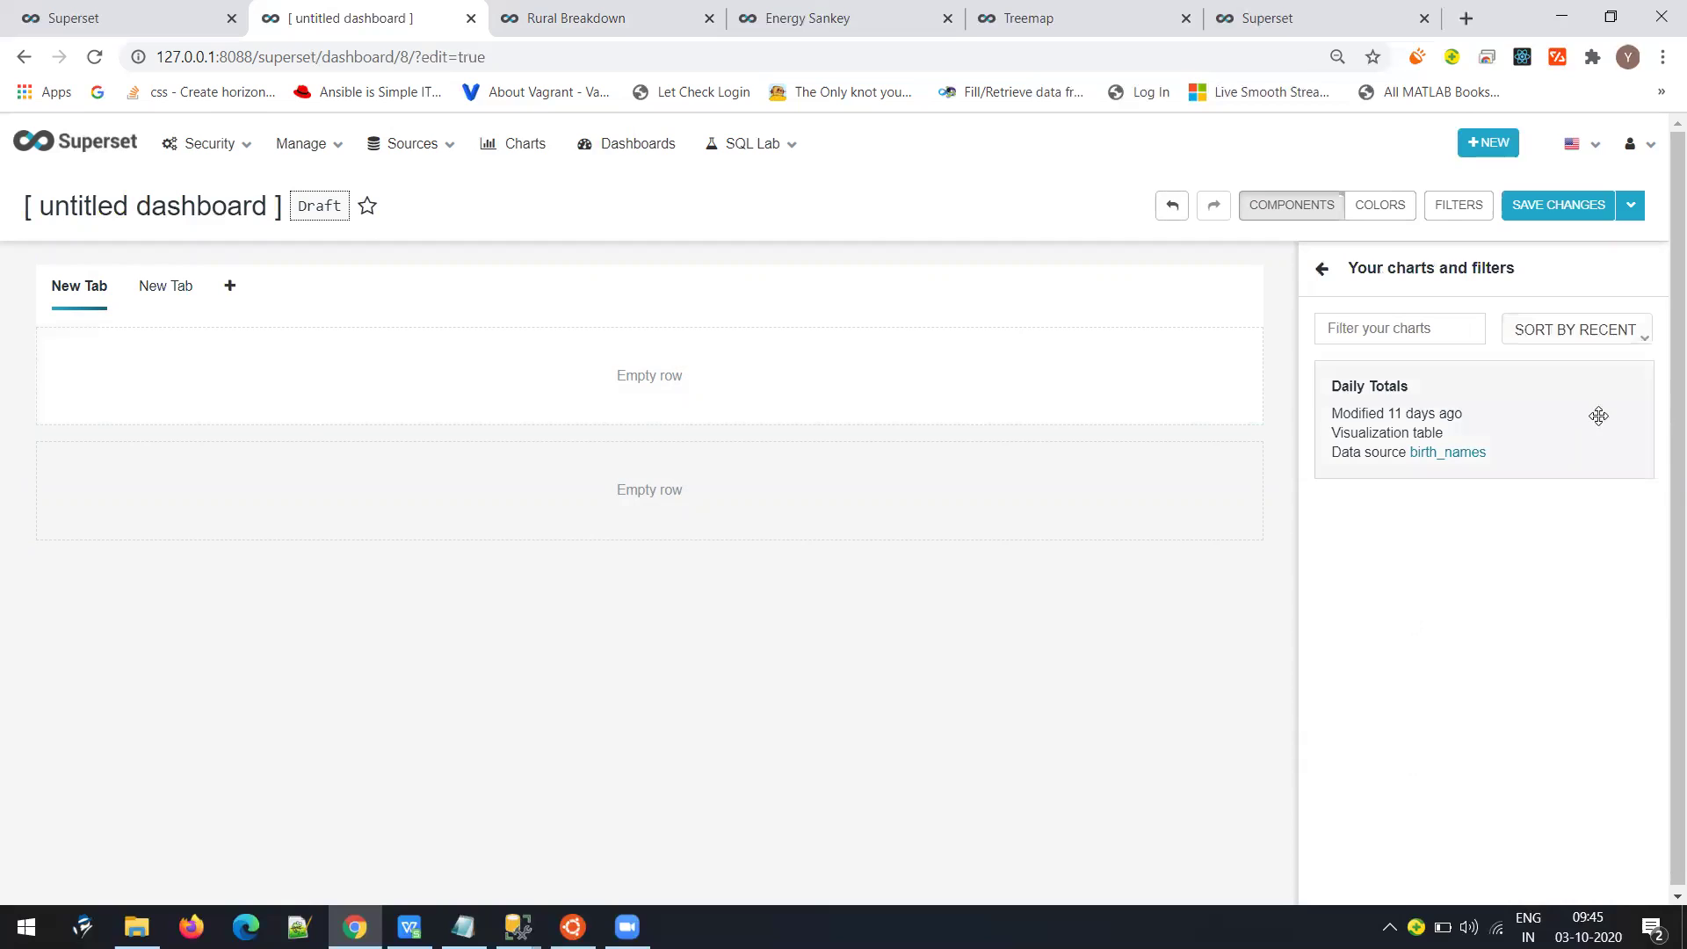
pyautogui.click(1646, 342)
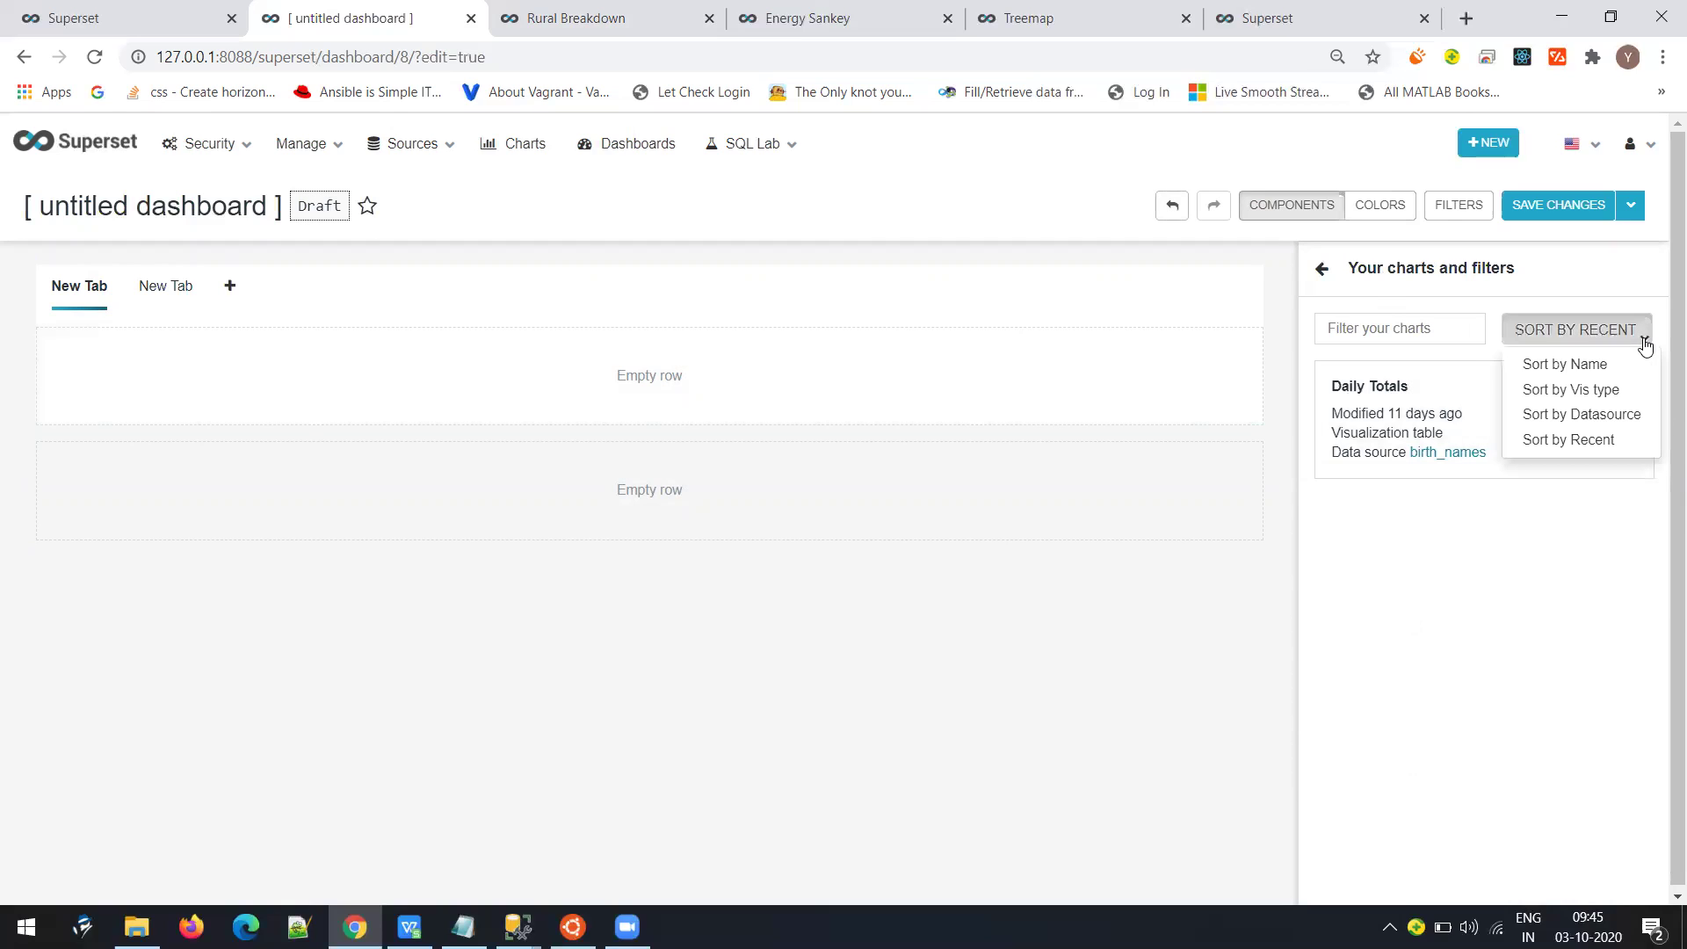
pyautogui.click(1596, 391)
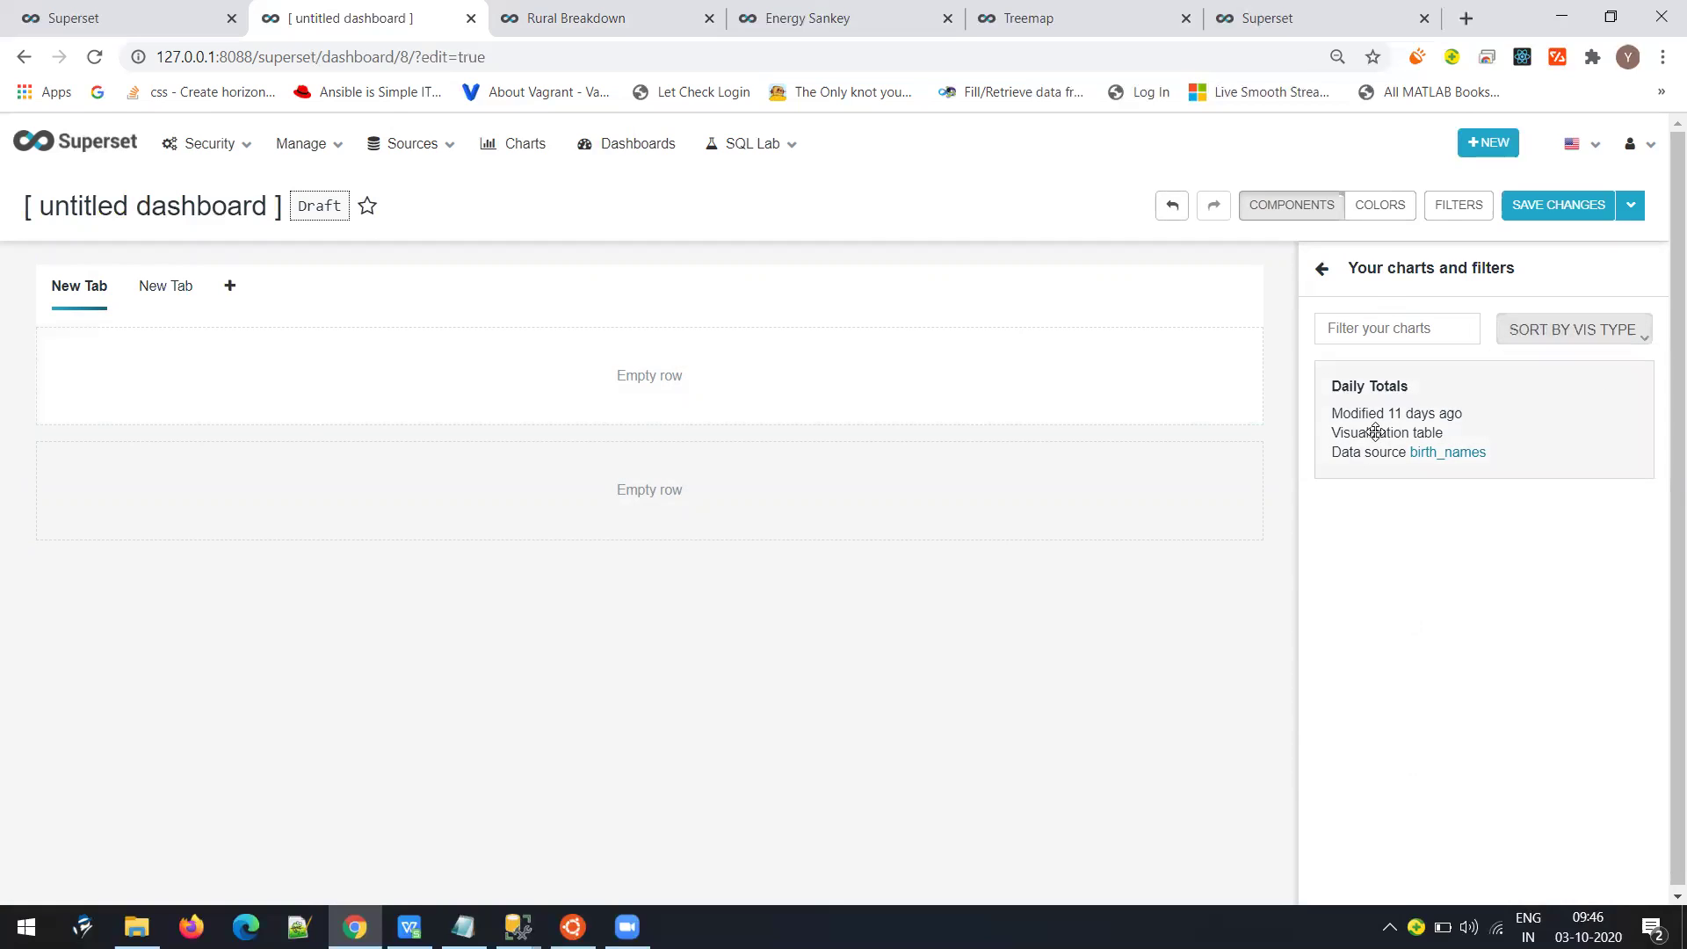
pyautogui.moveTo(1388, 409); pyautogui.dragTo(343, 380)
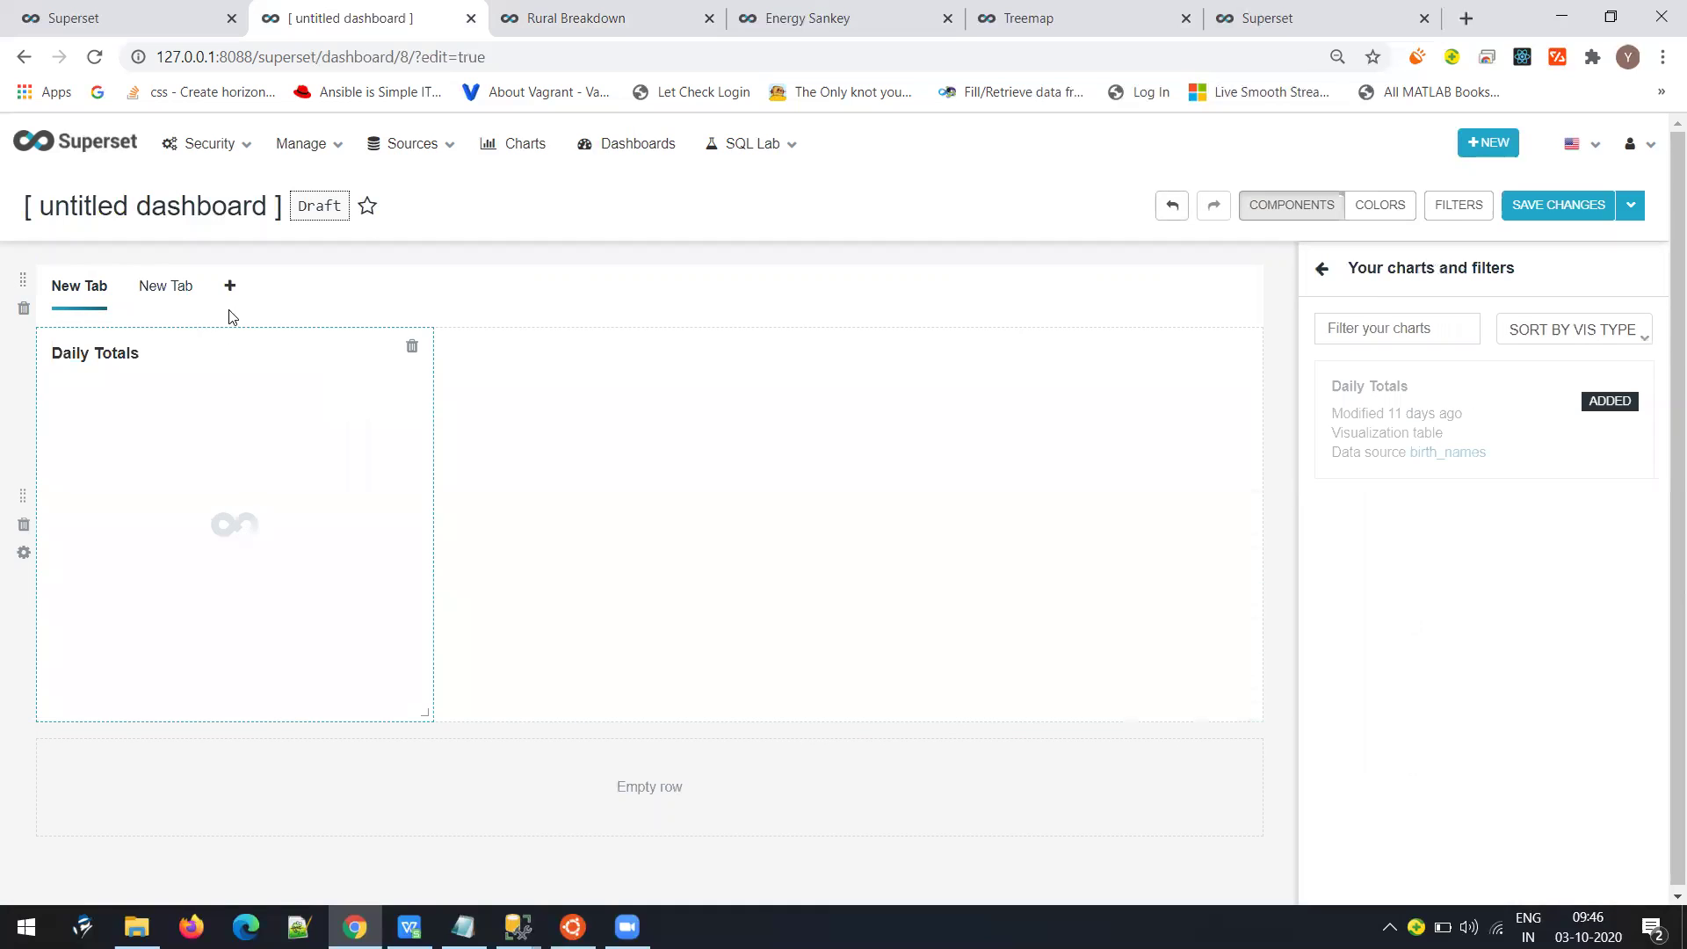
pyautogui.click(1322, 269)
pyautogui.click(1574, 335)
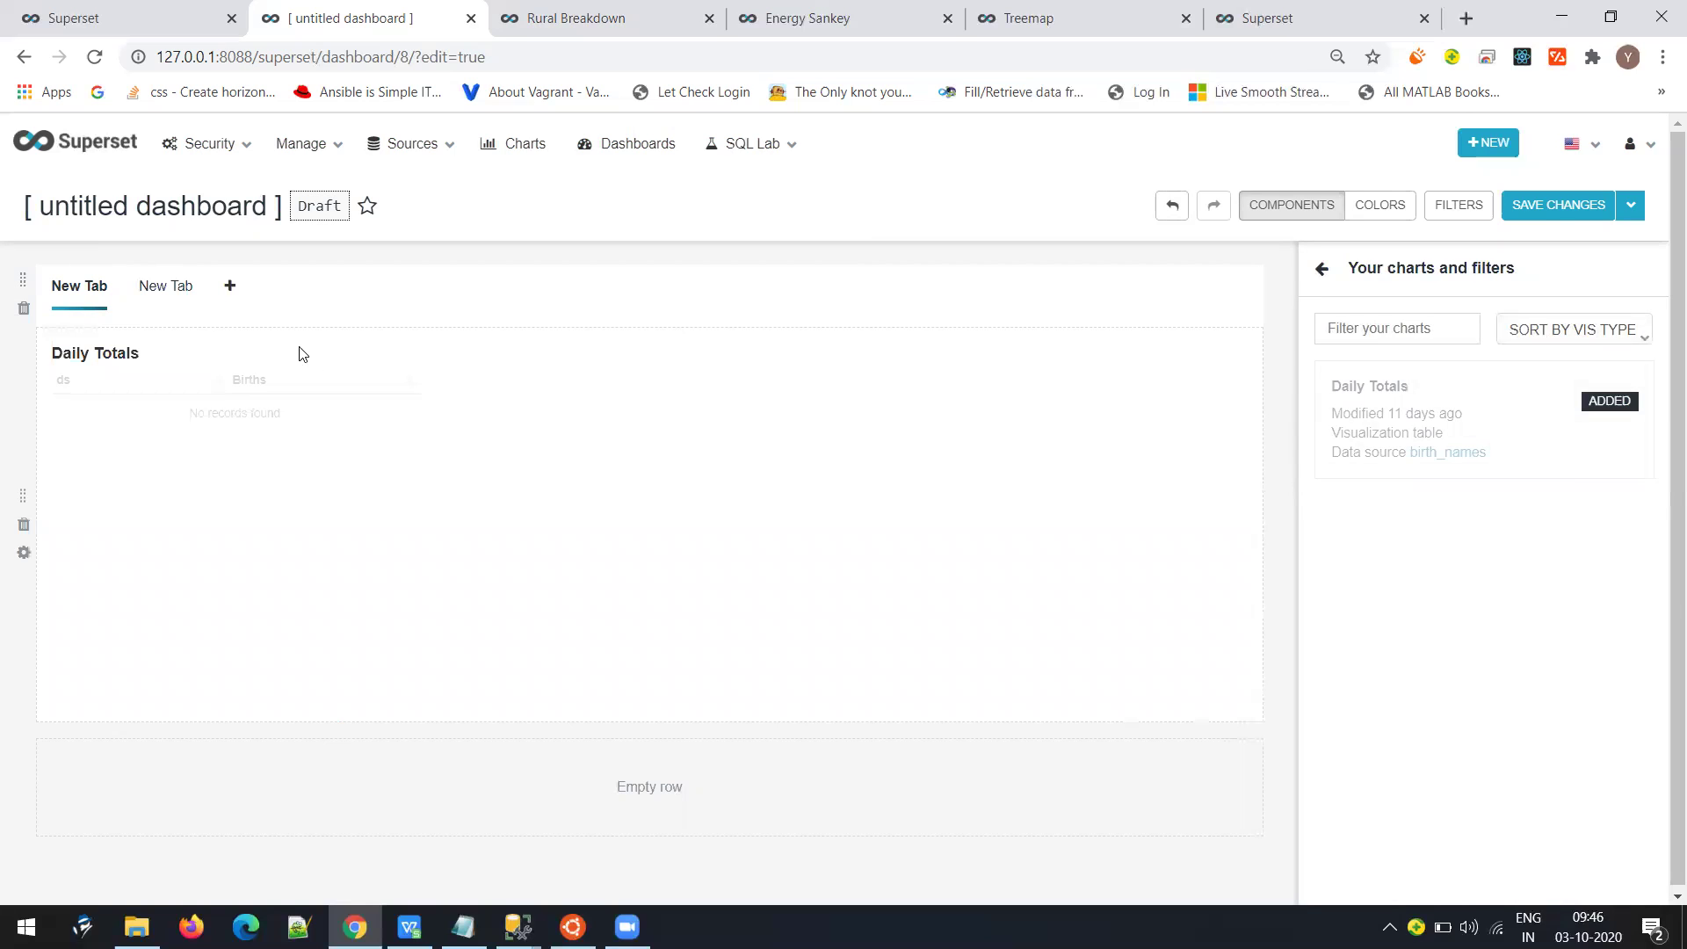
# Save the dashboard from the second tab and switch between both tabs to check their contents
pyautogui.click(183, 290)
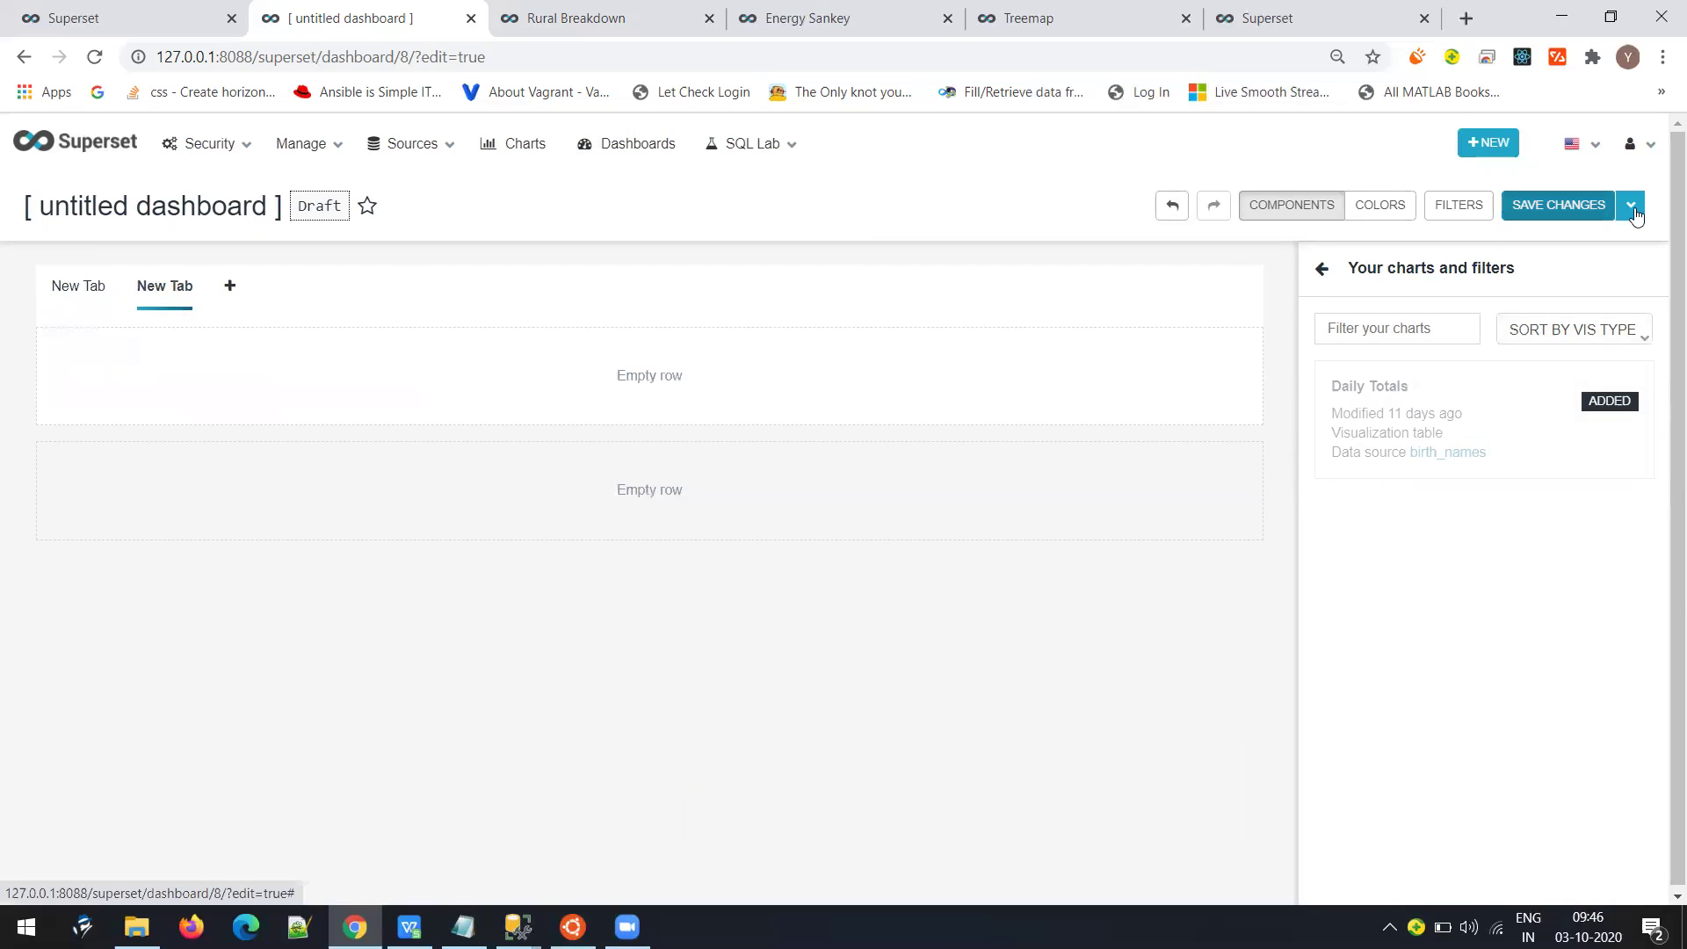
pyautogui.click(1521, 207)
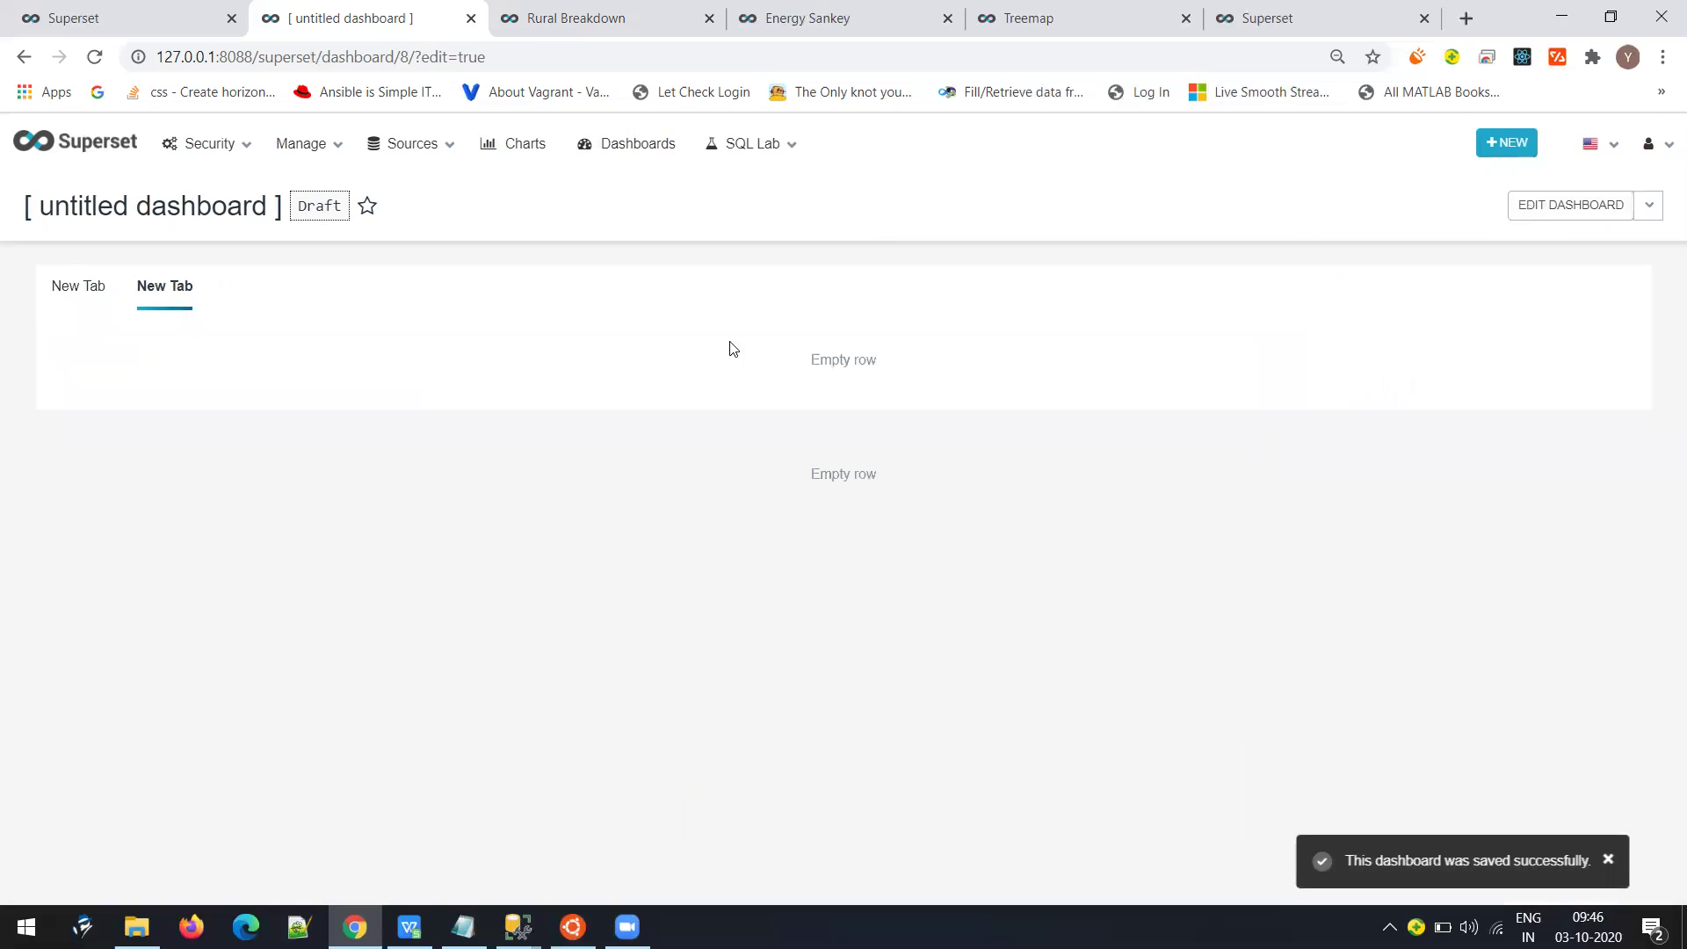
pyautogui.click(78, 292)
pyautogui.click(121, 287)
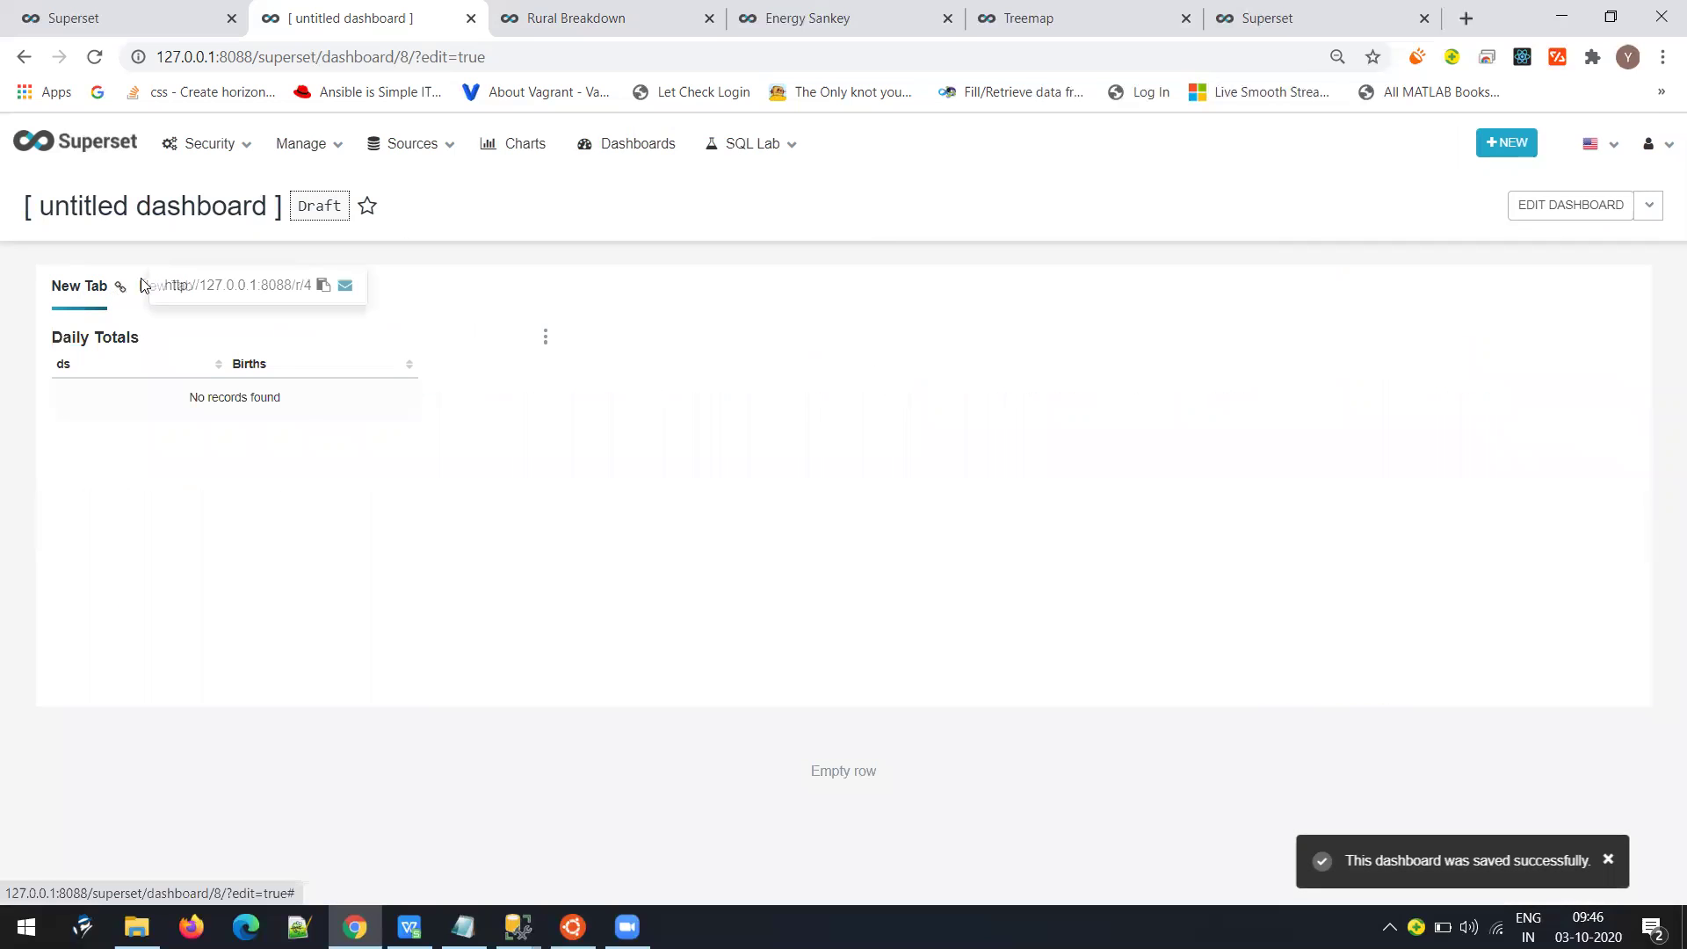
pyautogui.click(155, 298)
pyautogui.click(64, 297)
pyautogui.click(145, 297)
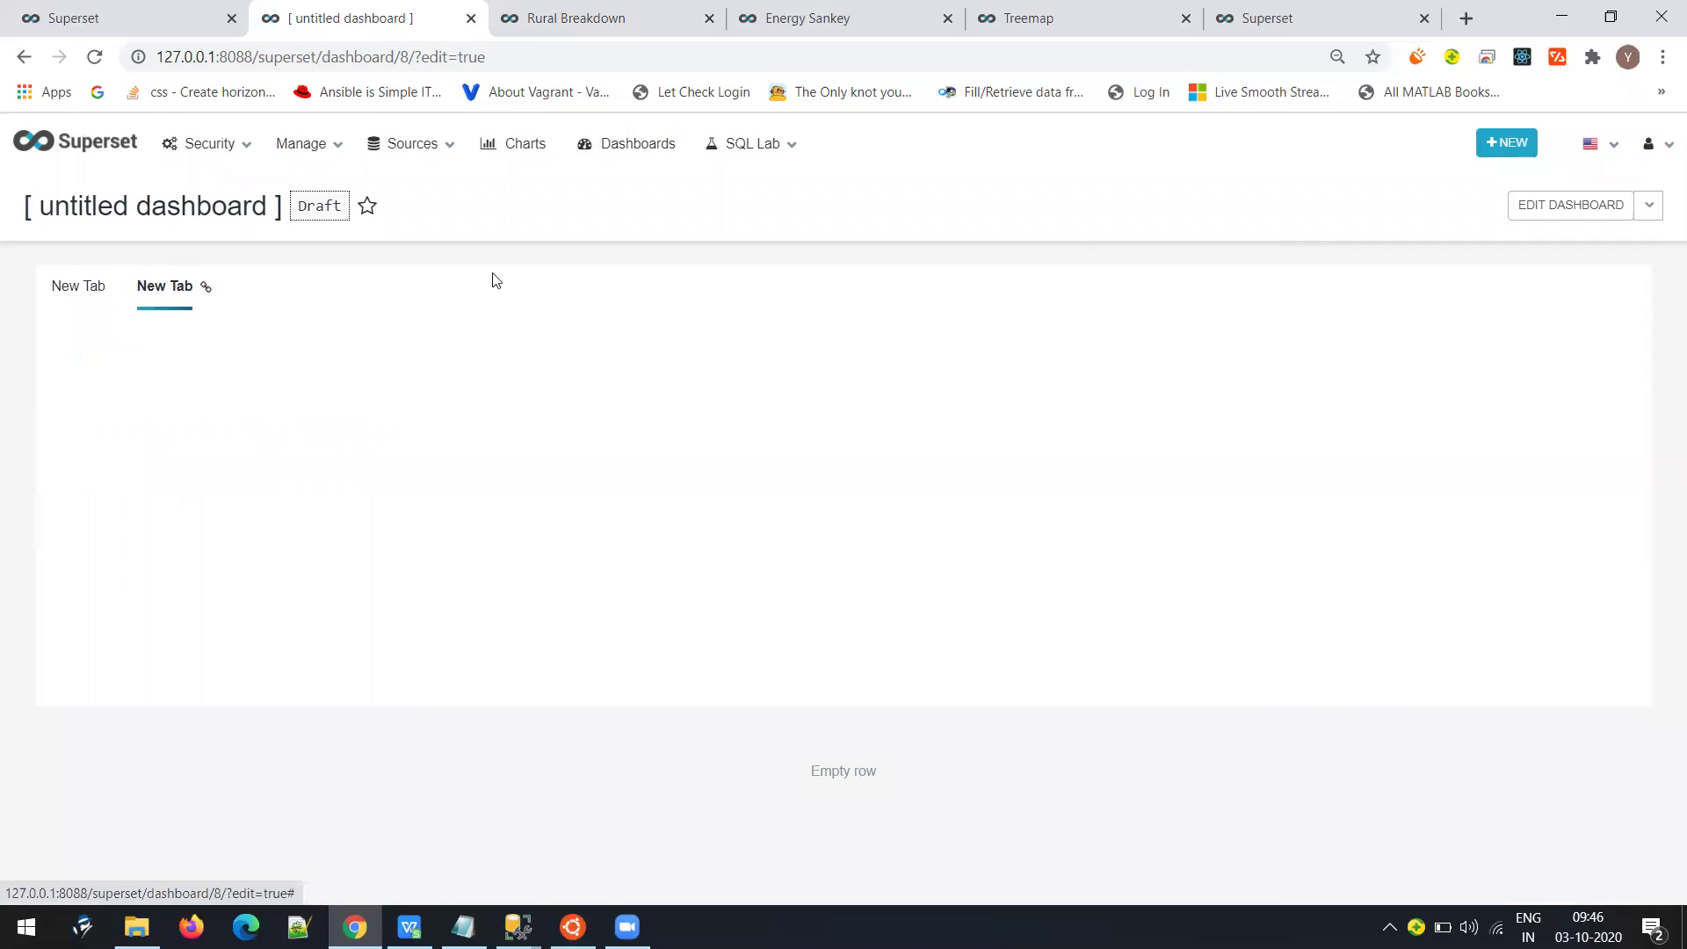
# Edit the dashboard again, adding a header above the second tab's row and a column inside that row, widened to about half its width
pyautogui.click(1574, 211)
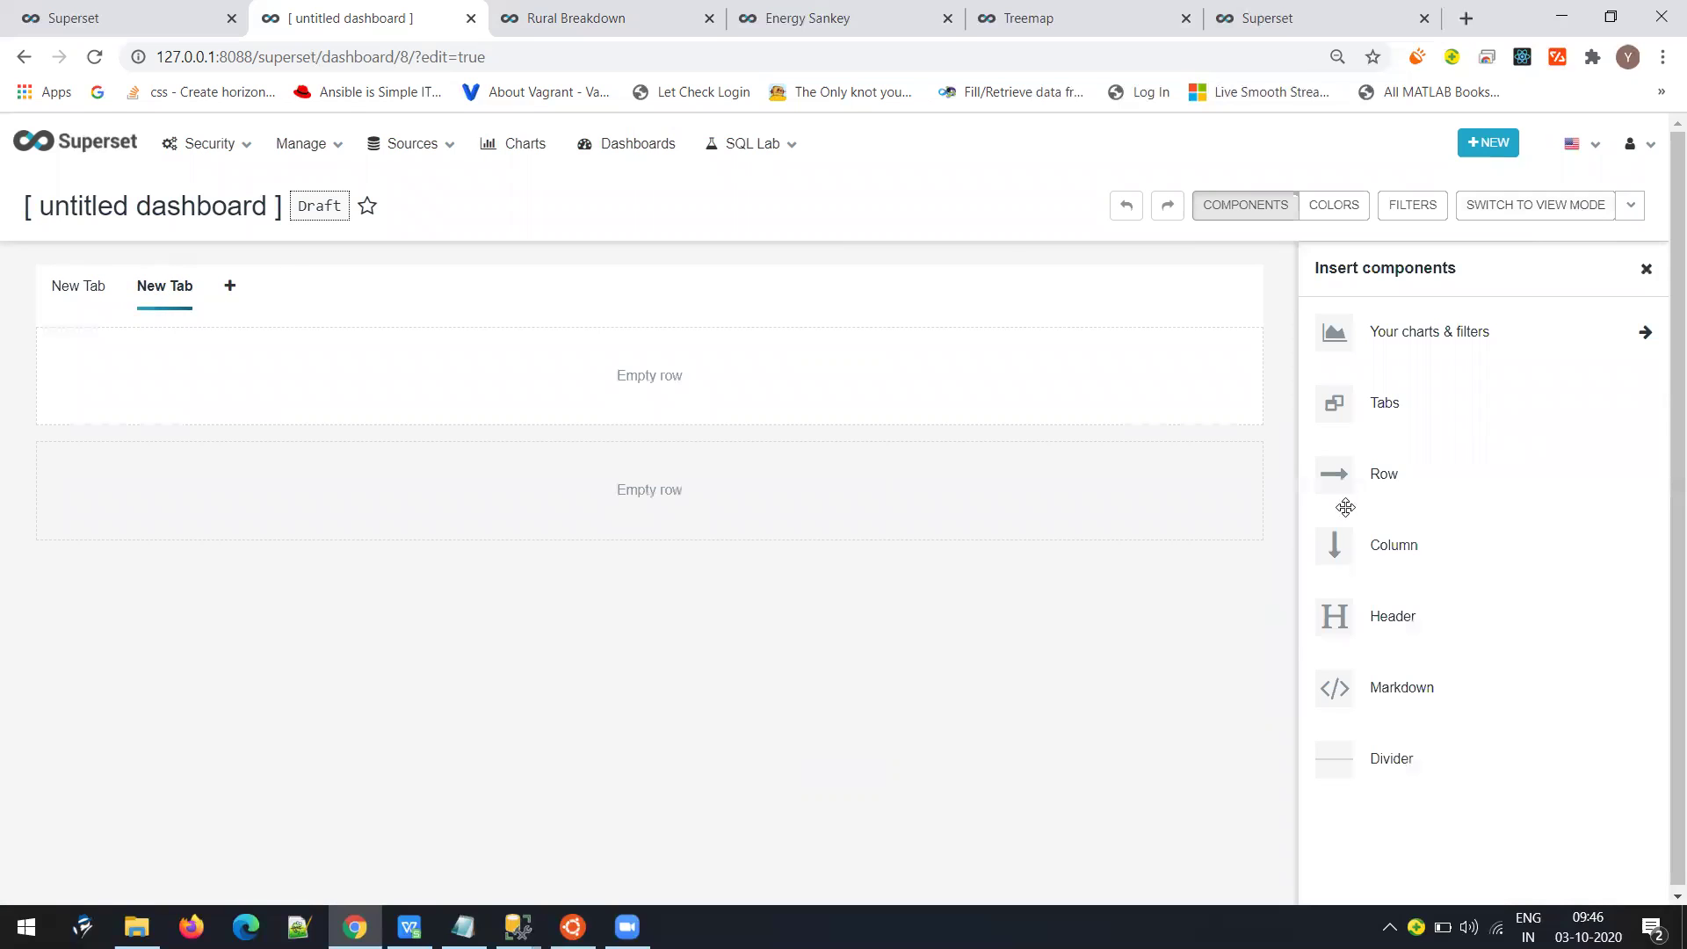
pyautogui.moveTo(1381, 628); pyautogui.dragTo(162, 332)
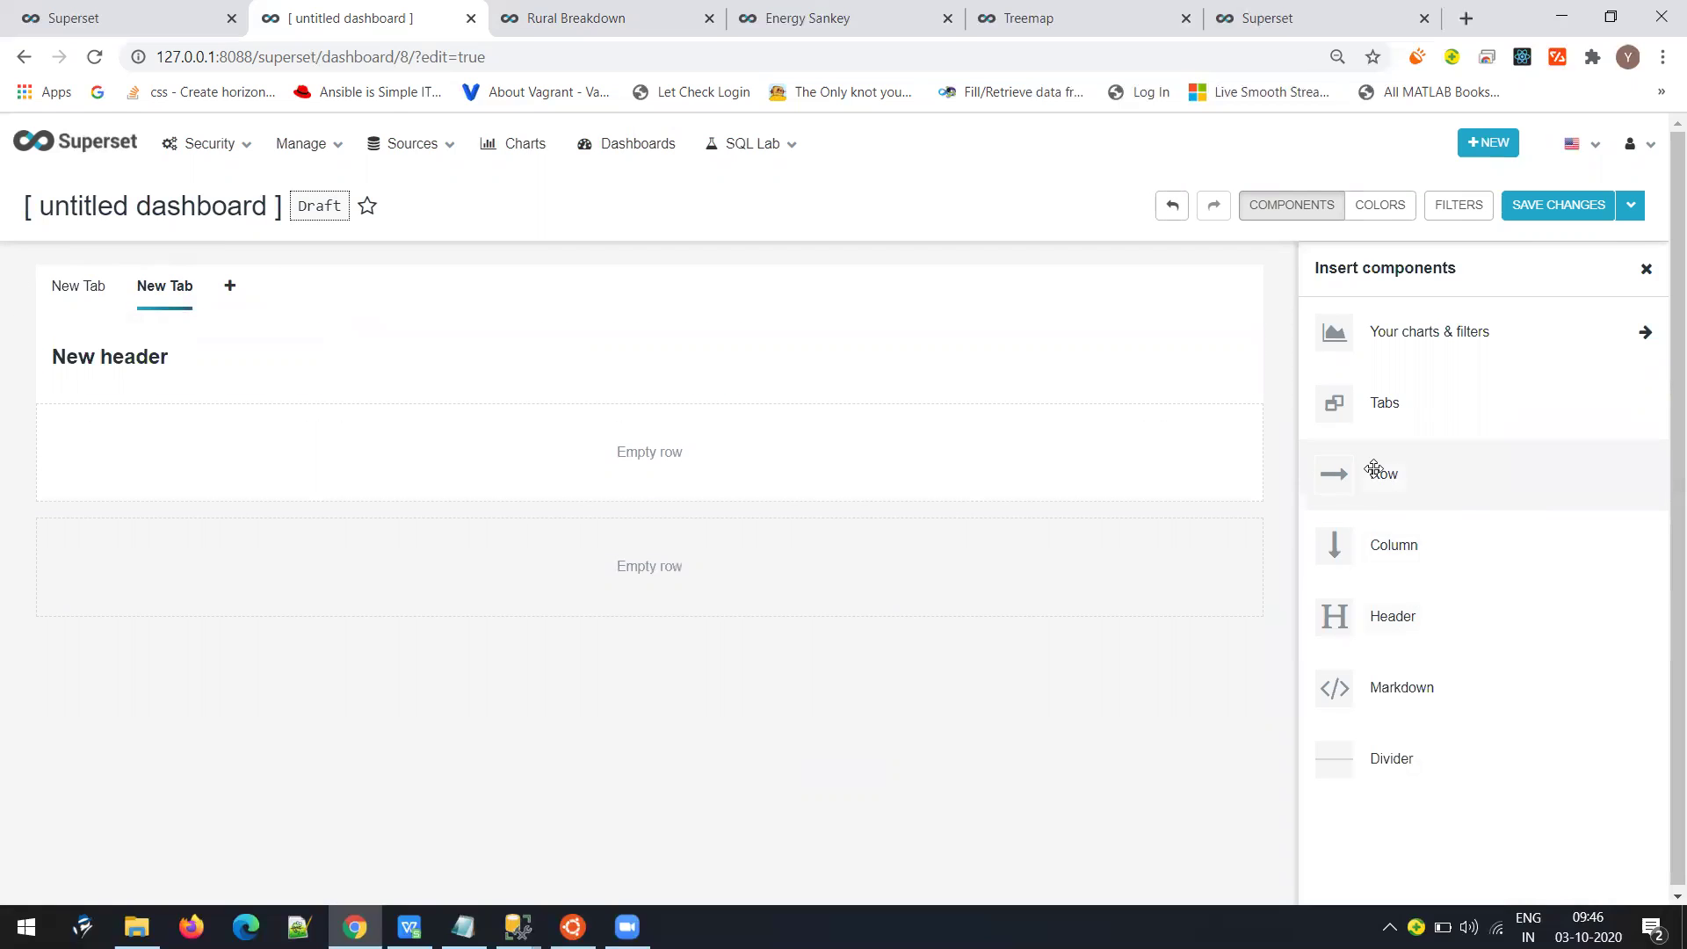
pyautogui.moveTo(1379, 533); pyautogui.dragTo(715, 425)
pyautogui.moveTo(435, 452); pyautogui.dragTo(620, 469)
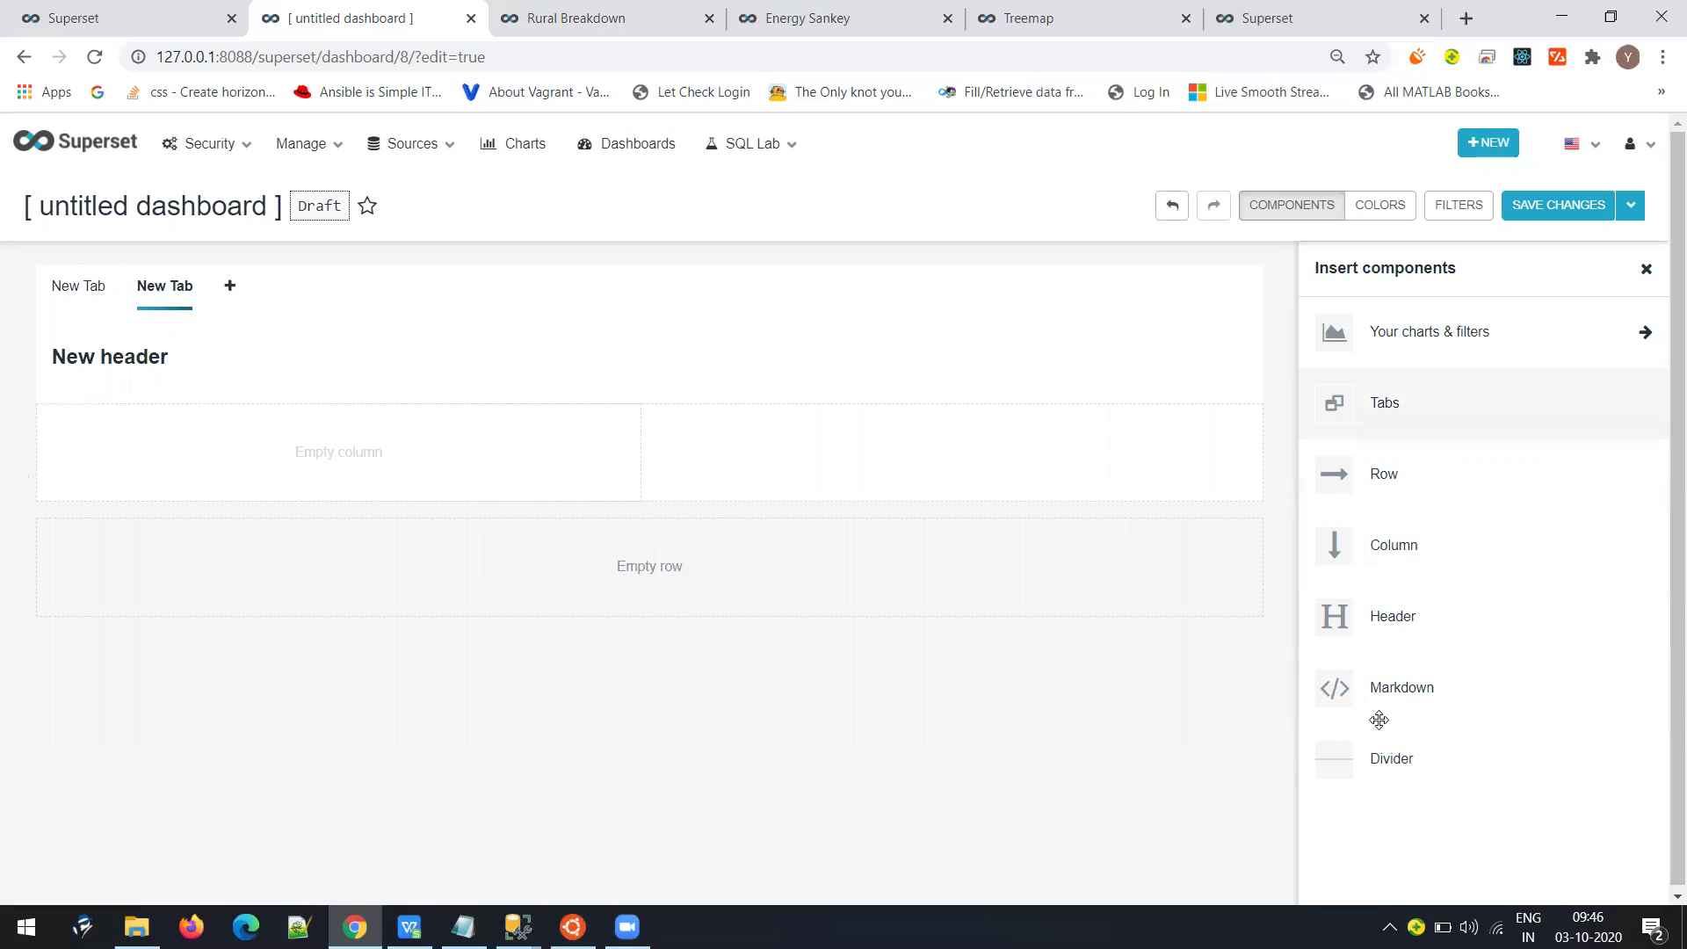
# Filter the available charts by "sun", clear the filter, check the sorting options and return to the component list
pyautogui.click(1495, 337)
pyautogui.click(1406, 326)
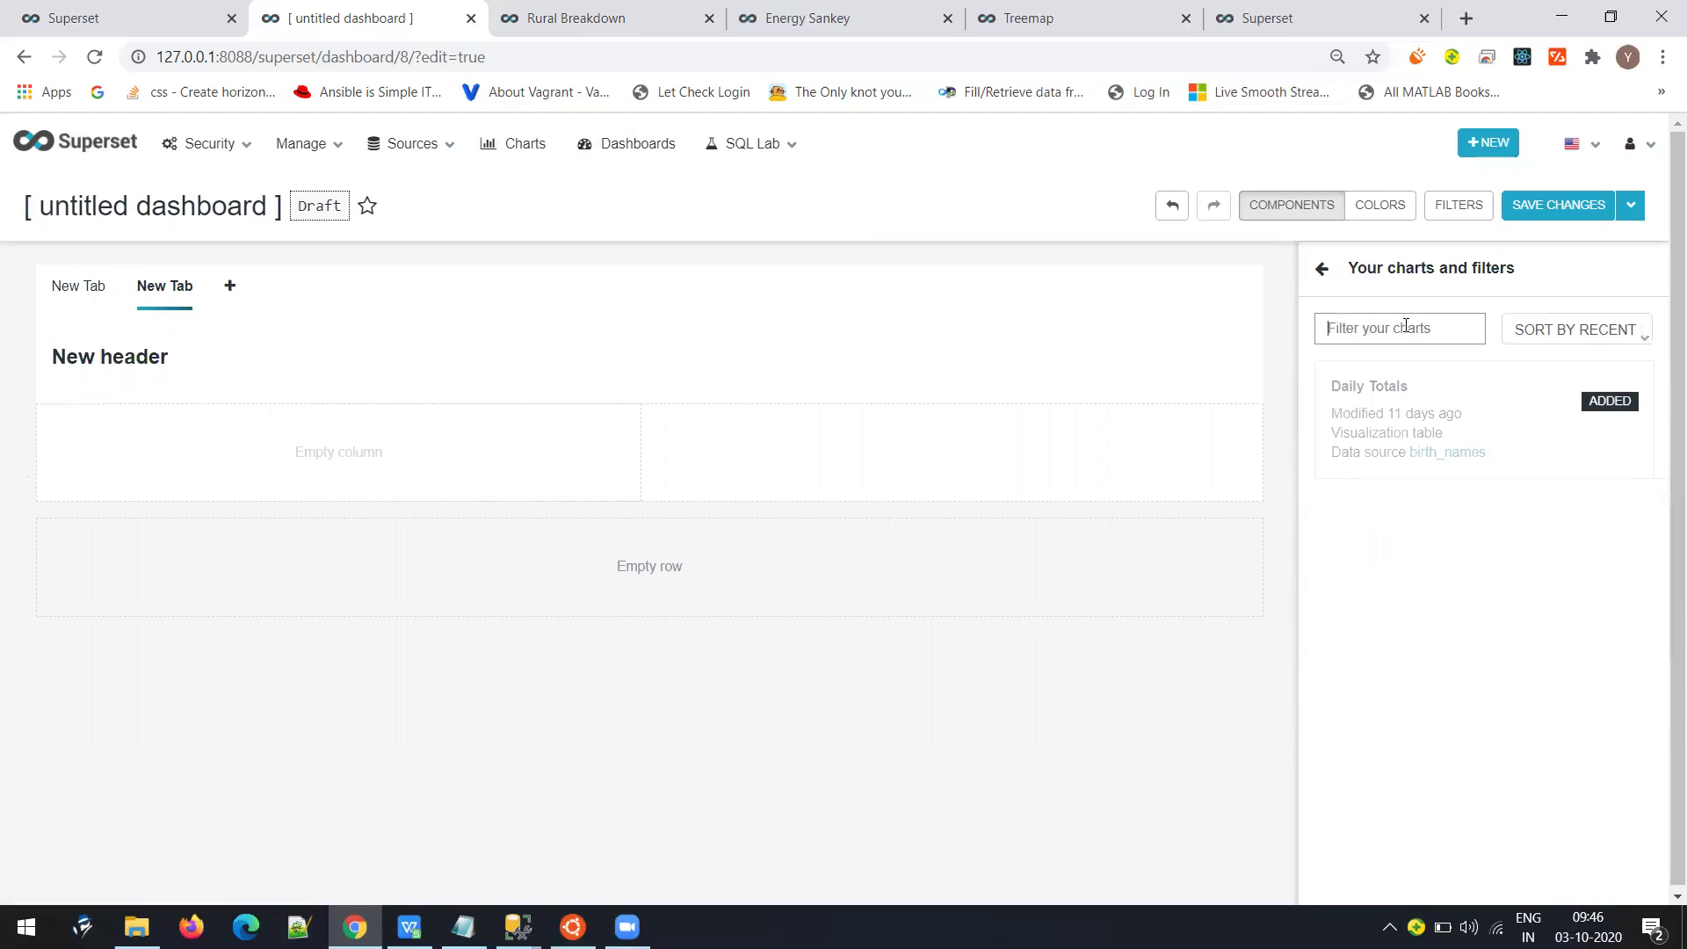
pyautogui.write('sun')
pyautogui.press('BackSpace')
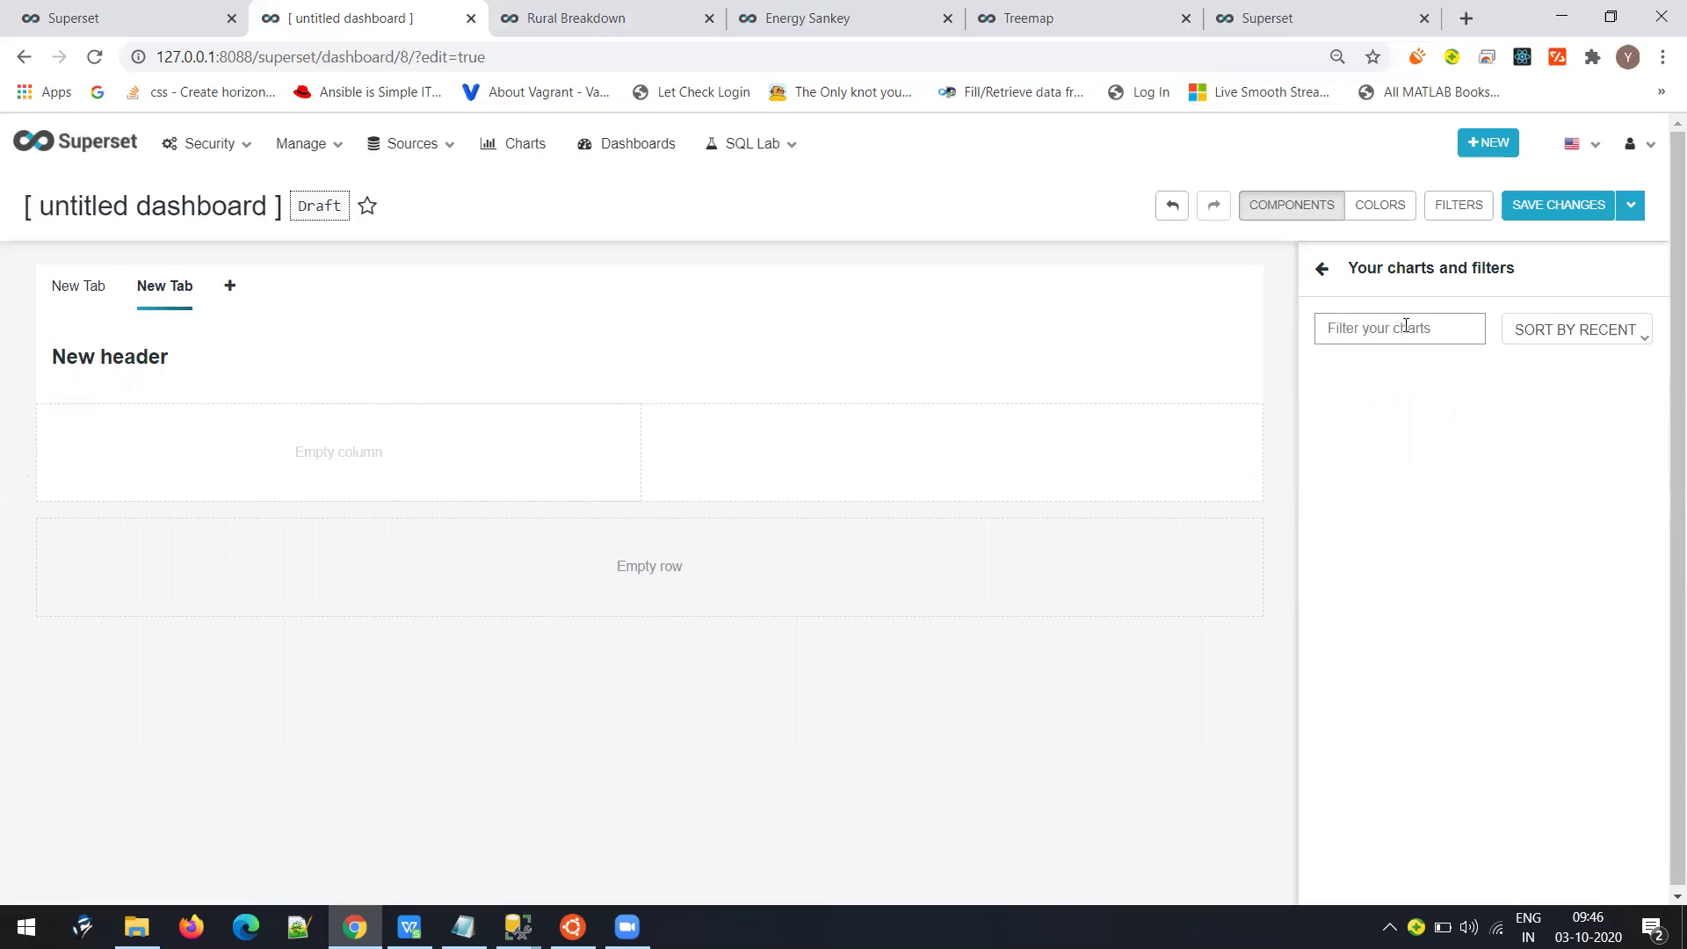
pyautogui.click(1635, 352)
pyautogui.click(1644, 333)
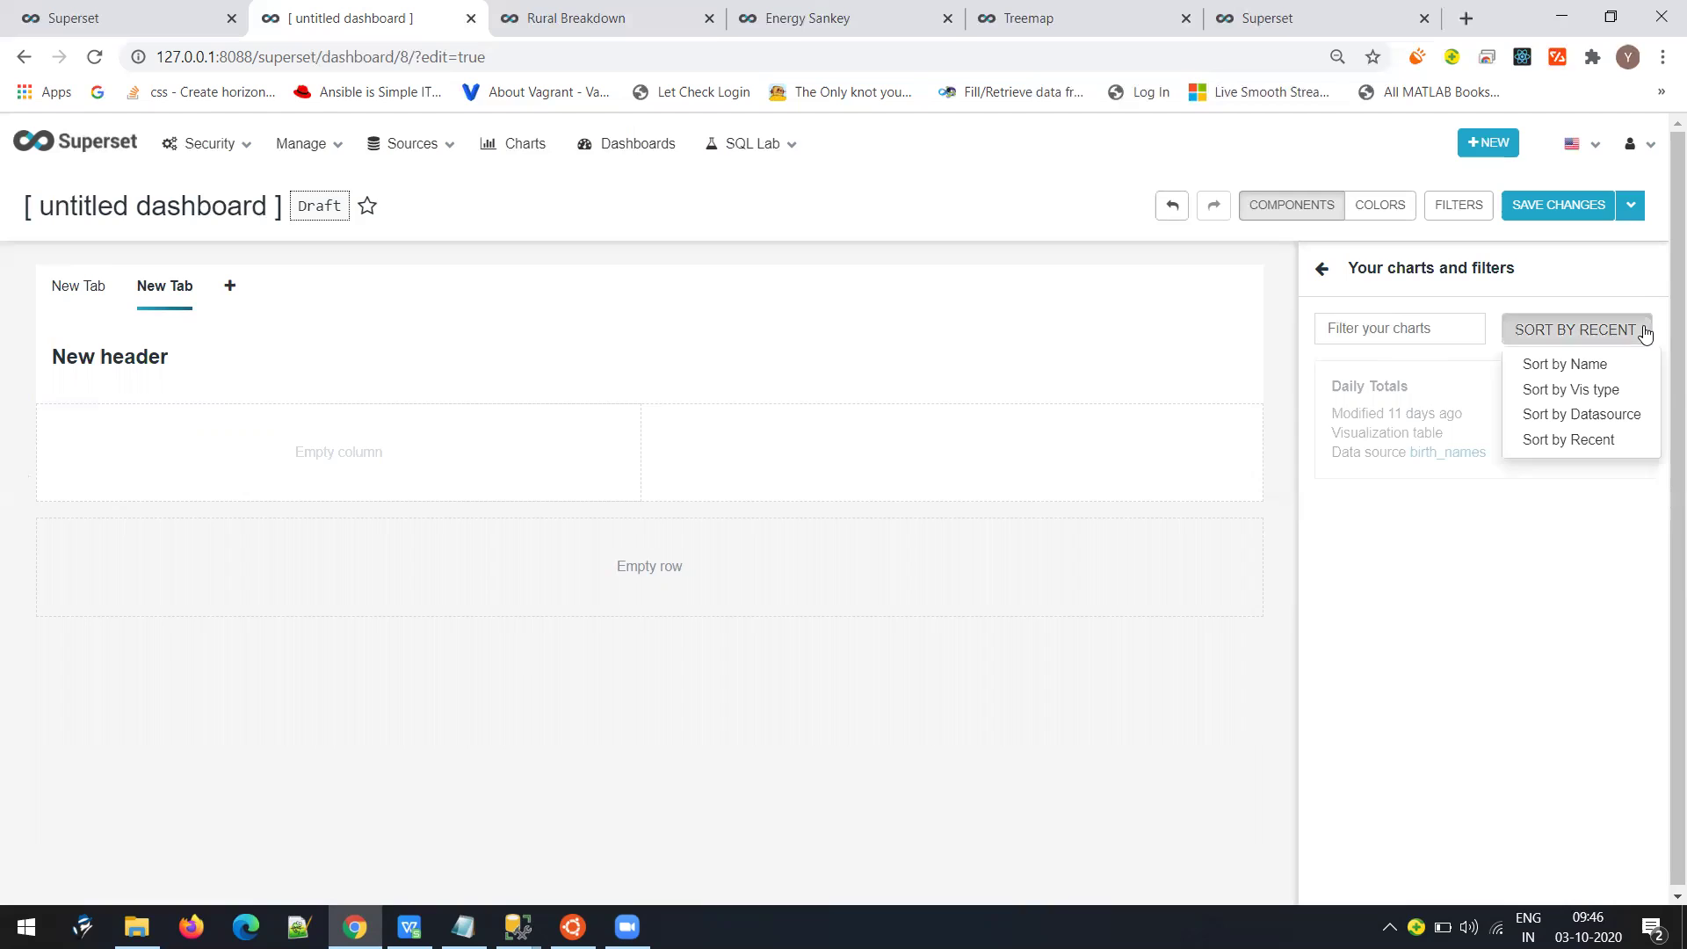
pyautogui.click(1320, 269)
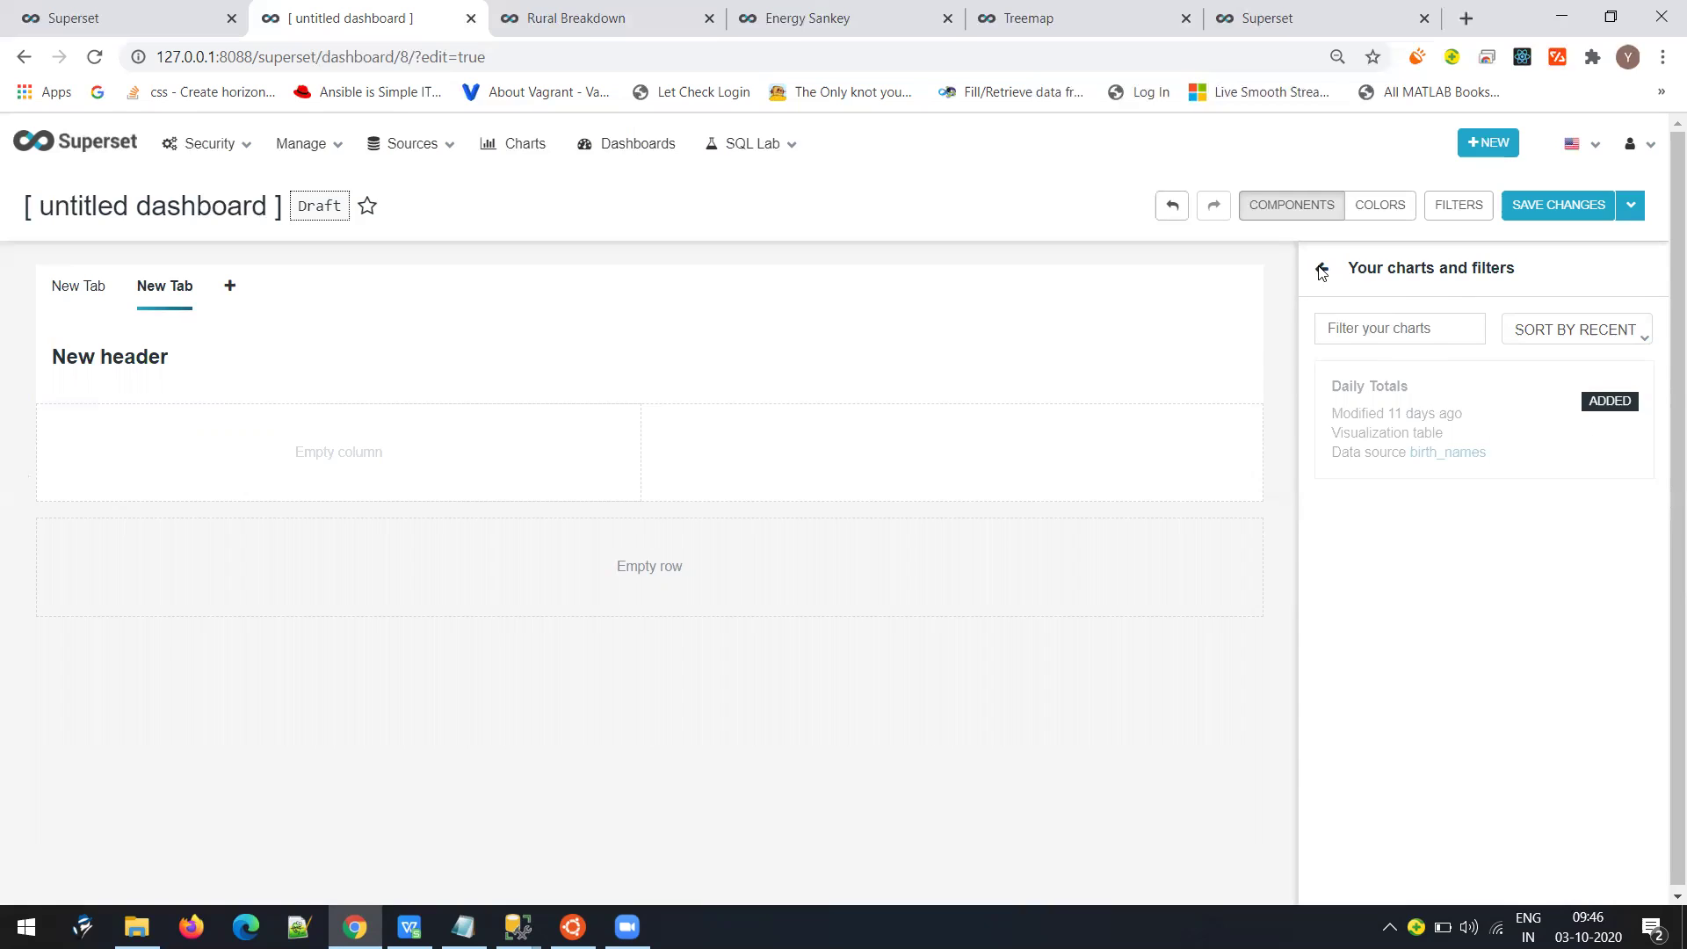
pyautogui.click(1322, 268)
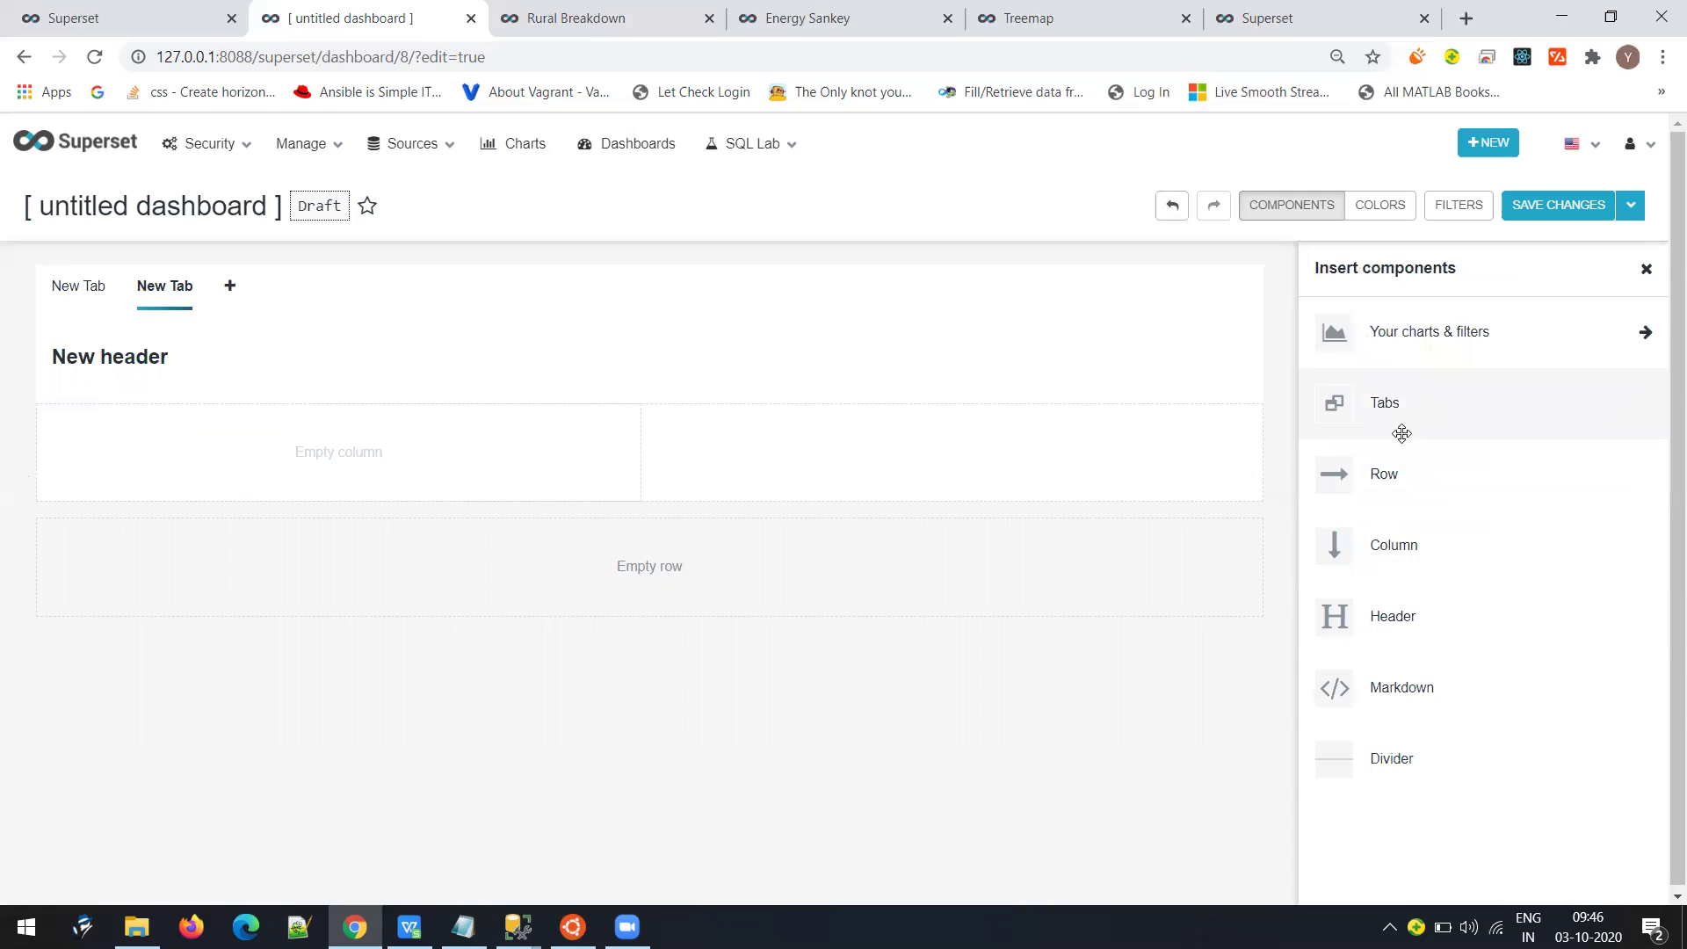
# Add a third dashboard tab and insert a row above the header in the second tab
pyautogui.click(229, 286)
pyautogui.moveTo(1409, 475); pyautogui.dragTo(343, 322)
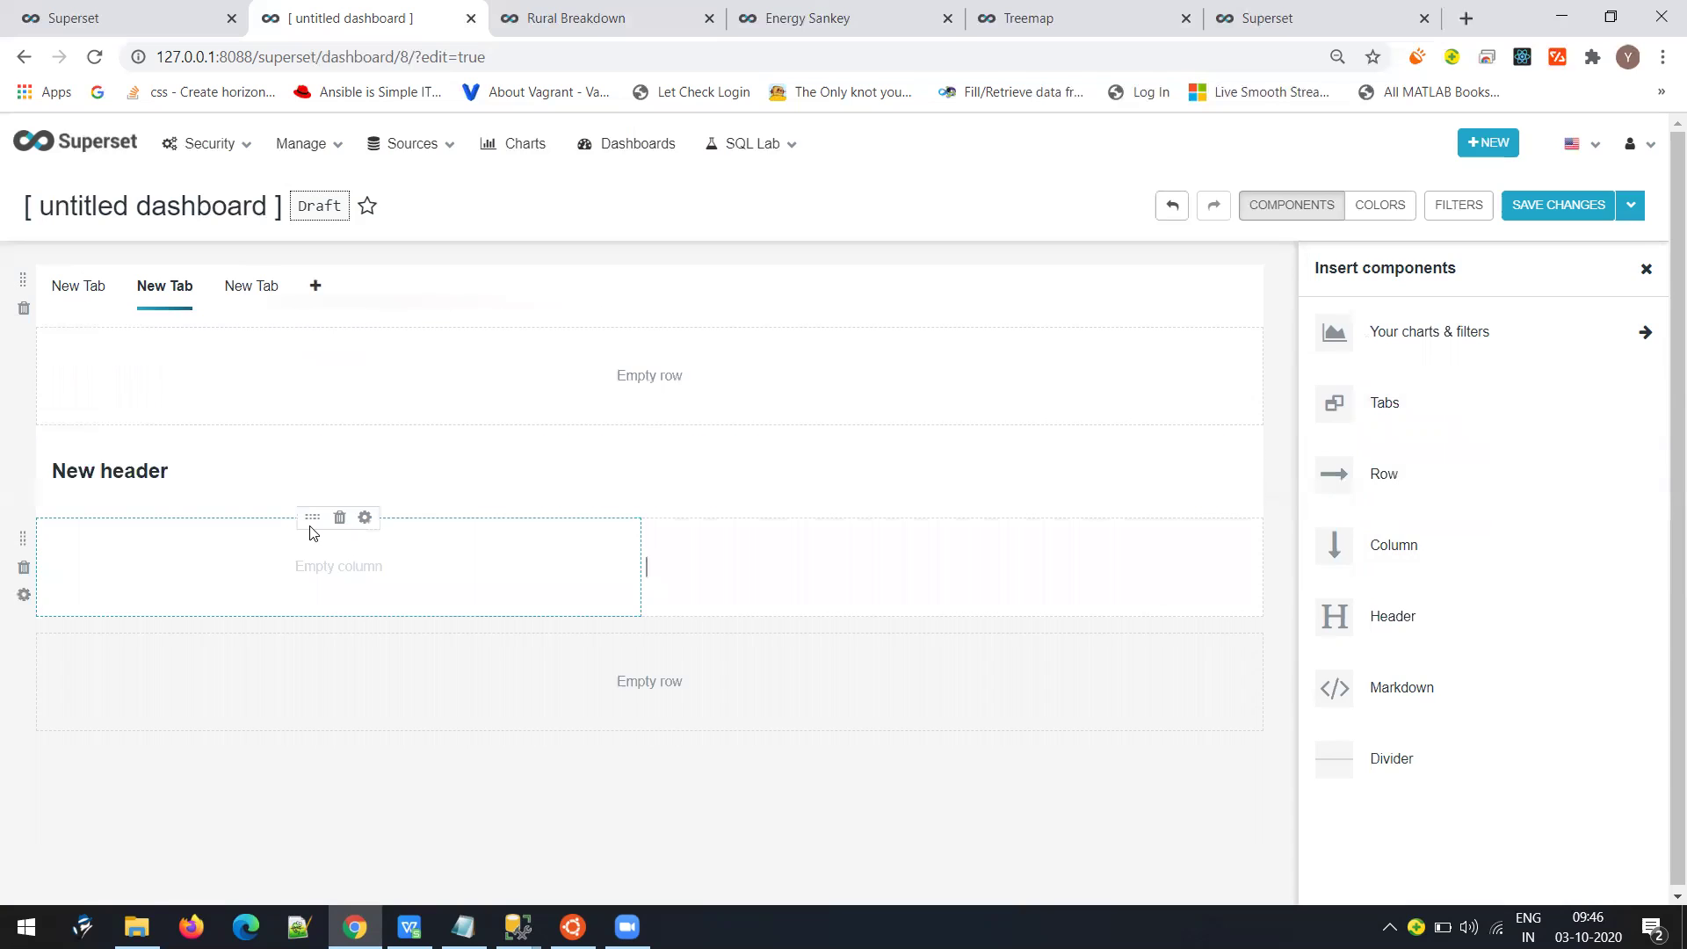
pyautogui.click(176, 287)
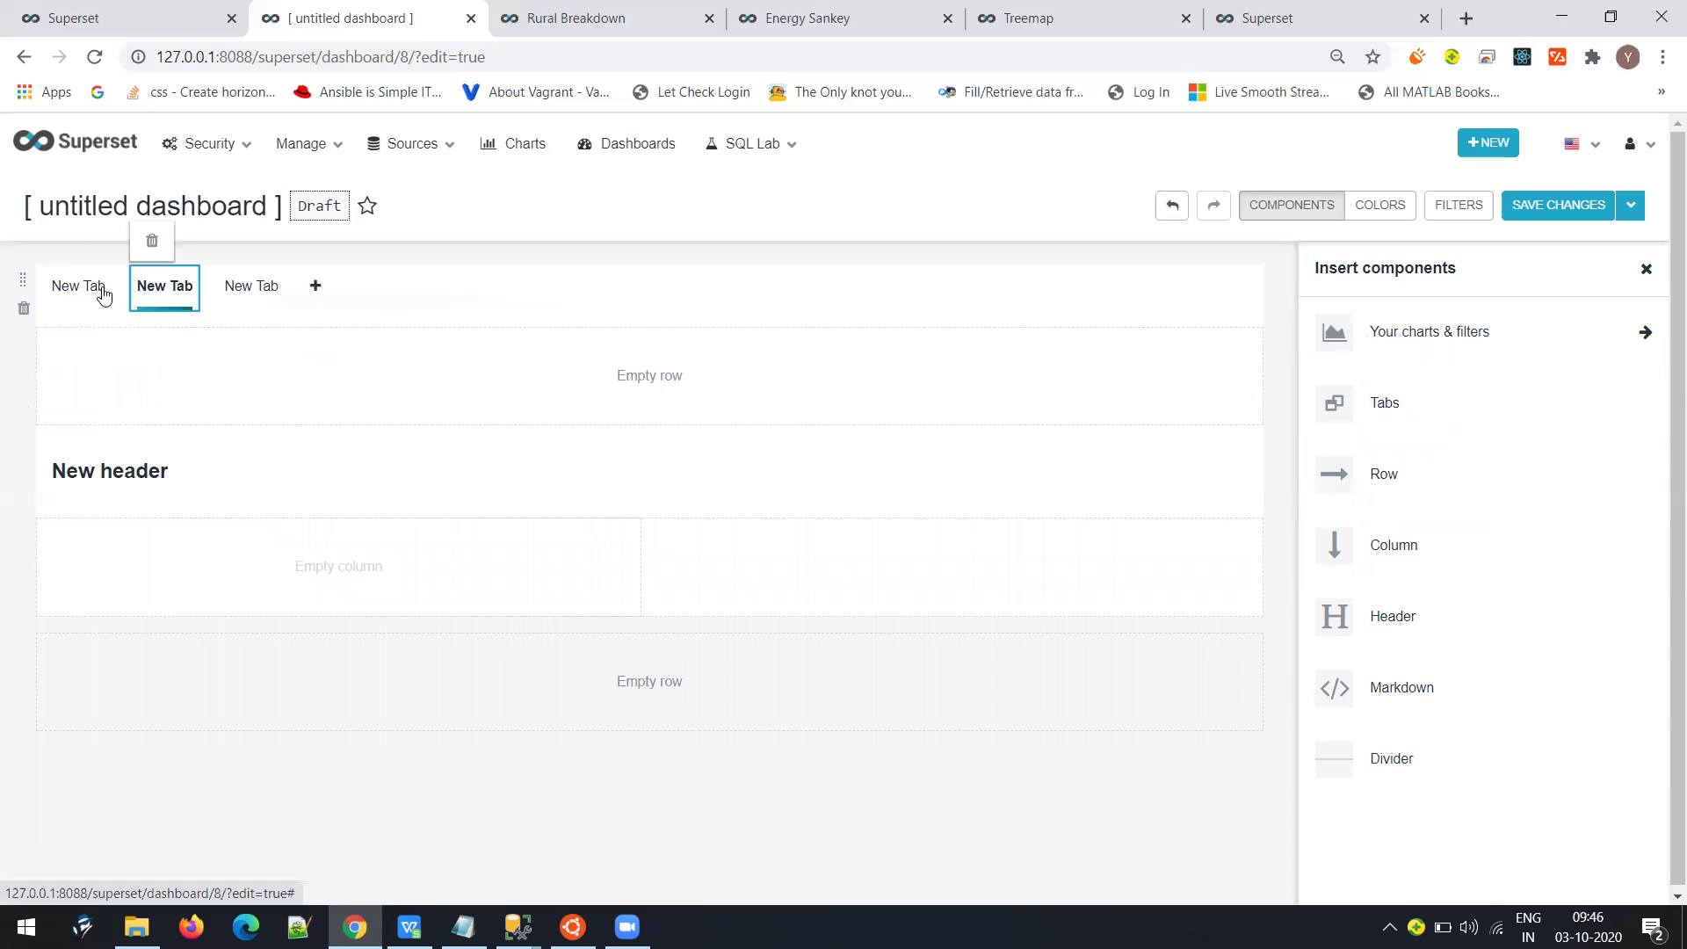
# Switch among the three dashboard tabs to compare their contents, ending on the first tab
pyautogui.click(93, 286)
pyautogui.click(244, 286)
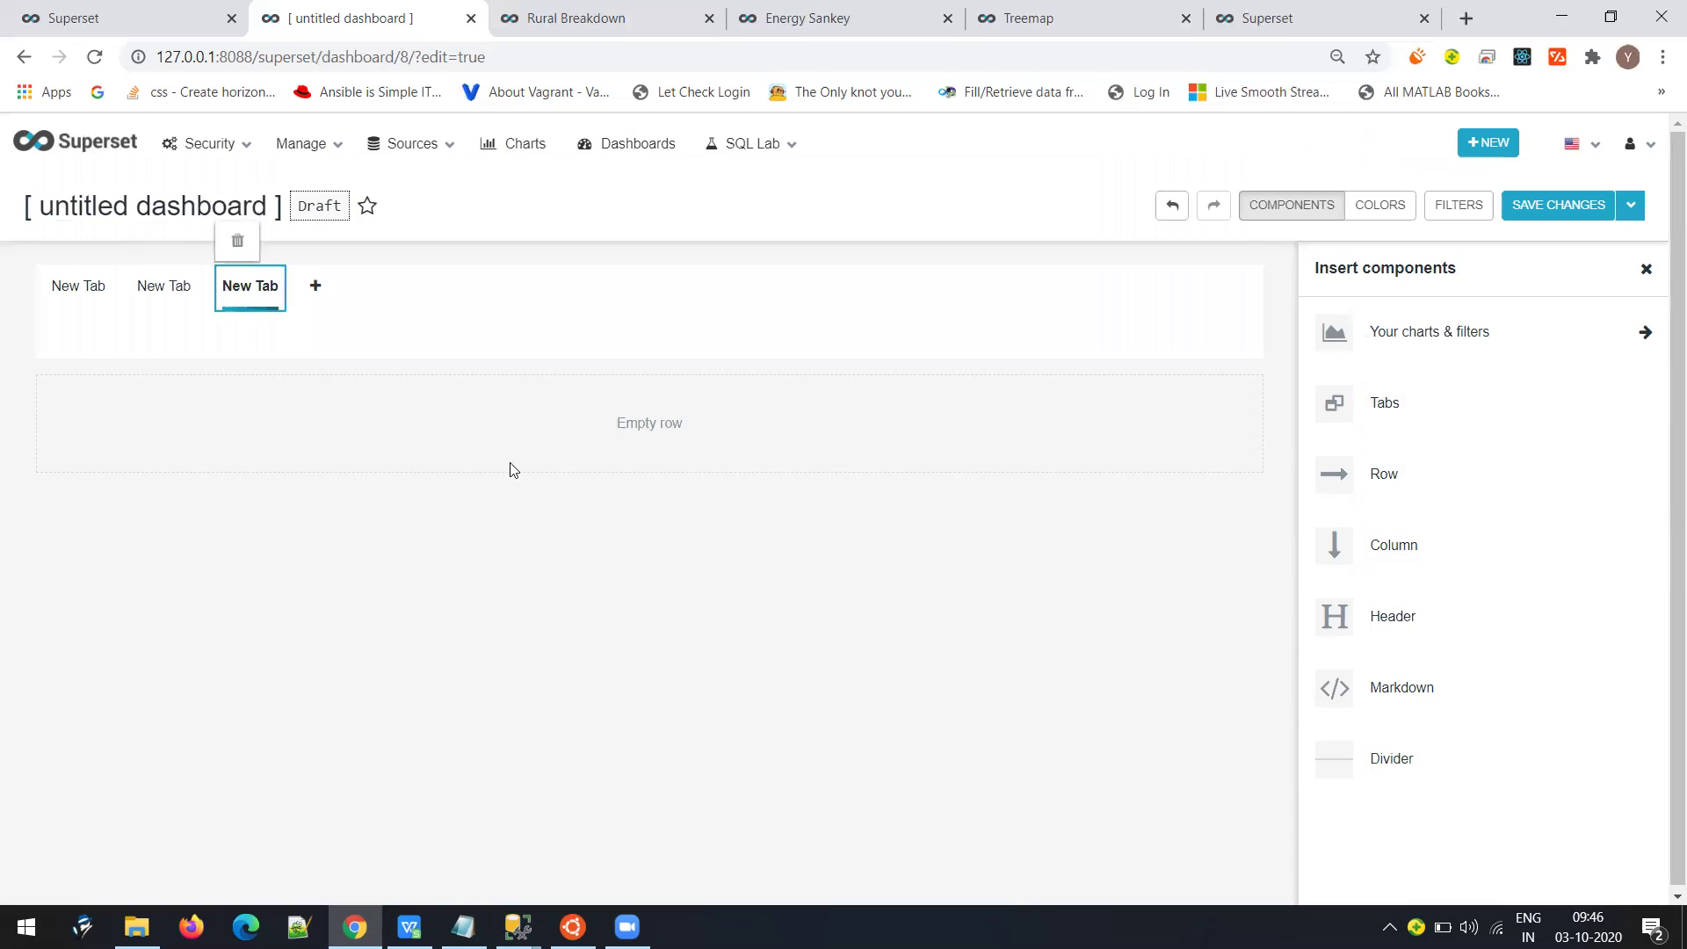
pyautogui.click(334, 382)
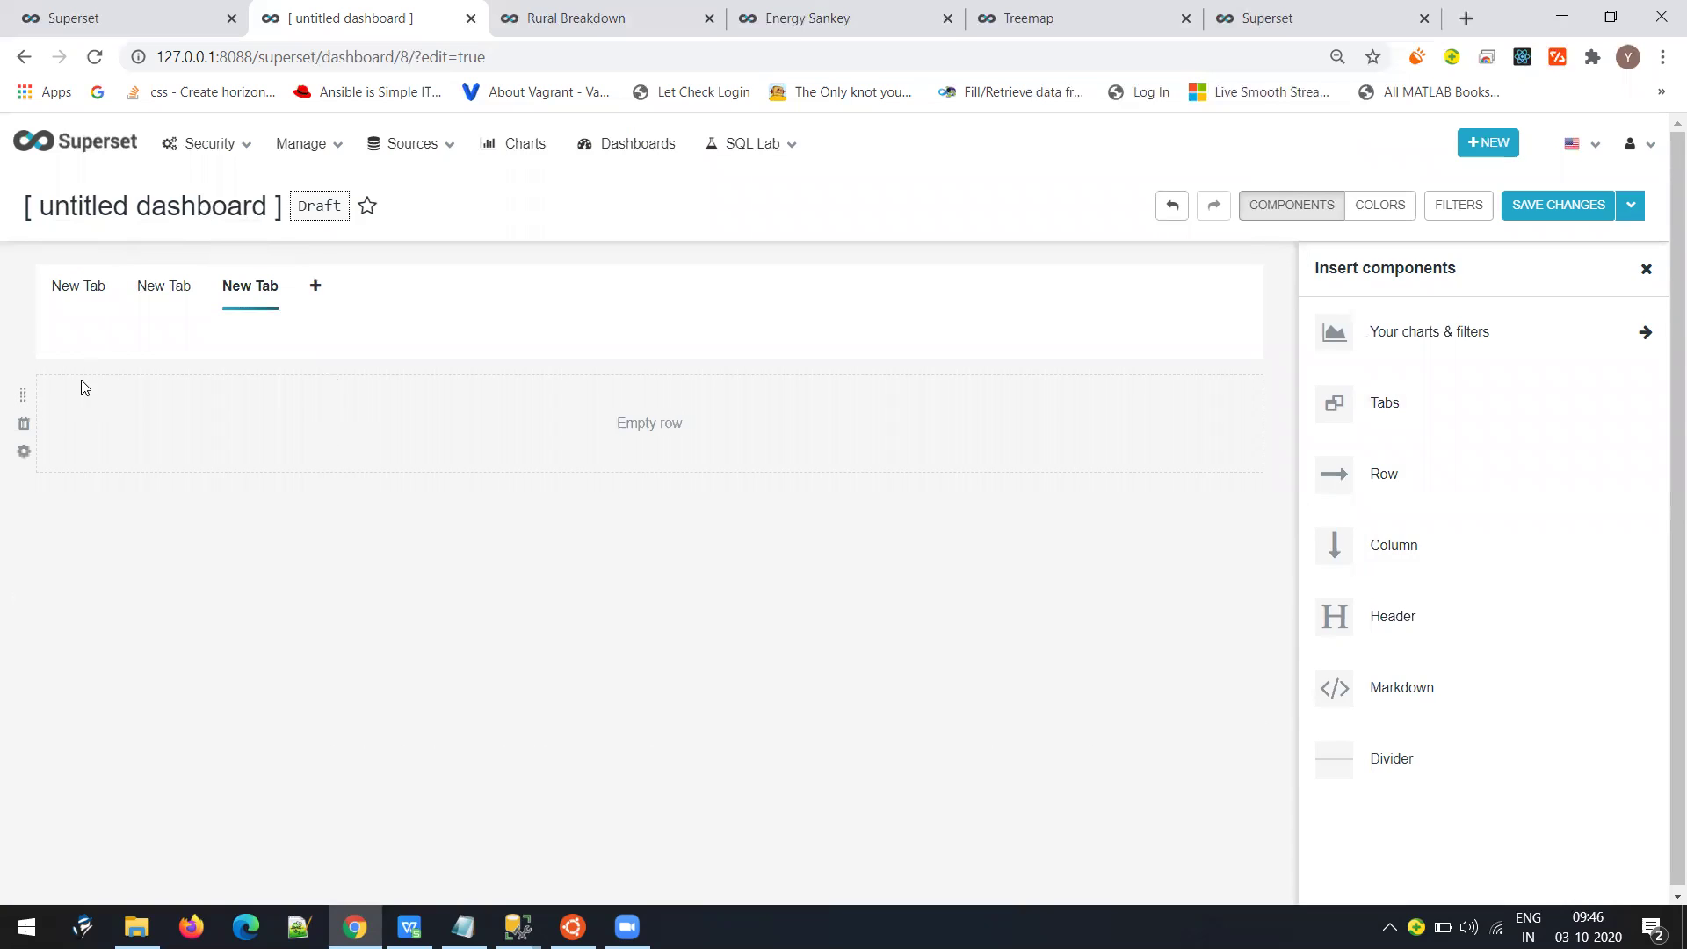
pyautogui.click(86, 288)
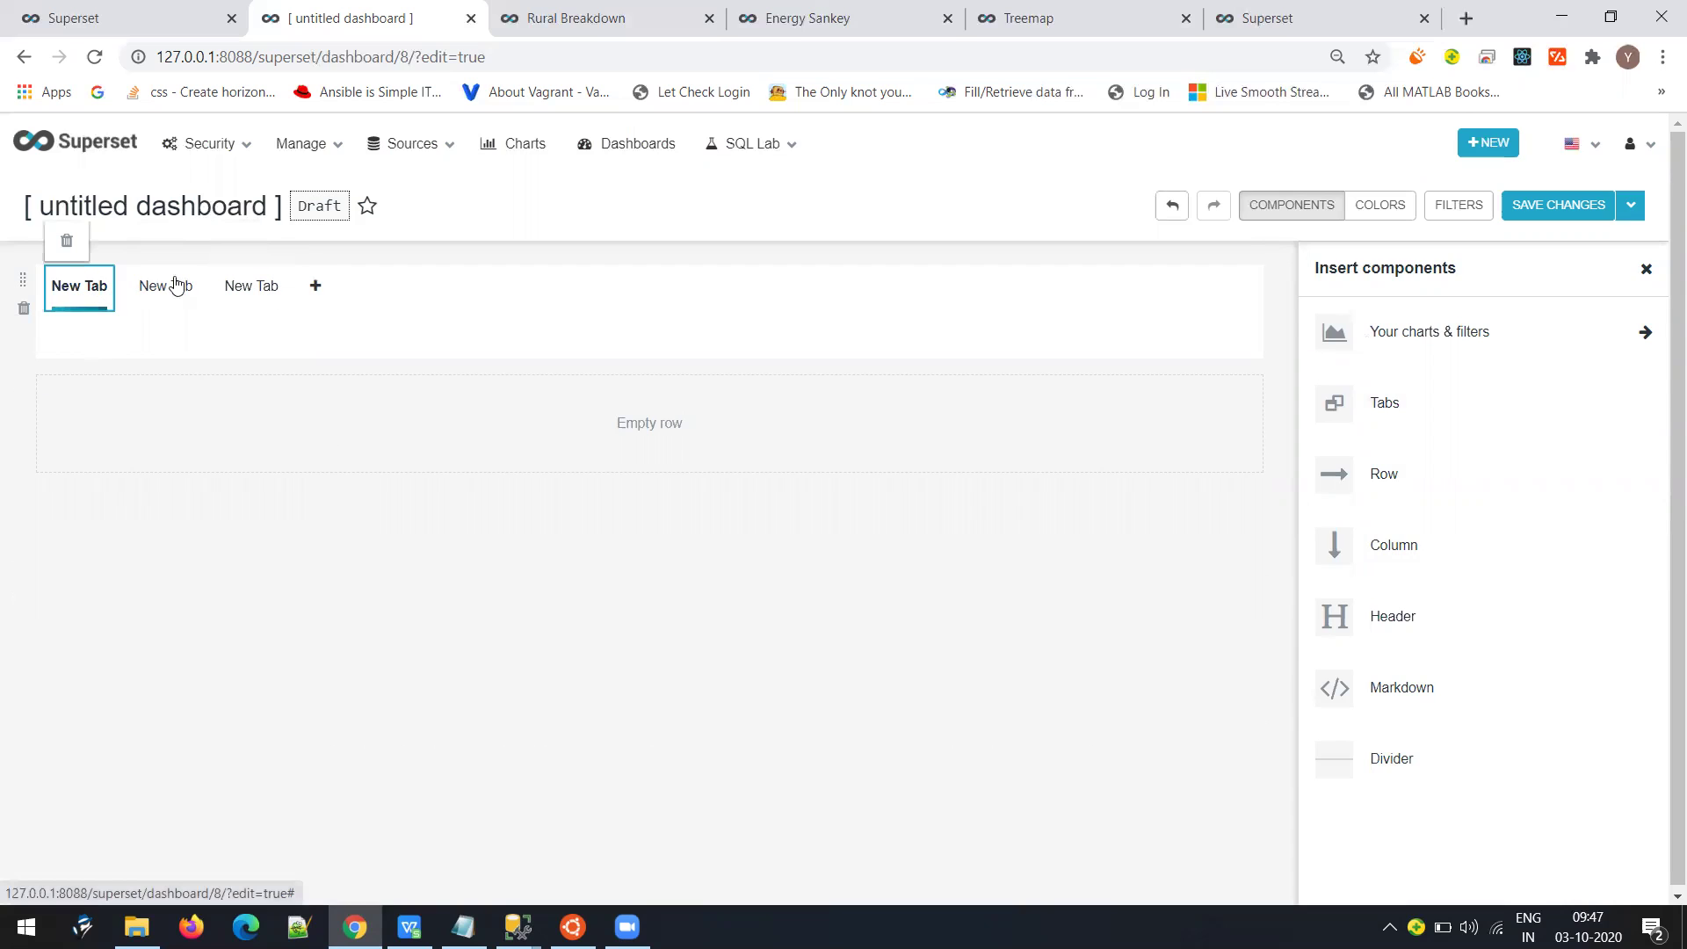
pyautogui.click(163, 287)
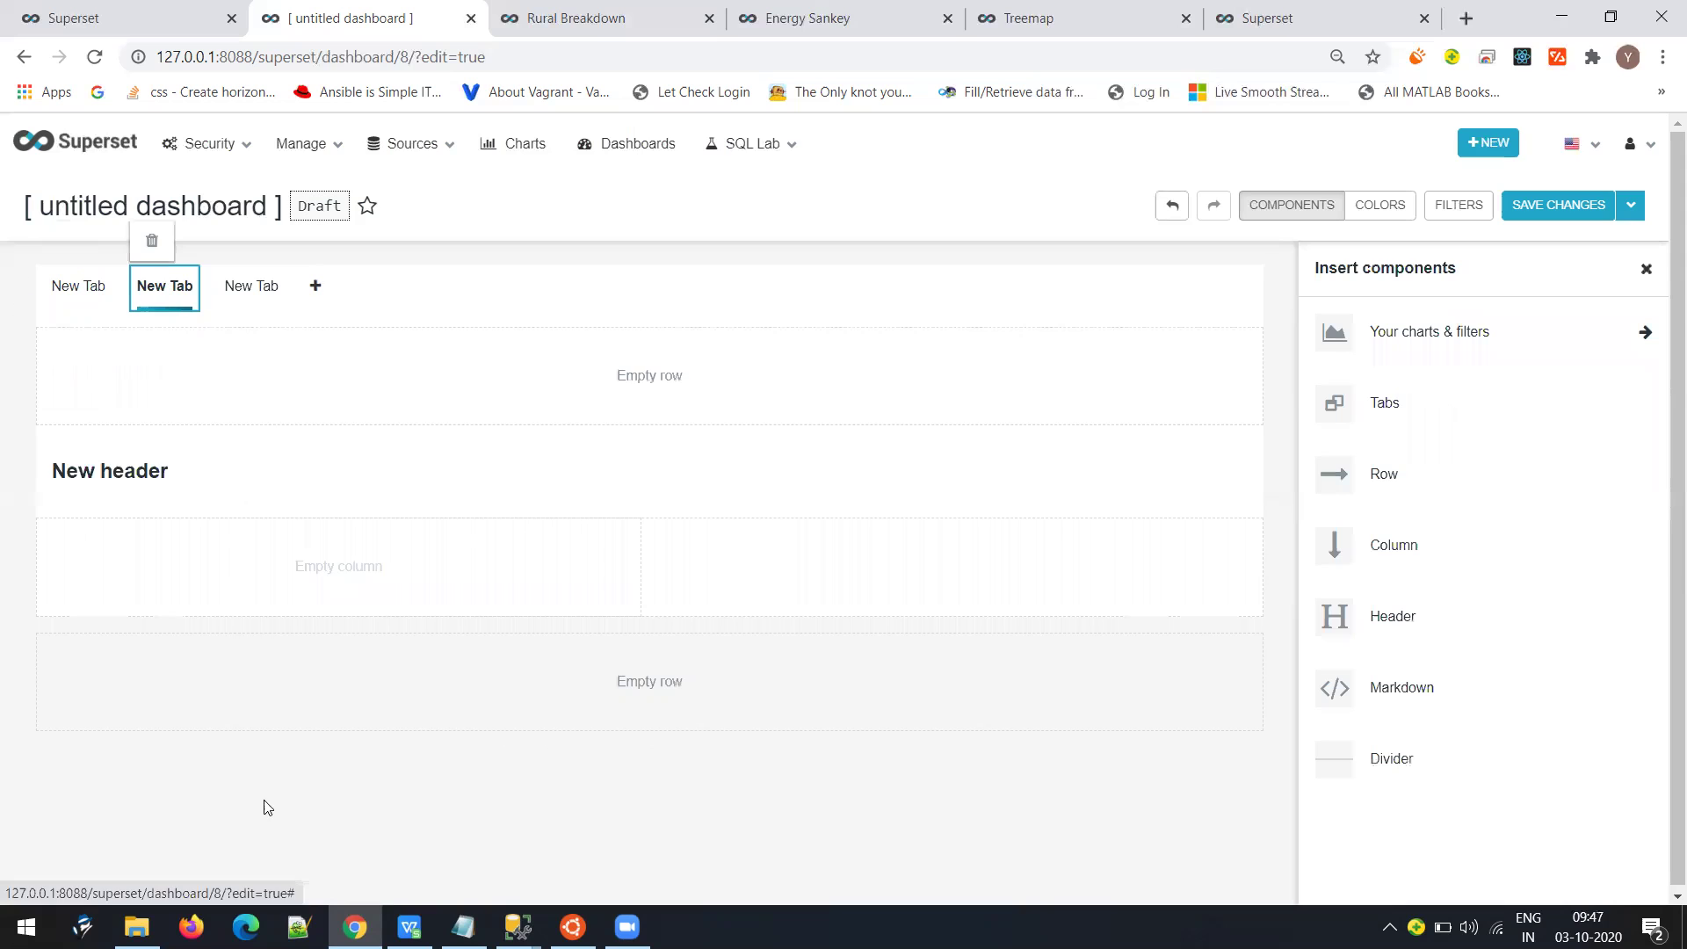
pyautogui.click(256, 305)
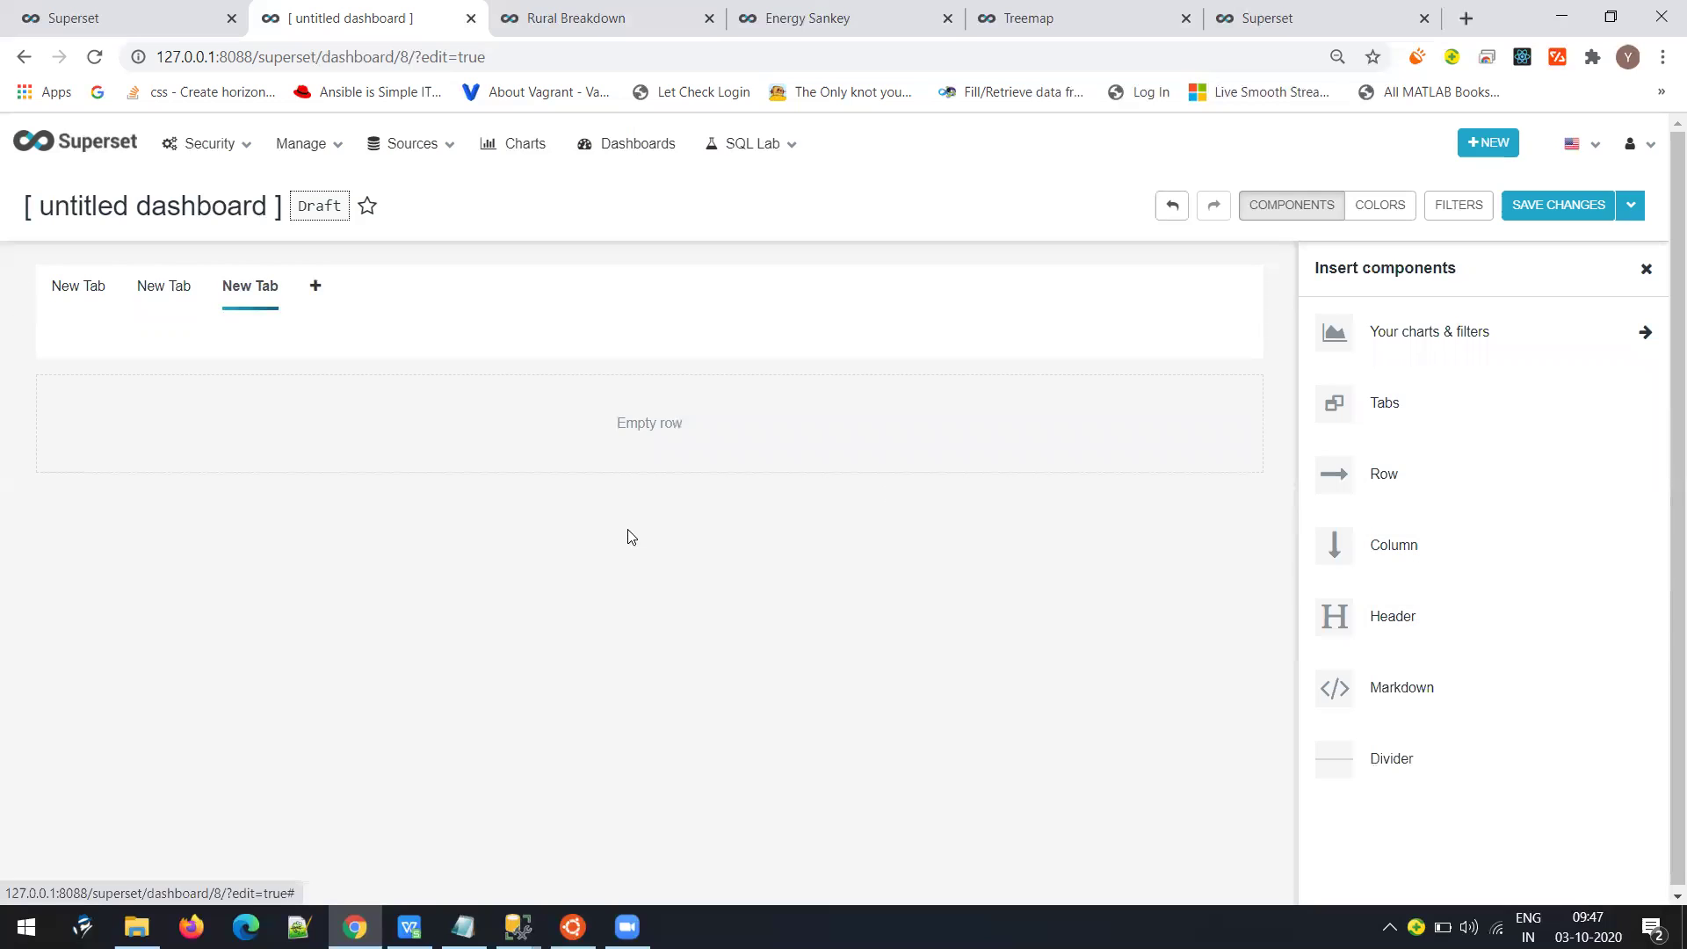
pyautogui.click(77, 287)
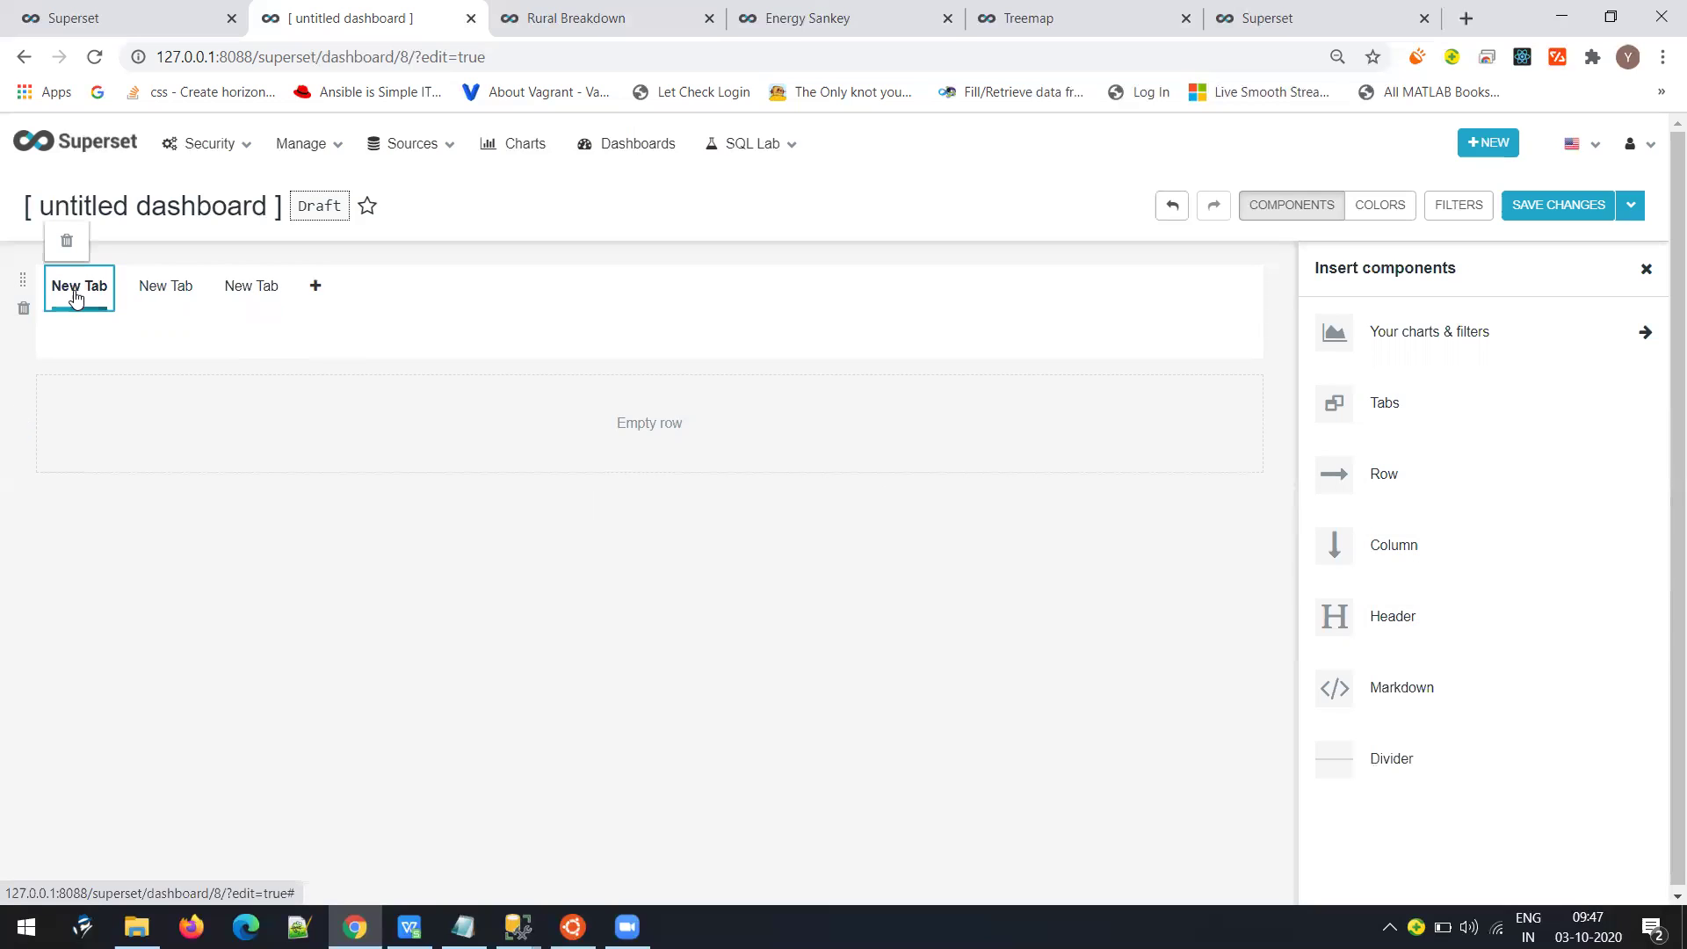
# Switch to the Notepad notes and highlight the chart types Treemap, Sankey, Parallel Coordinates and Sunburst one after another
pyautogui.hotkey('alt', 'Tab')
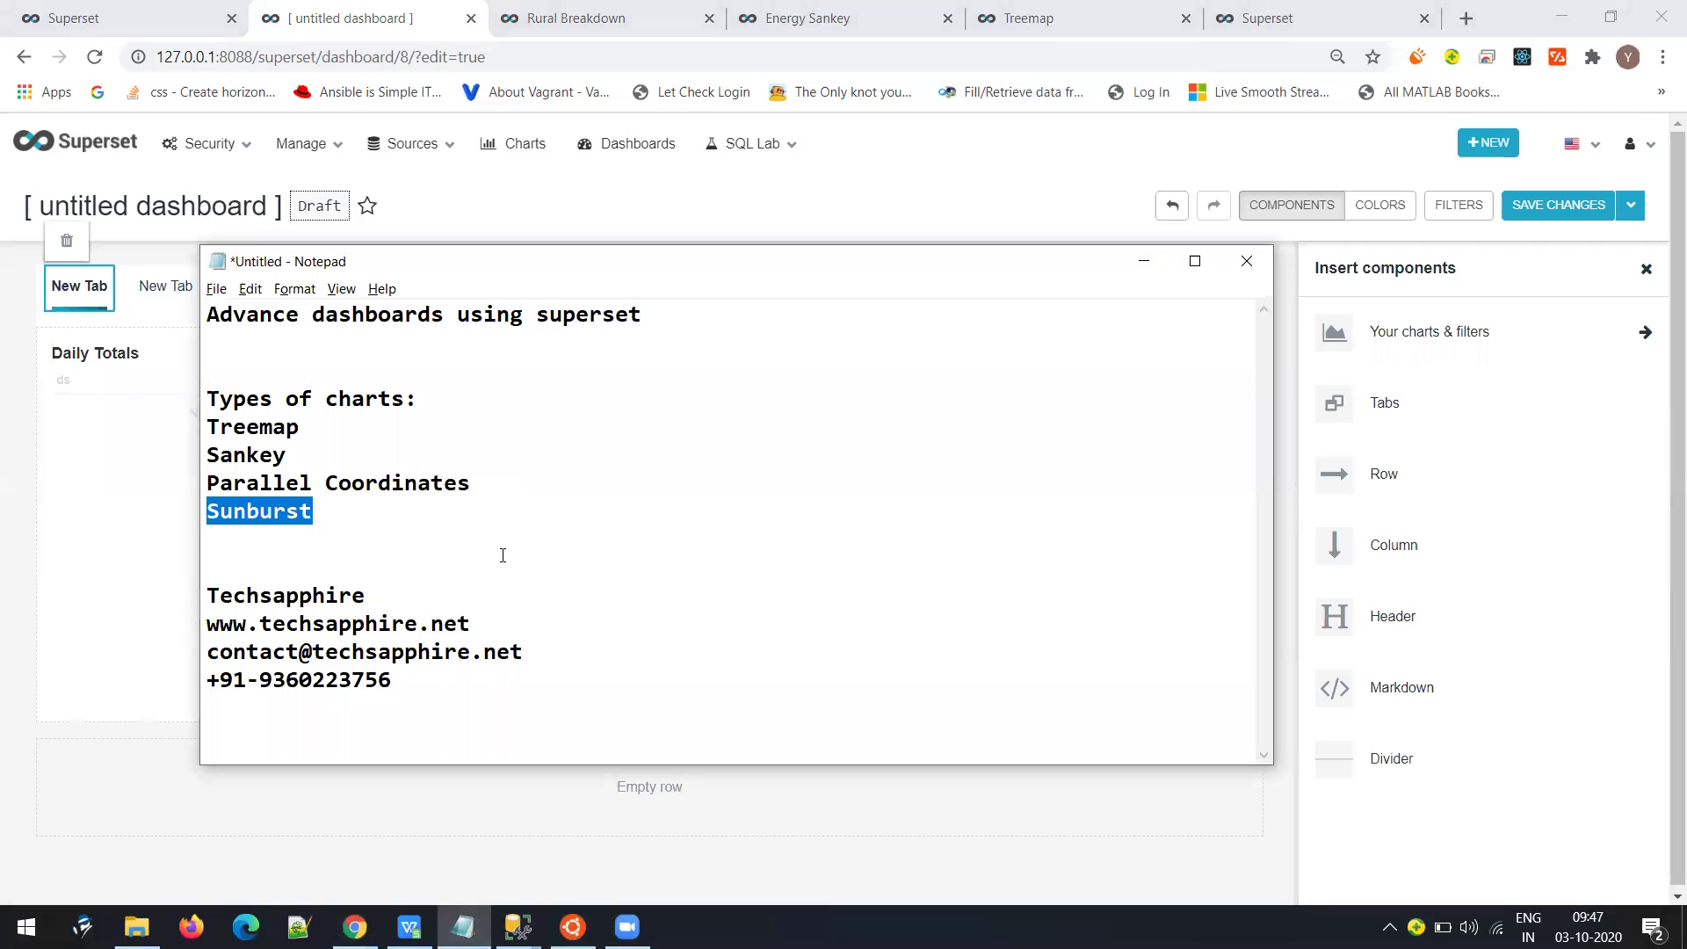
pyautogui.click(501, 557)
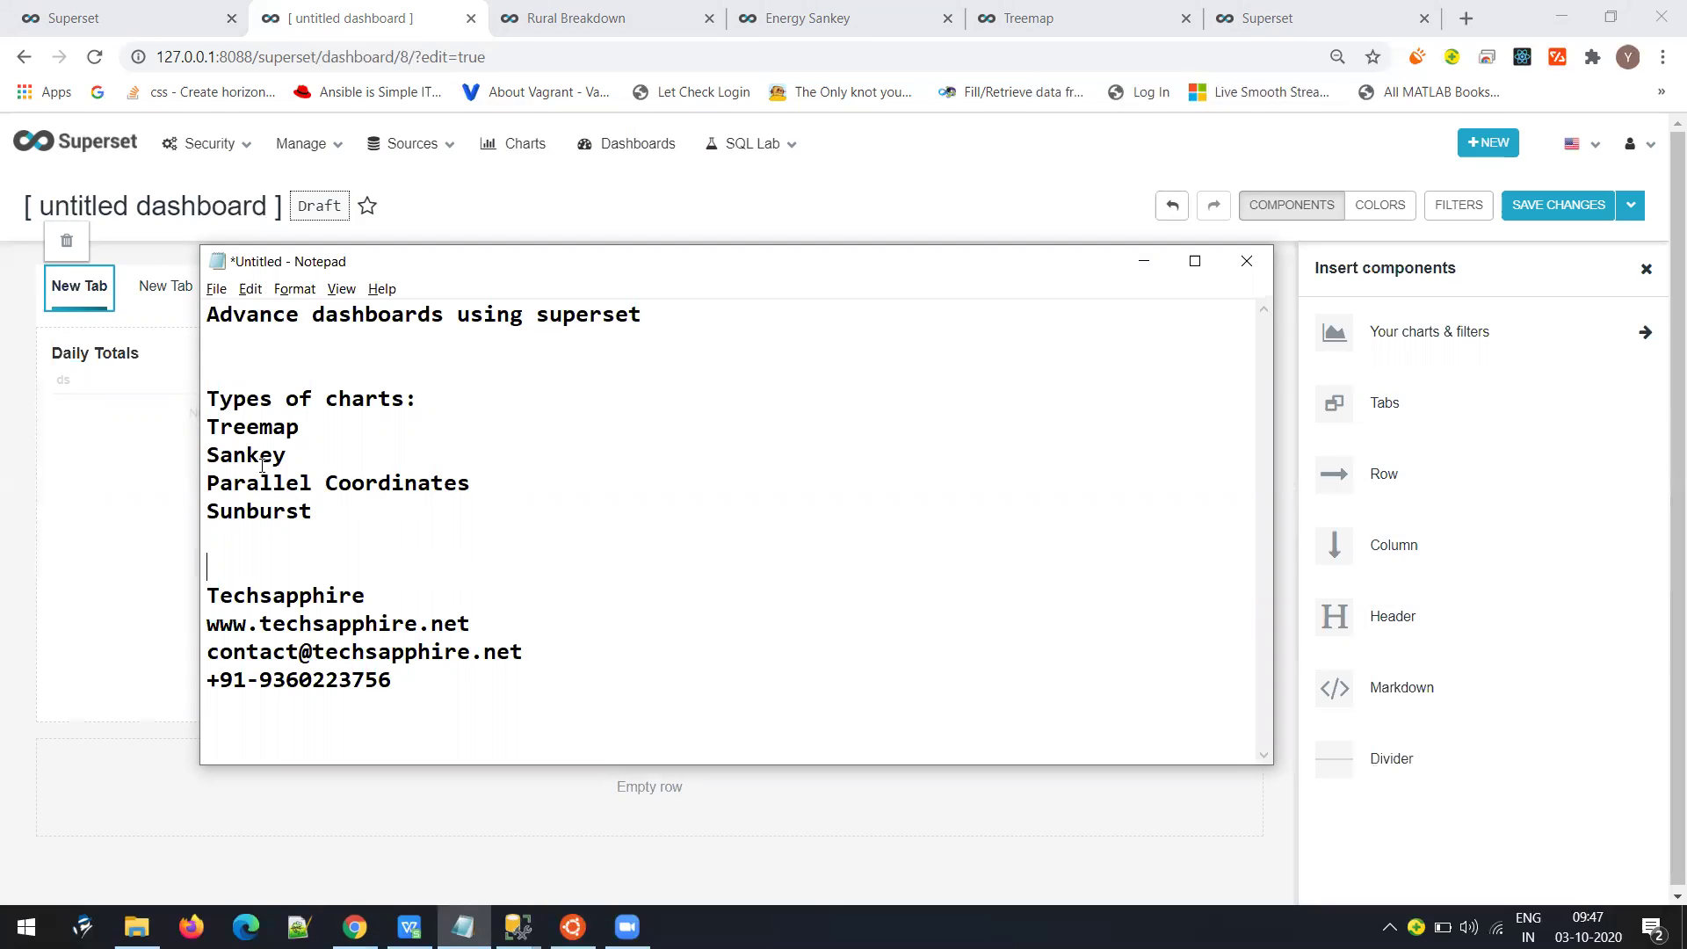
pyautogui.doubleClick(241, 429)
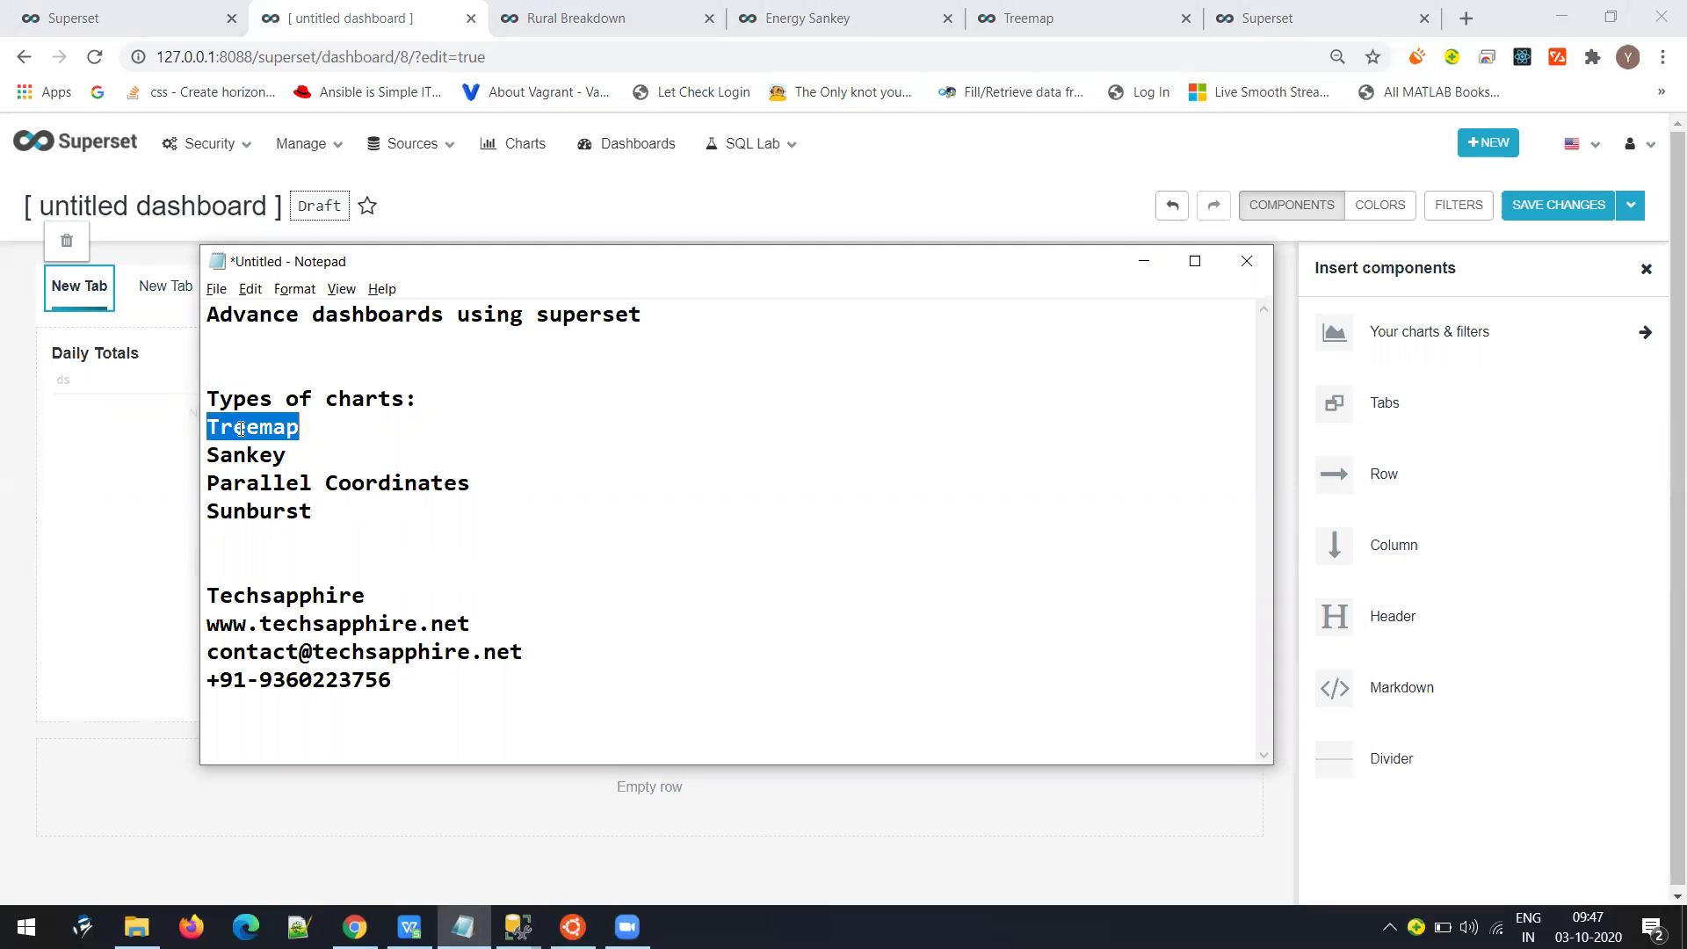
pyautogui.doubleClick(241, 458)
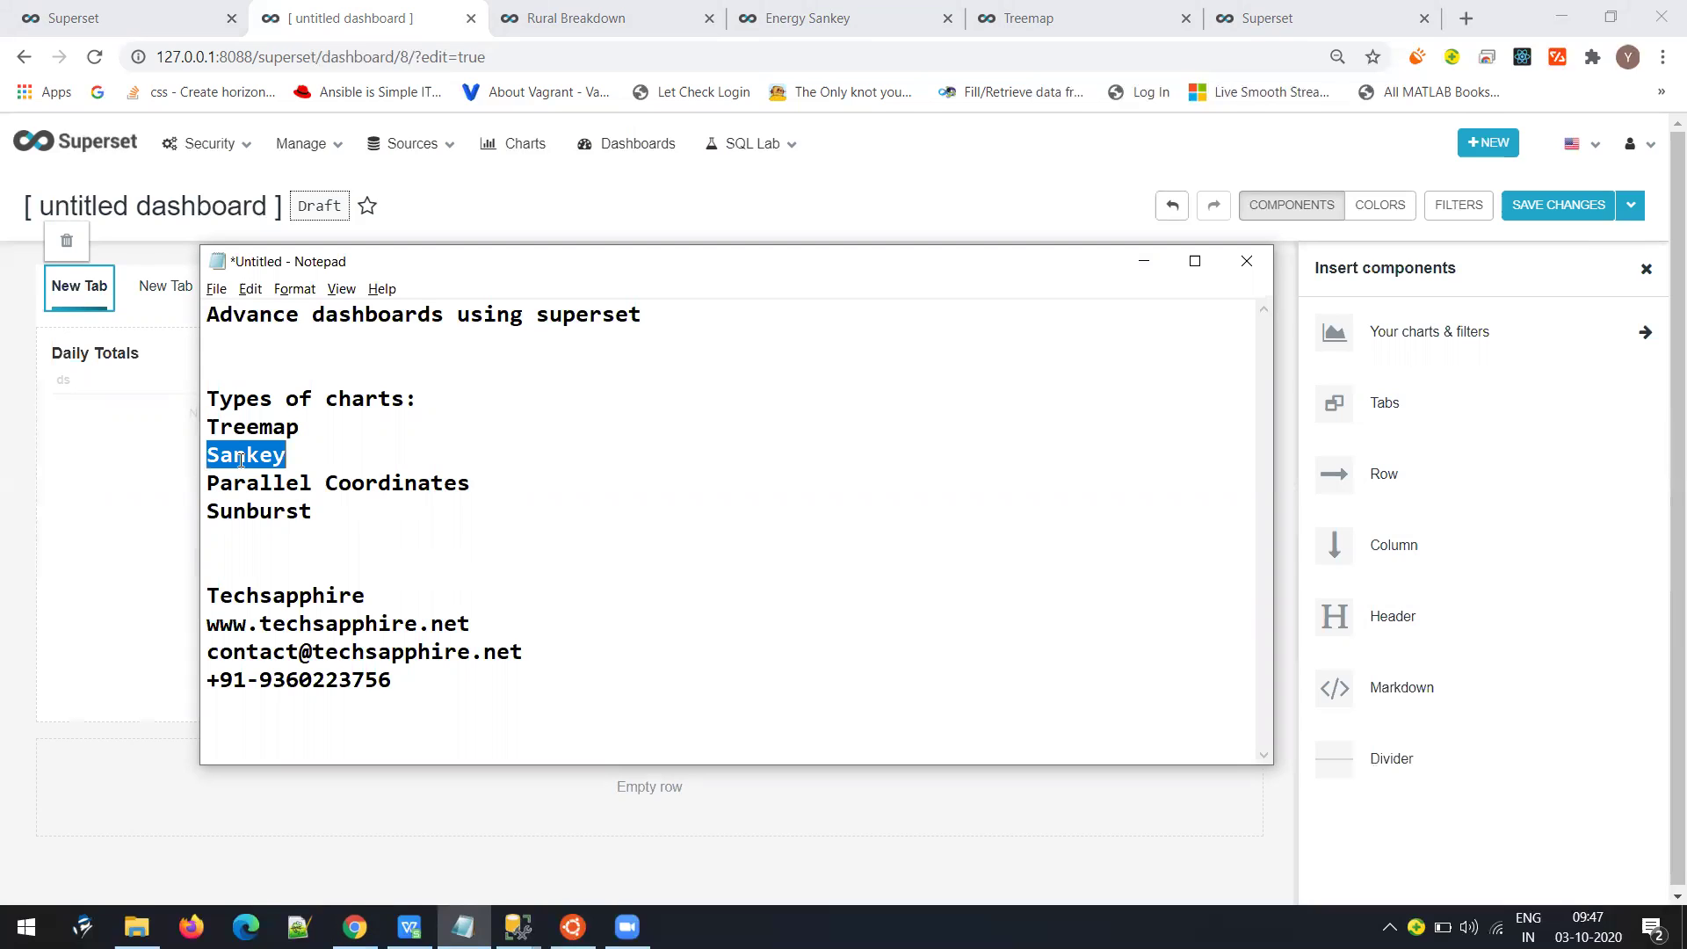
pyautogui.click(250, 485)
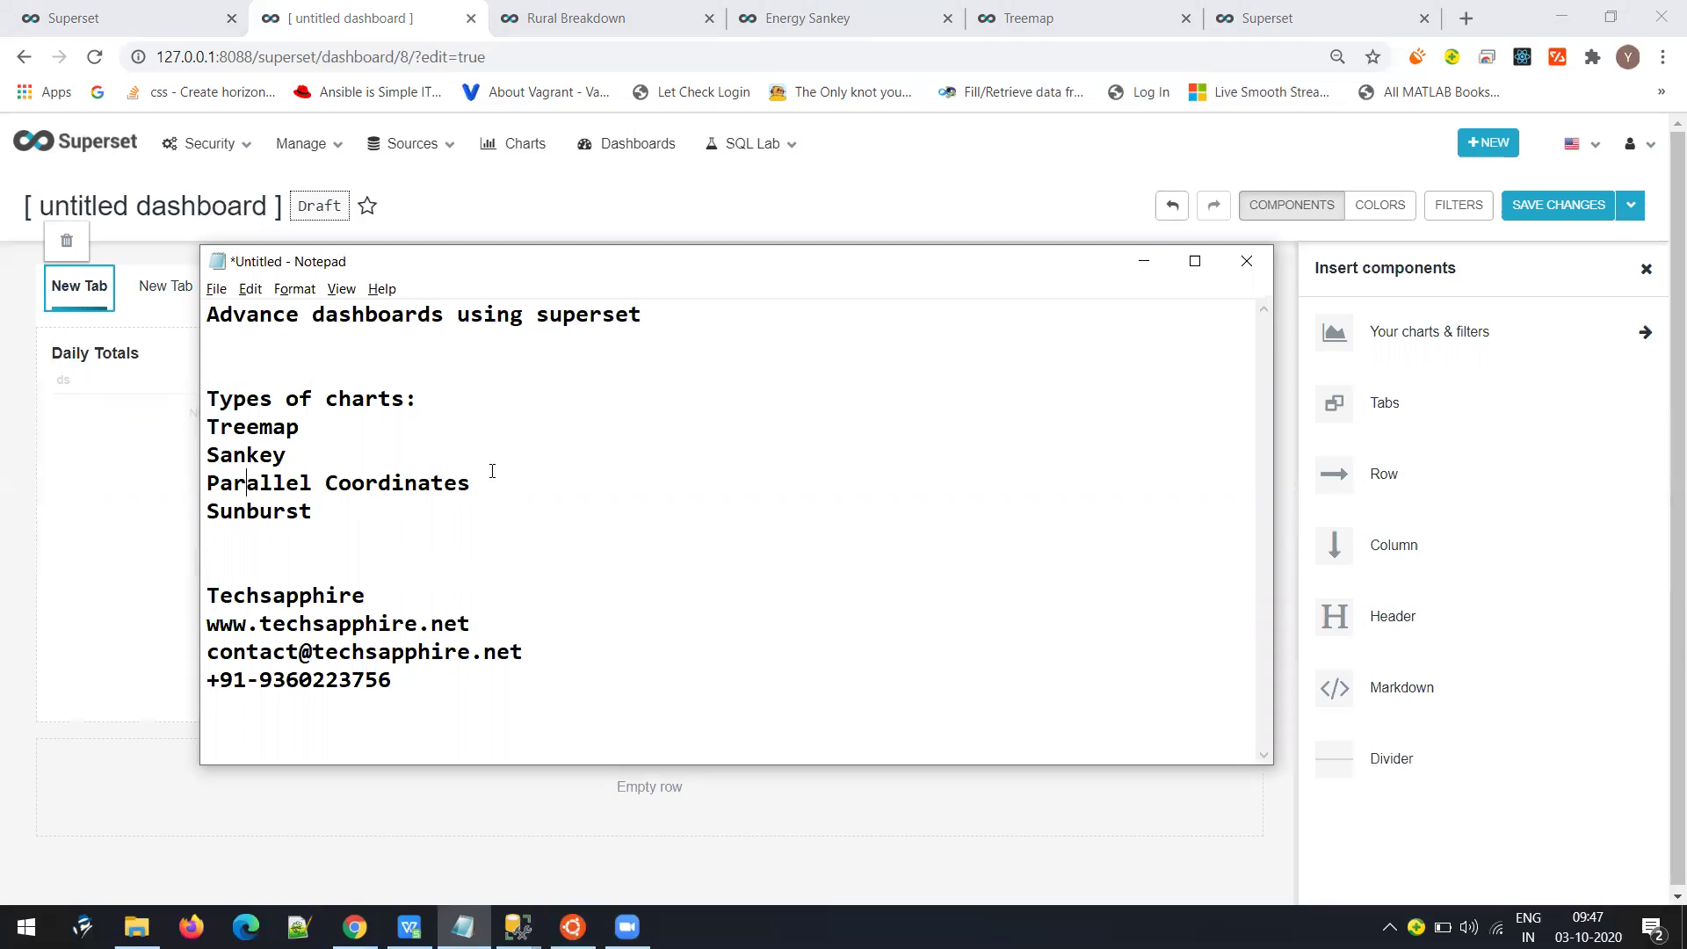
pyautogui.moveTo(114, 487); pyautogui.dragTo(94, 482)
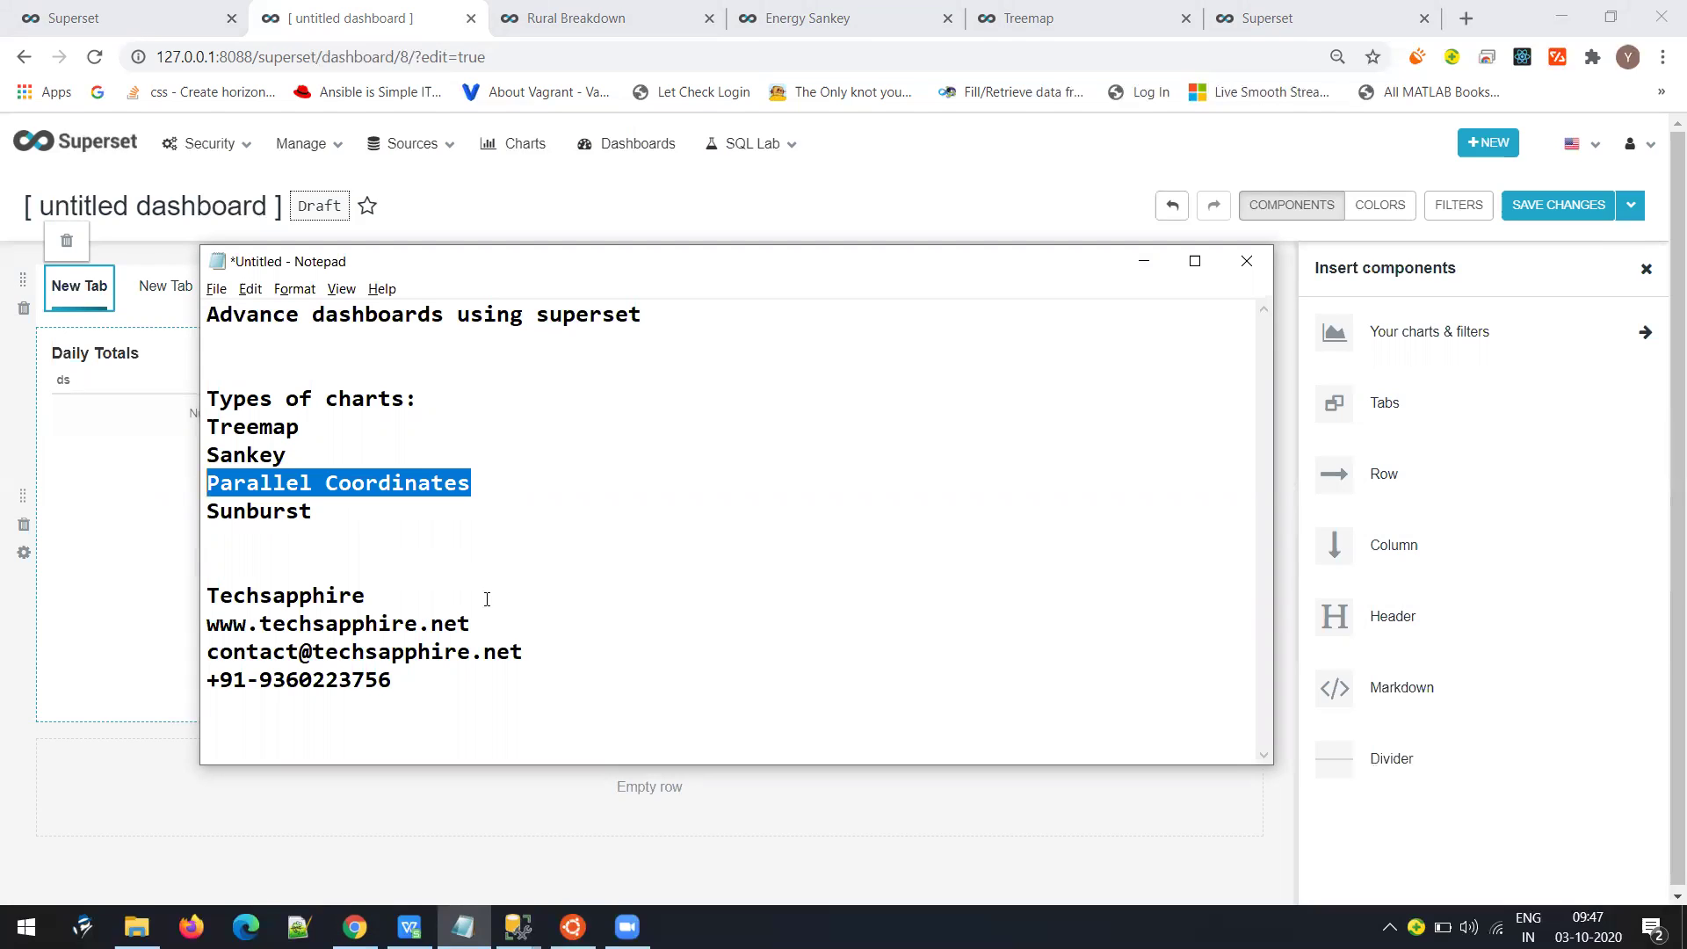
pyautogui.click(343, 524)
pyautogui.doubleClick(343, 513)
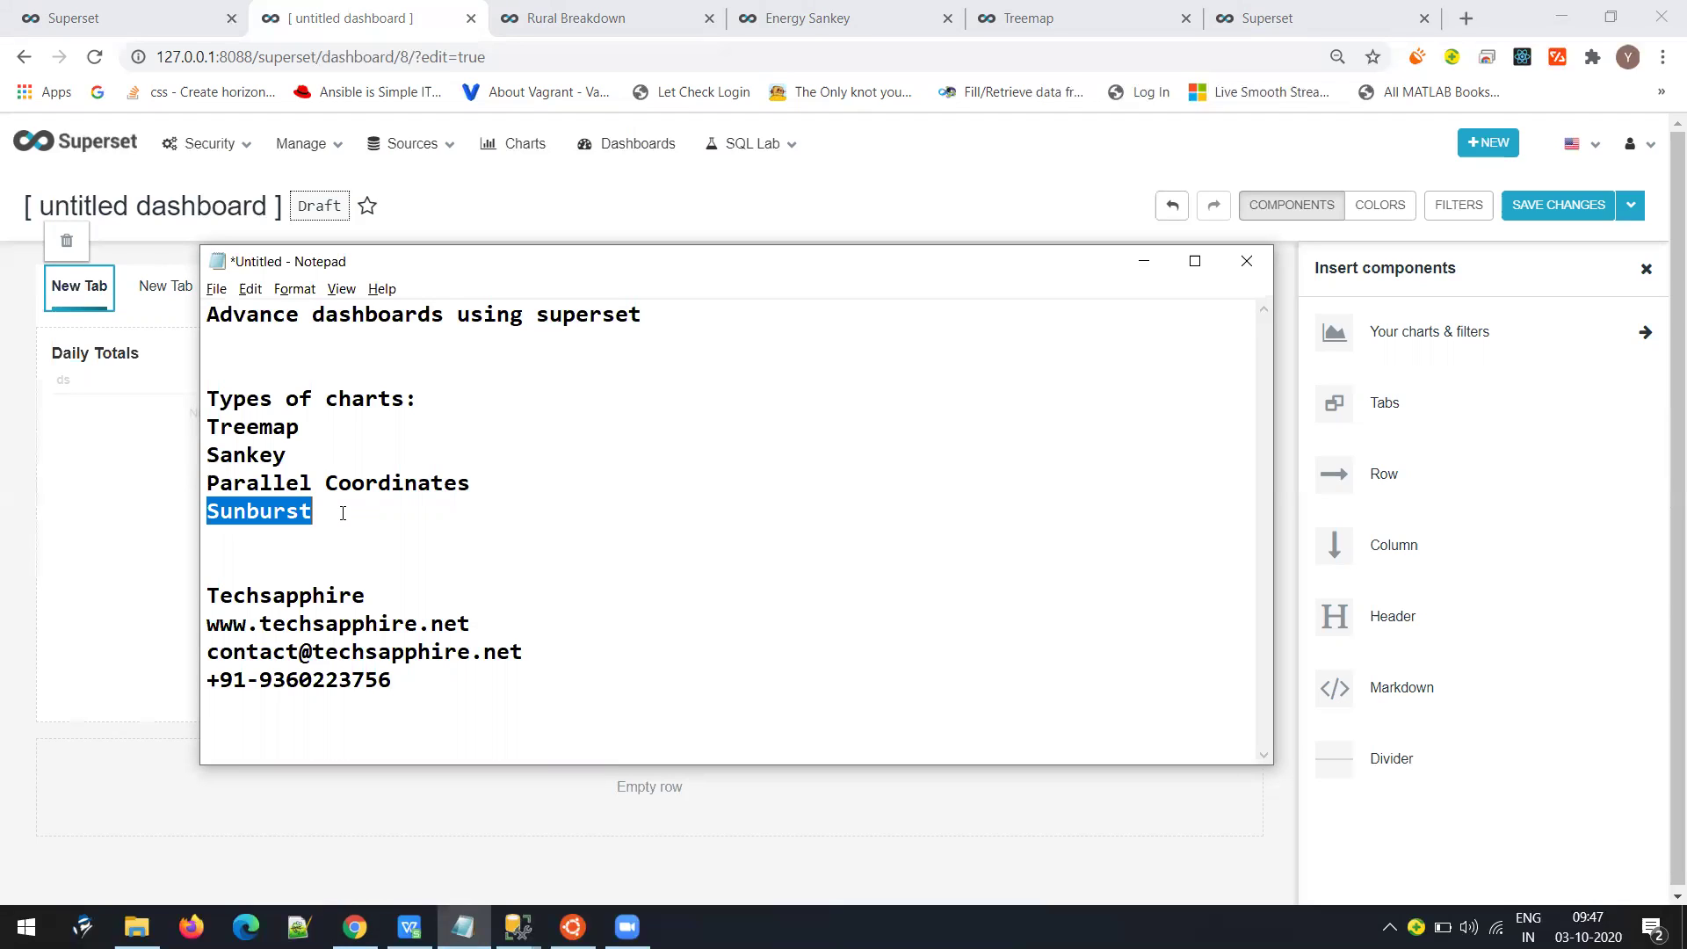
# Highlight the contact e-mail and phone number in the notes, and clear the selection
pyautogui.click(498, 601)
pyautogui.press('Up')
pyautogui.hotkey('shift', 'End')
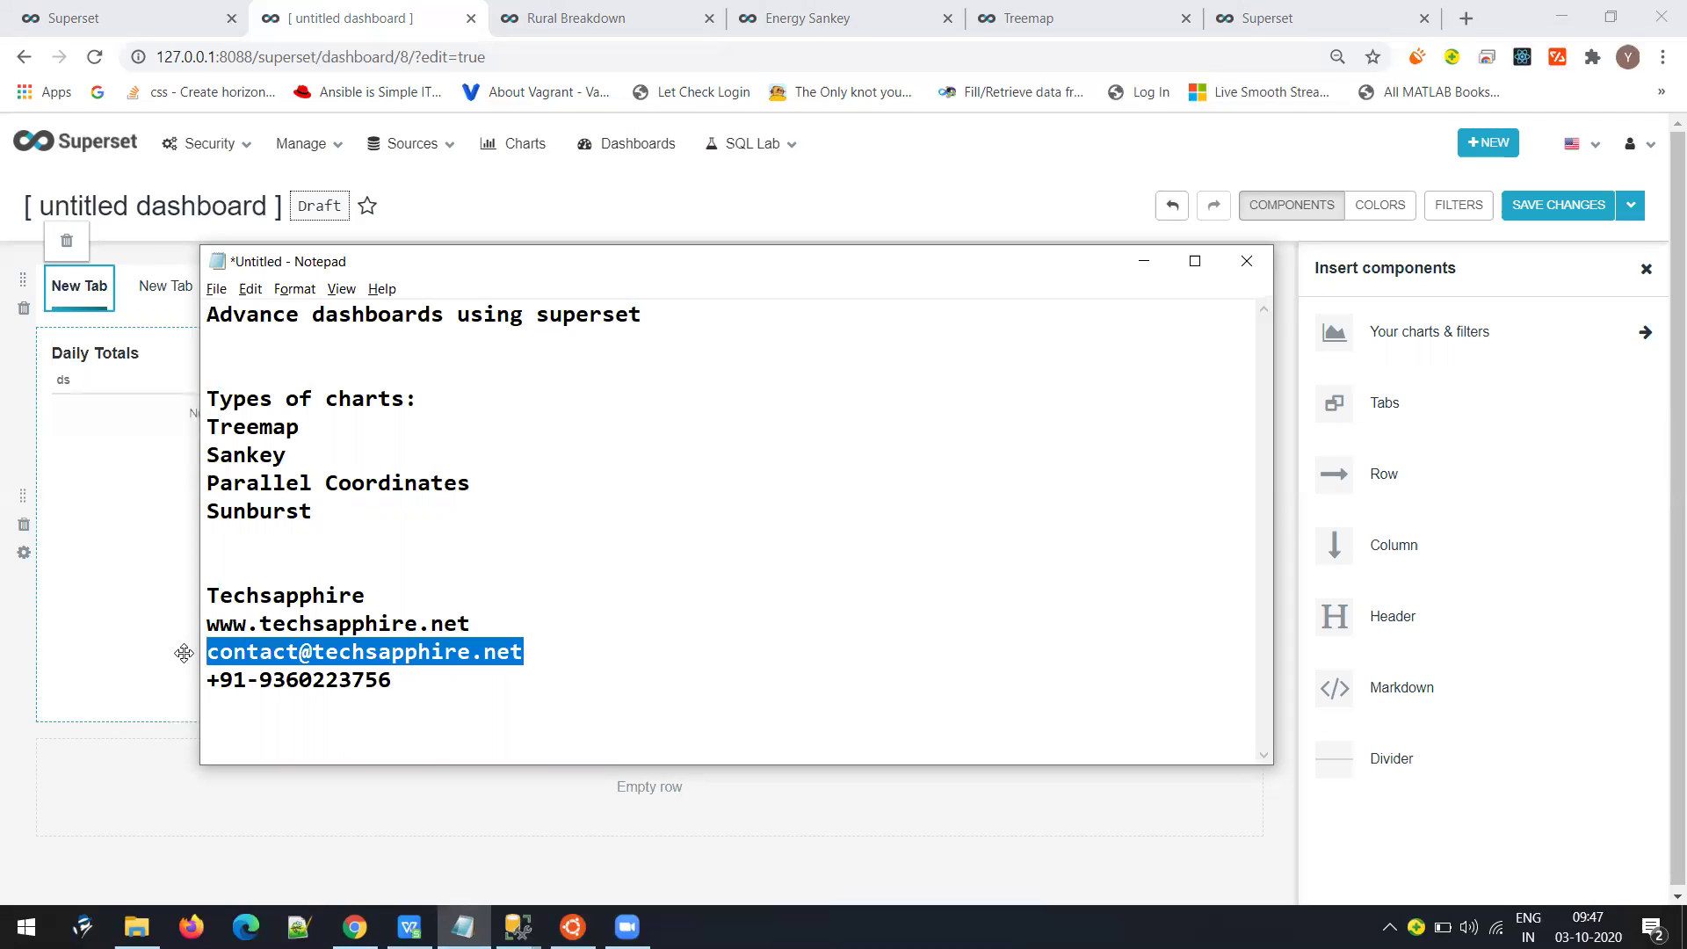
pyautogui.click(492, 684)
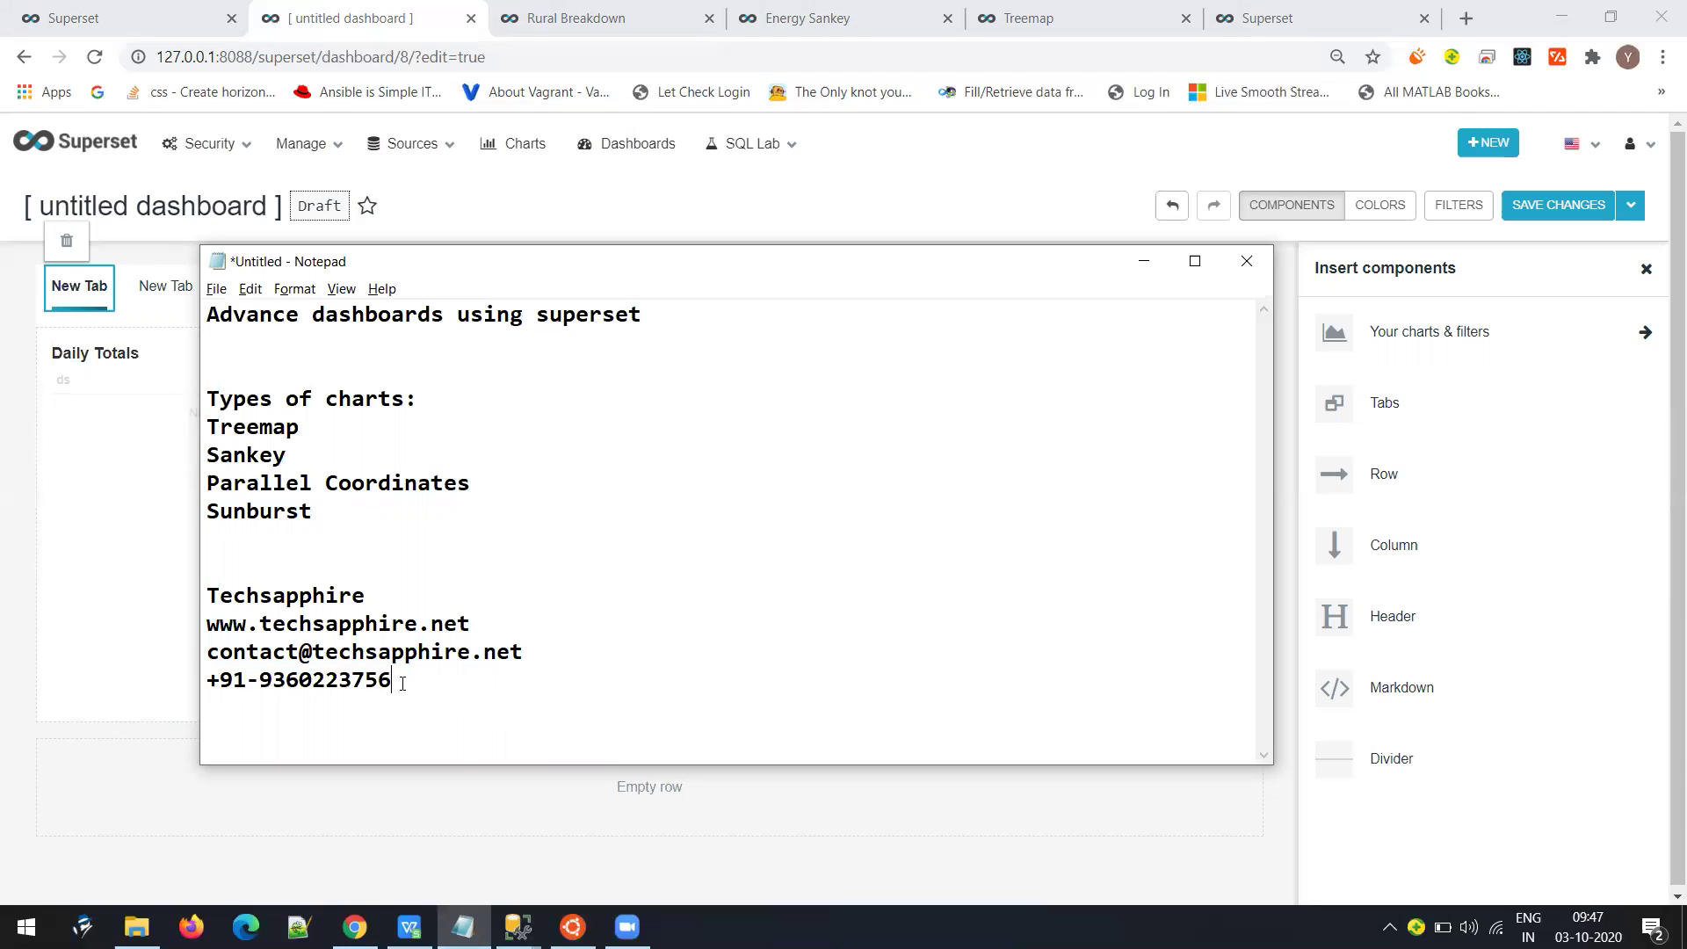
pyautogui.hotkey('shift', 'Home')
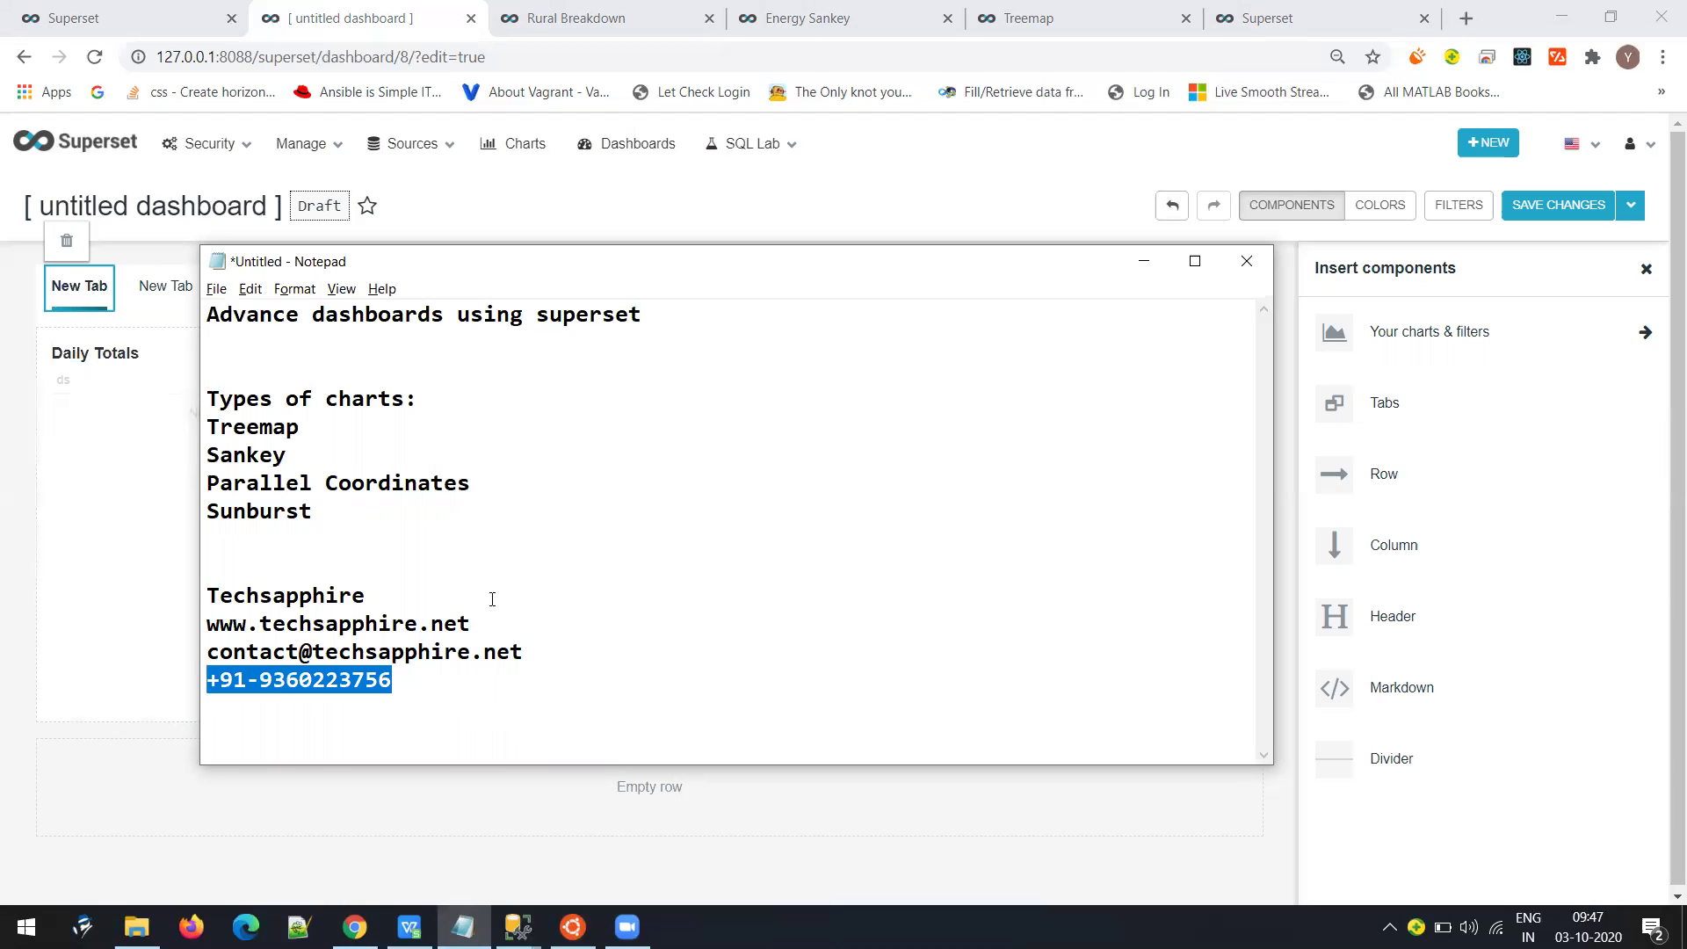
pyautogui.click(571, 670)
pyautogui.moveTo(573, 654); pyautogui.dragTo(200, 663)
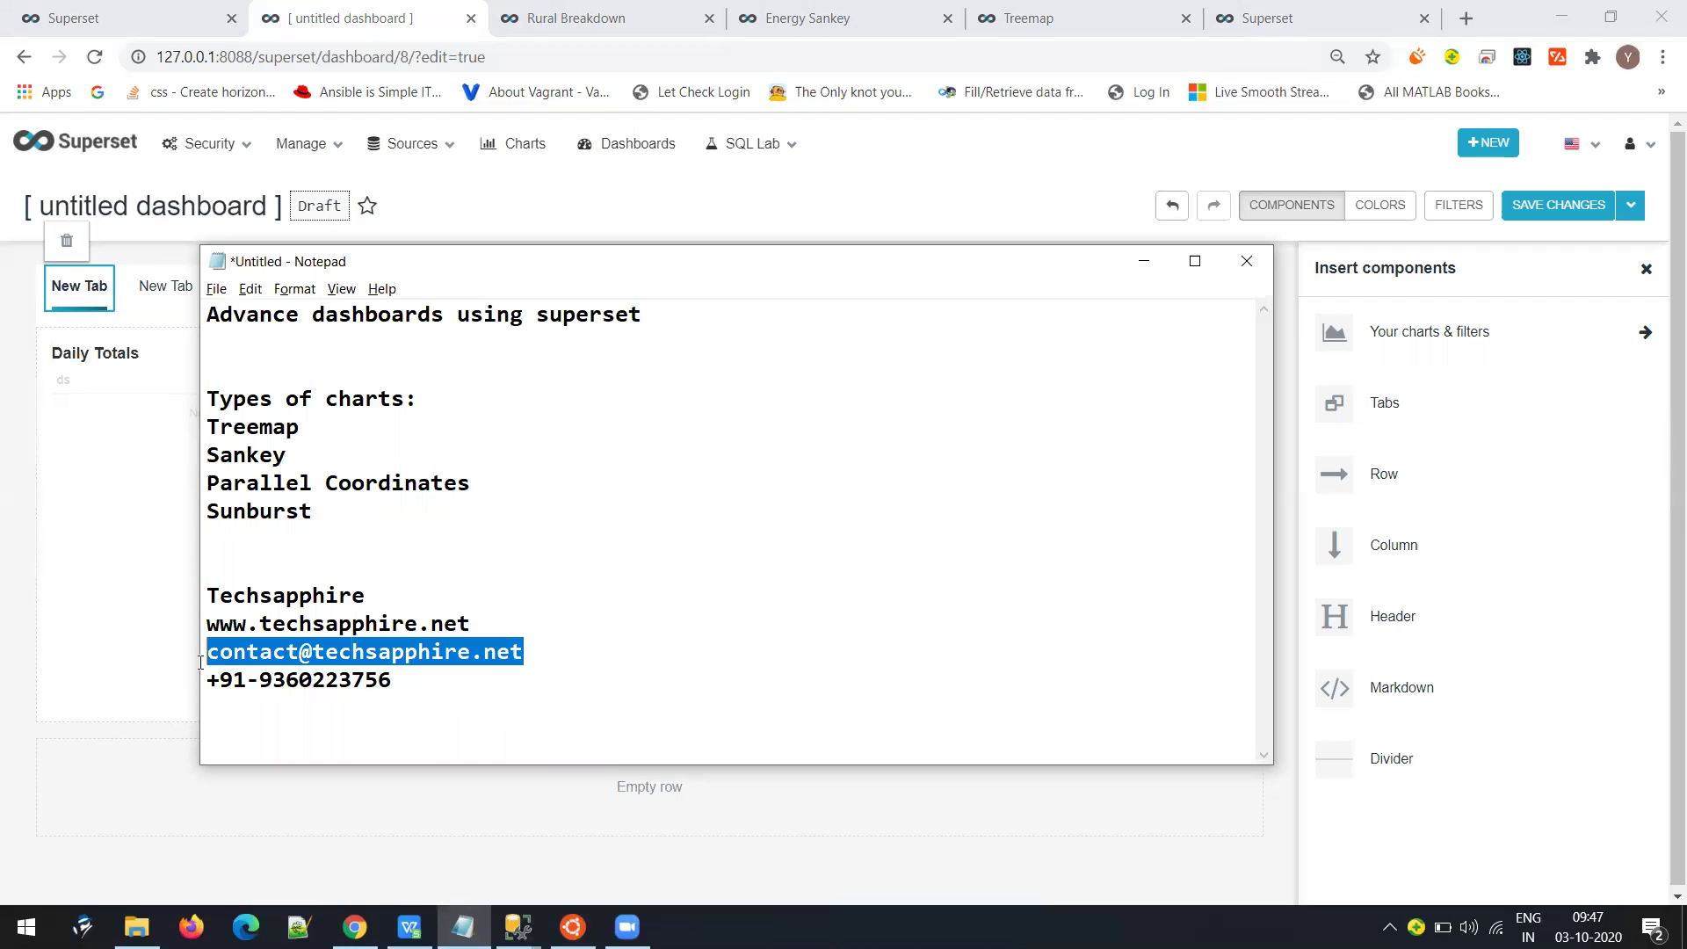
pyautogui.click(830, 475)
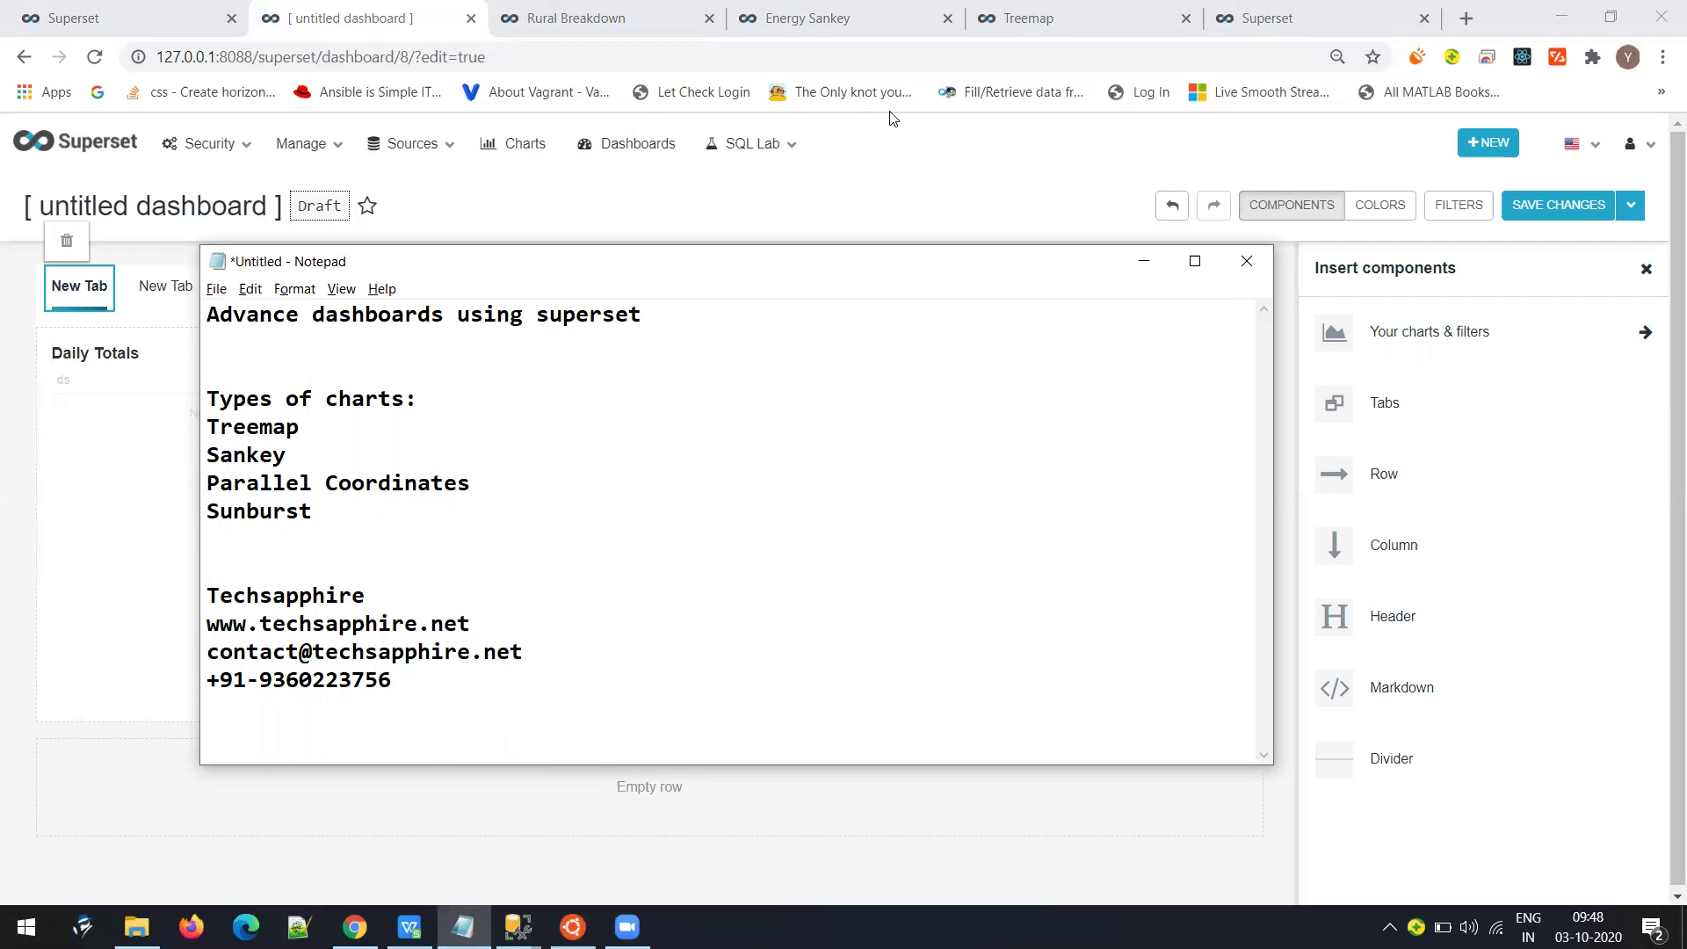